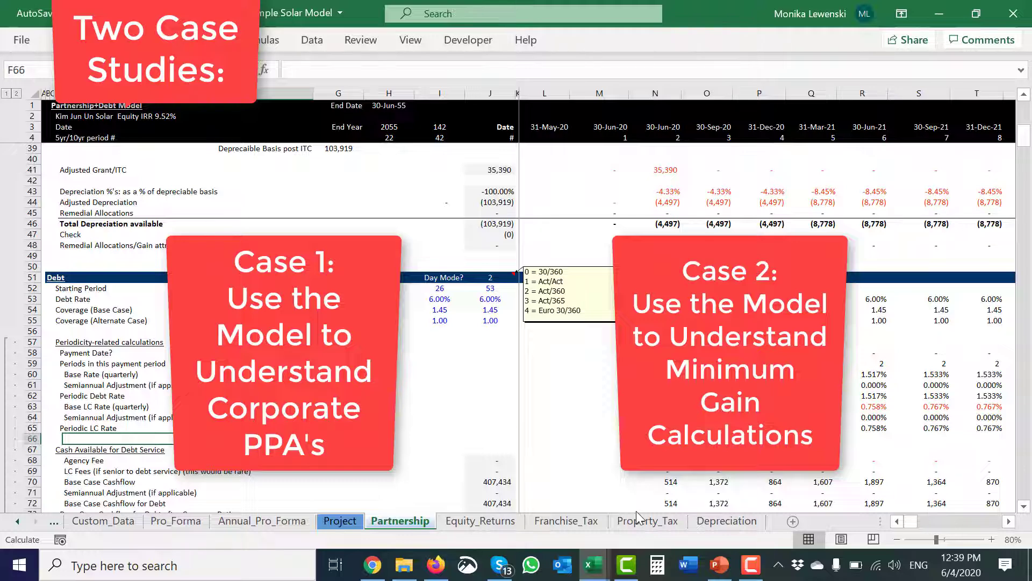
left_click(752, 571)
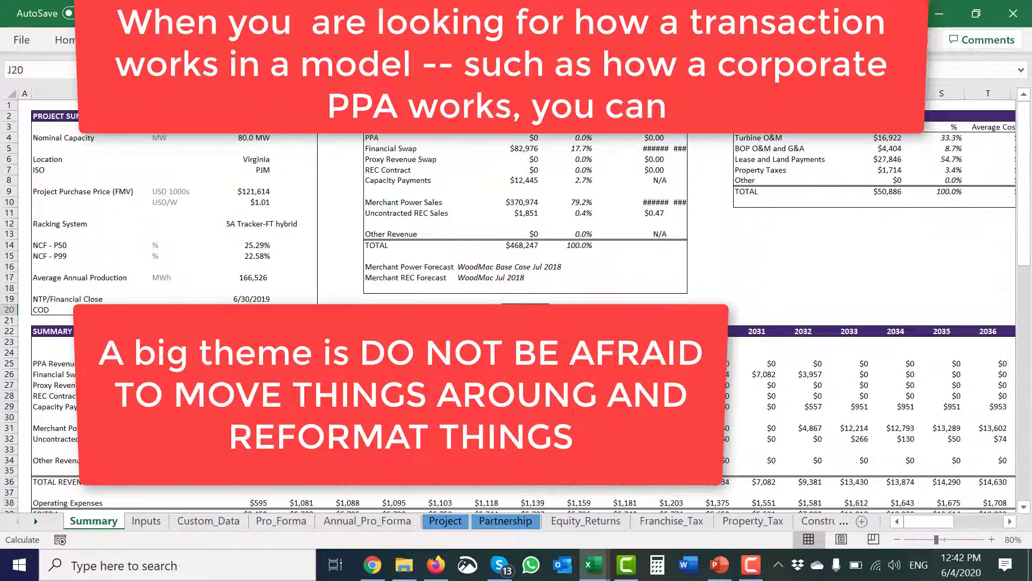
- Look through the Inputs sheet of MC_DRG_SOLAR_CCA_Model, including project details, tax and incentive assumptions, and total project costs
key("ctrl+Page_Down")
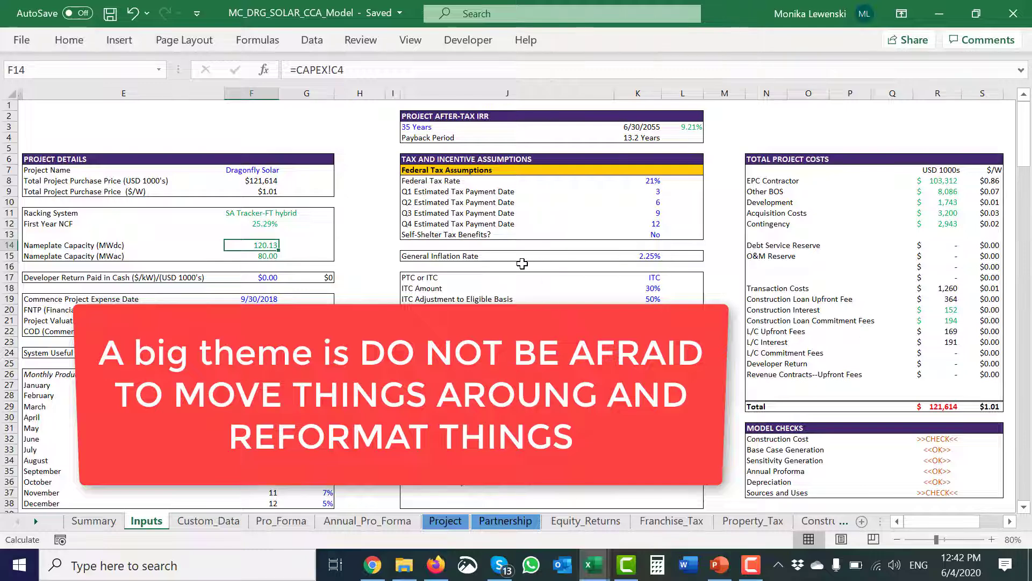
left_click(522, 263)
key("Left")
key("Up")
key("Up")
key("Up")
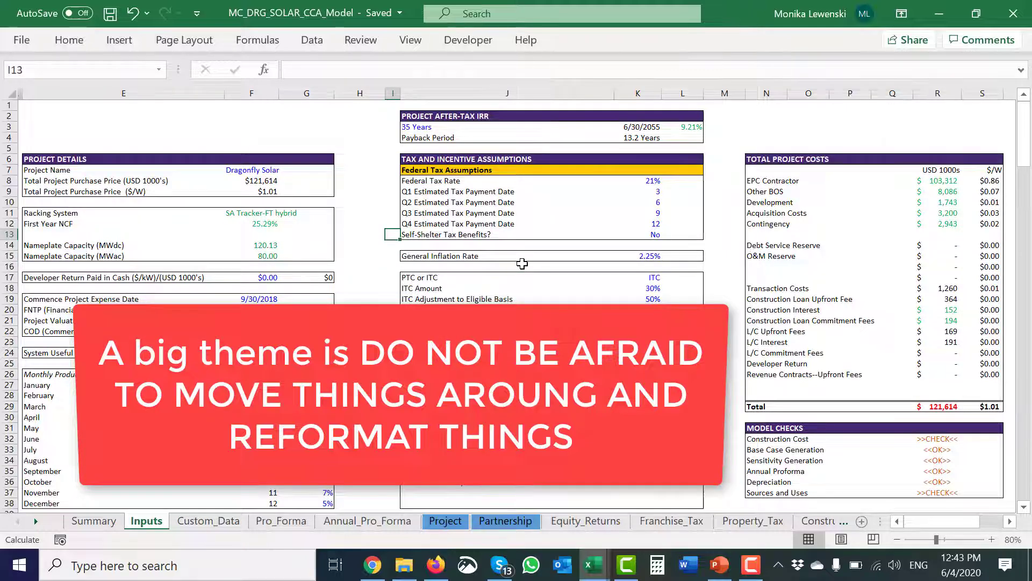
key("Left")
key("Left")
key("Left")
key("Right")
key("Right")
key("Right")
key("Right")
key("Left")
key("Left")
key("Left")
key("Left")
key("Left")
key("Left")
key("Left")
key("Left")
key("Left")
key("Down")
key("Page_Down")
key("Page_Up")
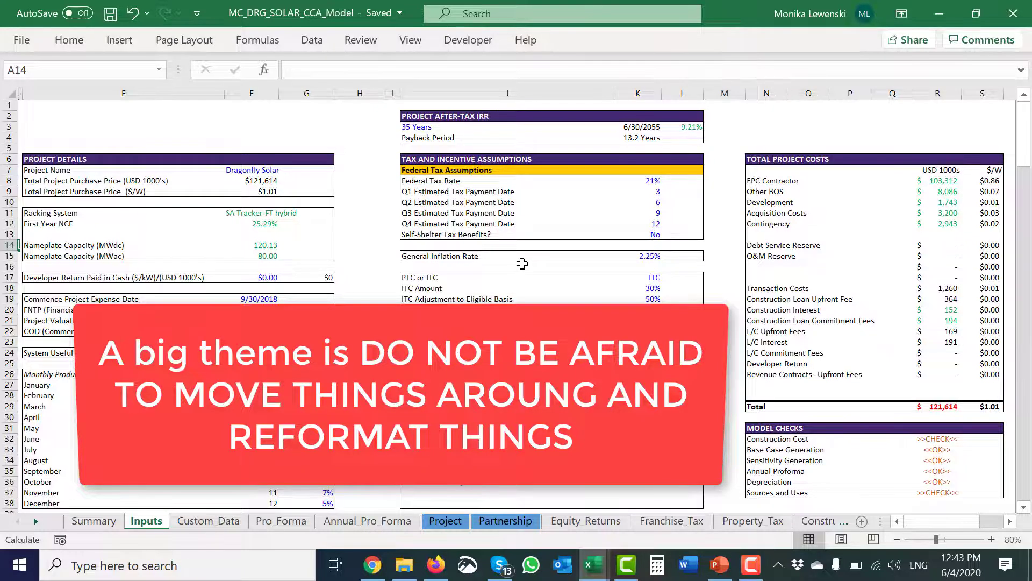
key("Page_Down")
scroll(522, 263, "down", 1)
key("Page_Up")
key("Right")
key("Right")
key("Right")
key("Right")
key("Right")
key("Right")
key("Right")
key("Right")
key("Right")
key("Right")
key("Right")
key("Right")
key("Right")
key("Right")
key("Right")
key("Right")
key("Right")
key("Right")
key("Right")
key("Home")
- Check the P90 AC capacity factor on Custom_Data and the formula totalling the monthly production percentages on Inputs
key("ctrl+Page_Down")
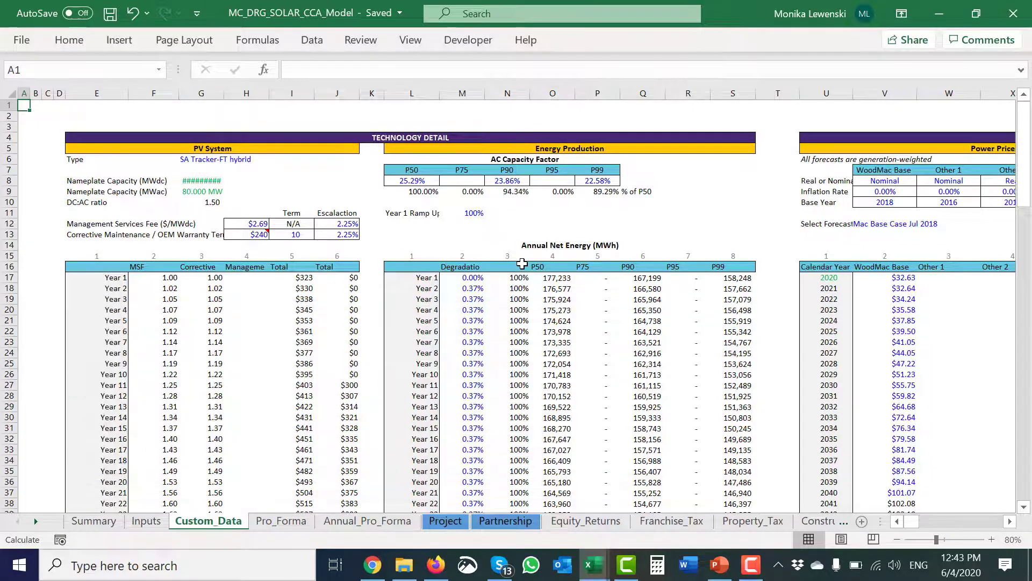
left_click(508, 184)
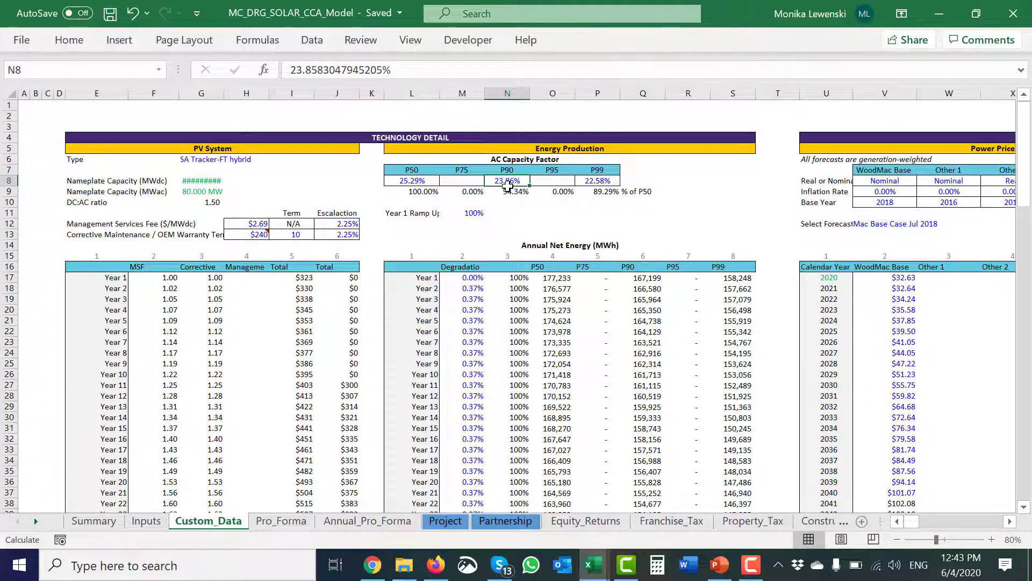
key("ctrl+Page_Up")
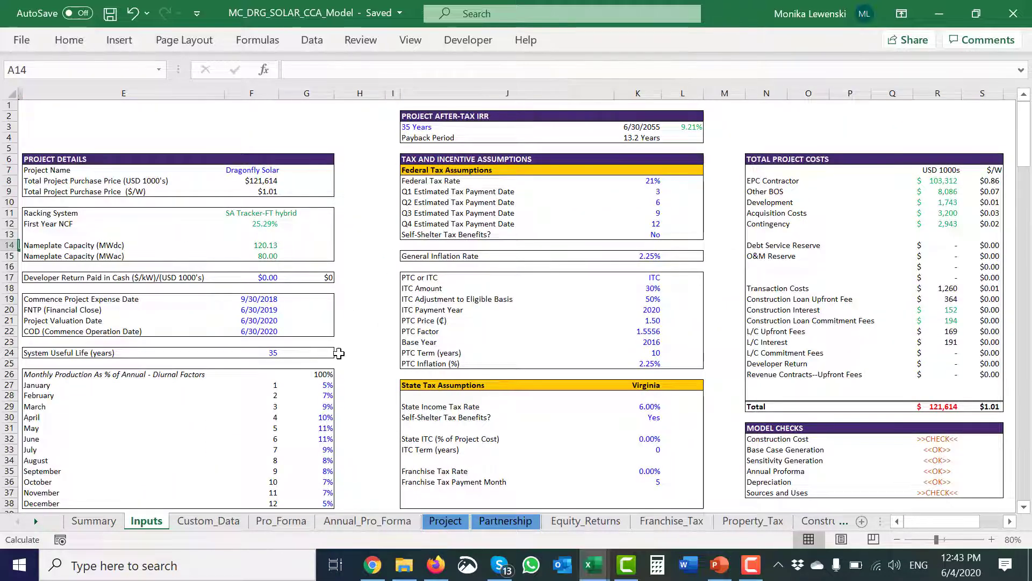
left_click(312, 374)
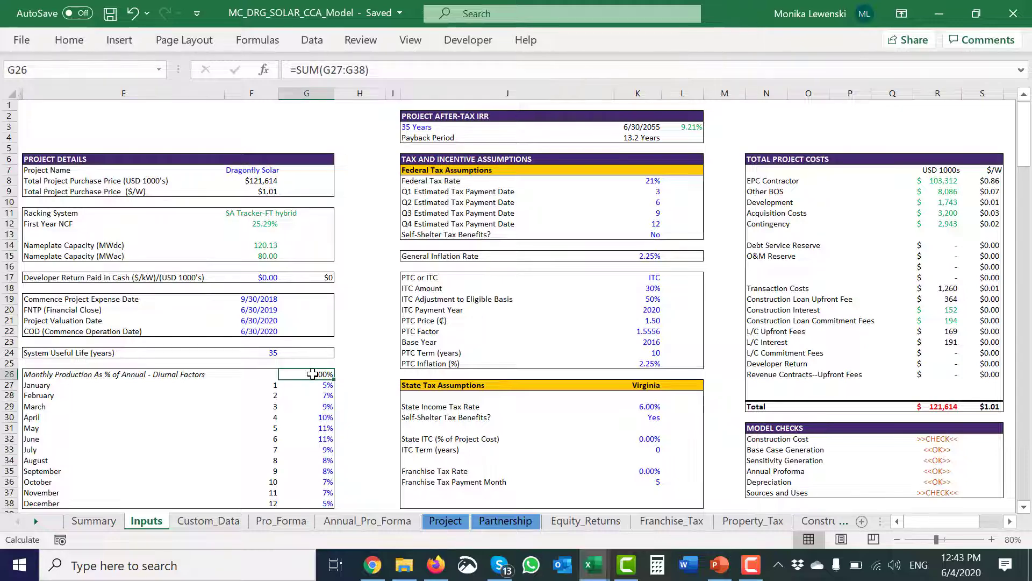
- Look through the Custom_Data, Pro_Forma and Annual_Pro_Forma sheets and view the base project results on the Project sheet
key("ctrl+Page_Down")
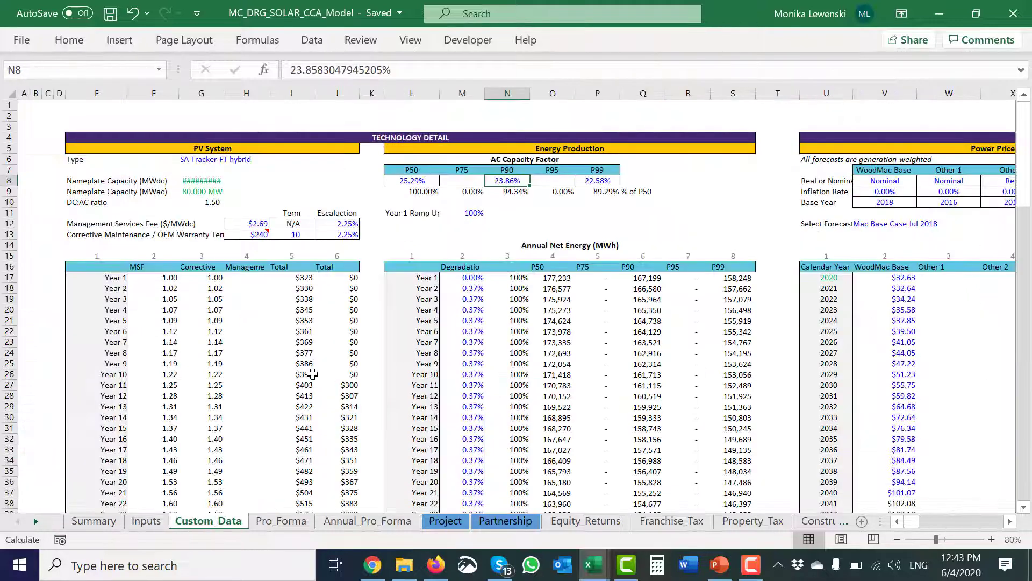
key("ctrl+Page_Down")
key("ctrl+Page_Down")
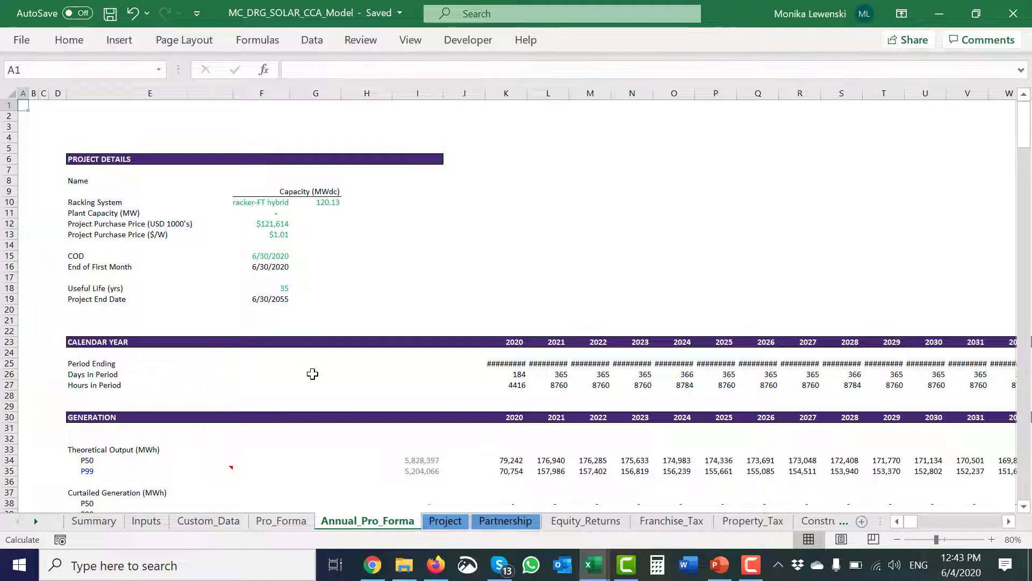
key("ctrl+Page_Down")
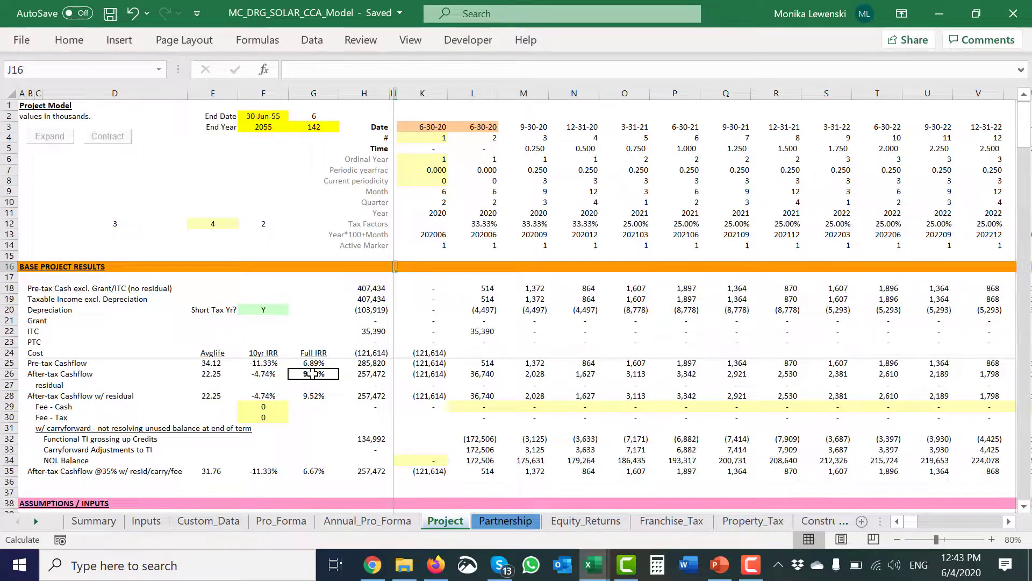
- Examine the Partnership sheet's allocation, cash flip, capital account and Class A tax and cash flow sections
key("ctrl+Page_Down")
key("Page_Up")
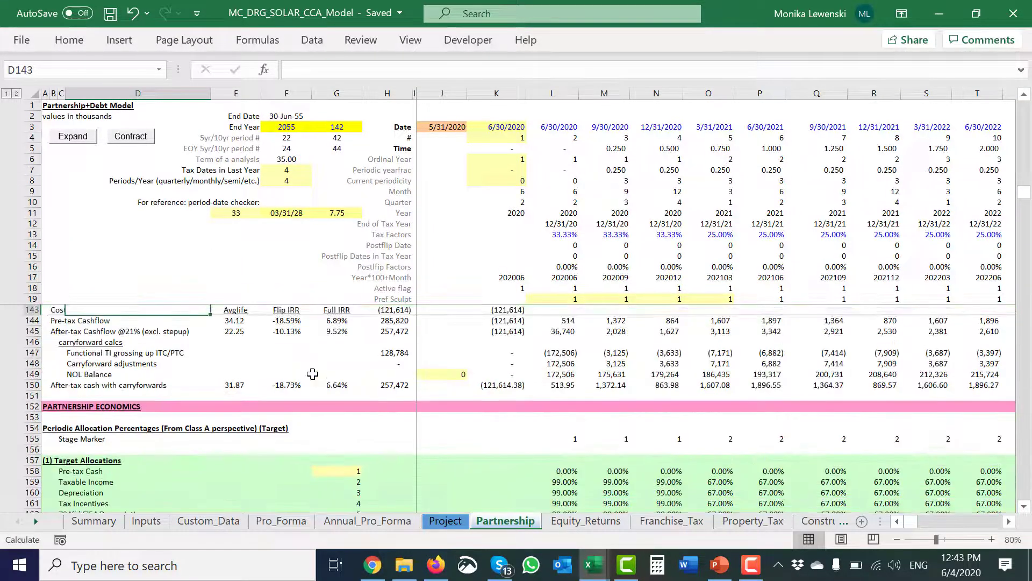
key("Page_Down")
key("Page_Down")
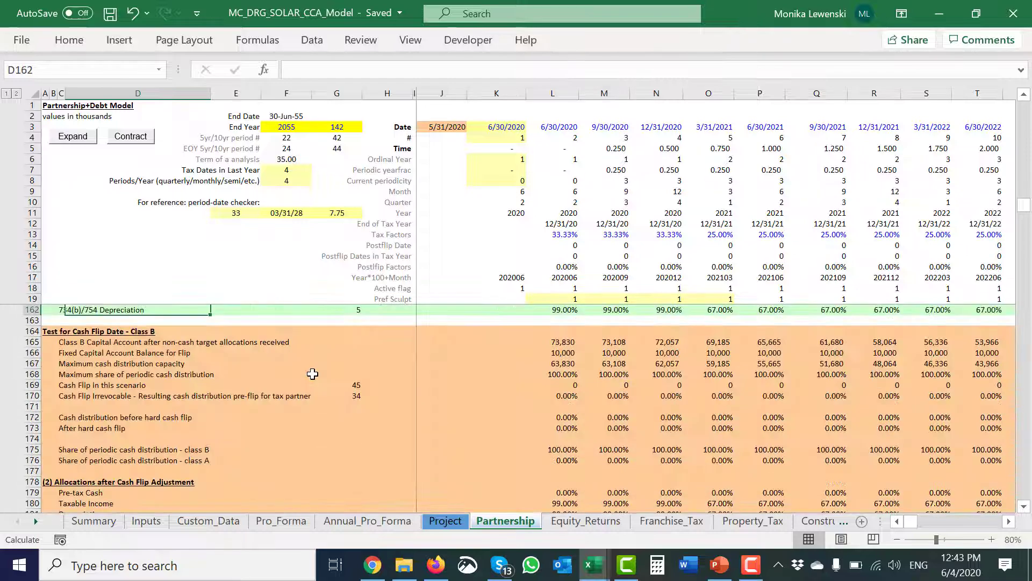
key("Page_Down")
key("Page_Down")
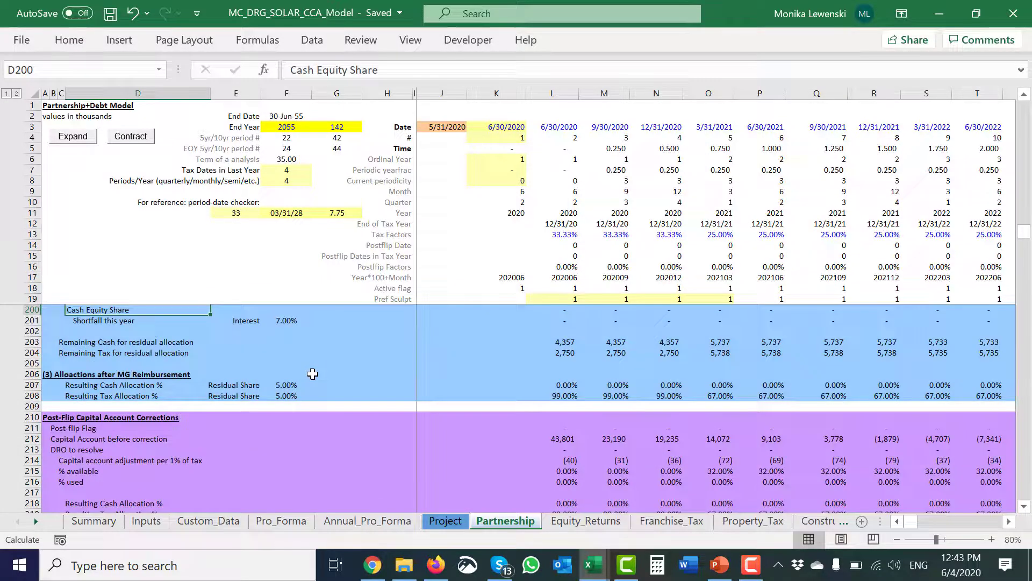
key("Page_Up")
key("Page_Down")
key("Page_Down")
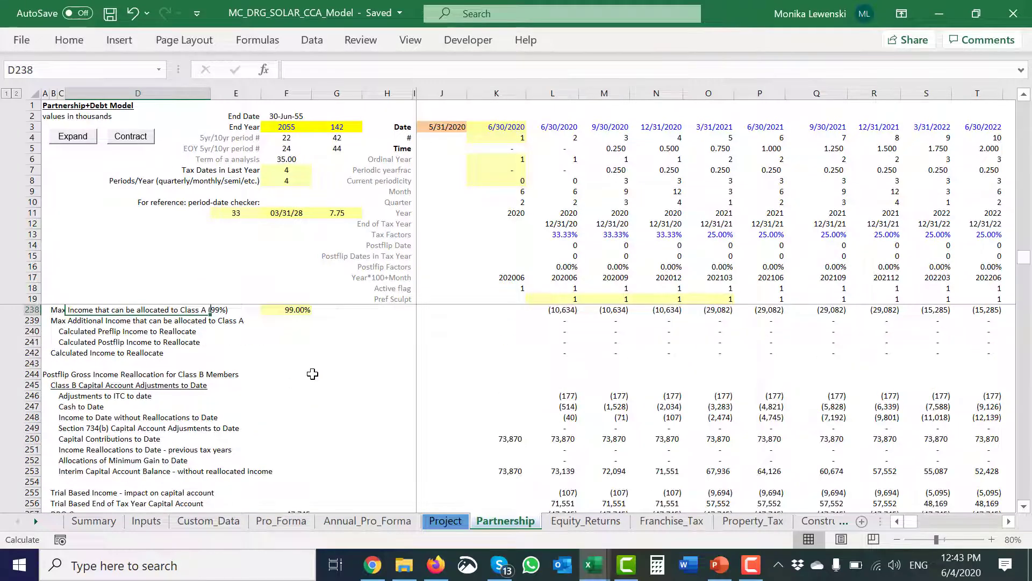
key("Page_Down")
key("Page_Down")
key("Page_Down")
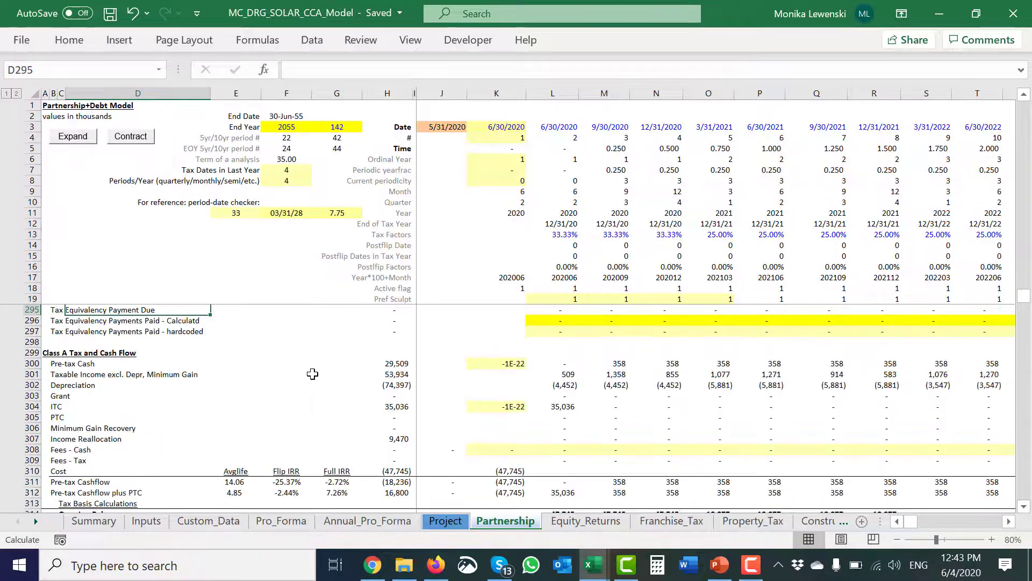
- Go back up the Partnership sheet to review the Base Inputs and the Class A allocations and distributions
key("Page_Up")
key("Page_Up")
key("Page_Up")
key("Page_Up")
key("Page_Up")
key("Page_Up")
key("Page_Up")
key("Page_Up")
key("Page_Up")
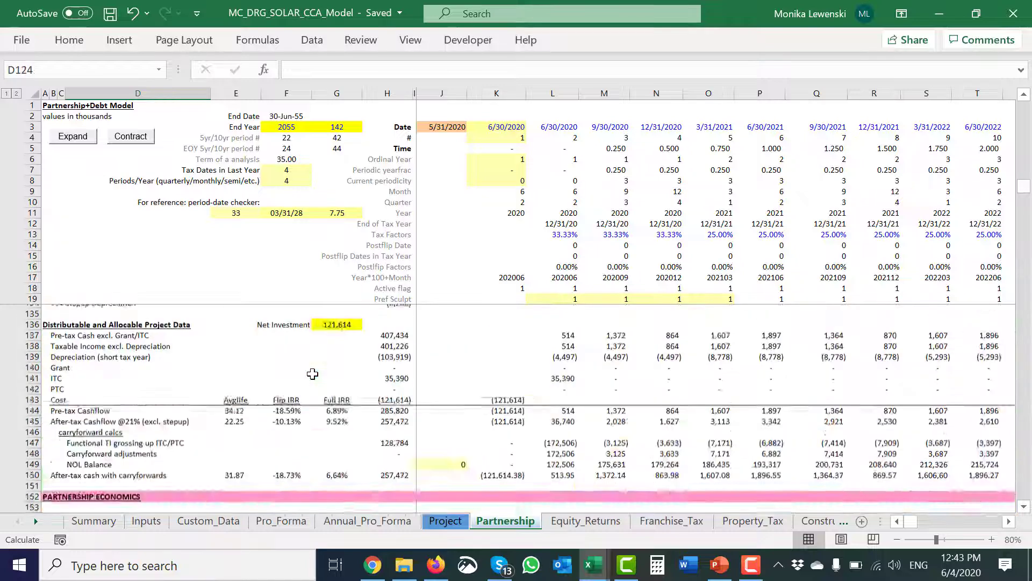
key("Page_Up")
key("Page_Up")
key("Page_Up")
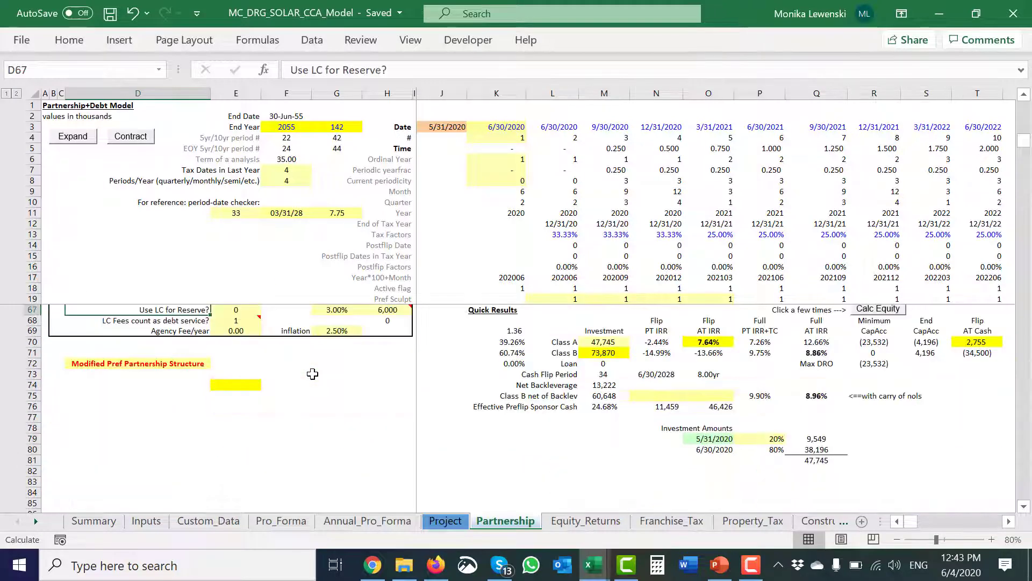
key("Page_Up")
key("Down")
key("Down")
key("Down")
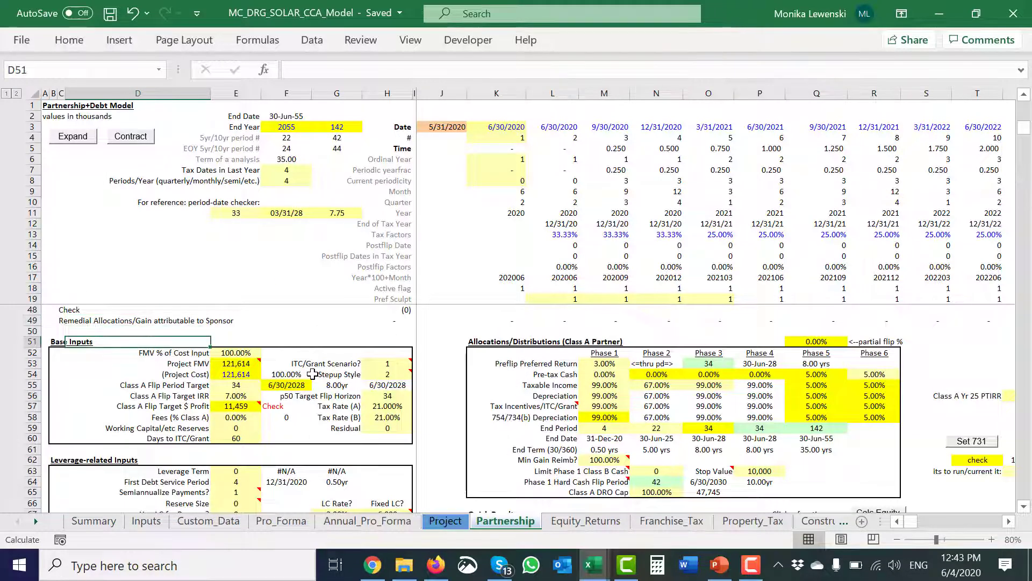
key("Down")
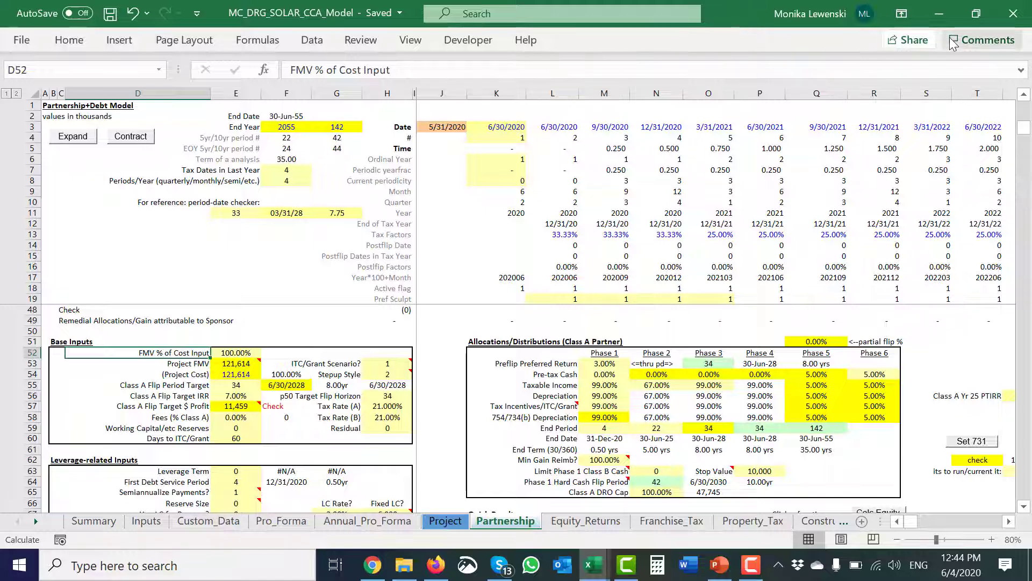
- Close the MC_DRG_SOLAR_CCA_Model workbook and return to the Partnership sheet of Simple Solar Model
left_click(1015, 12)
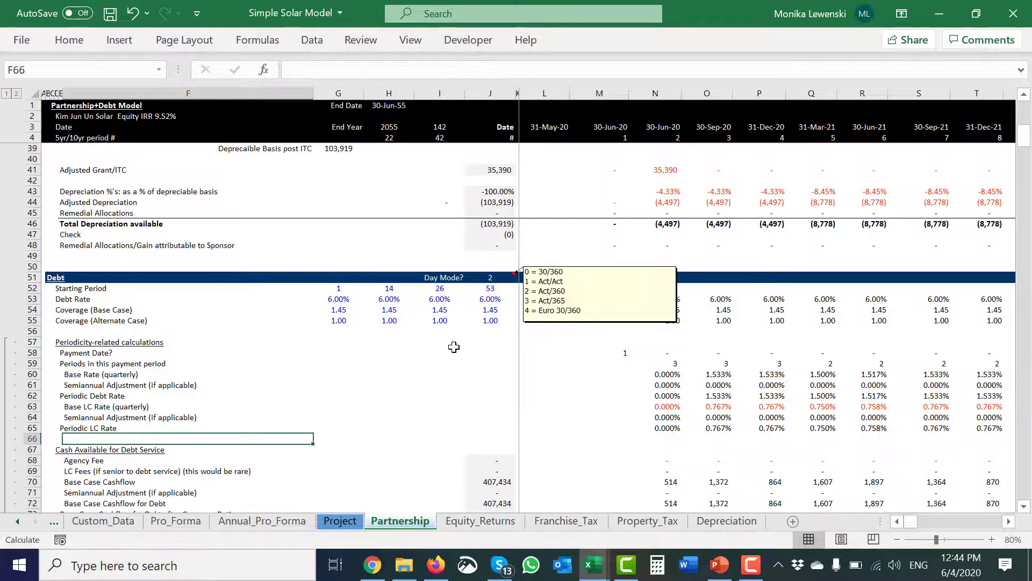
left_click(420, 355)
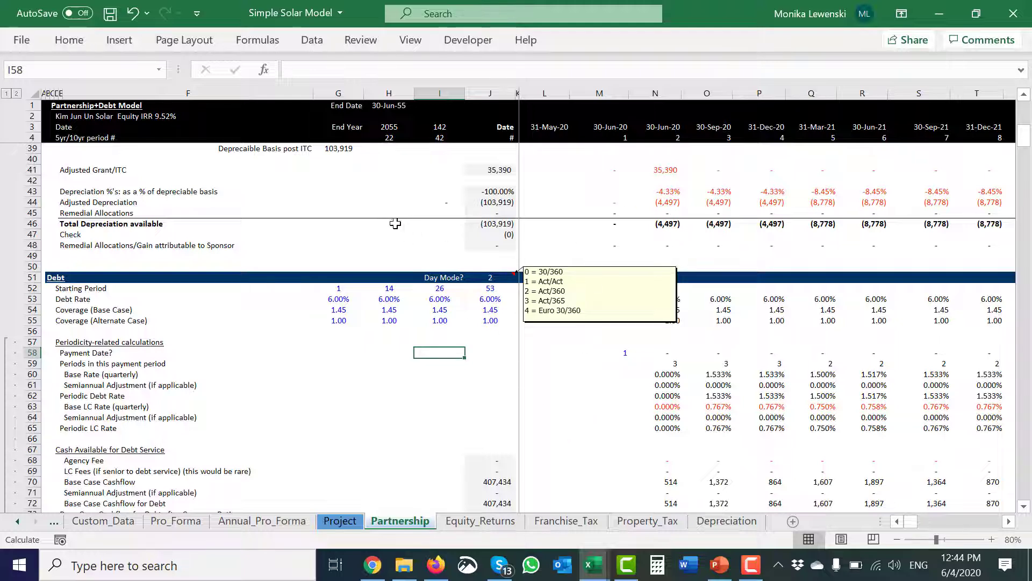
left_click(387, 255)
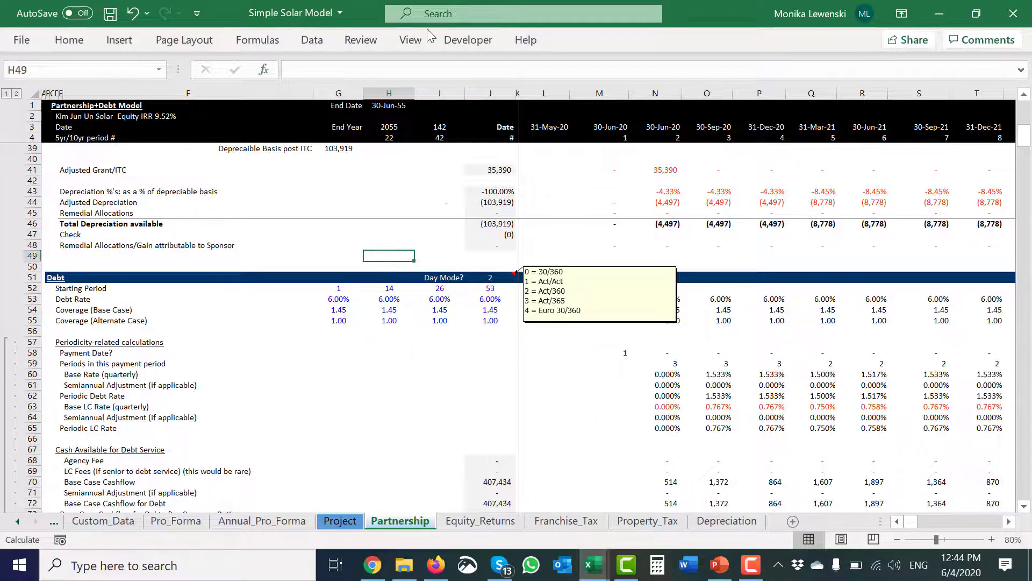
- Insert a check box form control in the black header area of column F, beside the Equity IRR title
left_click(465, 41)
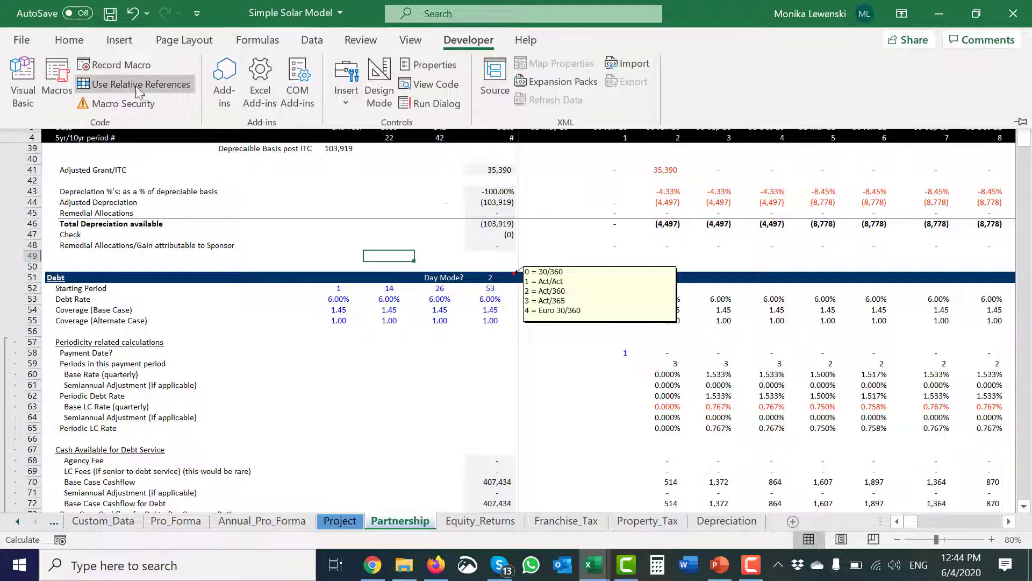
left_click(347, 88)
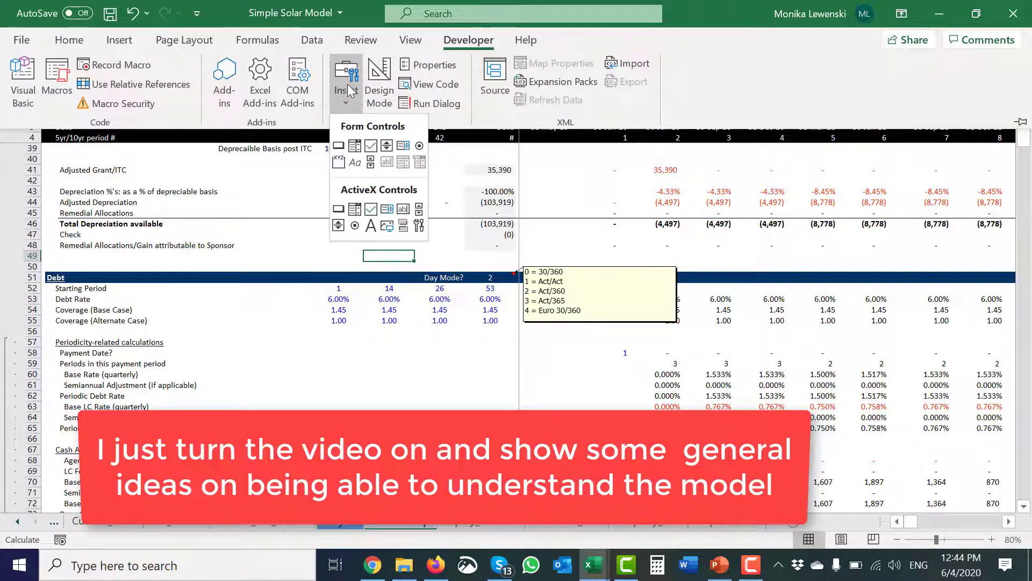
left_click(363, 147)
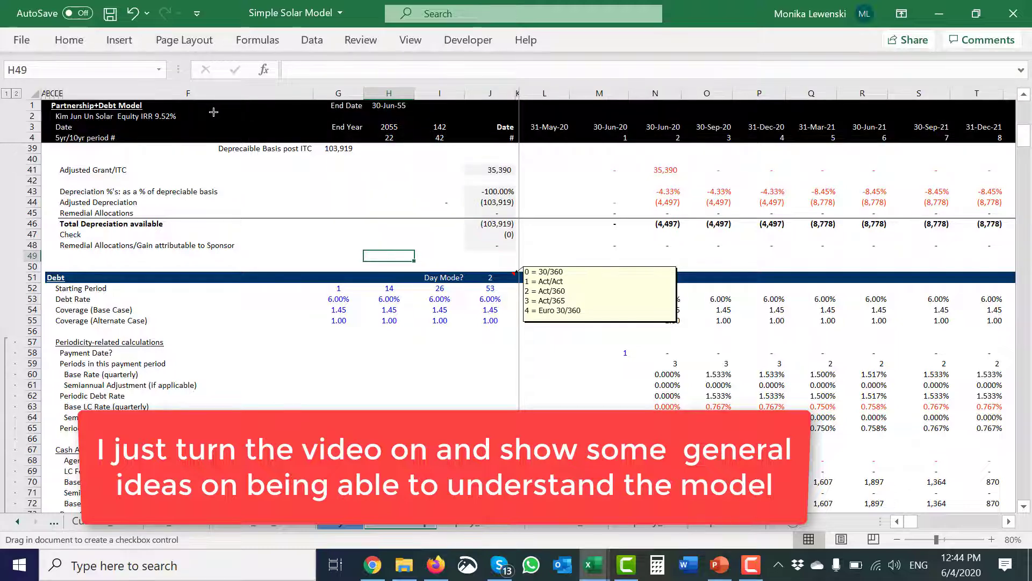
left_click_drag(214, 113, 308, 129)
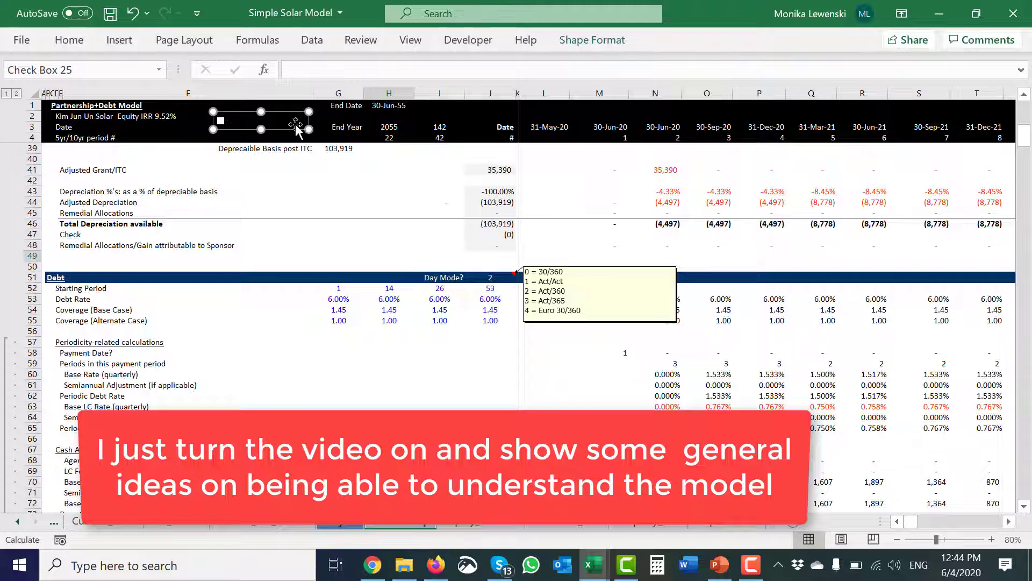
- Format the new check box with a solid yellow fill
right_click(256, 118)
left_click(307, 304)
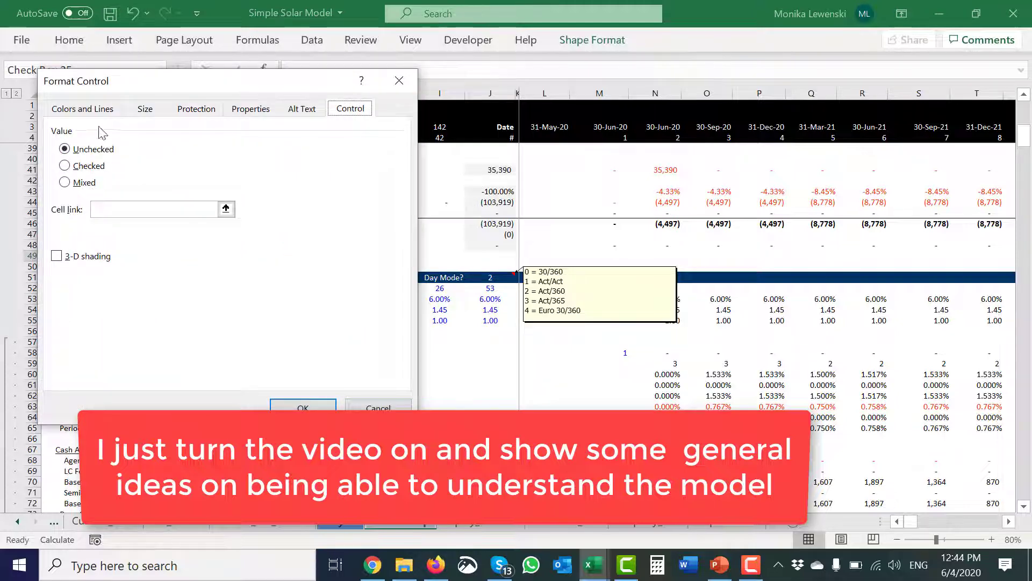
left_click(84, 109)
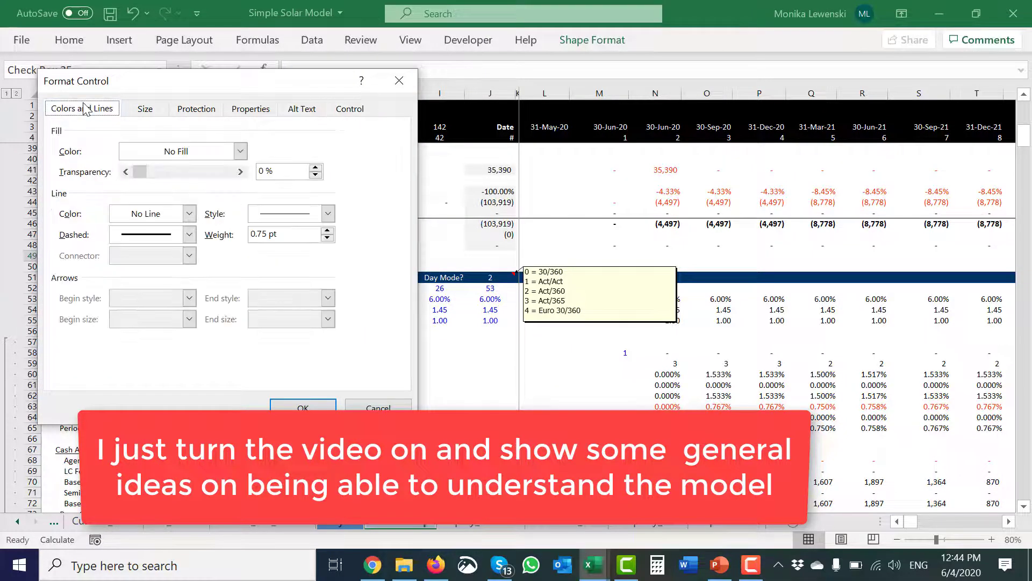
left_click(240, 152)
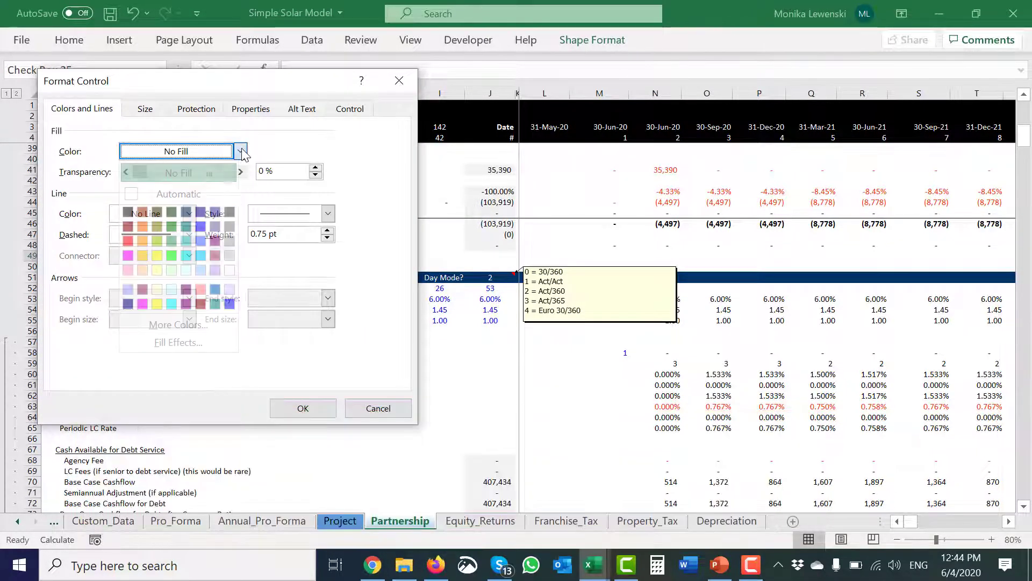
left_click(159, 256)
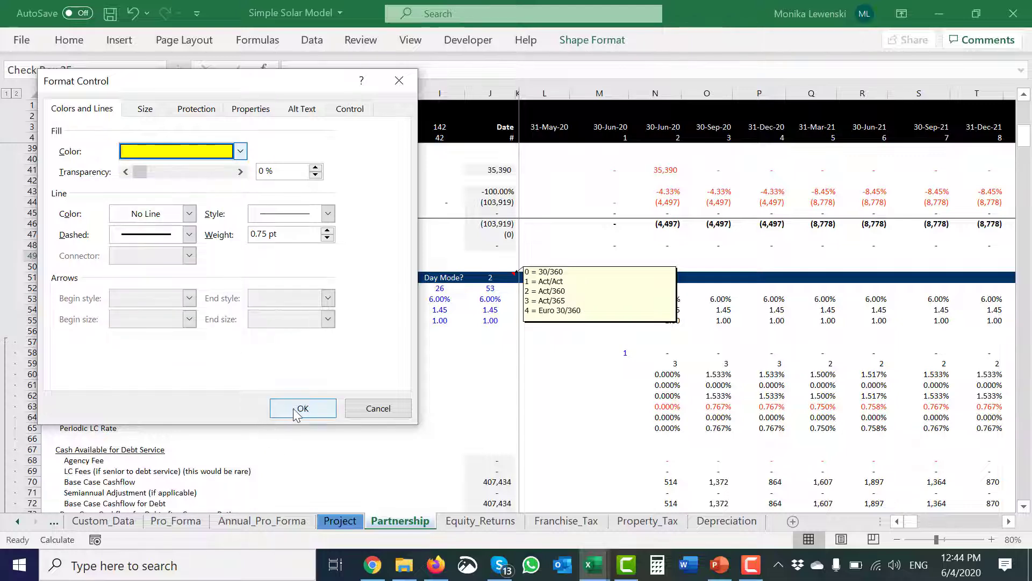
left_click(295, 410)
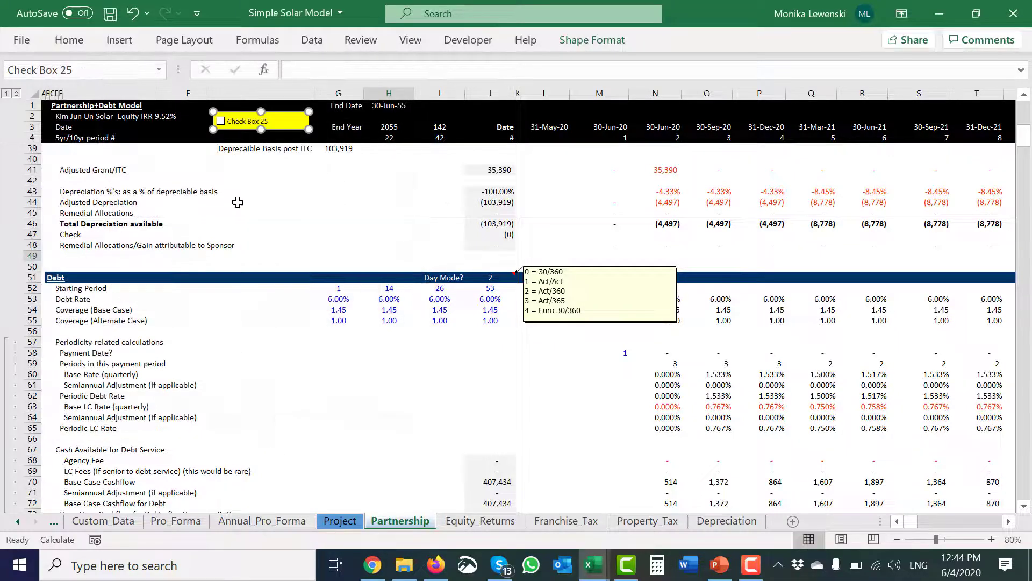
- Replace the check box's default label with "Show Comment"
left_click(232, 120)
key("Delete")
key("Delete")
key("Delete")
key("Delete")
key("Delete")
key("Delete")
key("Delete")
key("Delete")
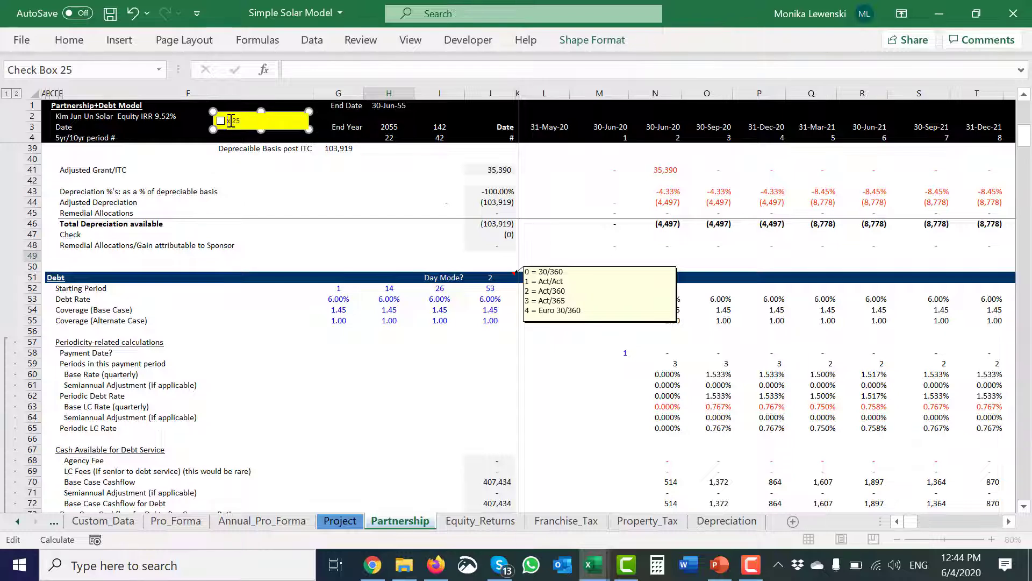
key("ctrl+z")
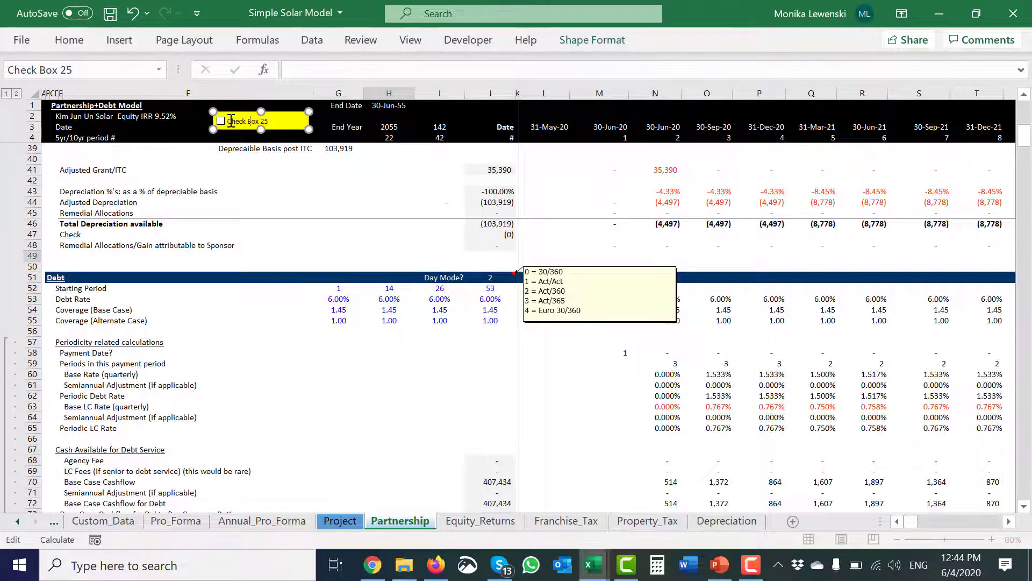
left_click(250, 198)
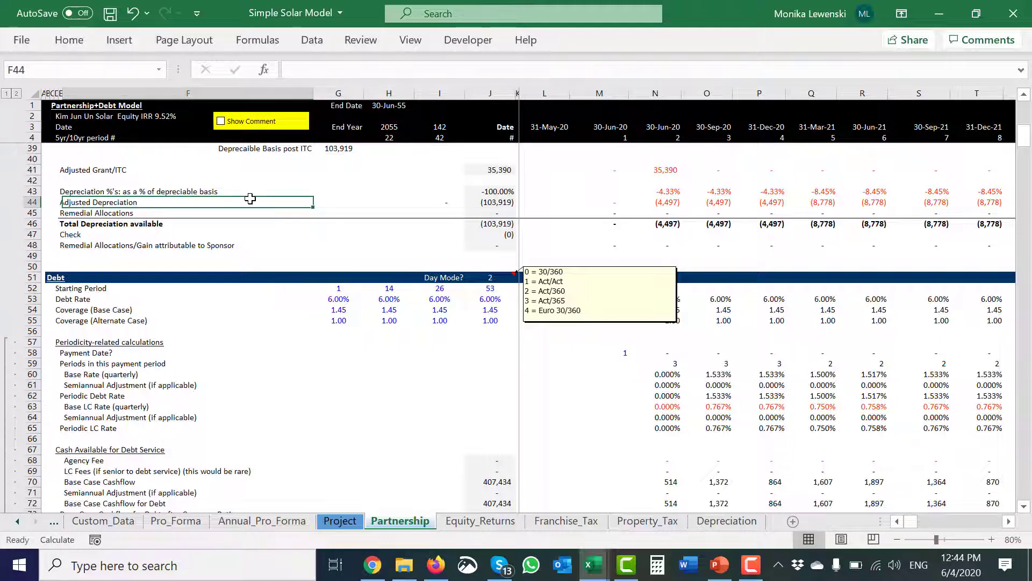
- Enter TRUE in cell M1 of the Partnership sheet's black header area
left_click(611, 112)
key("Up")
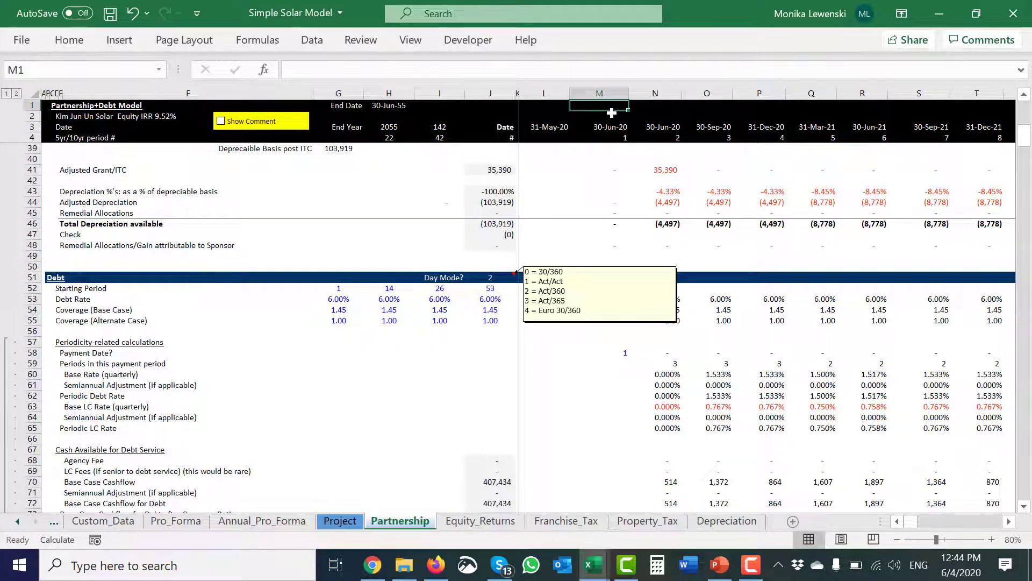
type("true")
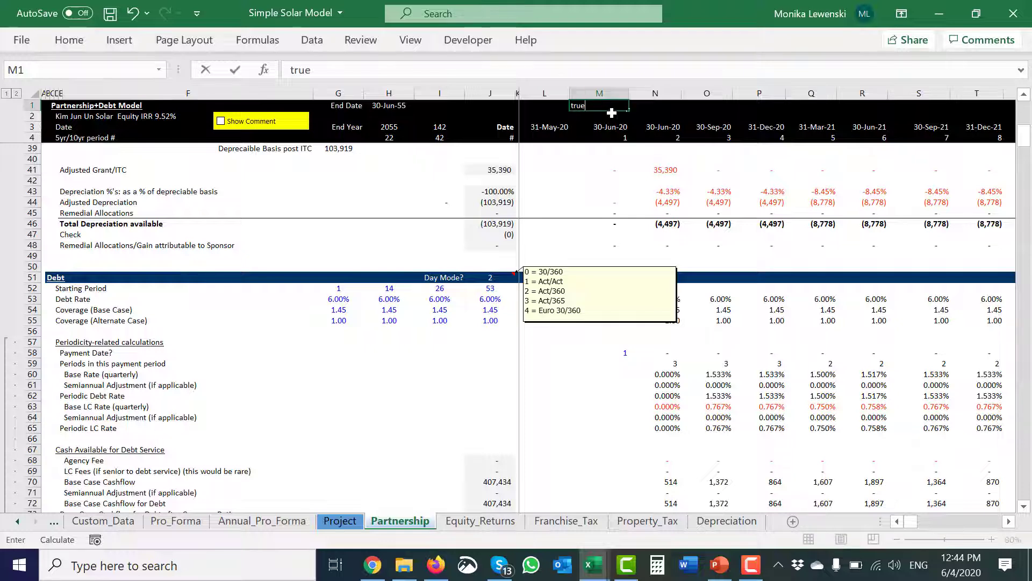
key("ctrl+Return")
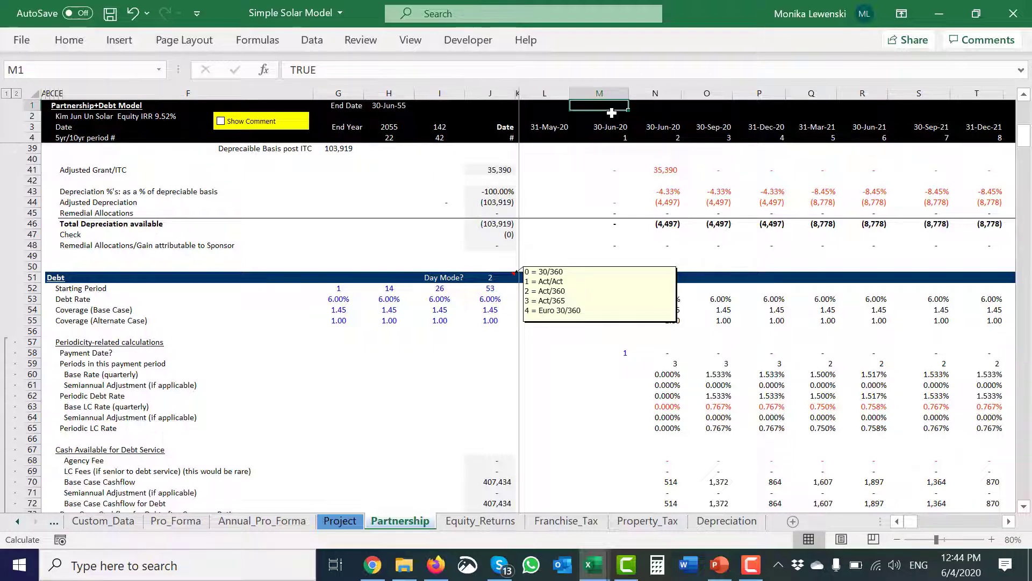
key("Left")
key("Left")
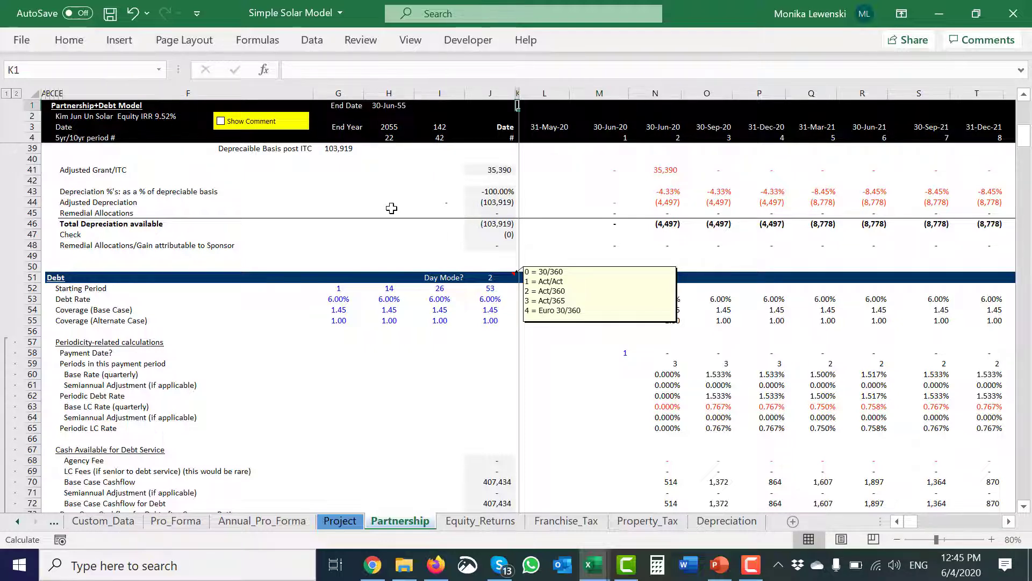
left_click(392, 208)
- Switch from the Partnership sheet to the Inputs sheet
key("ctrl+Page_Up")
key("ctrl+Page_Up")
key("ctrl+Page_Up")
key("ctrl+Page_Up")
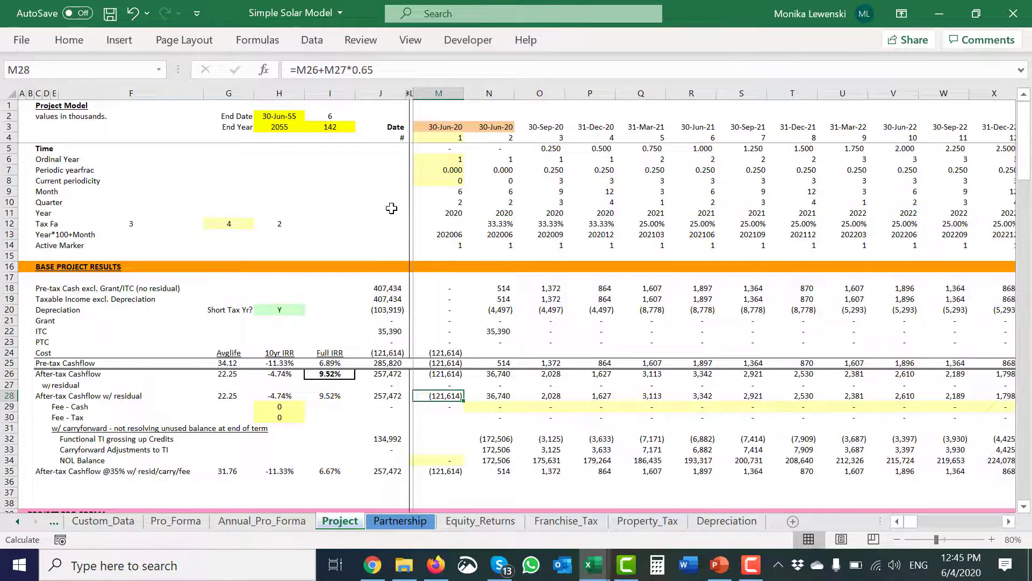
key("ctrl+Page_Up")
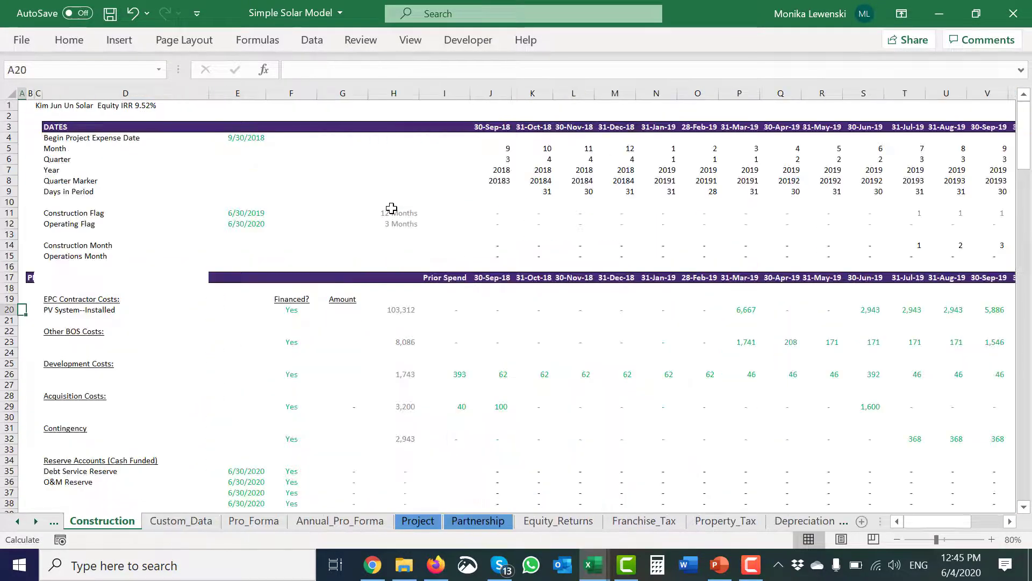
key("ctrl+Page_Up")
key("ctrl+Page_Up")
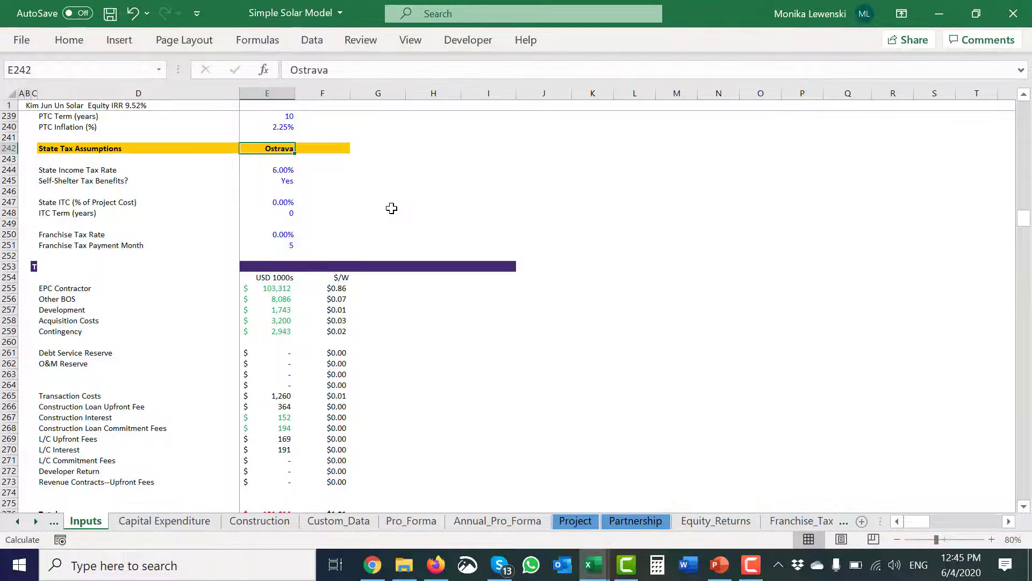
- Enter TRUE in cell E876 of the Inputs sheet, in the empty area below the Year 40 rows
key("Page_Down")
key("Page_Down")
key("Page_Down")
key("Page_Down")
key("Page_Down")
key("Page_Down")
key("Page_Down")
key("Page_Down")
key("Page_Down")
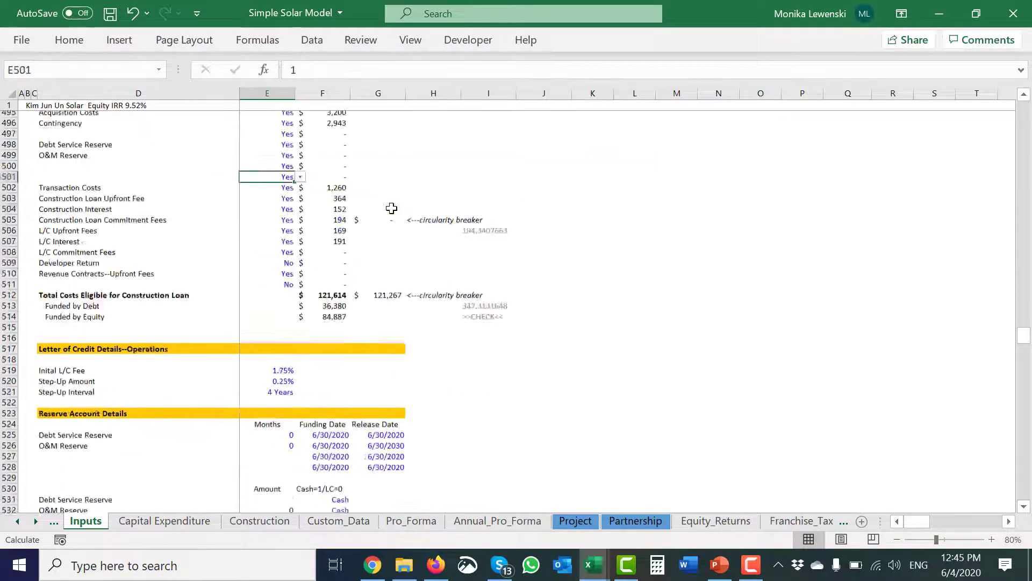
key("Page_Down")
key("Page_Down")
key("Page_Down")
key("Page_Down")
key("Page_Down")
key("Page_Down")
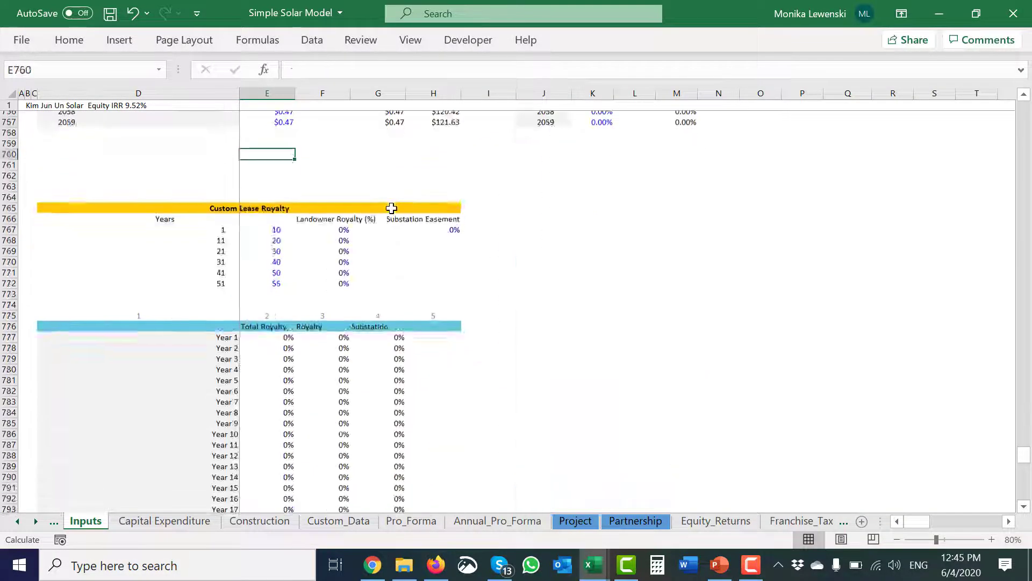
key("Page_Down")
key("Page_Down")
key("Page_Down")
key("Page_Up")
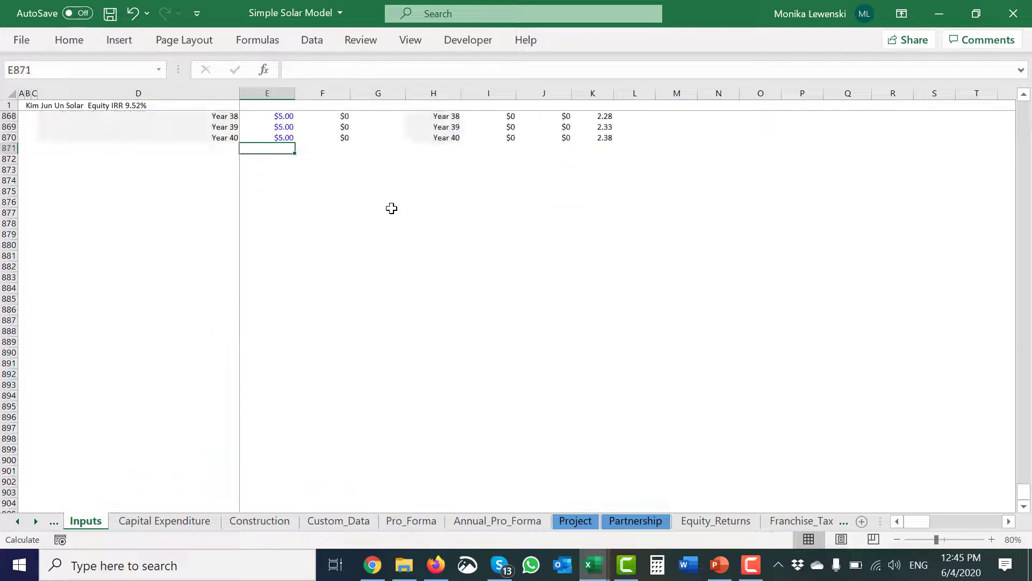
key("Left")
key("Left")
key("Down")
key("Down")
key("Down")
key("Down")
key("Down")
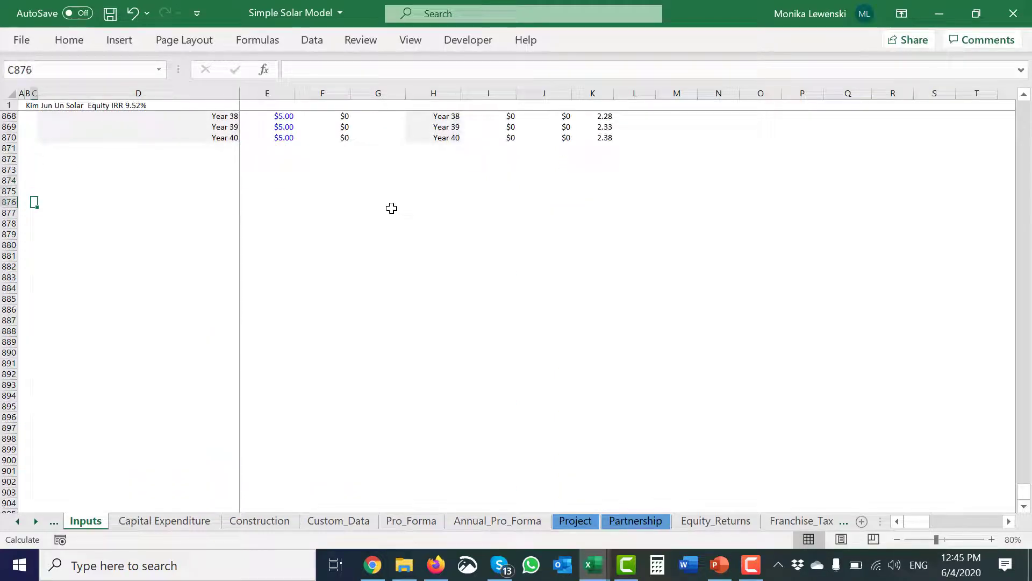
key("Right")
key("Right")
key("Right")
key("Left")
type("True")
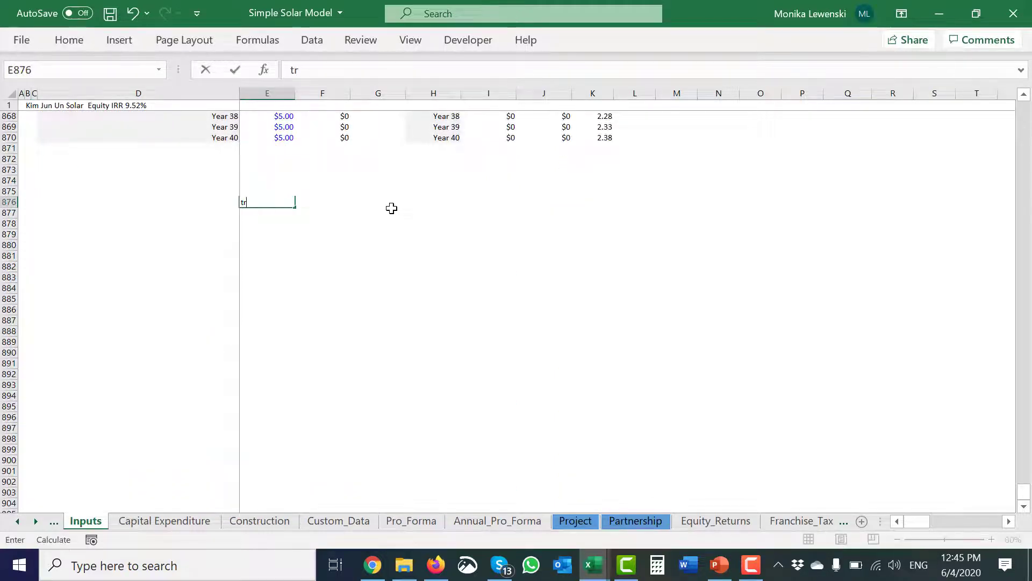
key("Return")
key("Down")
key("Up")
key("Up")
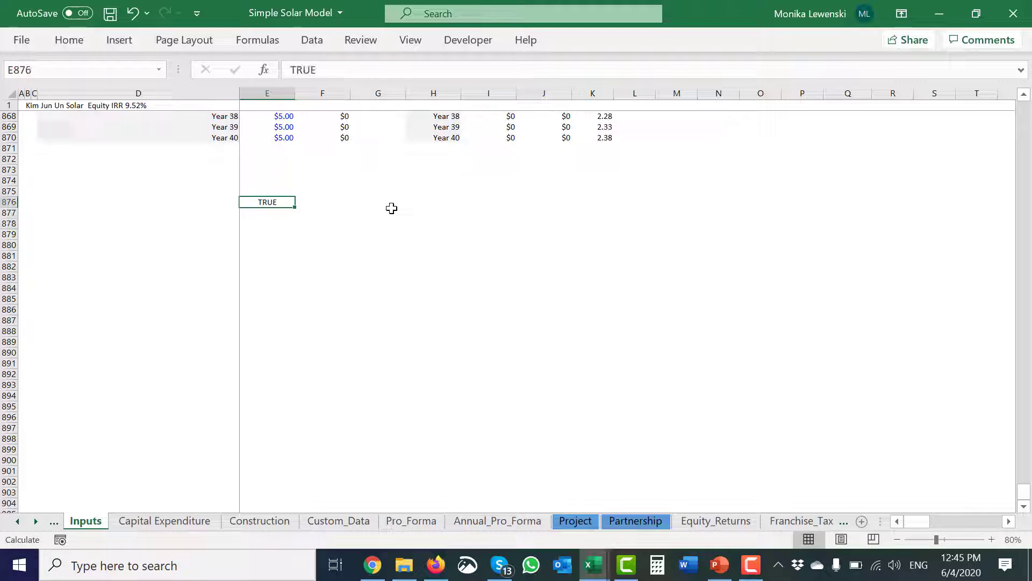
- Recalculate the workbook and give cell E876 the range name "comment"
key("F9")
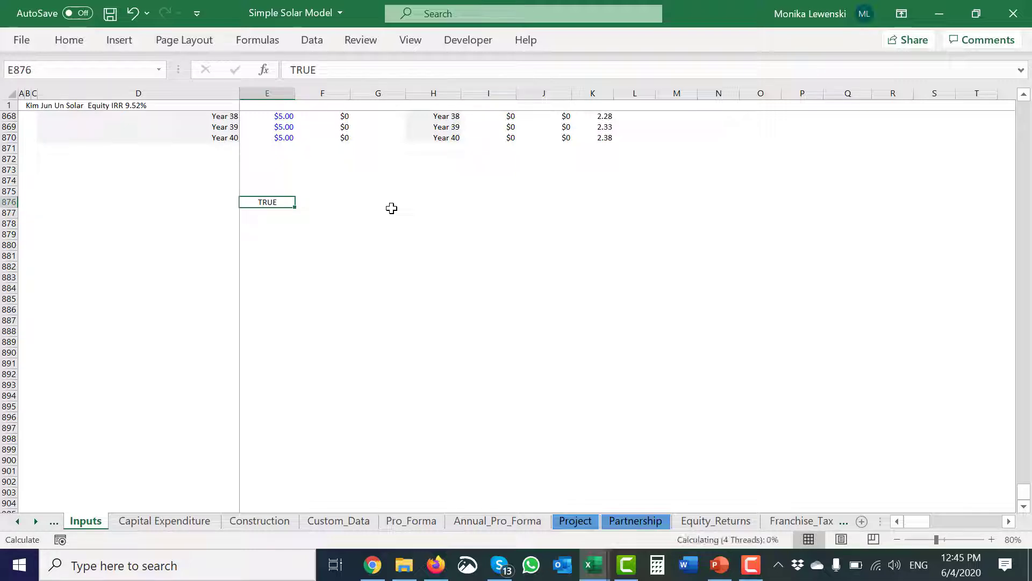
left_click(124, 61)
type("comment")
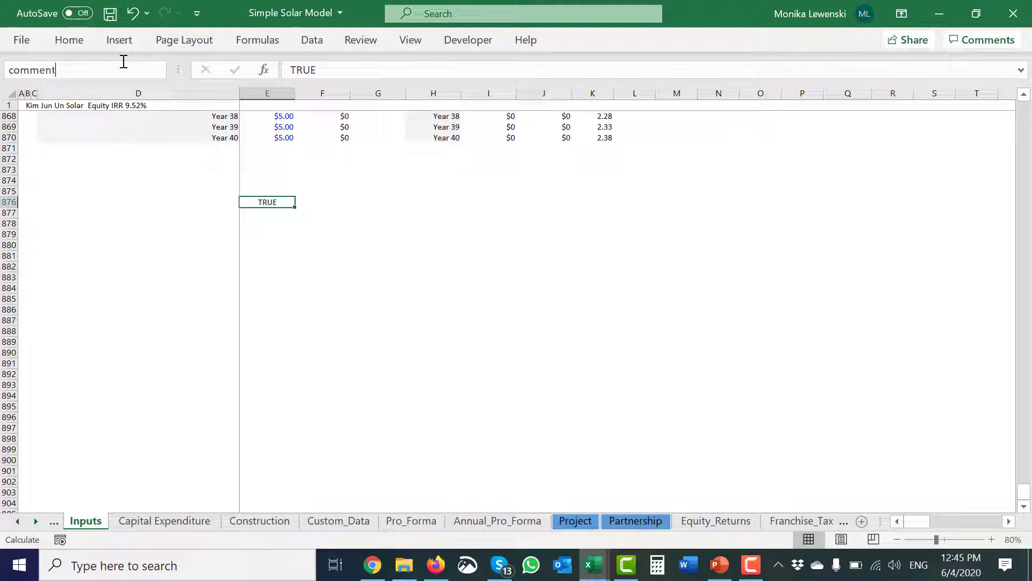
key("Return")
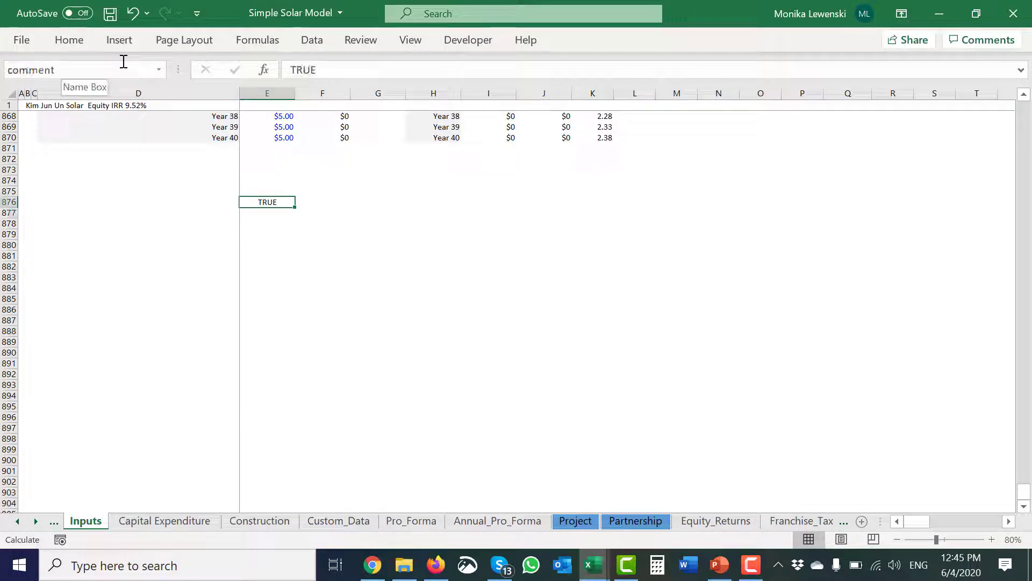
- Return from the Inputs sheet to the Partnership sheet with the Show Comment check box
key("ctrl+Page_Down")
key("ctrl+Page_Down")
key("ctrl+Page_Down")
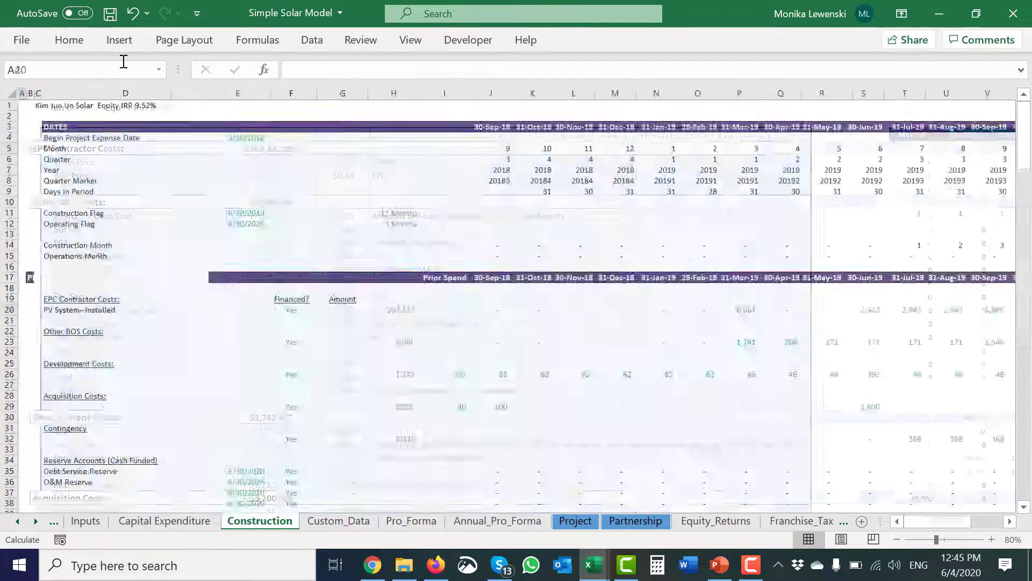
key("ctrl+Page_Down")
key("ctrl+Page_Down")
key("ctrl+Page_Down")
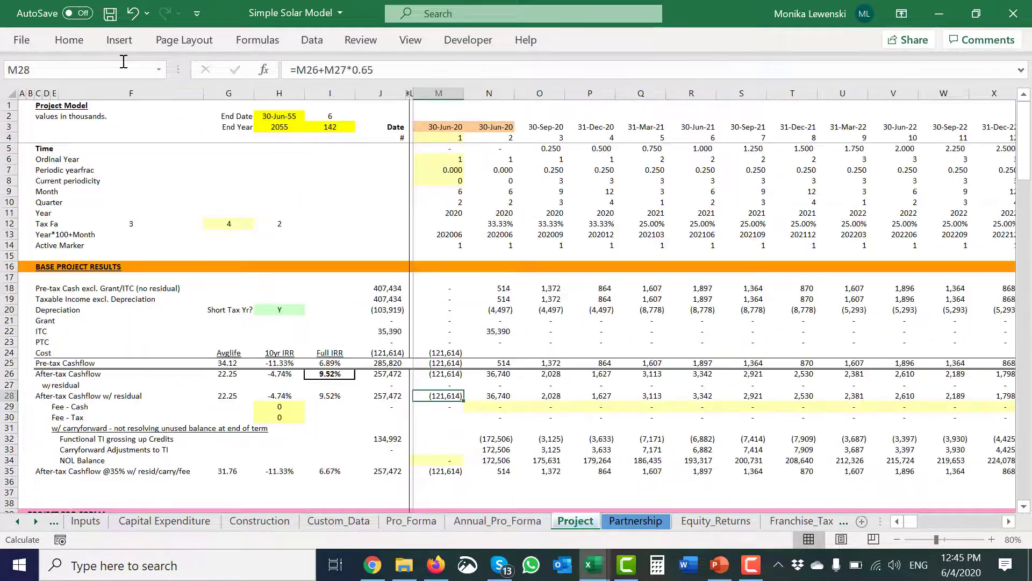
key("ctrl+Page_Down")
key("ctrl+Page_Down")
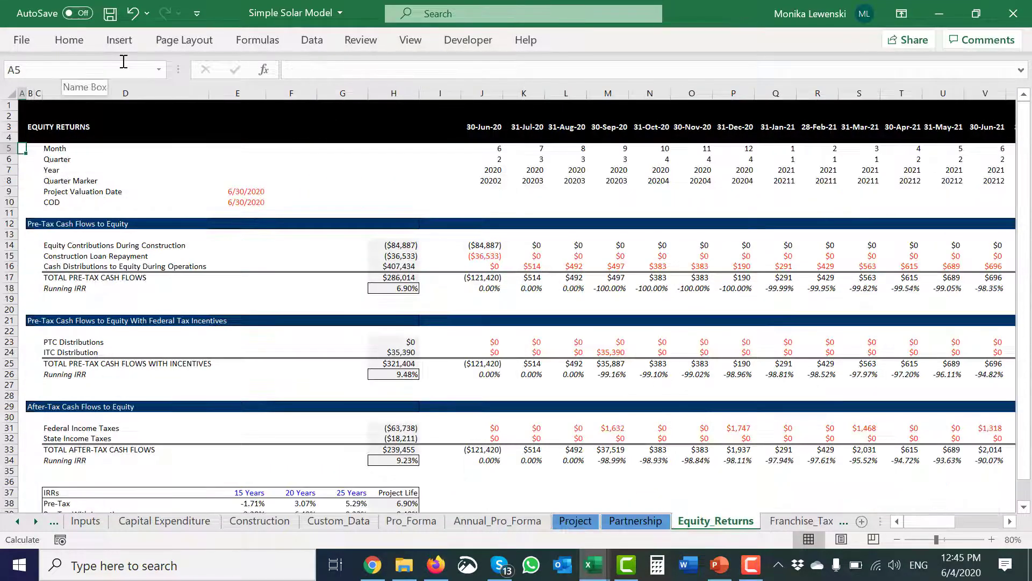
key("ctrl+Page_Down")
key("ctrl+Page_Down")
key("ctrl+Page_Down")
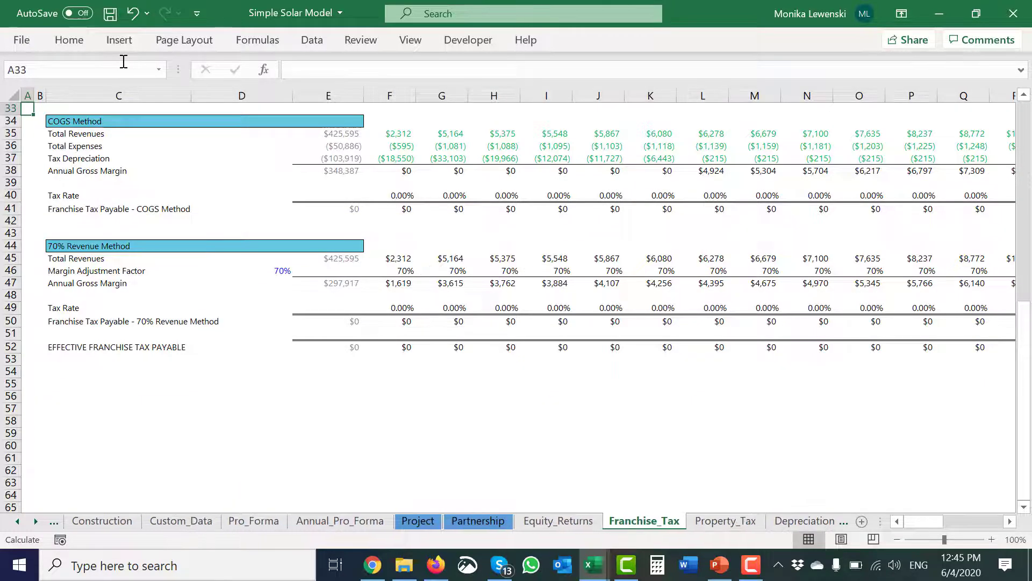
key("ctrl+Page_Up")
key("ctrl+Page_Up")
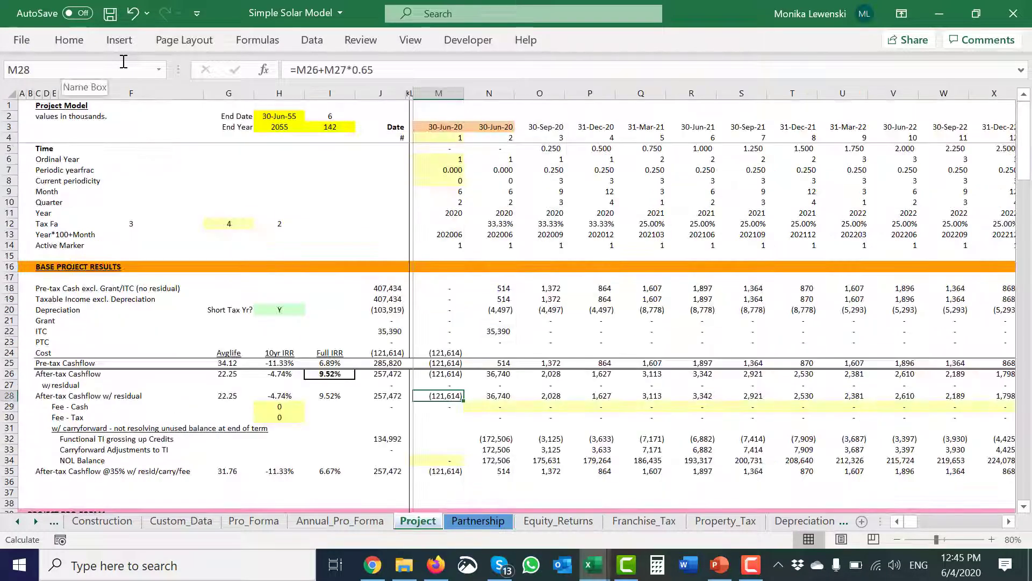
key("ctrl+Page_Up")
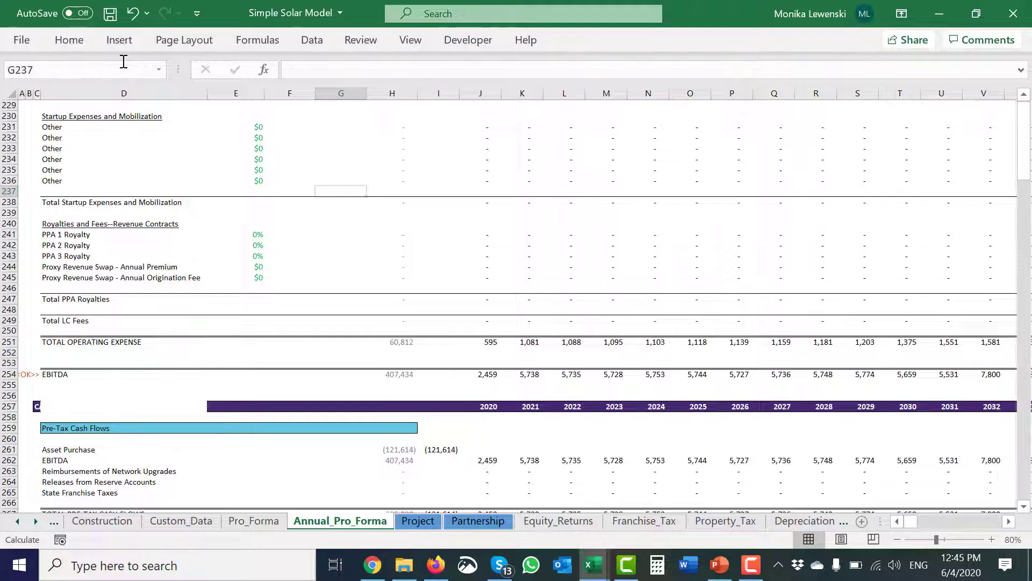
key("ctrl+Page_Down")
key("ctrl+Page_Down")
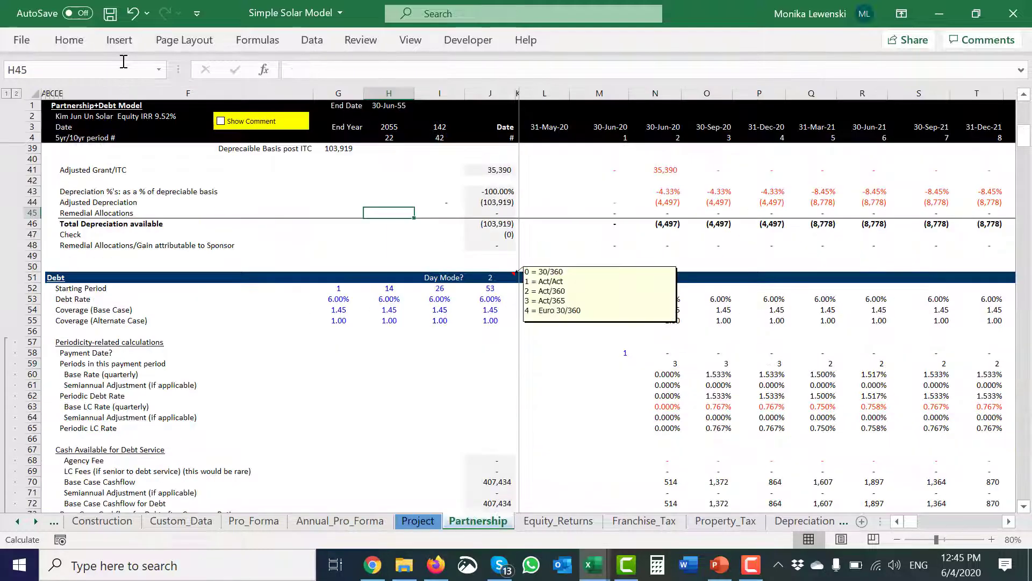
right_click(273, 128)
key("Escape")
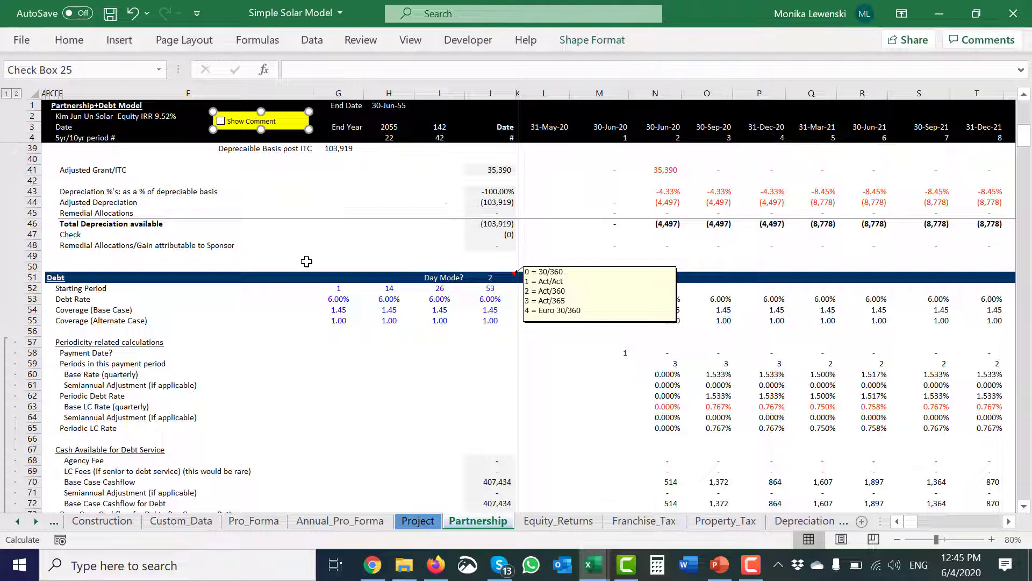
left_click(249, 123)
right_click(245, 131)
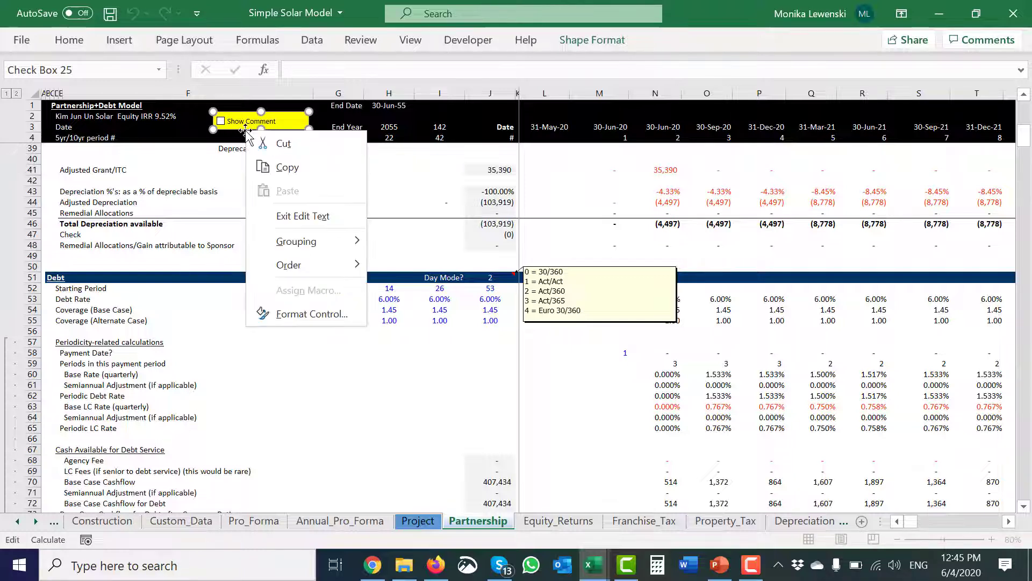
key("Escape")
left_click(201, 259)
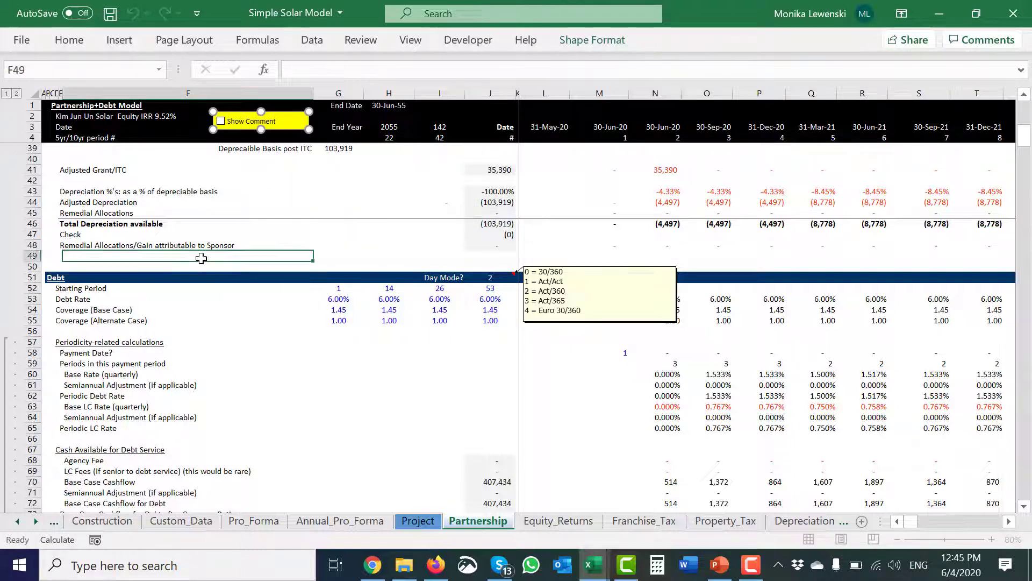
- Assign a new macro to the Show Comment check box and open its code for editing
right_click(247, 120)
right_click(247, 120)
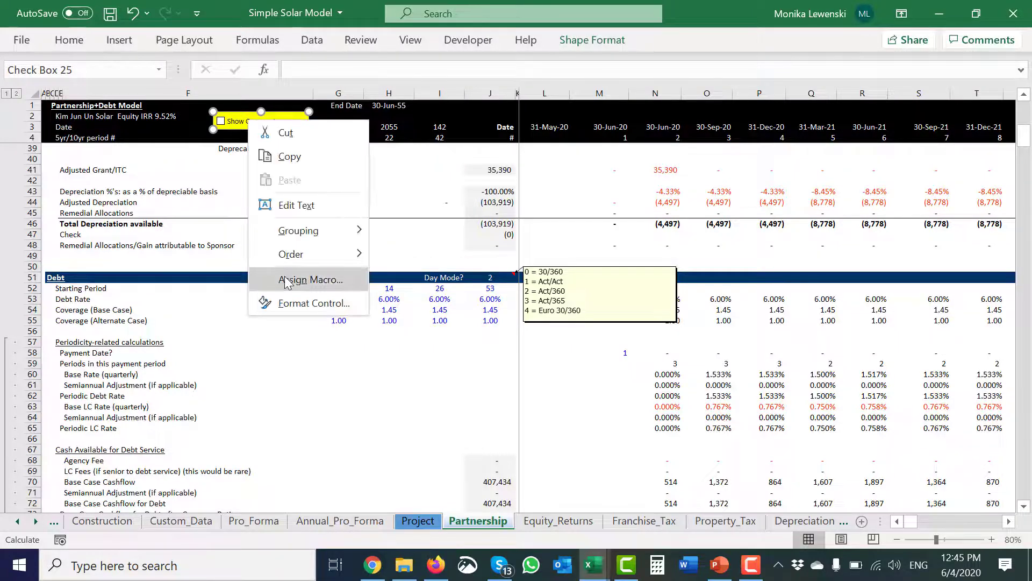
left_click(285, 281)
left_click(436, 166)
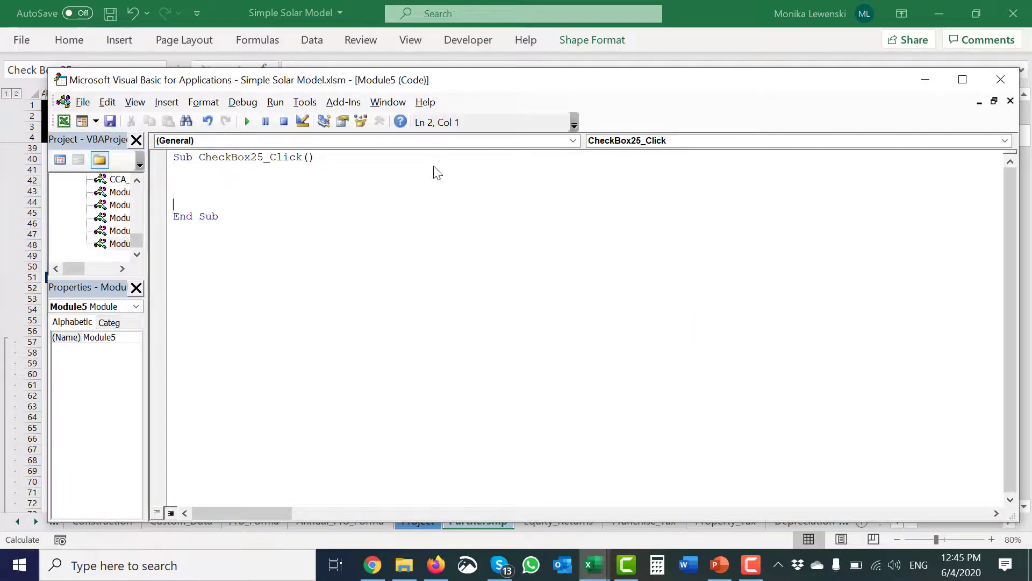
- Add blank lines to the check box macro and write the condition If Range("comment") Then
key("Return")
key("Return")
key("Up")
key("Up")
key("Up")
key("Up")
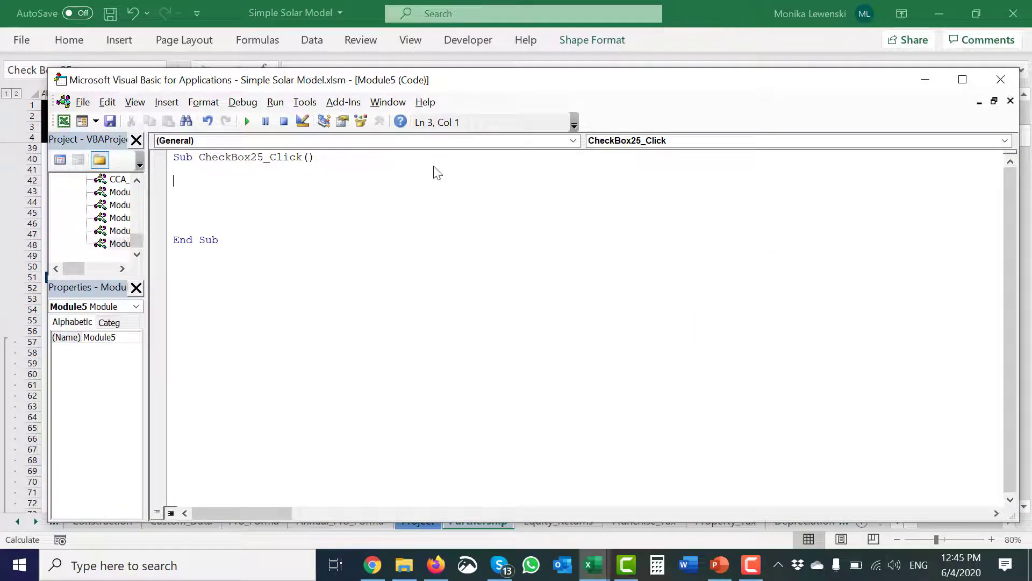
type("if range(\"comme")
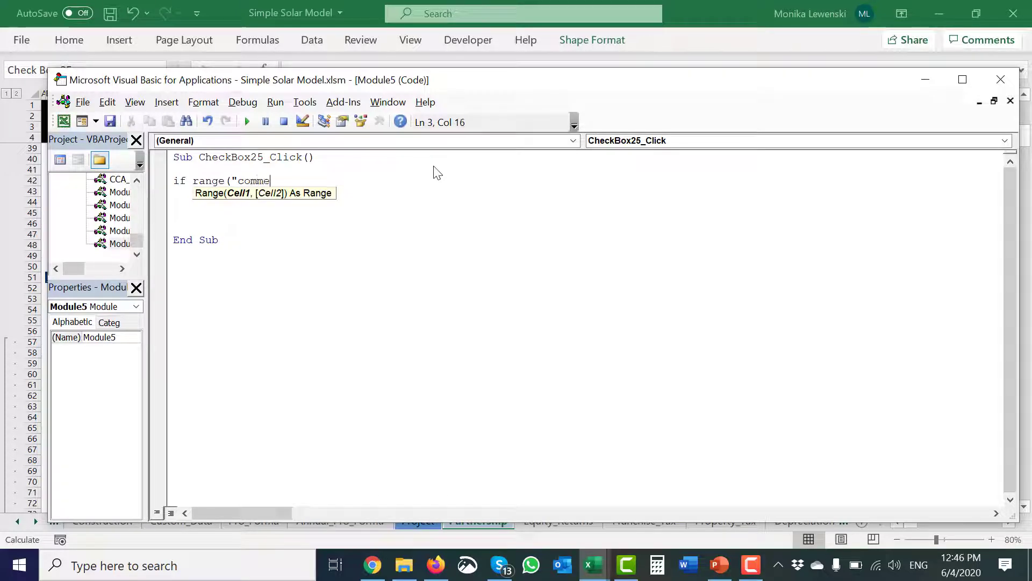
type("nt")
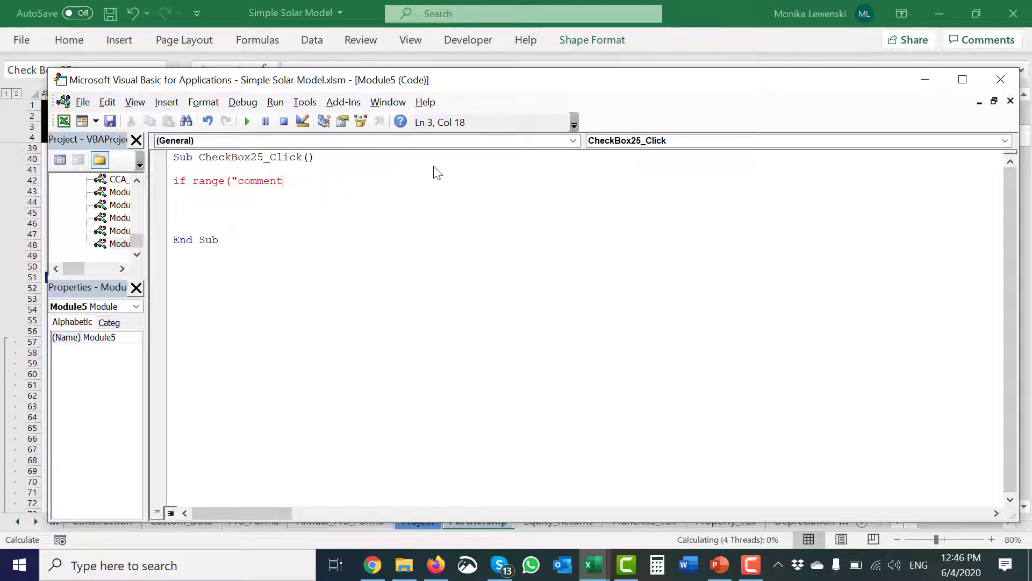
type("t\") then")
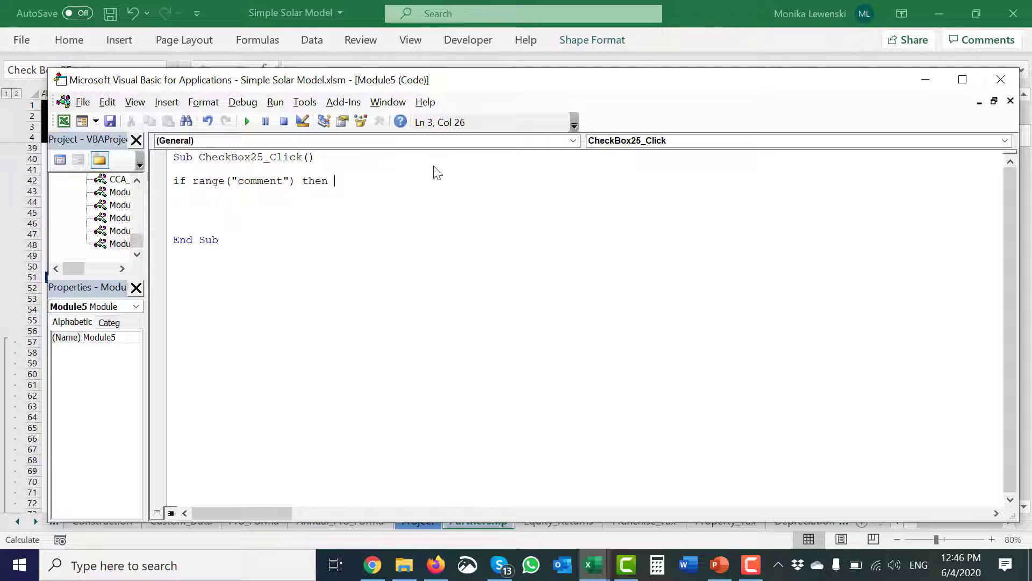
- Continue the If Range("comment") Then line in the check box macro with Application.DisplayCommentIndicator
type(" appp")
type("l")
type("ii")
type("catio")
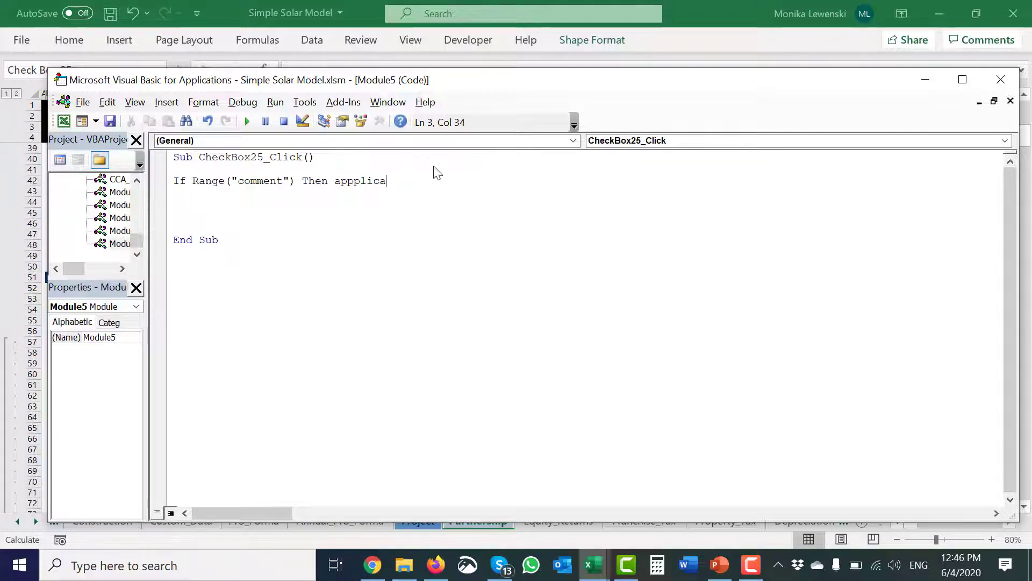
key("BackSpace")
key("BackSpace")
key("BackSpace")
key("BackSpace")
key("BackSpace")
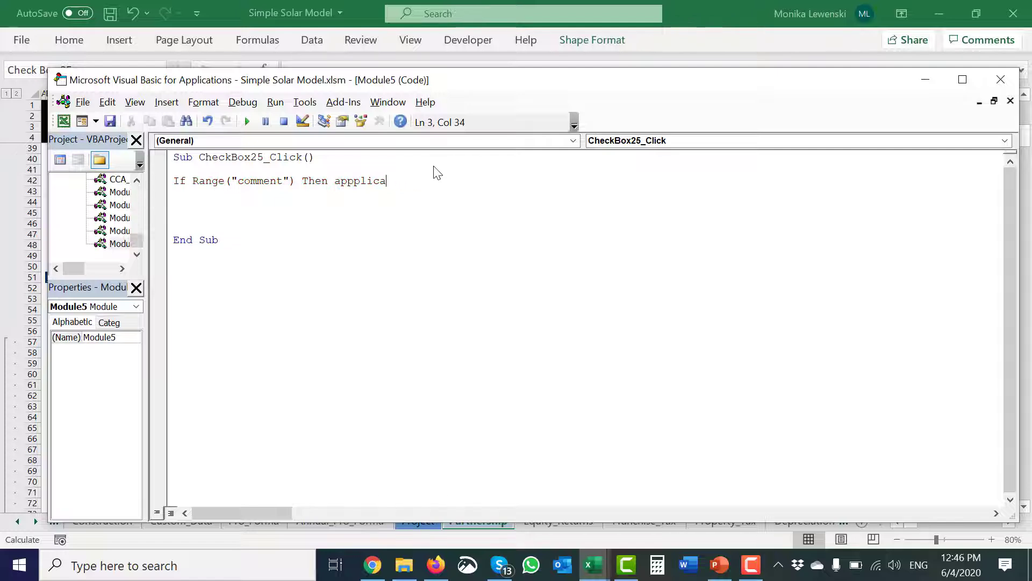
key("BackSpace")
key("BackSpace")
key("BackSpace")
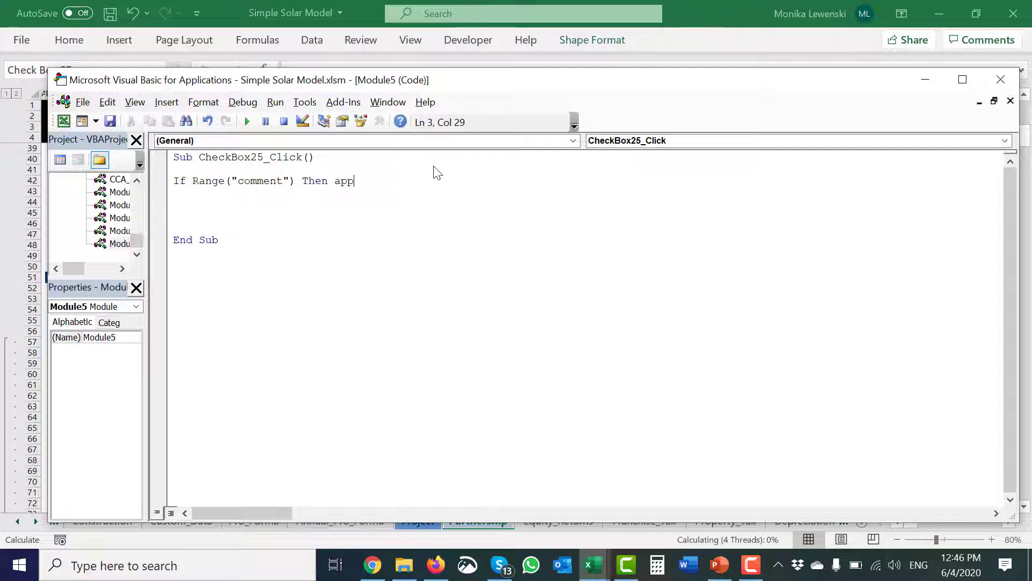
type("lication.")
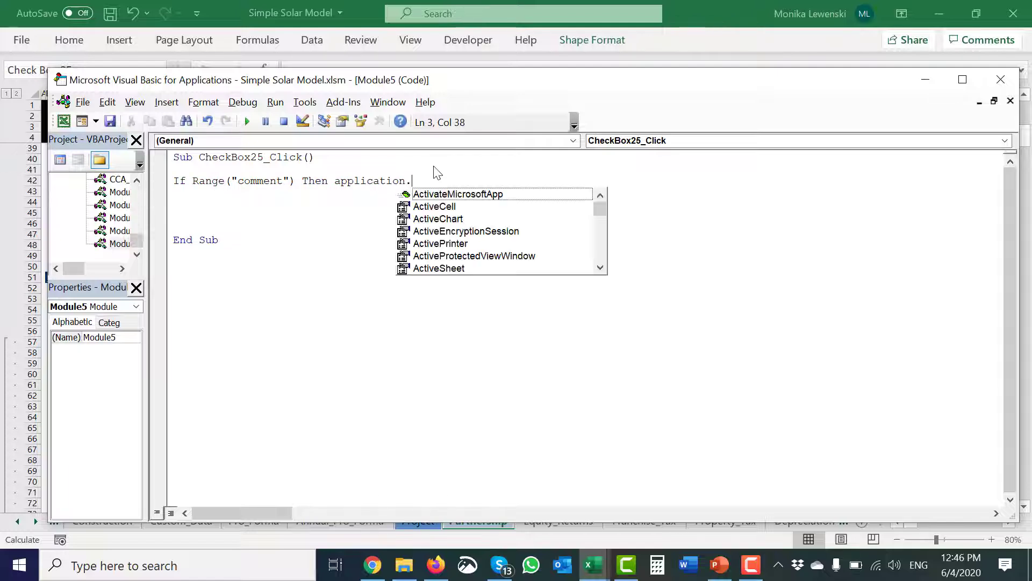
type("di")
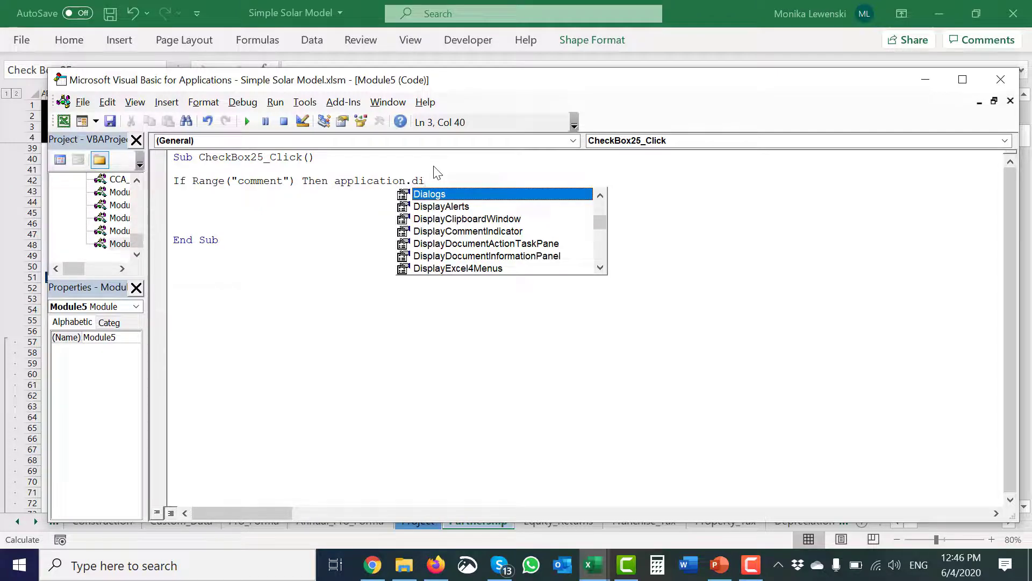
key("Down")
key("Down")
key("Down")
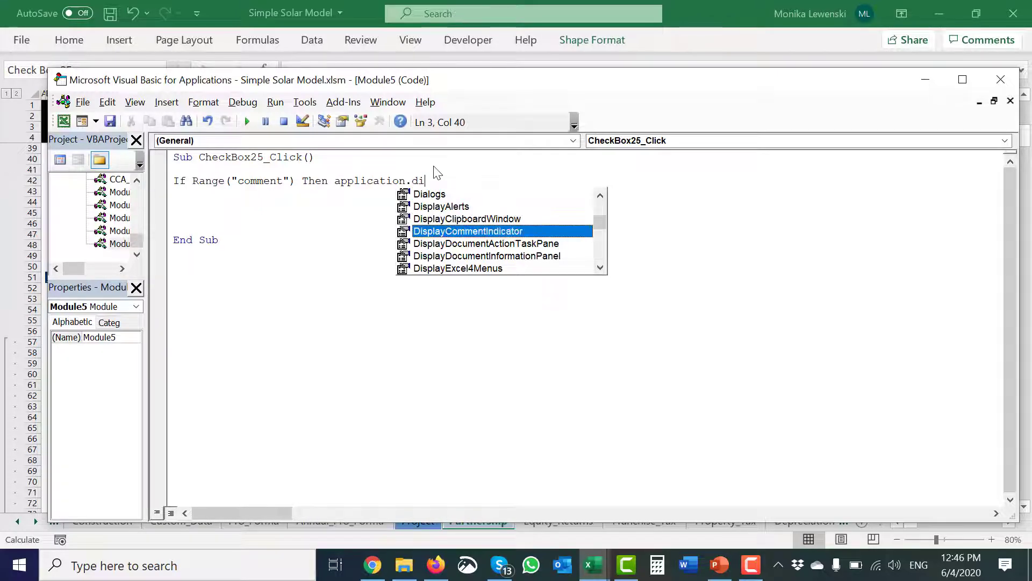
key("Tab")
- Complete the If statement by assigning xlCommentIndicatorOnly to DisplayCommentIndicator
type("=")
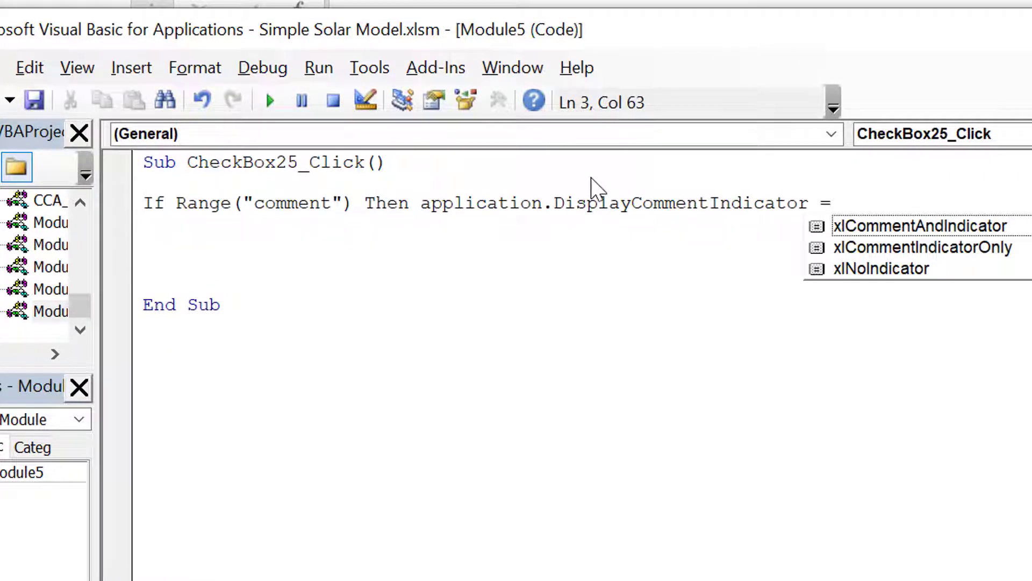
key("Down")
key("Down")
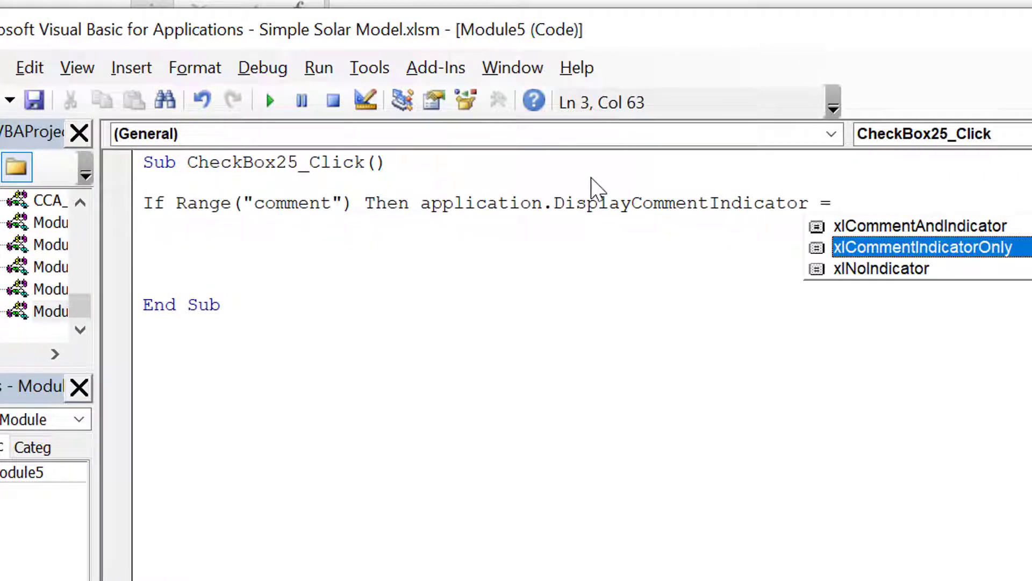
key("Escape")
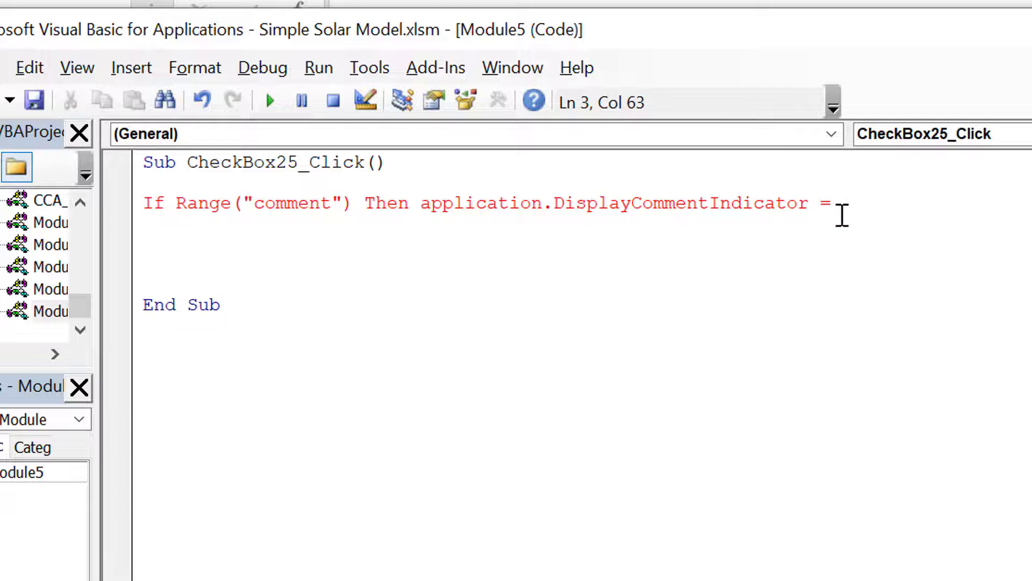
key("Down")
key("Up")
key("ctrl+j")
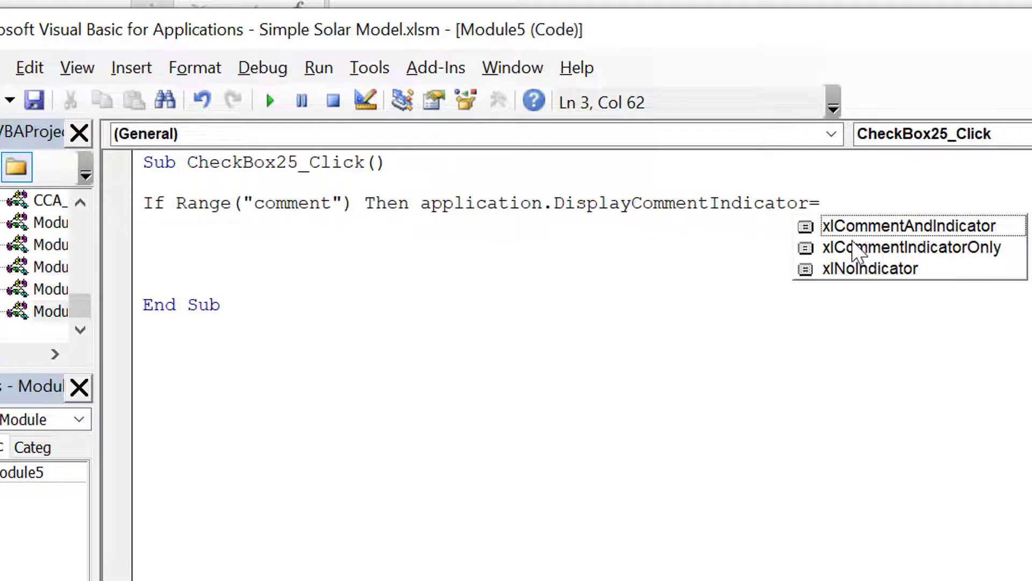
double_click(854, 249)
key("Return")
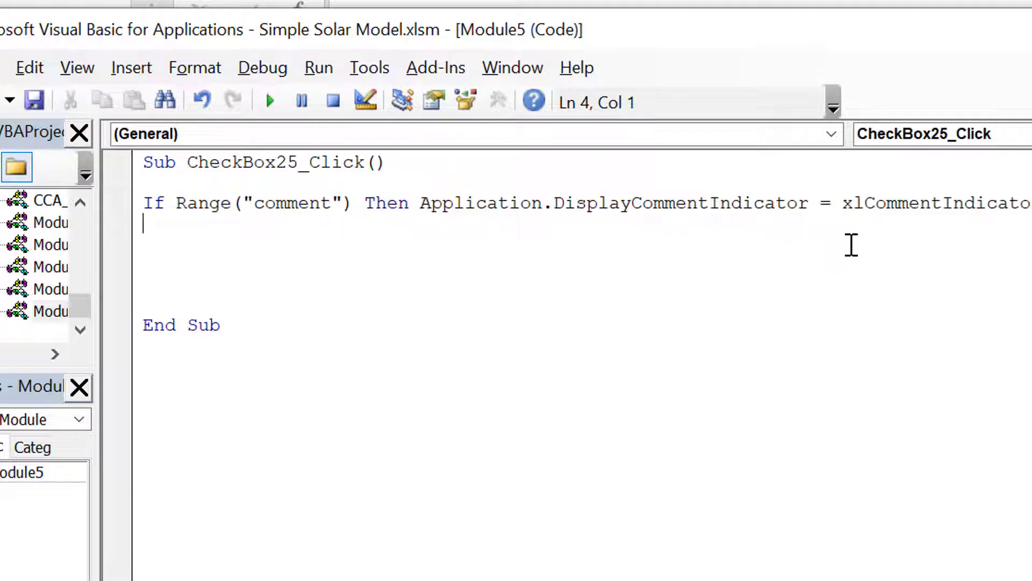
- Insert two blank lines above the If statement in the check box macro
key("Up")
key("Up")
key("Return")
key("Return")
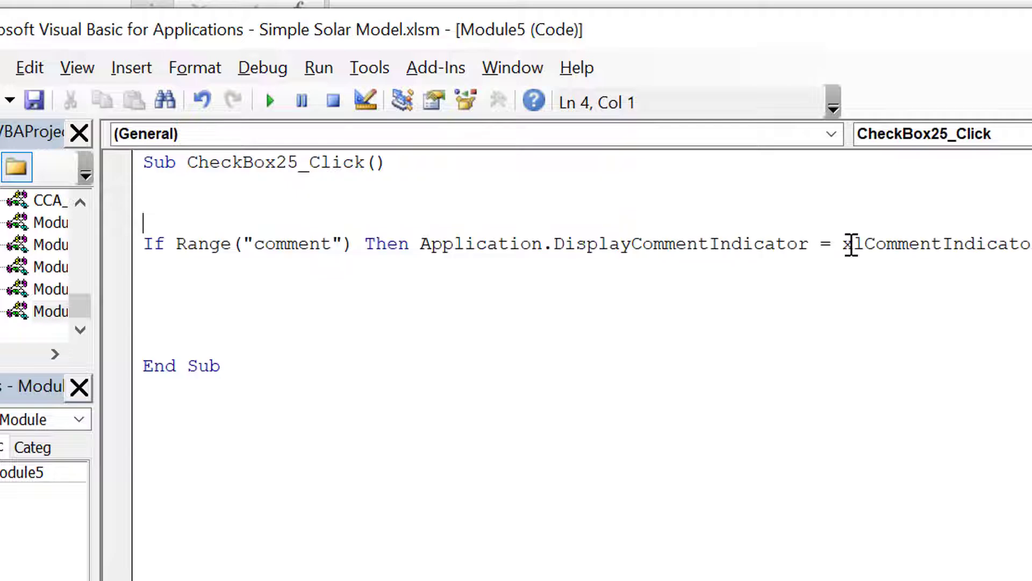
key("Up")
- Write the statement Application.DisplayCommentIndicator = xlNoIndicator on the line above the If statement
type("applc")
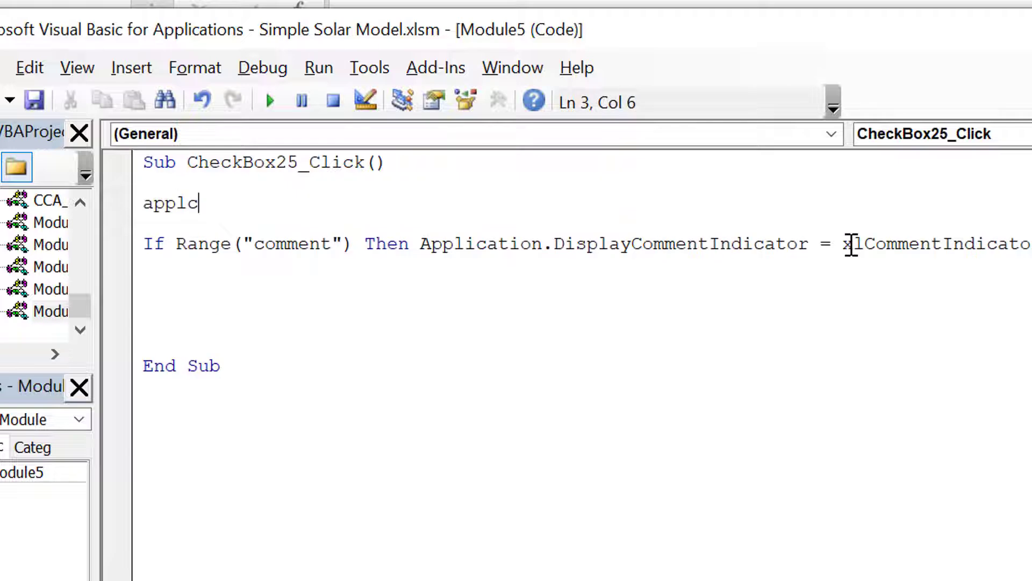
key("BackSpace")
key("BackSpace")
type("lication.di")
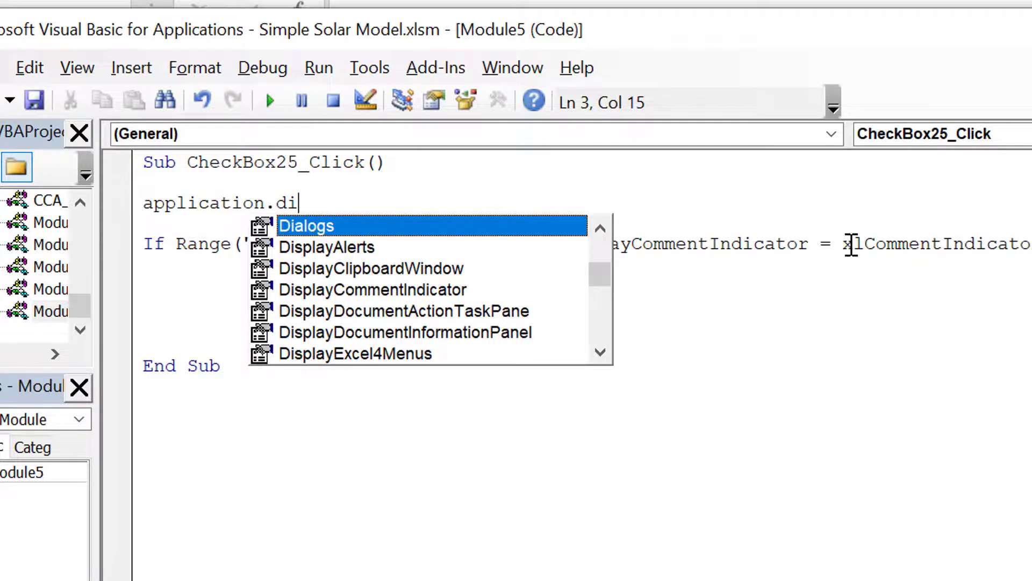
key("Escape")
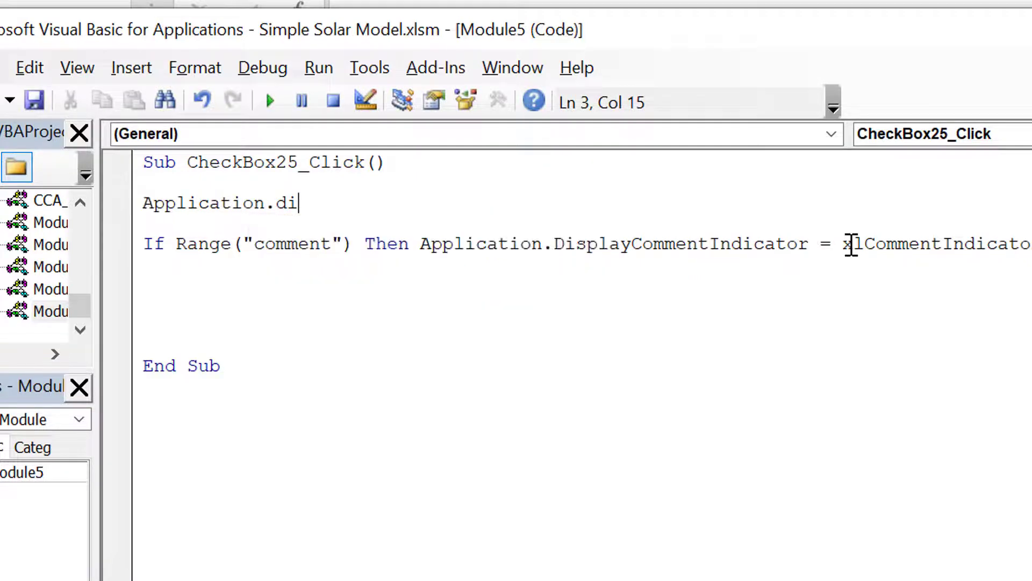
key("BackSpace")
key("BackSpace")
type("di")
key("BackSpace")
key("BackSpace")
key("BackSpace")
type(".di")
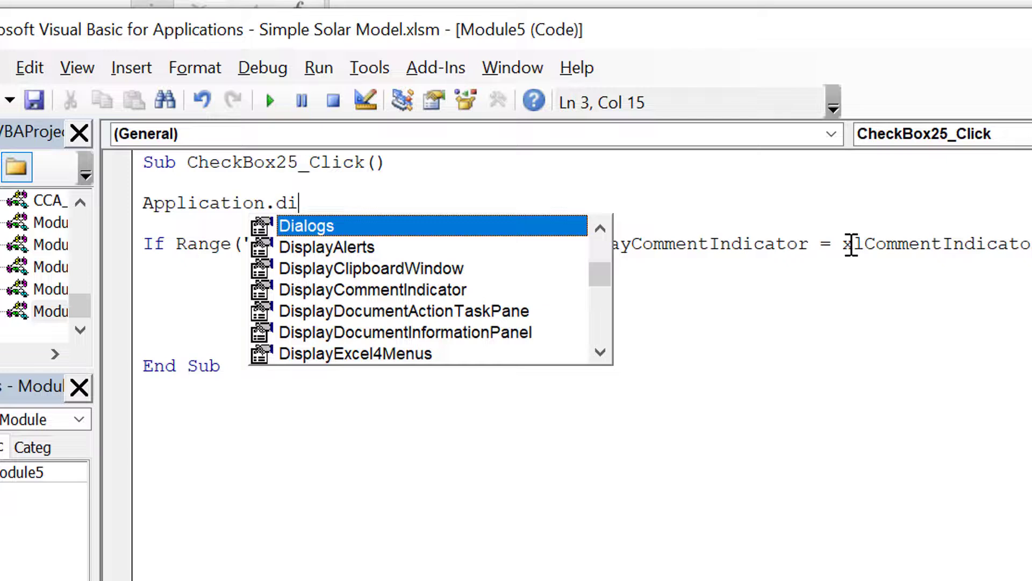
key("Down")
key("Down")
key("Down")
key("Tab")
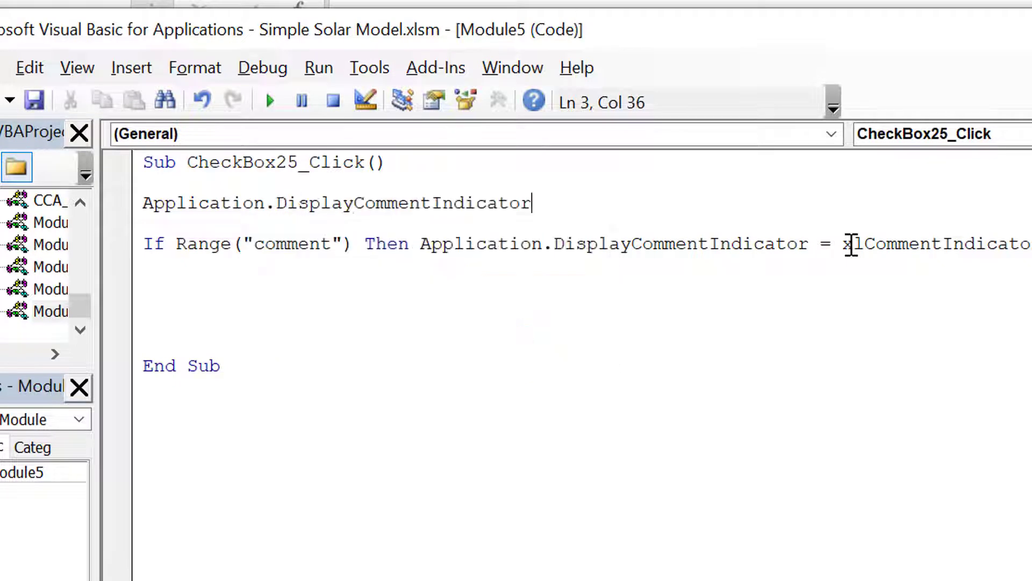
type("=")
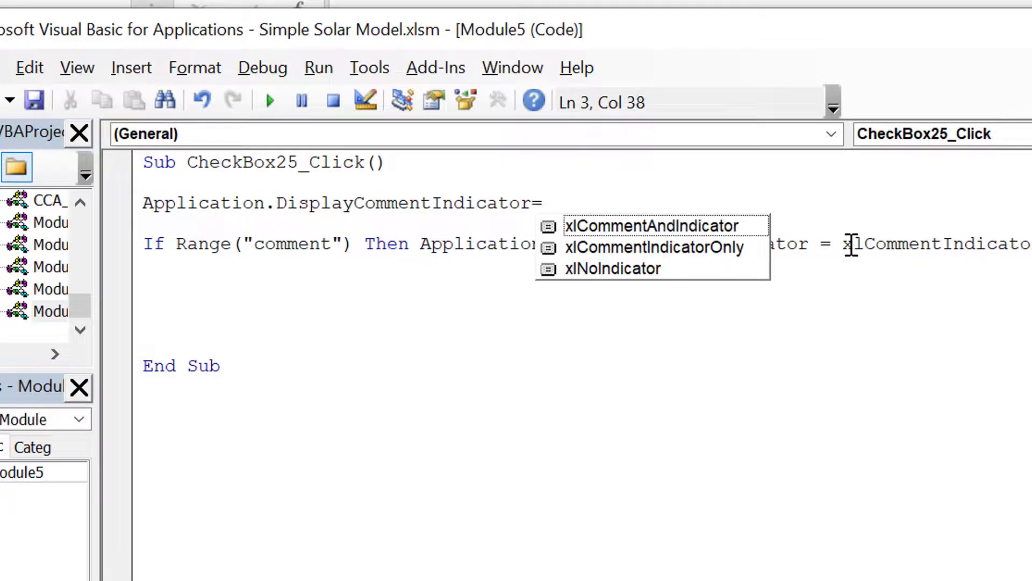
key("Down")
key("Down")
key("Tab")
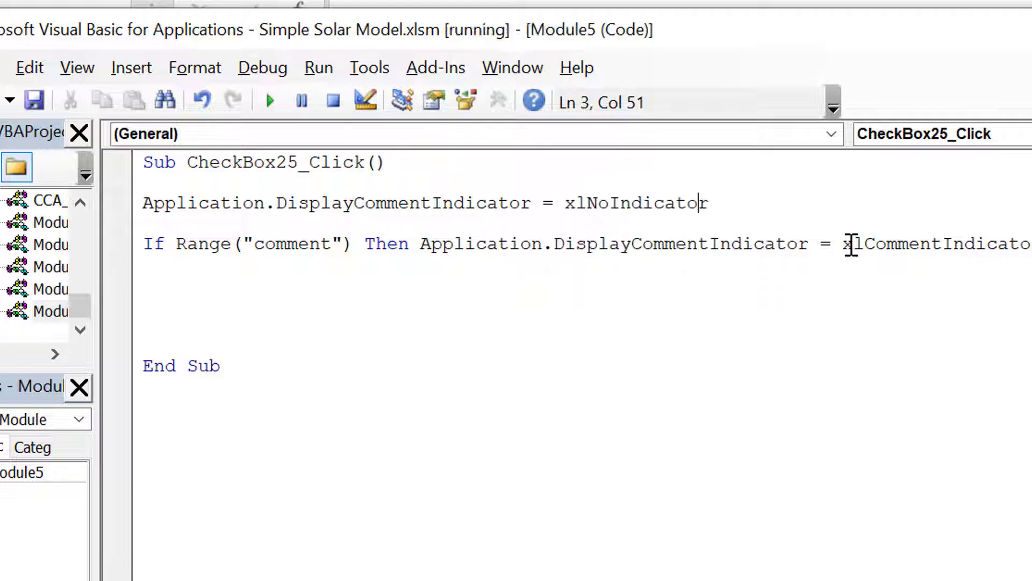
- Delete three surplus blank lines before End Sub in the check box macro
key("Down")
key("Down")
key("Down")
key("Down")
key("Down")
key("Down")
key("Down")
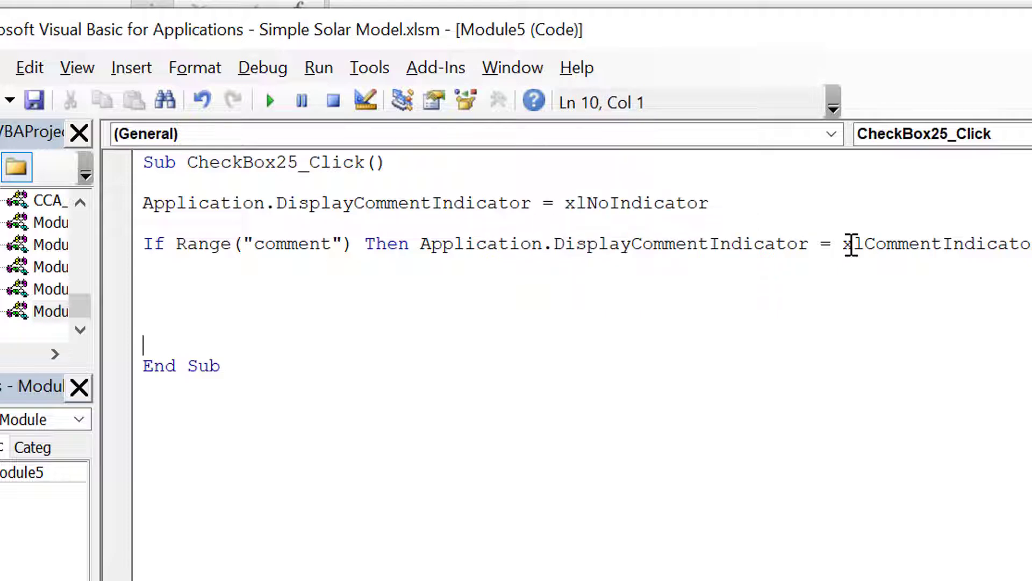
key("BackSpace")
key("BackSpace")
key("BackSpace")
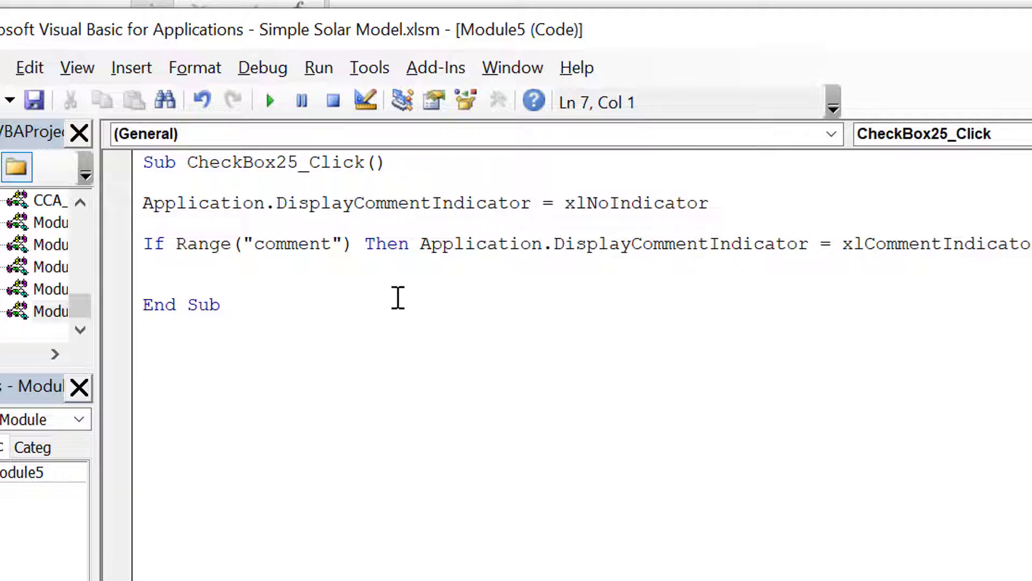
- Return to the Partnership sheet in Excel and link the Show Comment check box to the named cell comment
key("alt+F11")
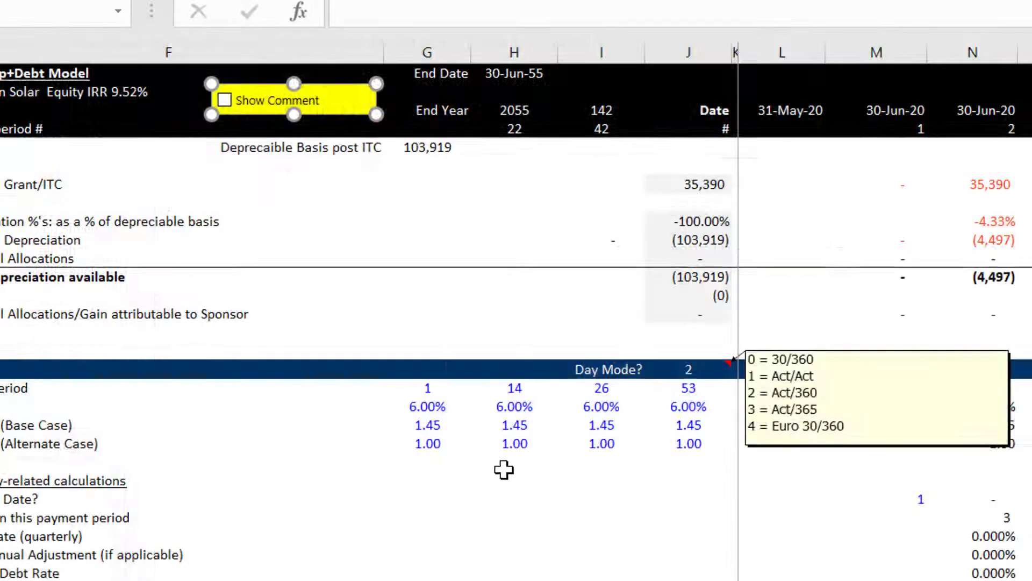
right_click(269, 100)
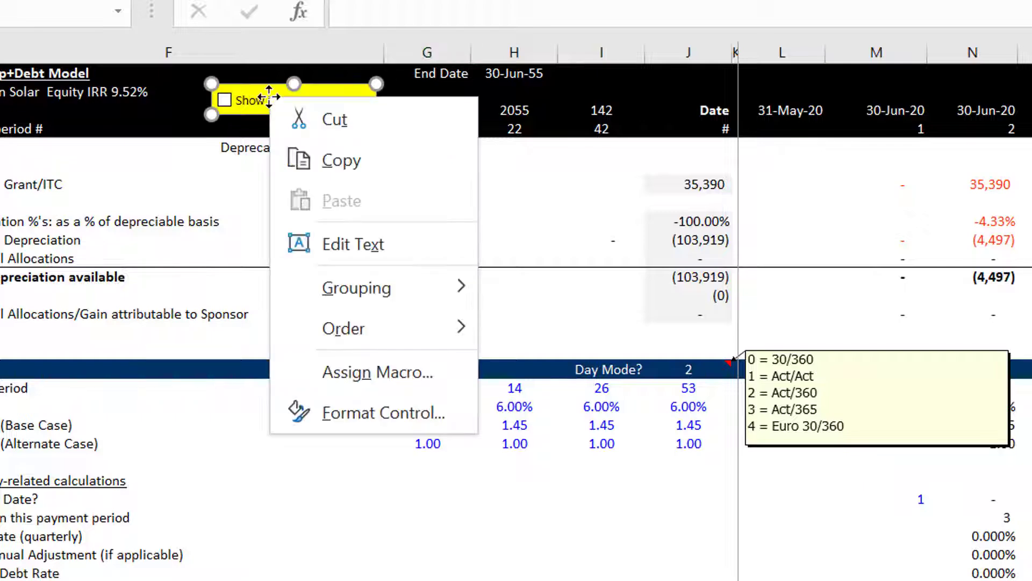
left_click(364, 416)
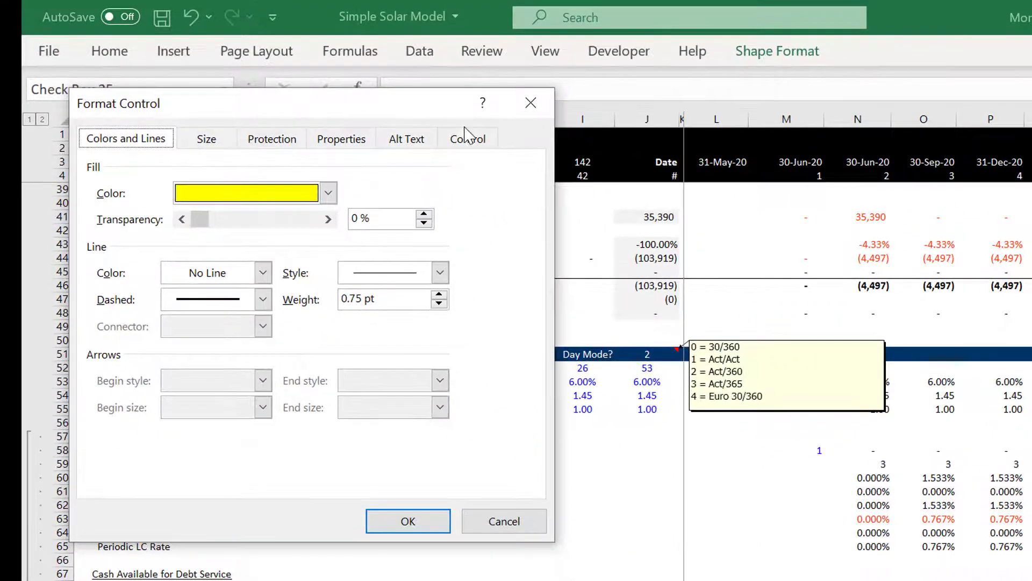
left_click(587, 100)
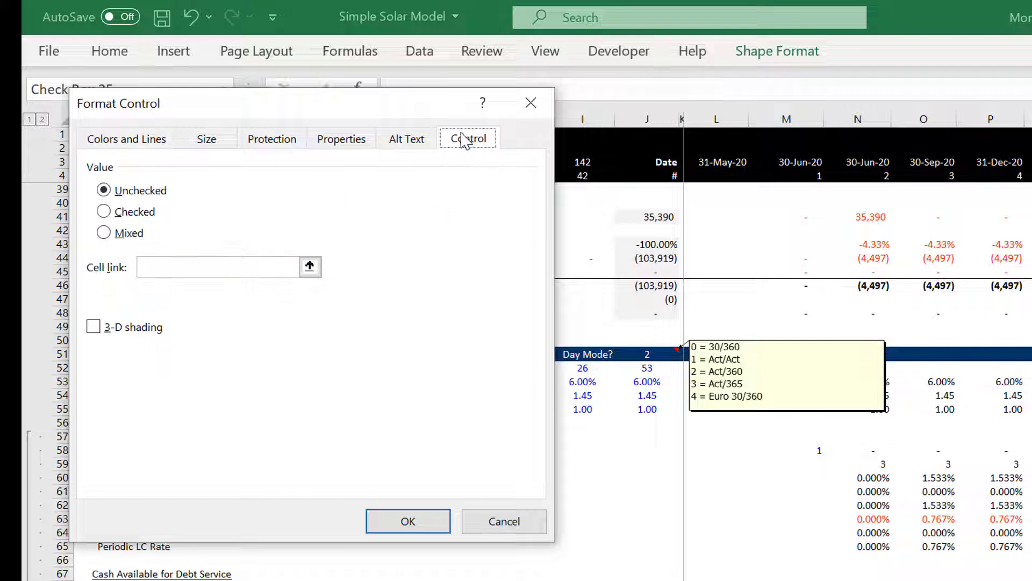
left_click(178, 269)
type("comment")
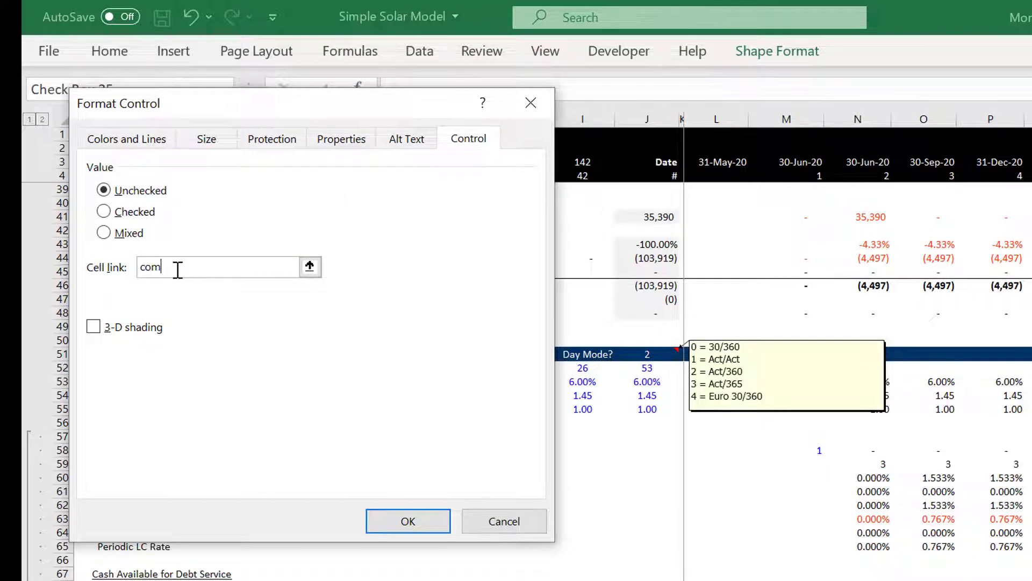
left_click(415, 529)
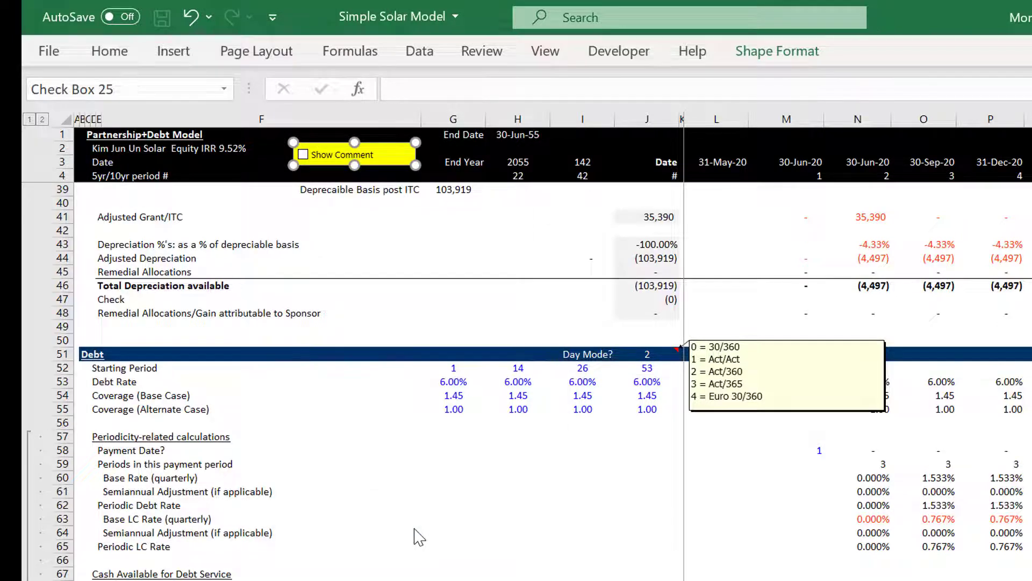
- Deselect the Show Comment check box and toggle it to test its comment display macro
left_click(468, 269)
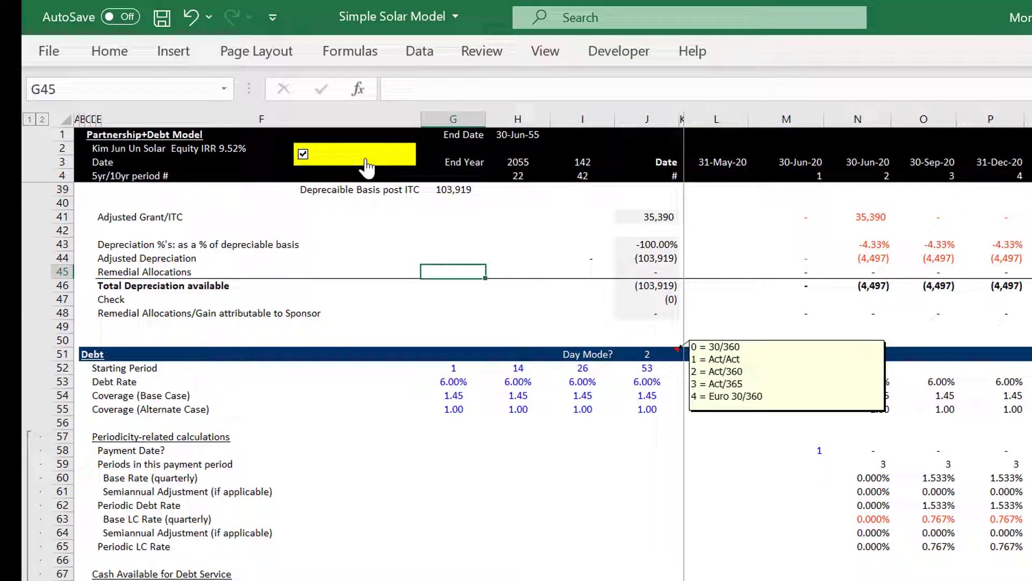
left_click(366, 161)
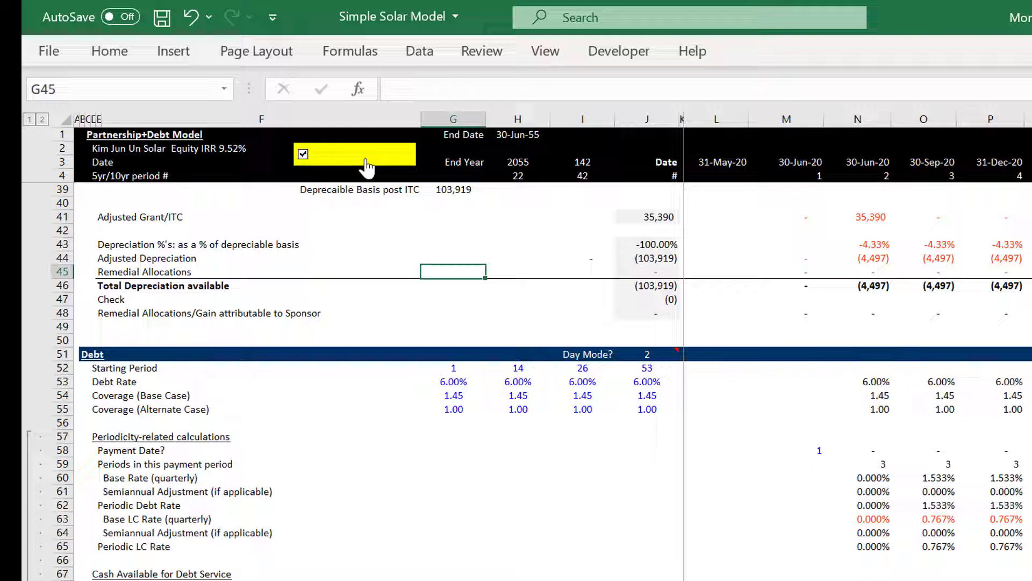
left_click(380, 246)
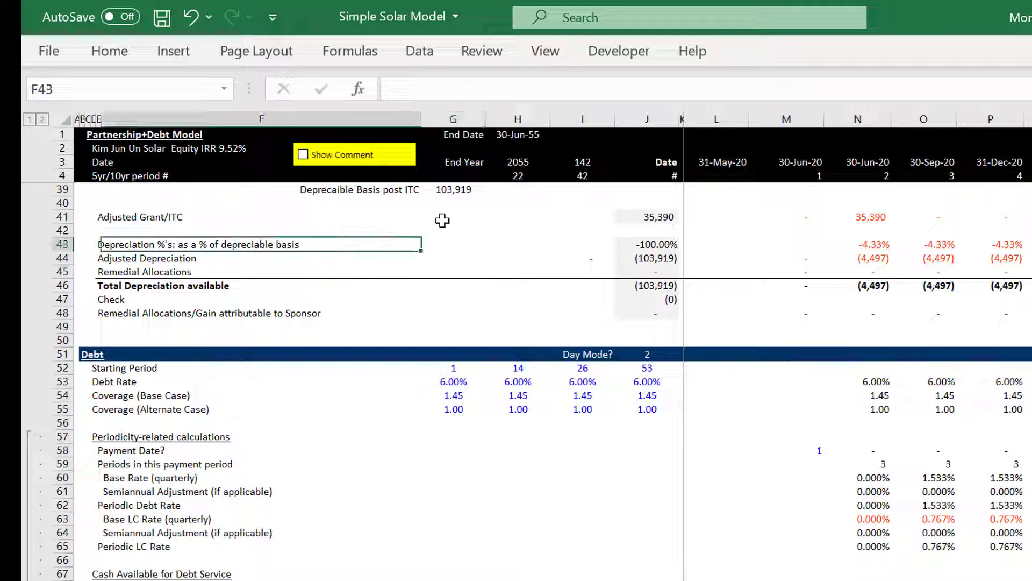
left_click(450, 259)
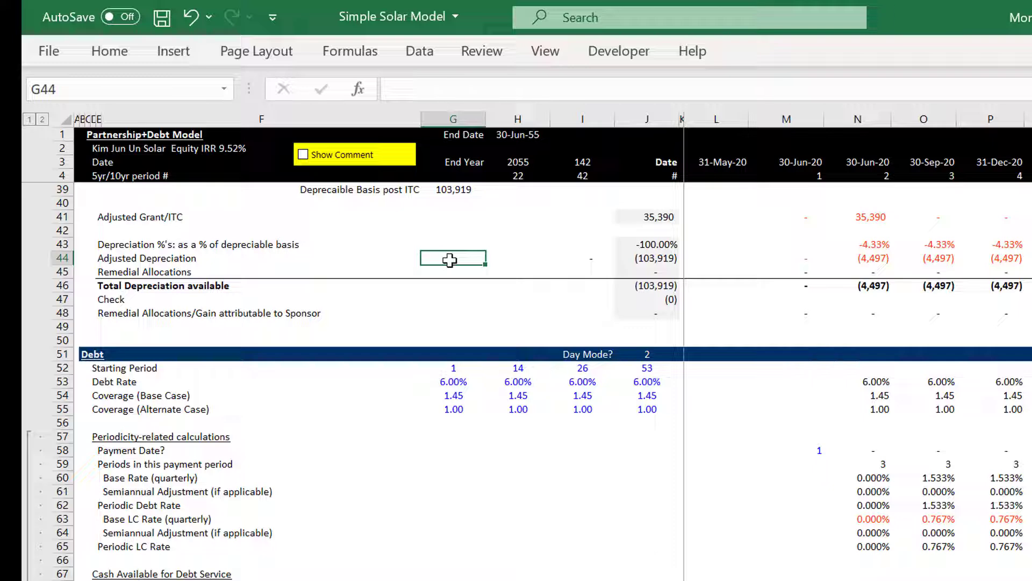
- Examine the project title formula in cell C1 of the Construction sheet
key("ctrl+Page_Up")
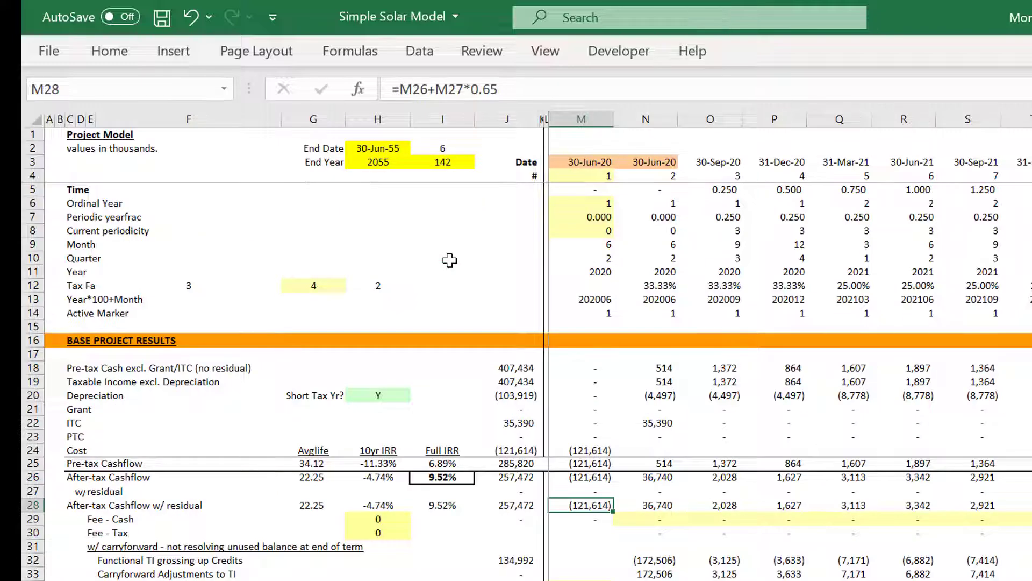
key("ctrl+Page_Up")
key("ctrl+Page_Up")
key("ctrl+Page_Up")
key("ctrl+Page_Up")
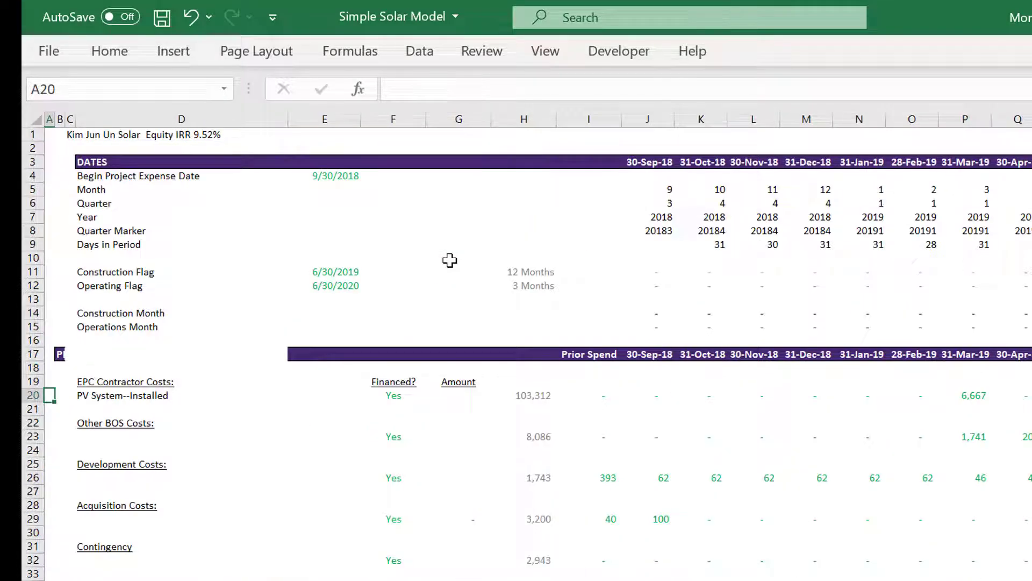
key("Up")
key("Up")
key("Up")
key("Up")
key("Up")
key("Up")
key("Up")
key("Up")
key("Up")
key("Up")
key("Up")
key("Up")
key("Up")
key("Up")
key("Up")
key("Up")
key("Up")
key("Up")
key("Up")
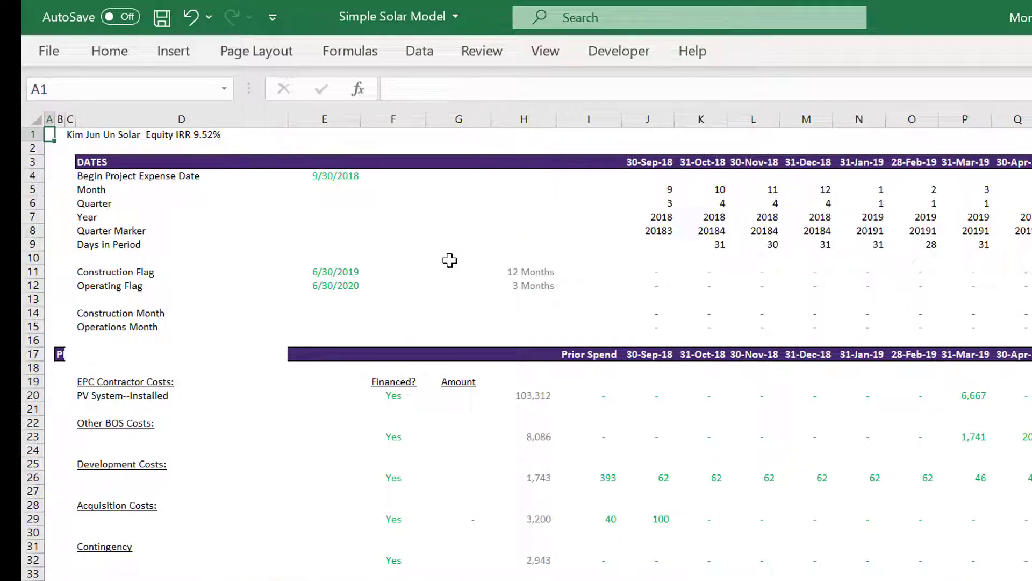
key("Right")
key("Right")
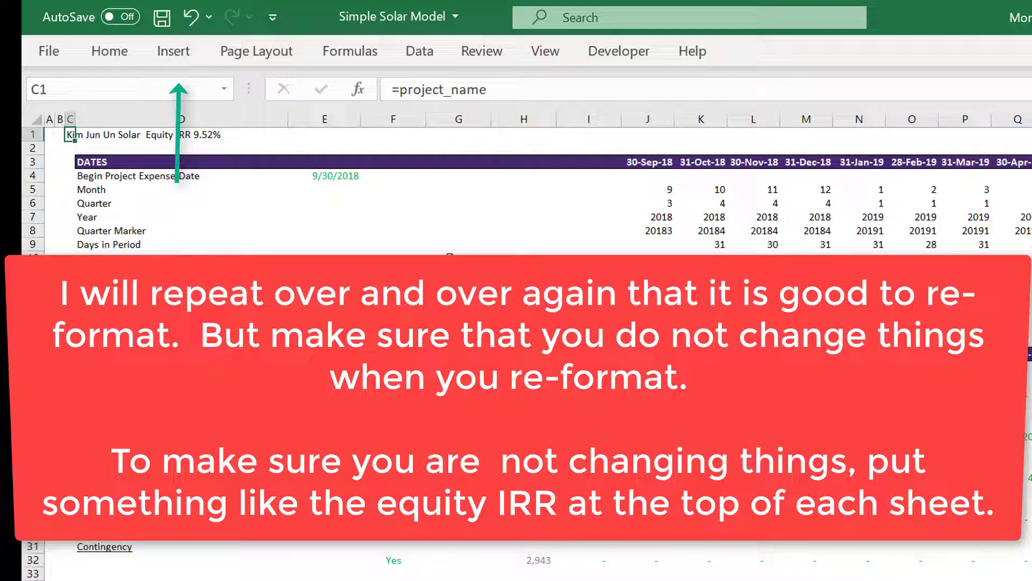
- Save the workbook as a new version named Simple Solar Model R1
key("F12")
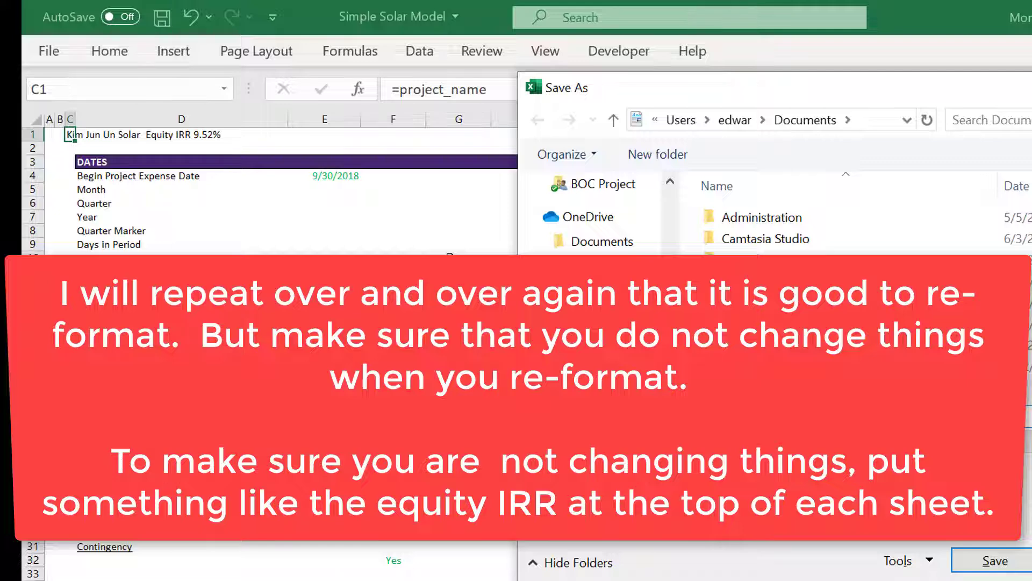
key("Return")
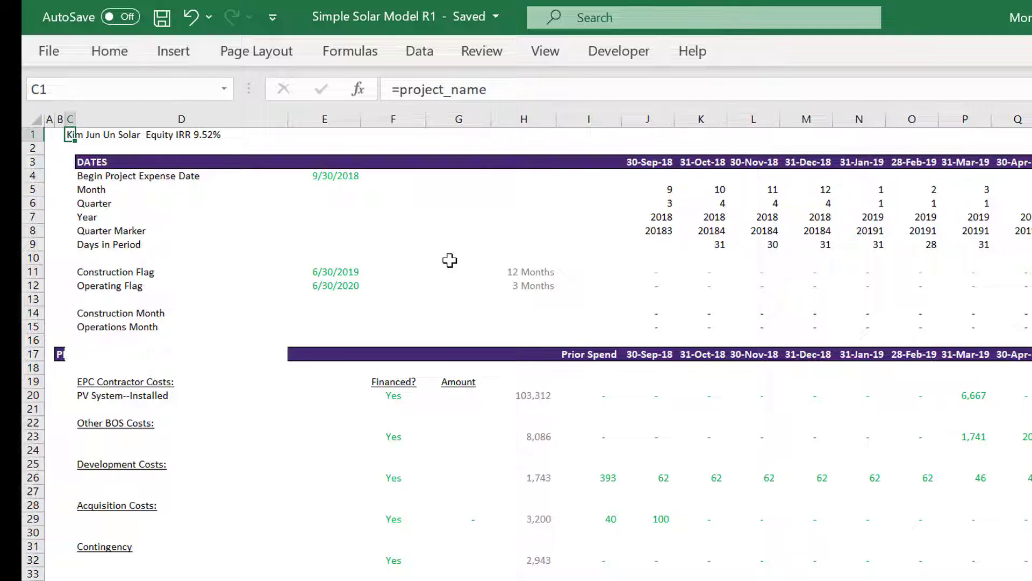
- Review the titles on the Capital Expenditure and Inputs sheets, and look through the Inputs sheet's blocks up to the project details
key("ctrl+Page_Up")
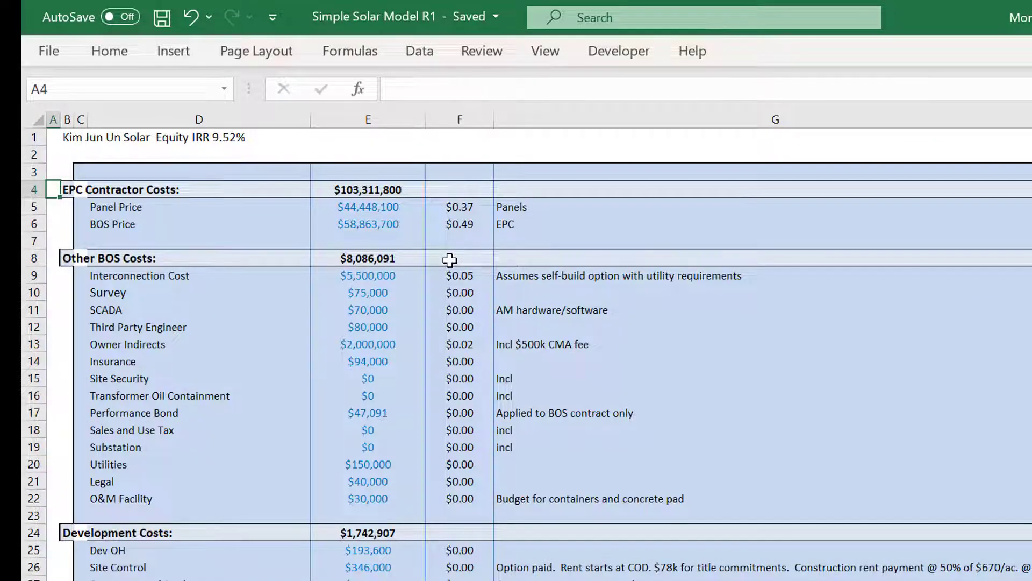
key("ctrl+Page_Down")
key("Page_Up")
key("Page_Up")
key("Page_Up")
key("Page_Up")
key("Page_Up")
key("Page_Up")
key("Page_Up")
key("Page_Up")
key("Page_Up")
key("Page_Up")
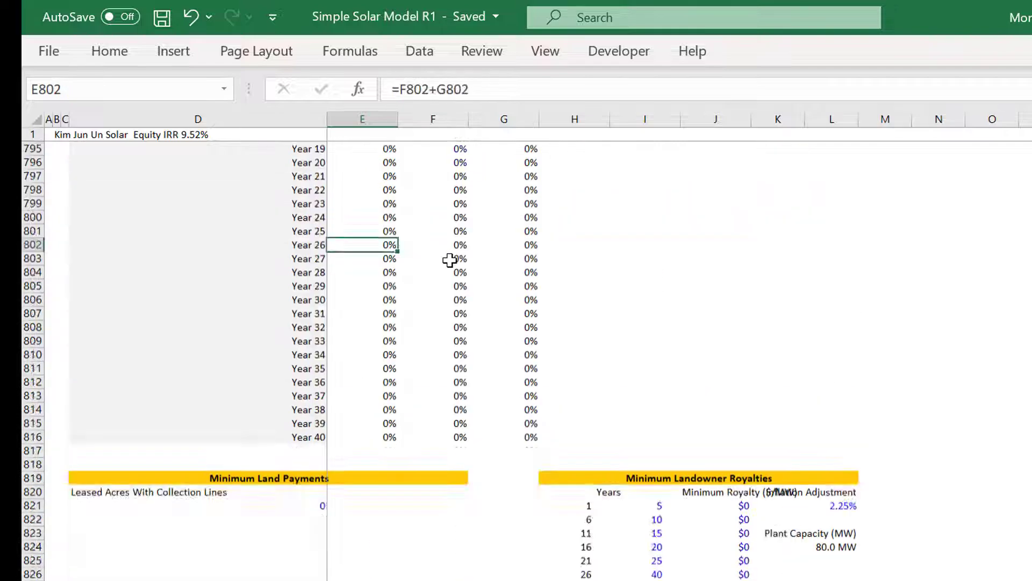
key("Page_Up")
key("Page_Up")
key("Page_Up")
key("Page_Up")
key("Page_Up")
key("Page_Up")
key("Page_Up")
key("Page_Up")
key("Page_Up")
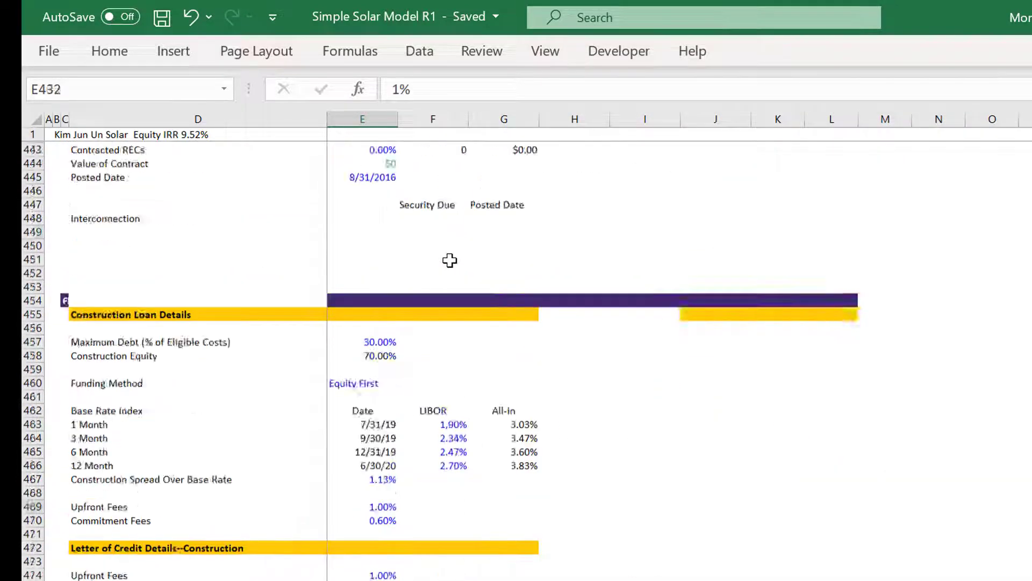
key("Page_Up")
key("Page_Up")
key("Page_Up")
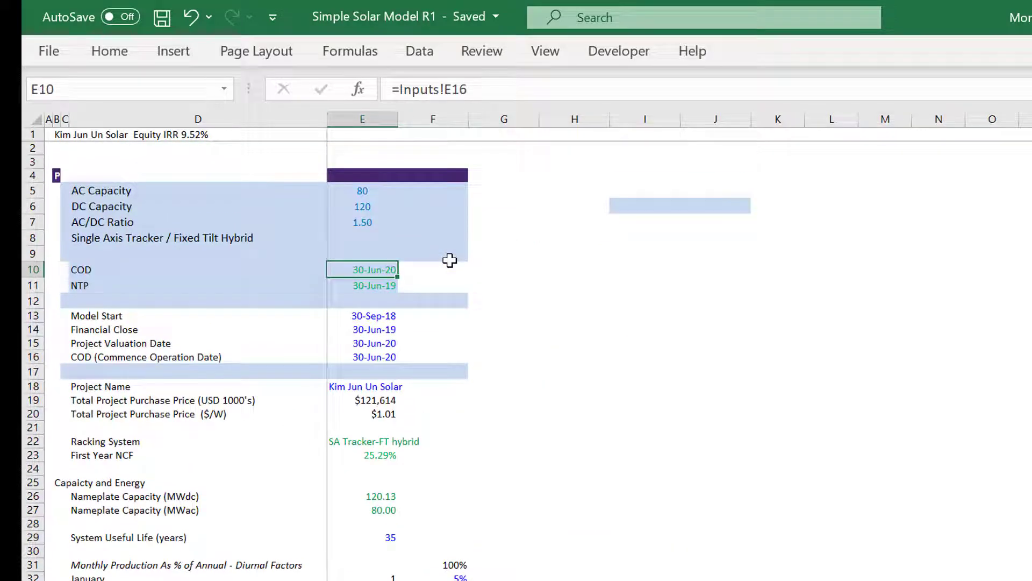
key("Left")
key("Page_Down")
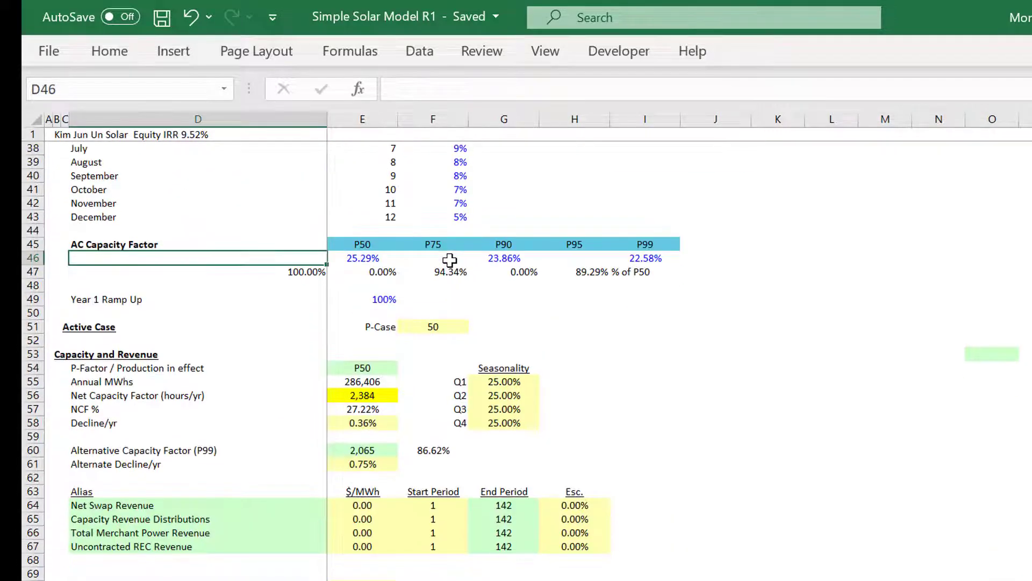
- Examine the placement of the section titles in column B of the Inputs sheet, including Capacity and Revenue and the Swap Section
key("ctrl+a")
key("ctrl+a")
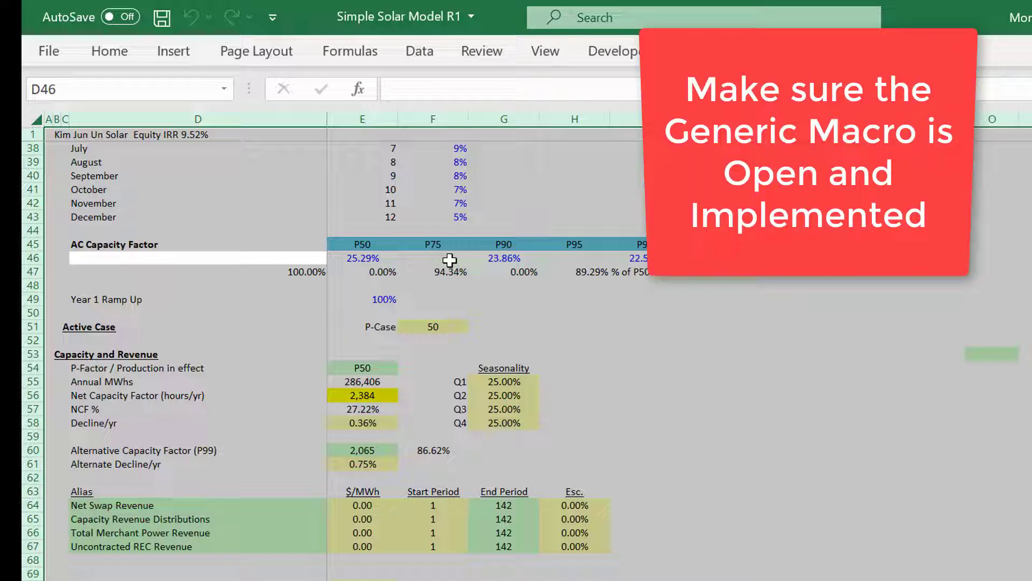
key("Down")
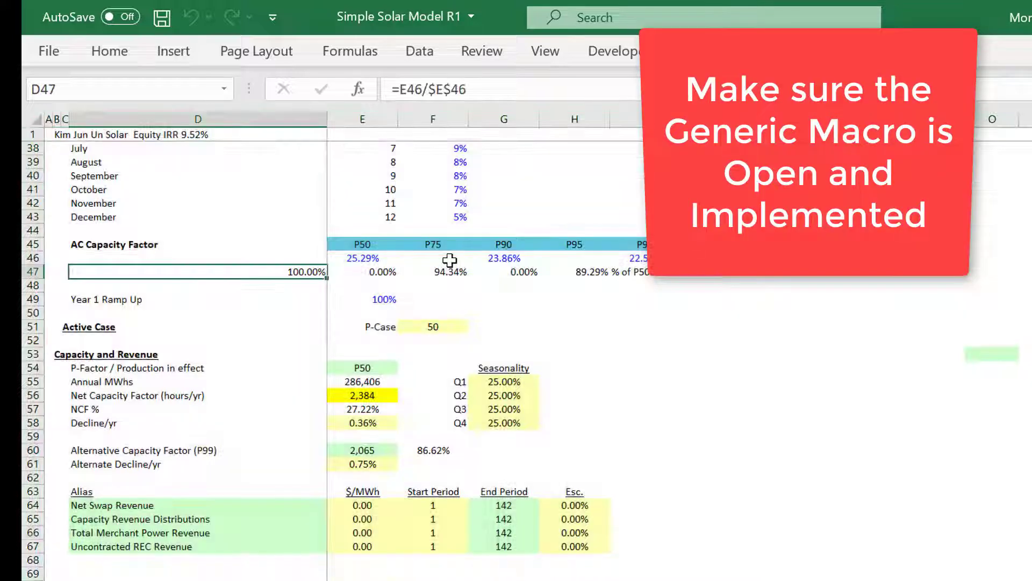
key("Left")
key("Left")
key("Left")
key("Right")
key("Left")
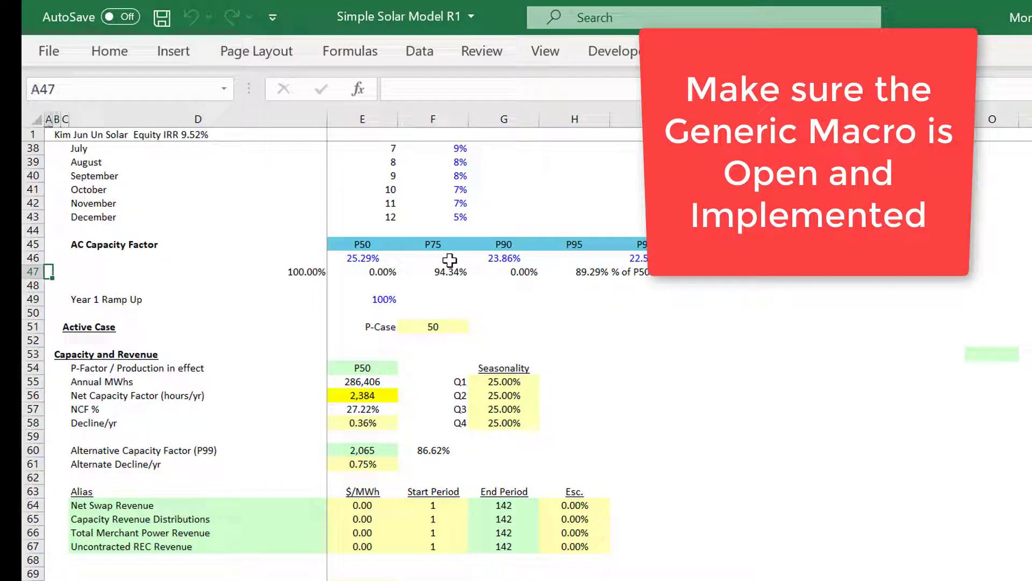
key("Right")
key("Right")
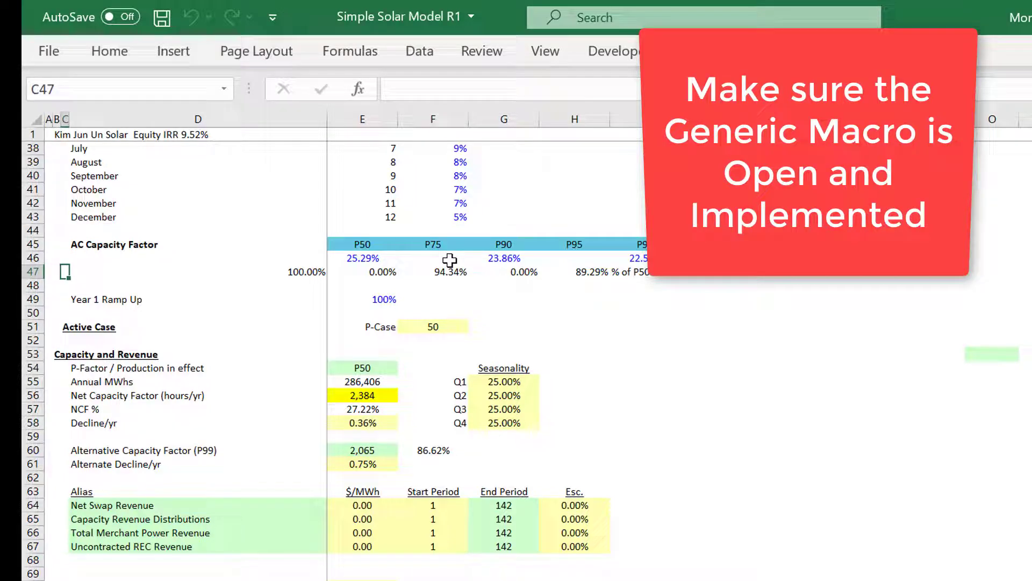
key("Down")
key("Down")
key("Left")
key("Down")
key("Down")
key("Down")
key("Down")
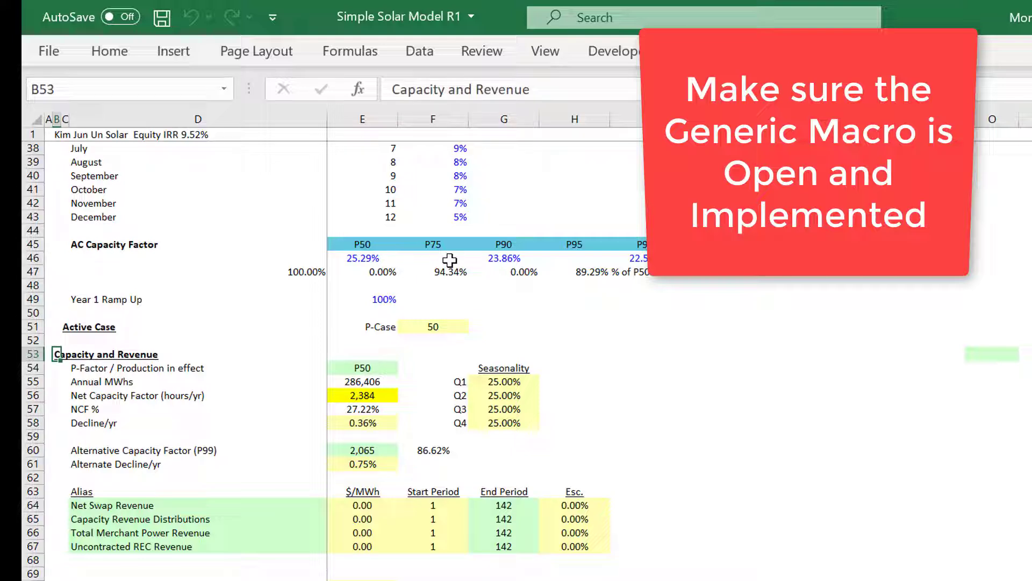
key("ctrl+Down")
key("ctrl+Down")
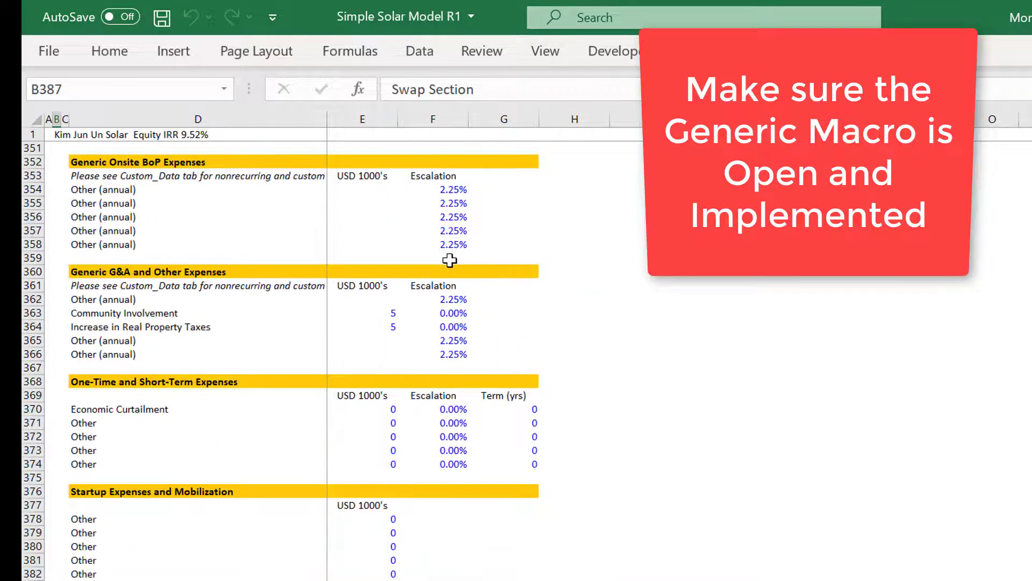
key("ctrl+Down")
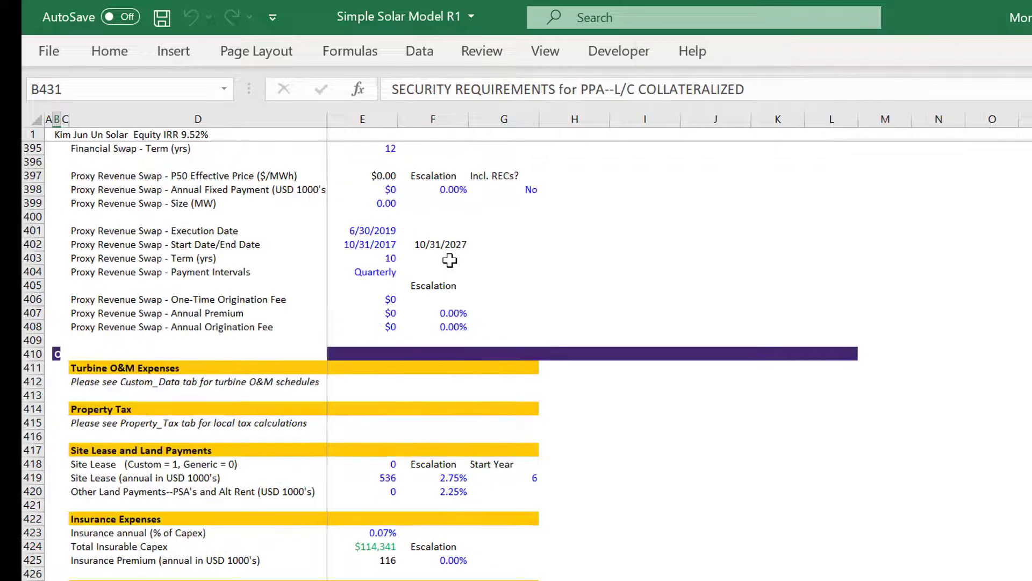
key("ctrl+Down")
key("ctrl+Up")
key("ctrl+Up")
key("ctrl+Up")
key("ctrl+Up")
key("ctrl+Up")
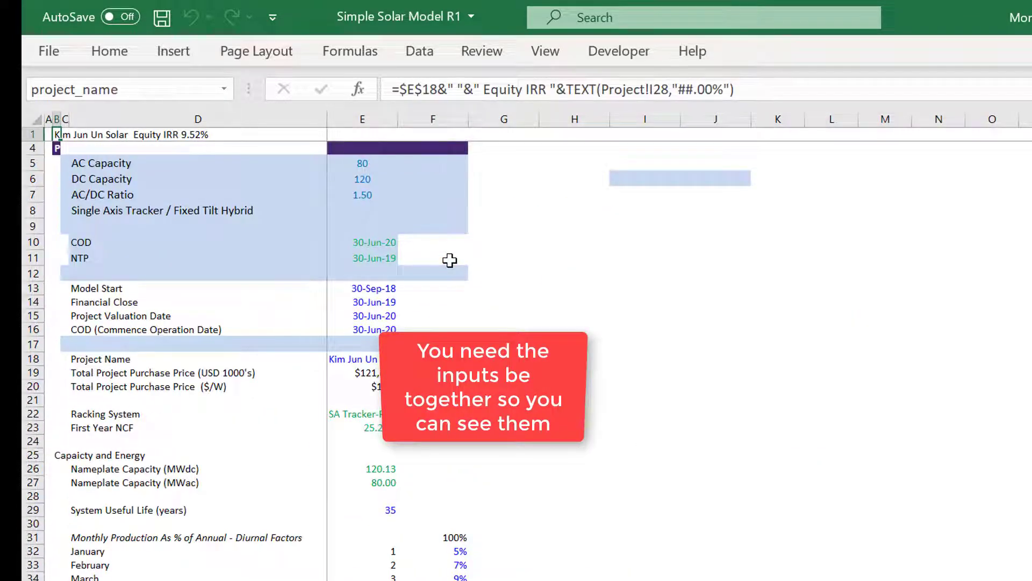
- Unfreeze the panes on the Inputs sheet
key("Down")
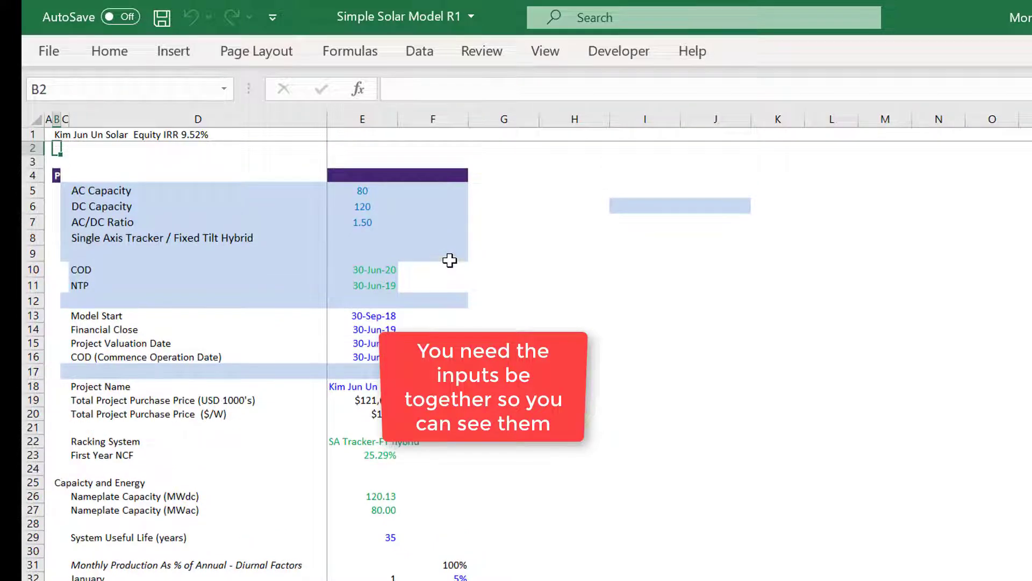
key("Up")
key("Down")
key("Down")
key("Right")
key("Right")
key("Right")
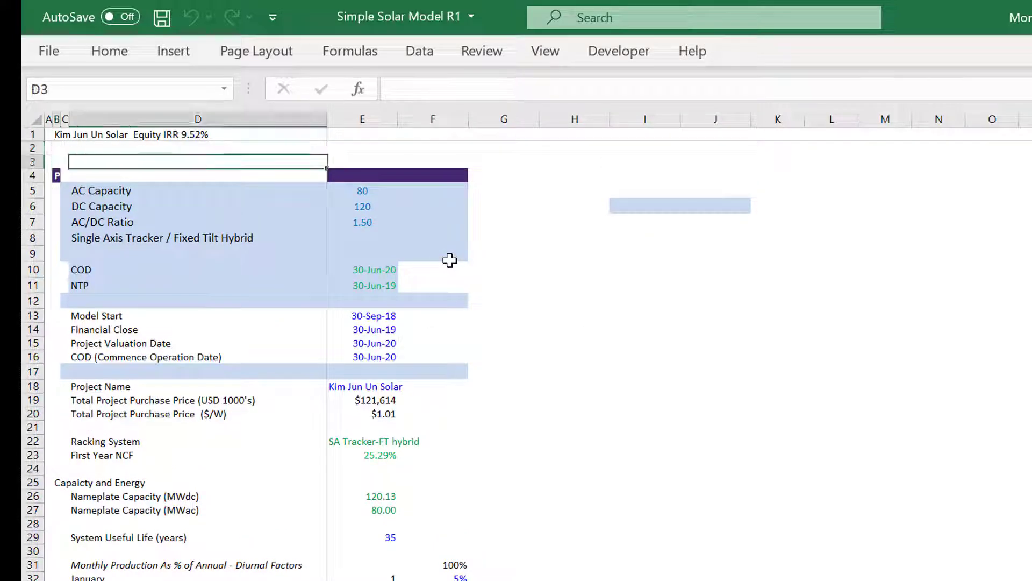
key("alt+w")
key("f")
key("f")
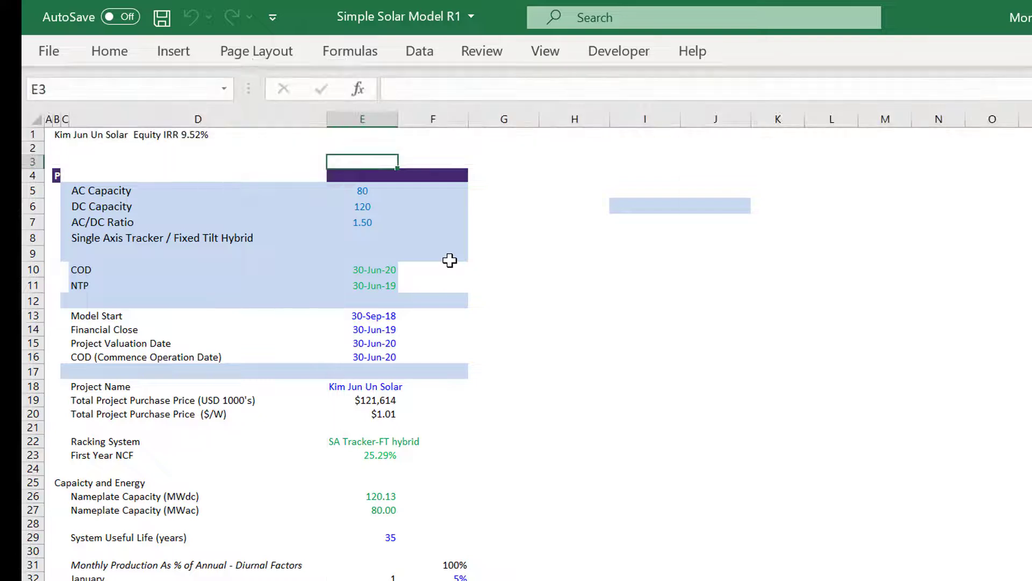
- Freeze the Inputs sheet's panes at cell E3, fixing rows 1 to 2 and columns A to D
key("Up")
key("Up")
key("Down")
key("Down")
key("alt+w")
key("f")
key("f")
key("Up")
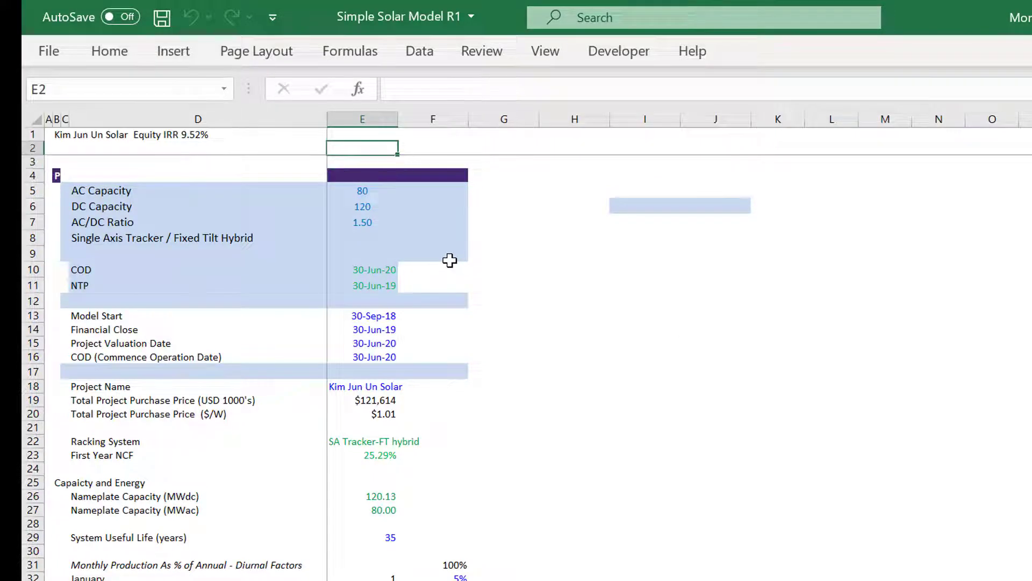
- Colour the Inputs sheet with the generic format macro, turning off the sum column and limiting the dashboard colour to the 2 top rows
key("Left")
key("Left")
key("Left")
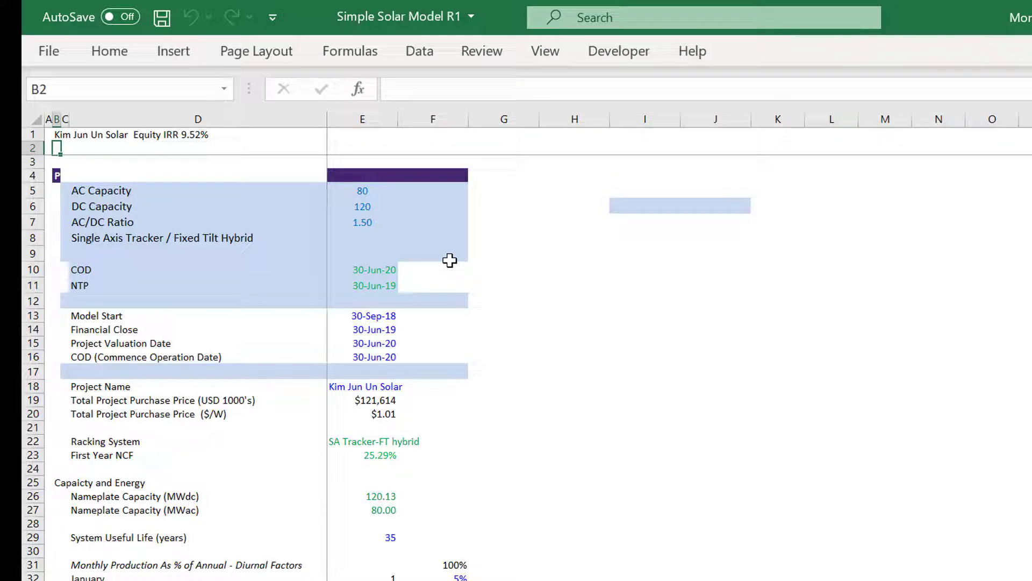
key("ctrl+alt+c")
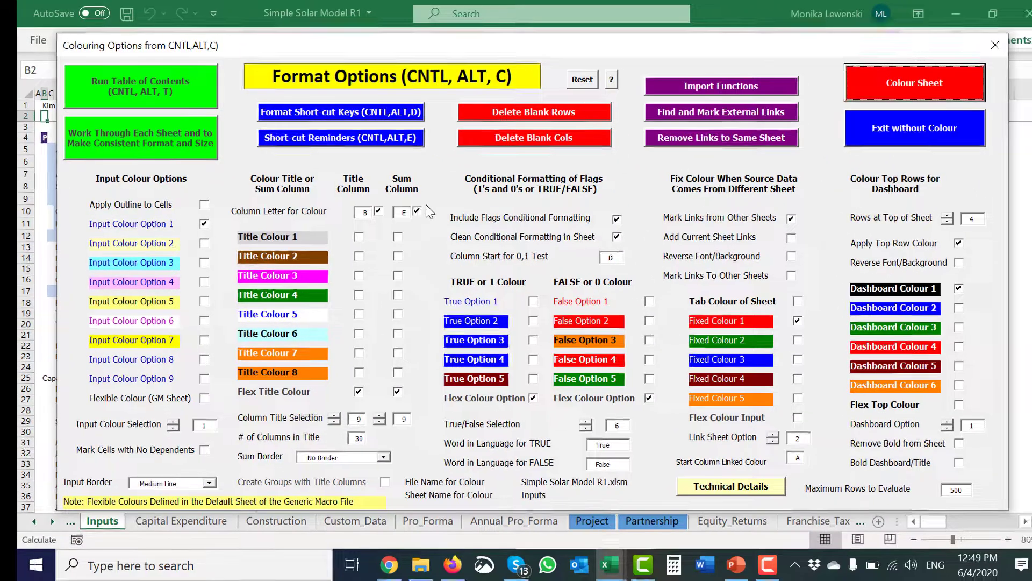
left_click(461, 233)
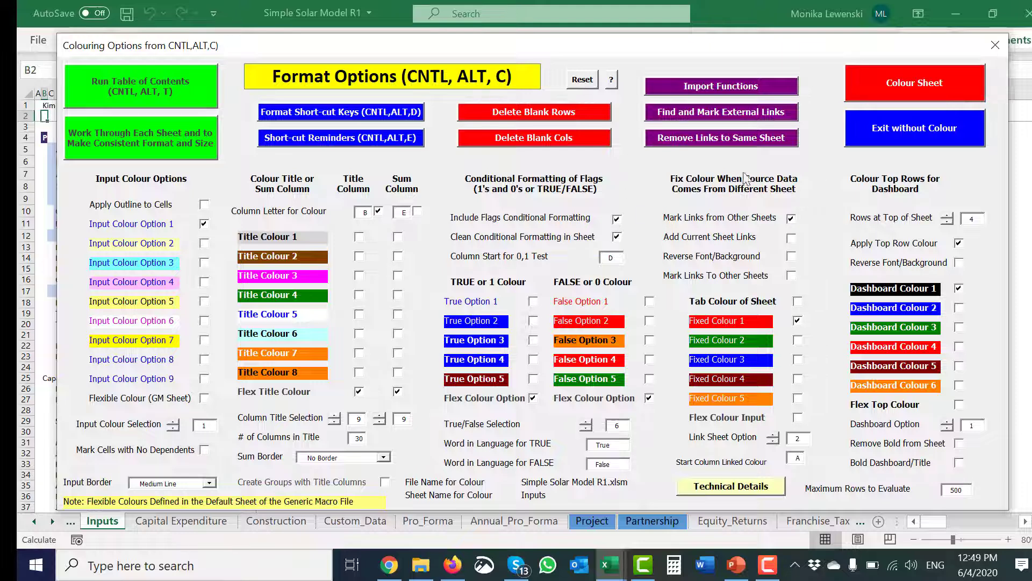
left_click(948, 221)
left_click(948, 221)
left_click(893, 85)
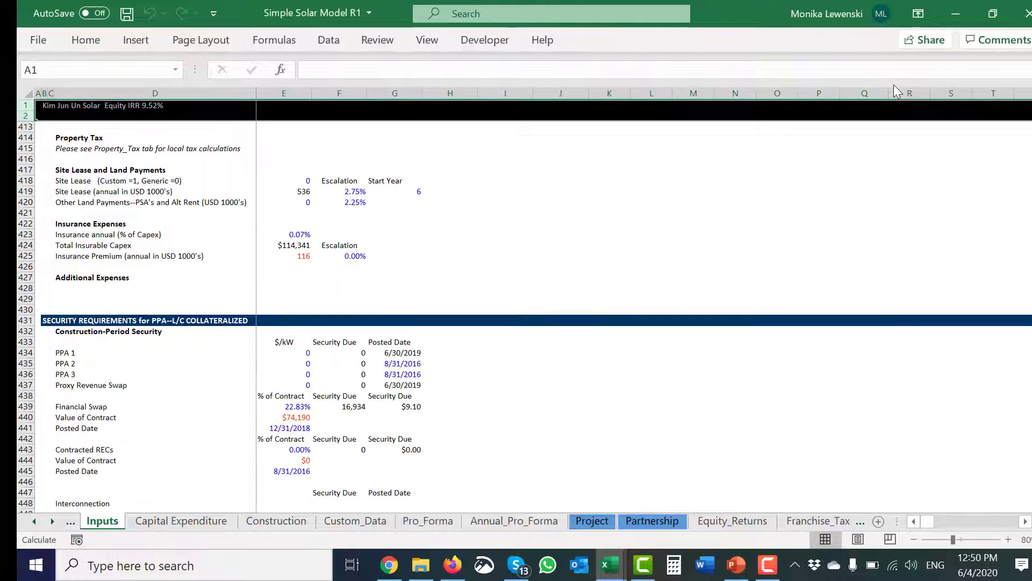
- Check the new colours on the Inputs sheet from the expense and security sections back up to Project Details
left_click(507, 262)
key("Left")
key("Left")
key("Left")
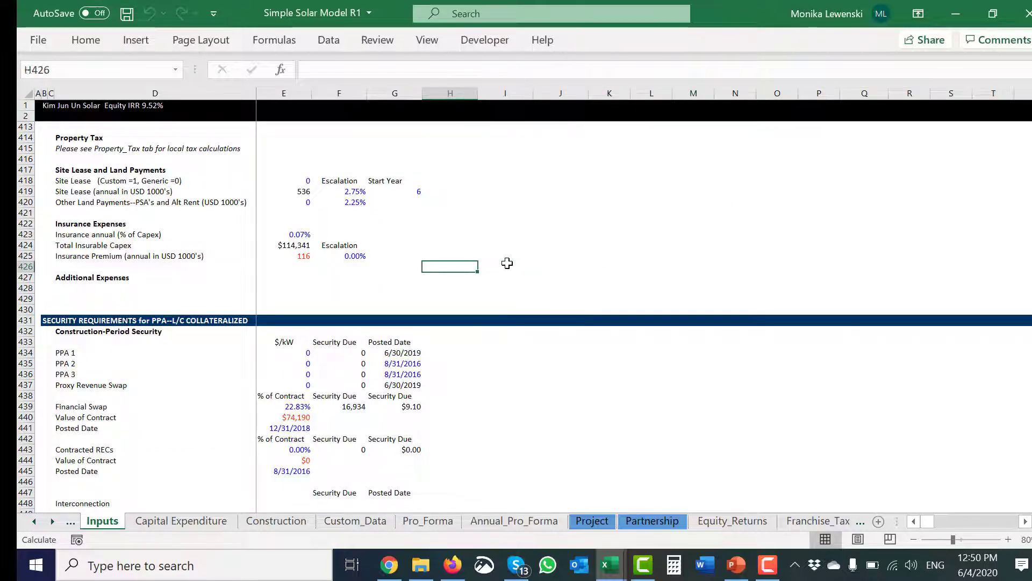
key("Left")
key("Left")
key("Page_Up")
key("Page_Up")
key("Page_Up")
key("Page_Up")
key("Page_Up")
key("Page_Up")
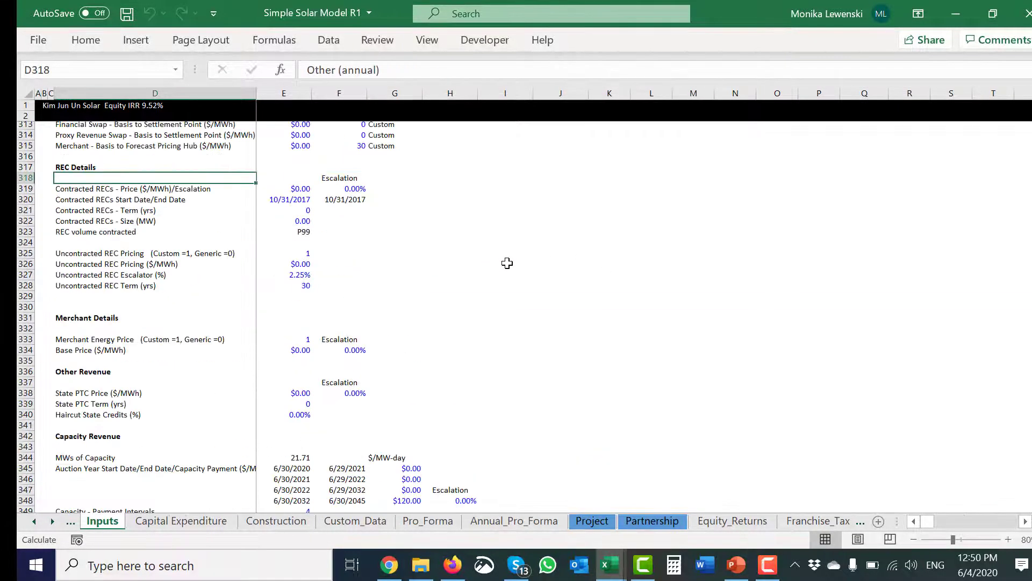
key("Page_Up")
key("Page_Up")
key("Page_Up")
key("Page_Up")
key("Page_Up")
key("Page_Up")
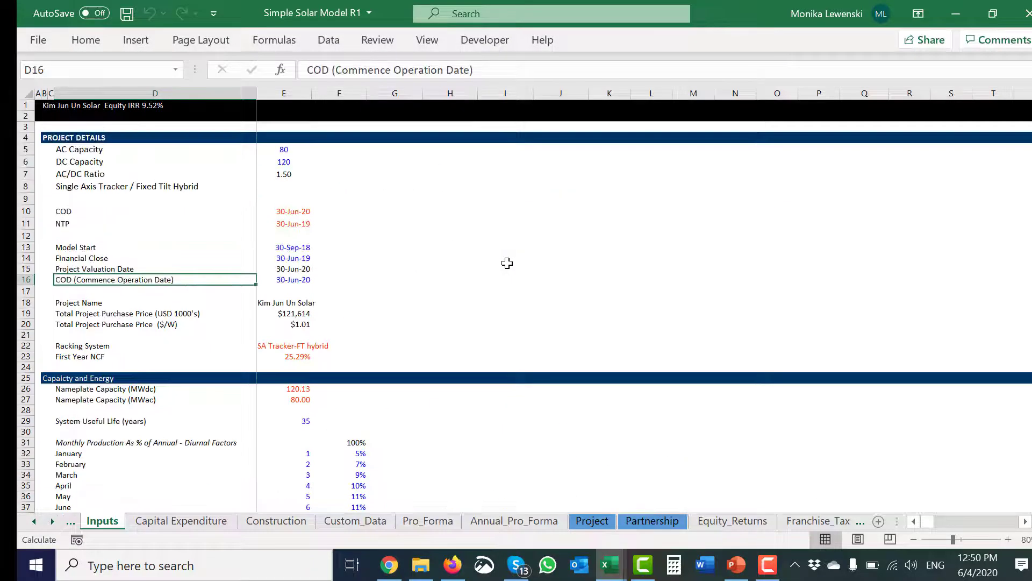
- Go down the section headings in column B of the Inputs sheet to check their title colouring as far as the last one
key("Left")
key("Up")
key("Up")
key("Left")
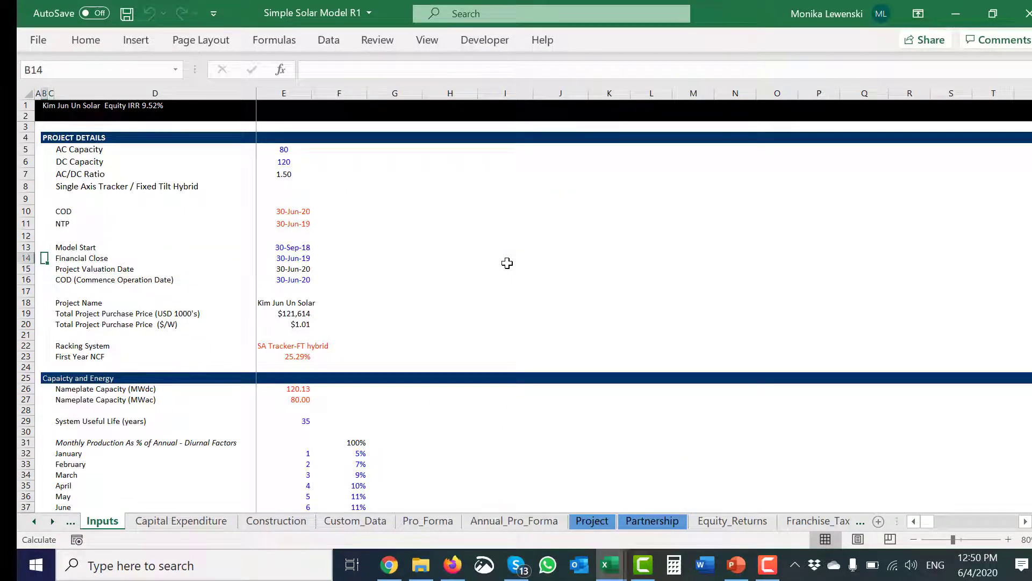
key("Down")
key("Down")
key("Down")
key("ctrl+Down")
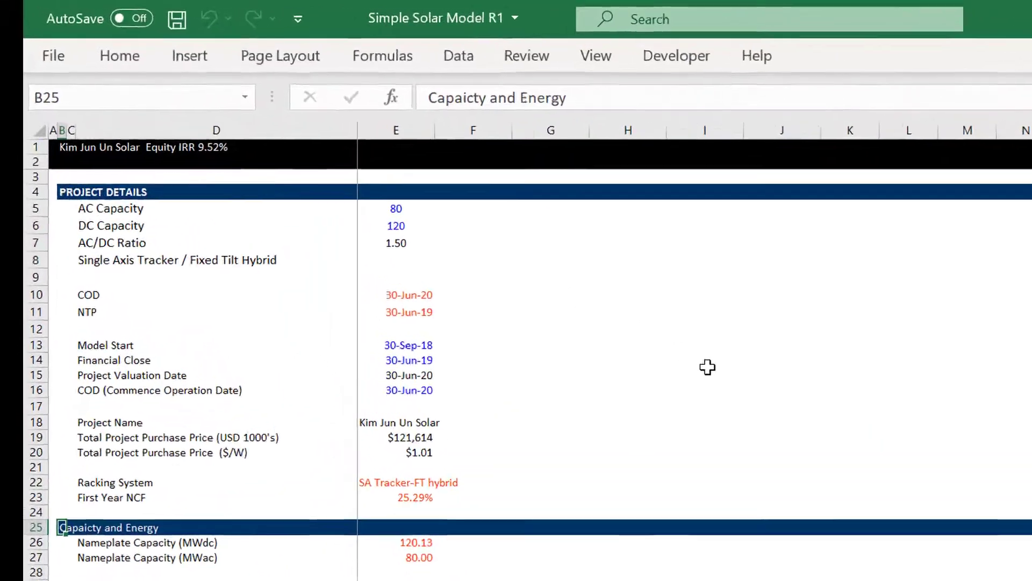
key("ctrl+Down")
key("ctrl+Down")
key("ctrl+Down")
key("ctrl+Down")
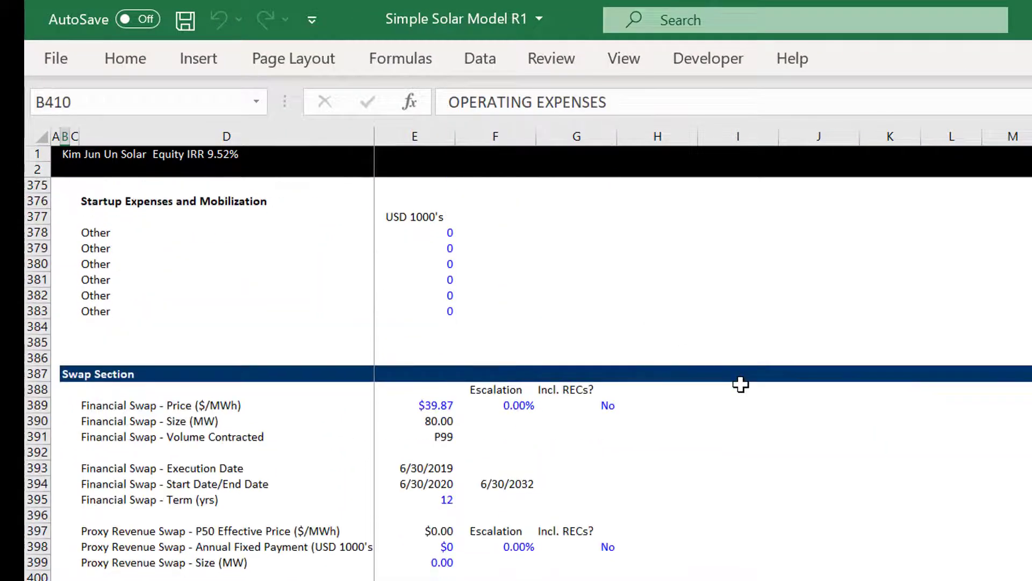
key("ctrl+Down")
key("ctrl+Down")
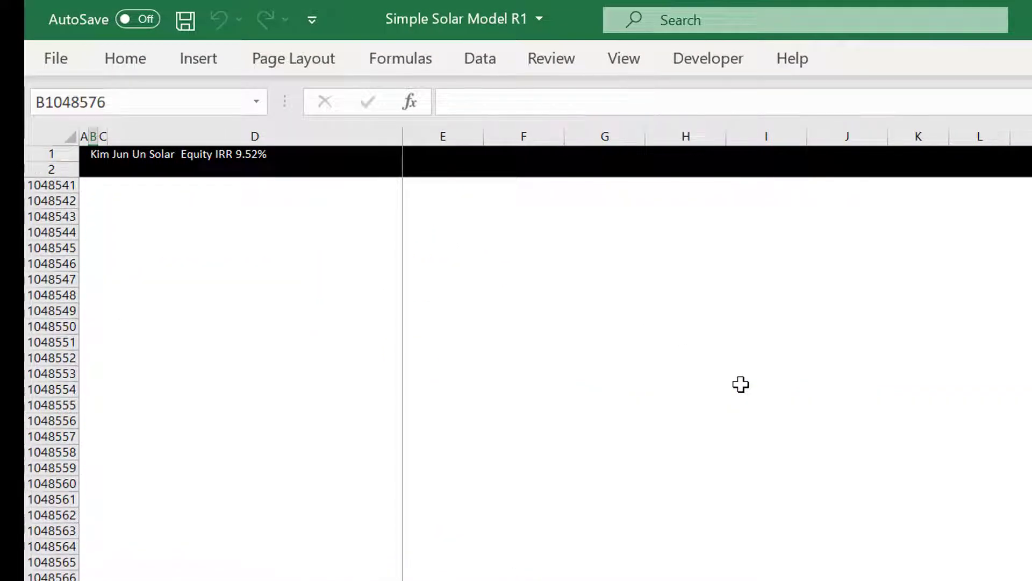
- Go back up the column B headings from the last section to Project Details and inspect the rows beneath it
key("ctrl+Up")
key("ctrl+Up")
key("ctrl+Up")
key("ctrl+Up")
key("ctrl+Up")
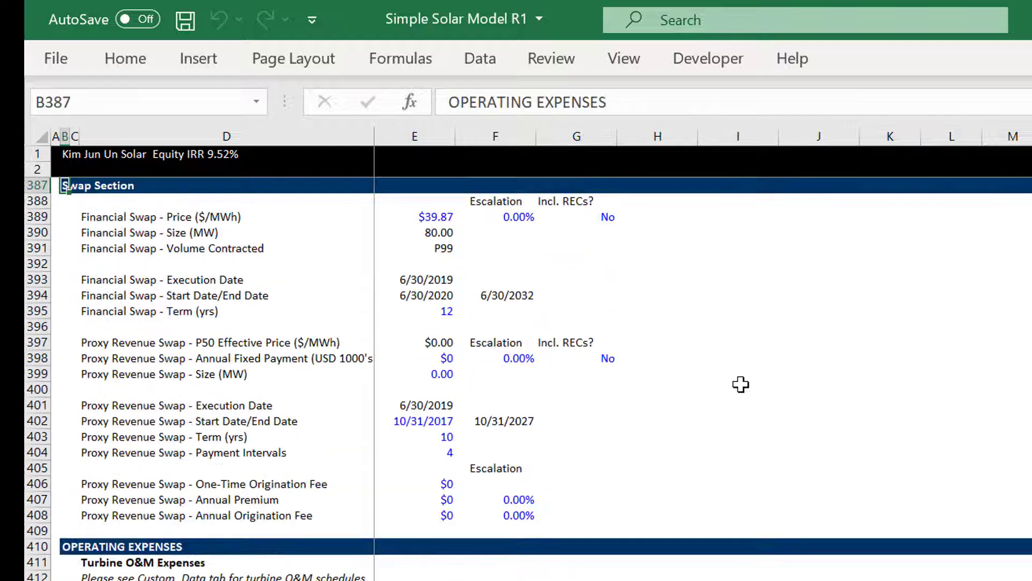
key("Down")
key("Up")
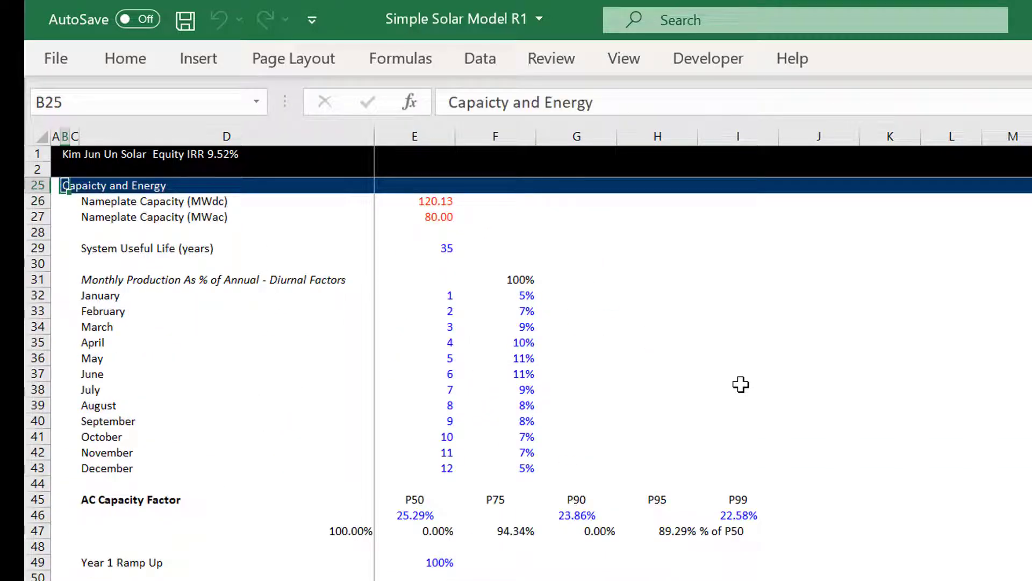
key("Up")
key("Up")
key("Up")
key("ctrl+Up")
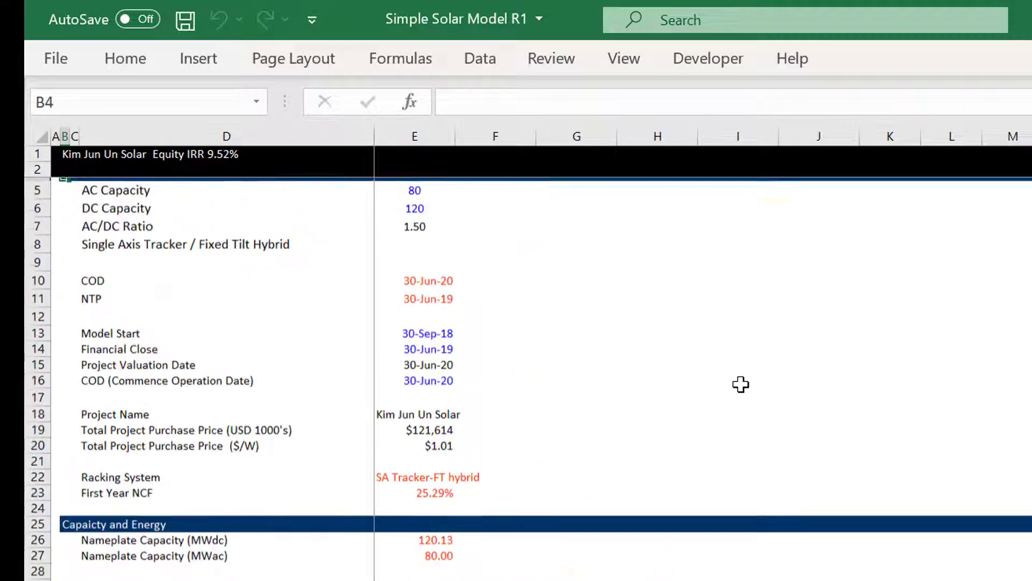
key("Down")
key("Down")
key("Down")
key("Down")
key("Down")
key("Down")
key("Down")
key("Down")
key("Down")
key("Down")
key("Down")
key("Down")
key("Down")
key("Down")
key("Down")
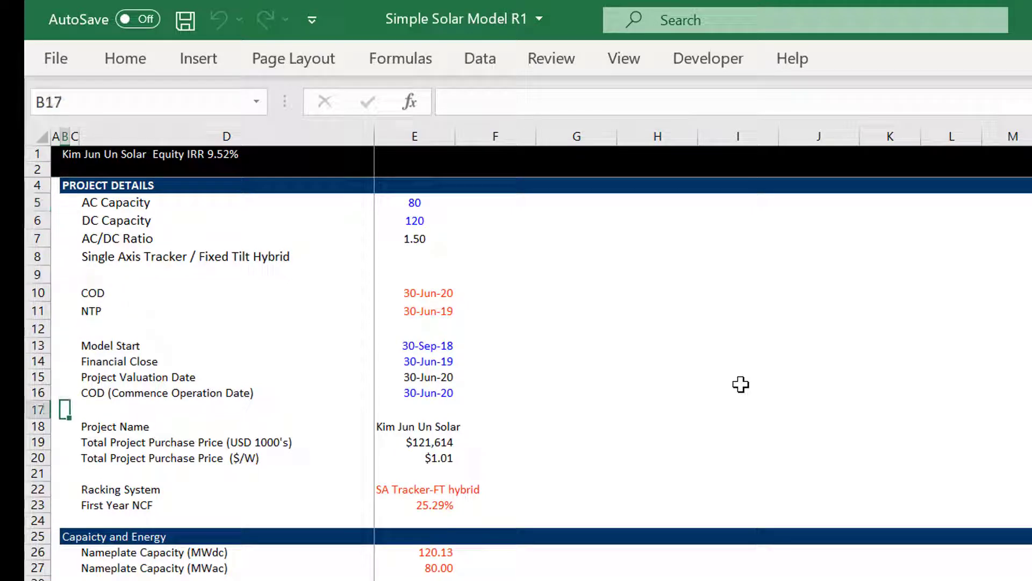
key("ctrl+Down")
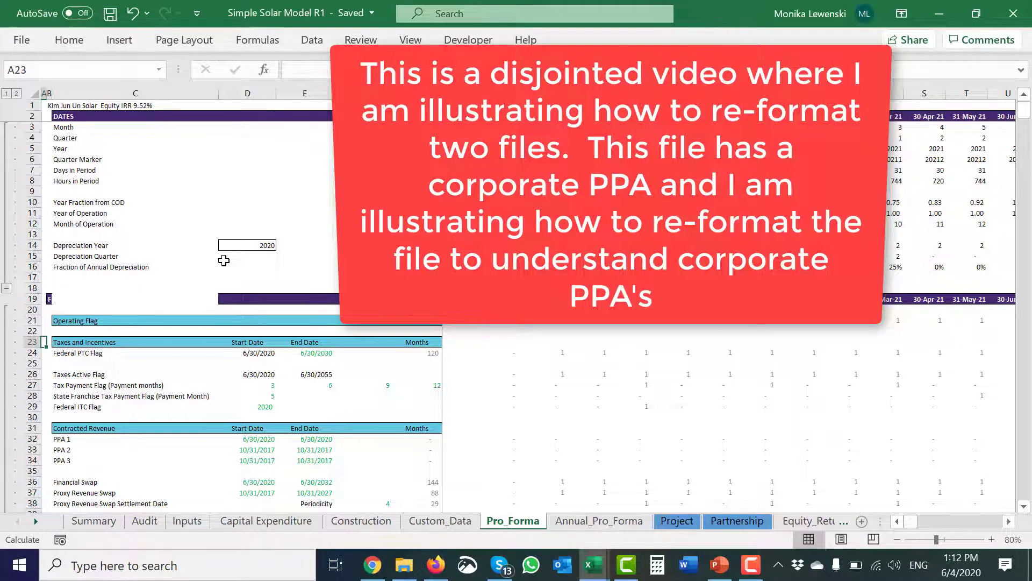
- Look through the Pro_Forma sheet from Taxes and Incentives down past Reserve Accounts to the P99 case pro forma
key("Right")
key("Right")
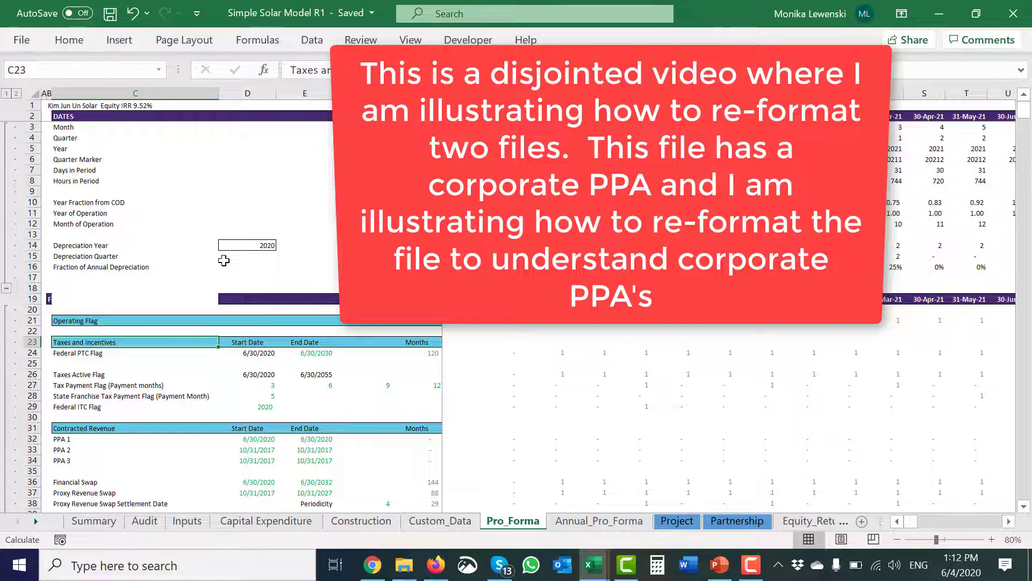
key("Page_Down")
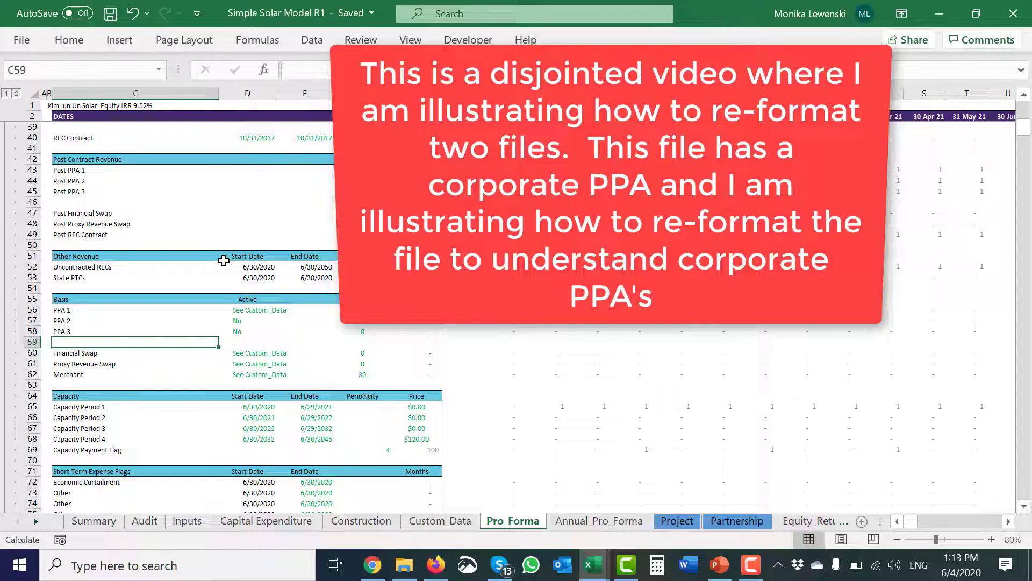
key("Left")
key("Page_Up")
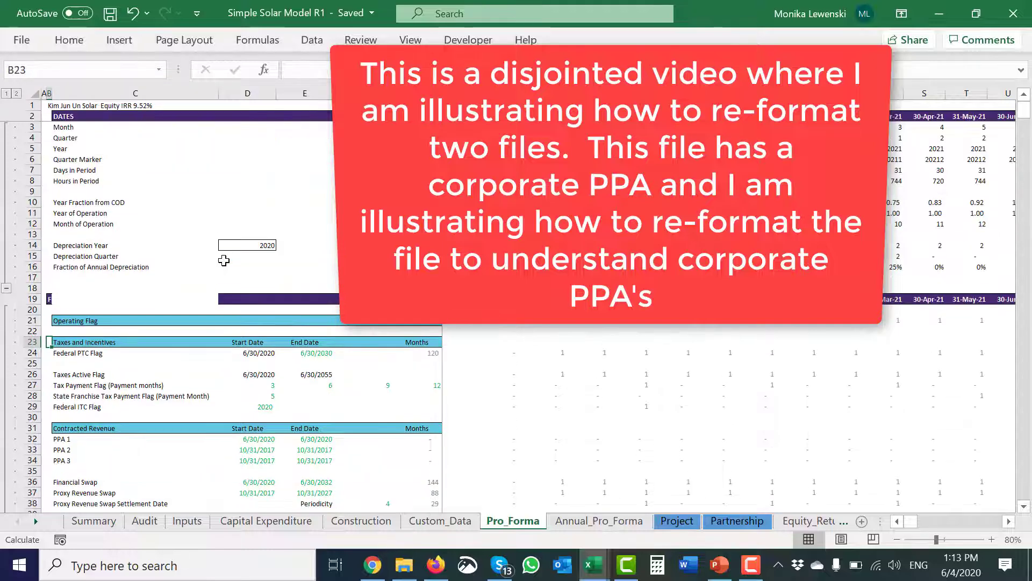
key("Page_Down")
key("Page_Down")
key("Page_Down")
key("Page_Down")
key("Page_Down")
key("Page_Down")
key("Page_Down")
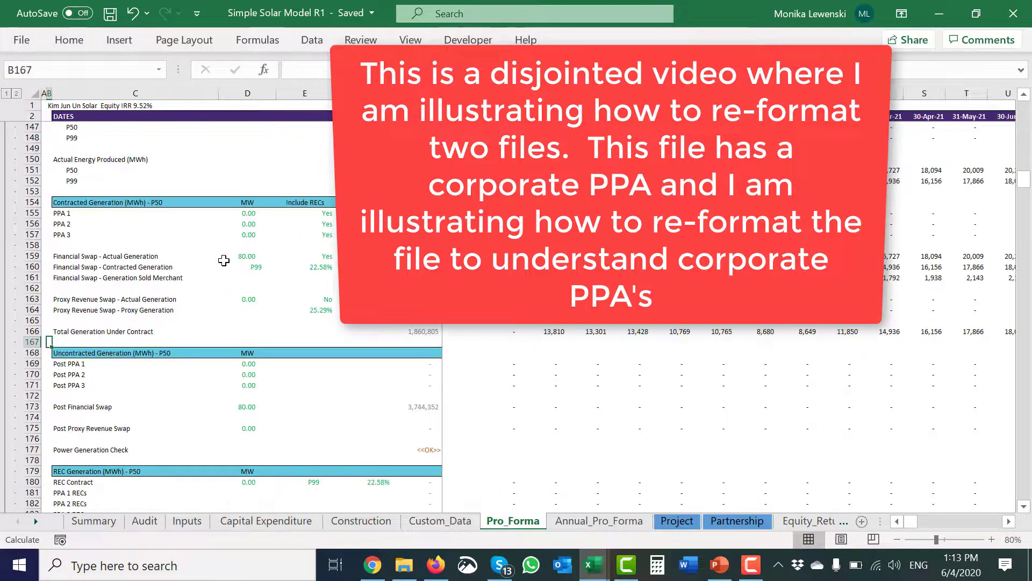
key("Page_Down")
key("Page_Down")
key("Page_Down")
key("Page_Down")
key("Page_Down")
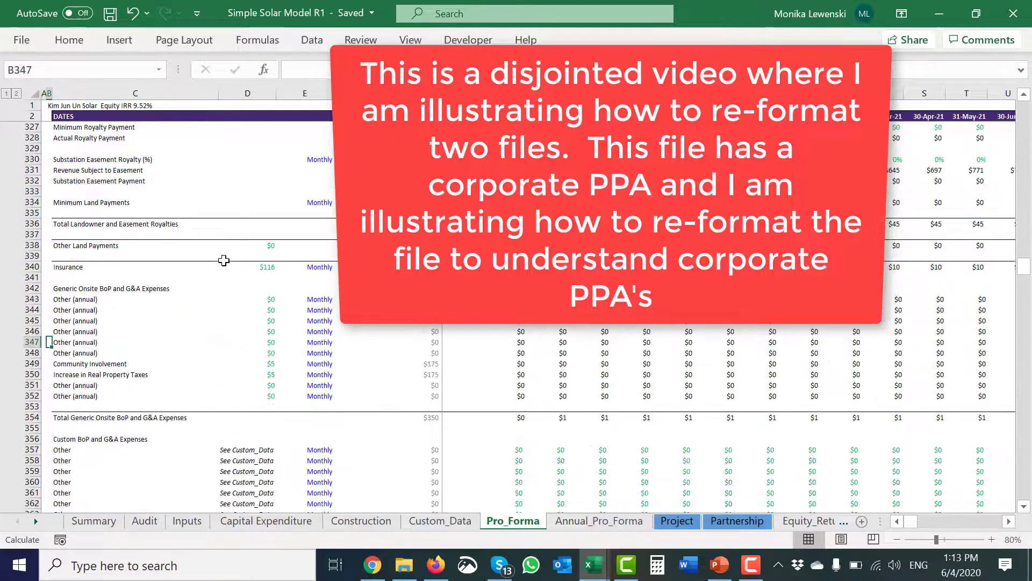
key("Page_Down")
key("Page_Down")
key("Page_Down")
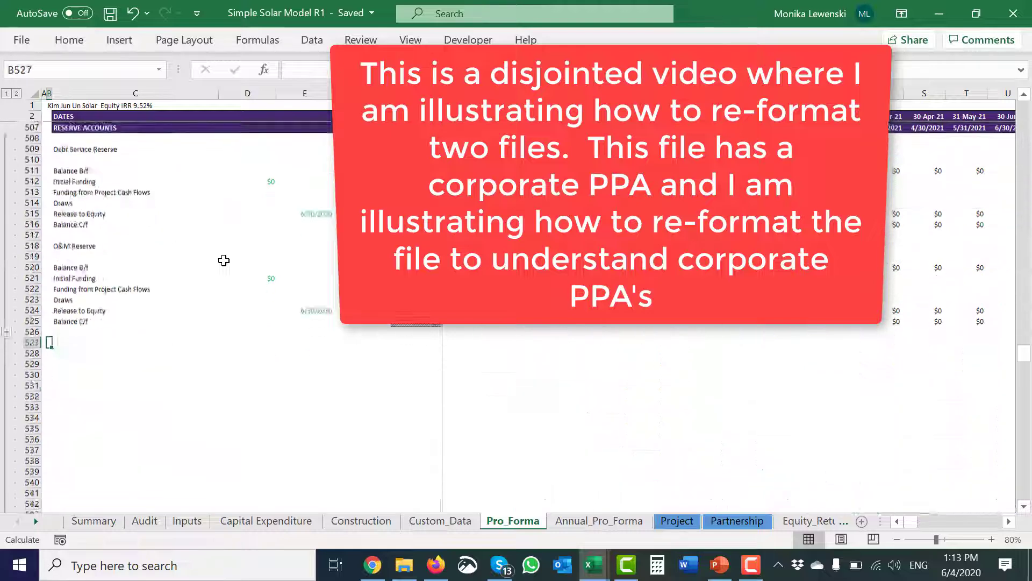
- Rename the Pro_Forma sheet as Periodic Revenues and Expenses
double_click(521, 525)
key("BackSpace")
type("Periodic")
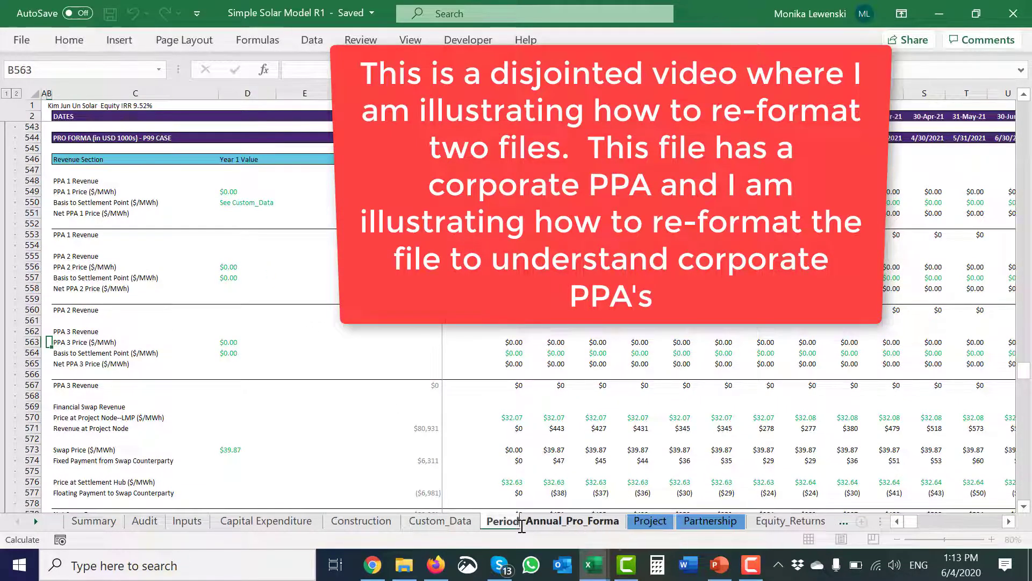
type(" Revenue")
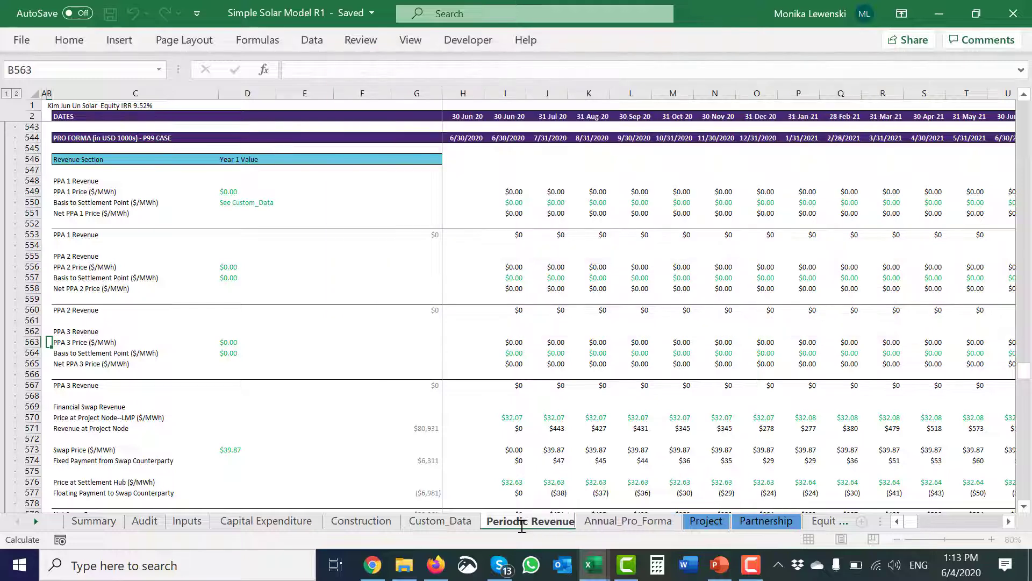
type("s and Expenses")
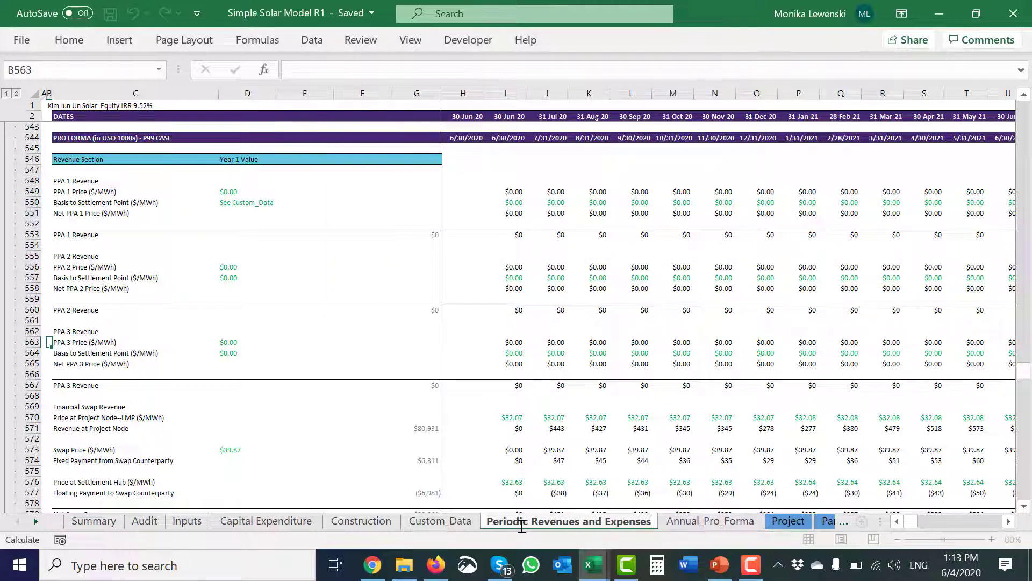
key("Return")
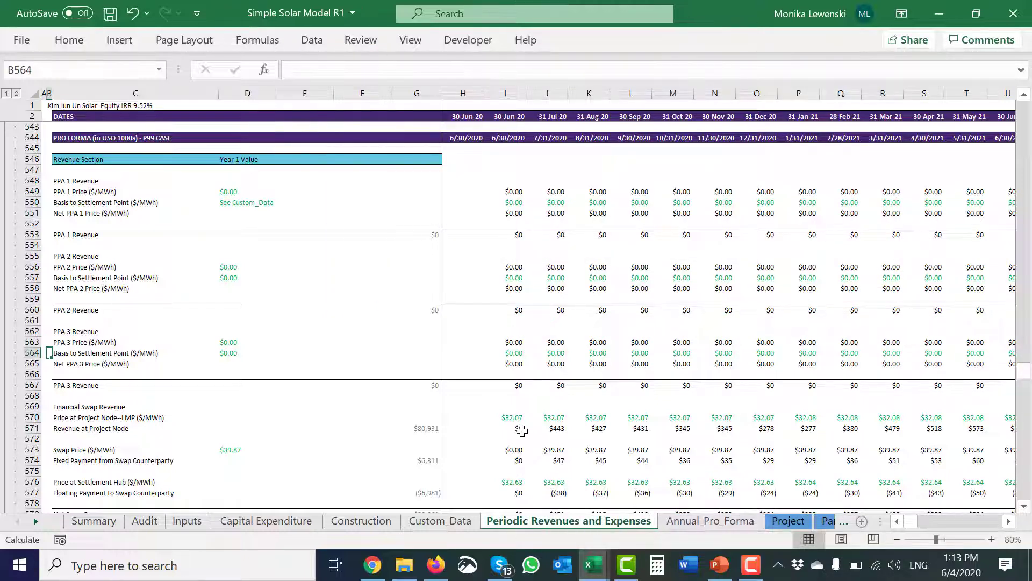
- Return to the Cash Flow and Return Calculations section and check the workbook's calculation mode options without changing them
left_click(345, 386)
key("Page_Up")
key("Page_Up")
key("Page_Up")
key("Page_Up")
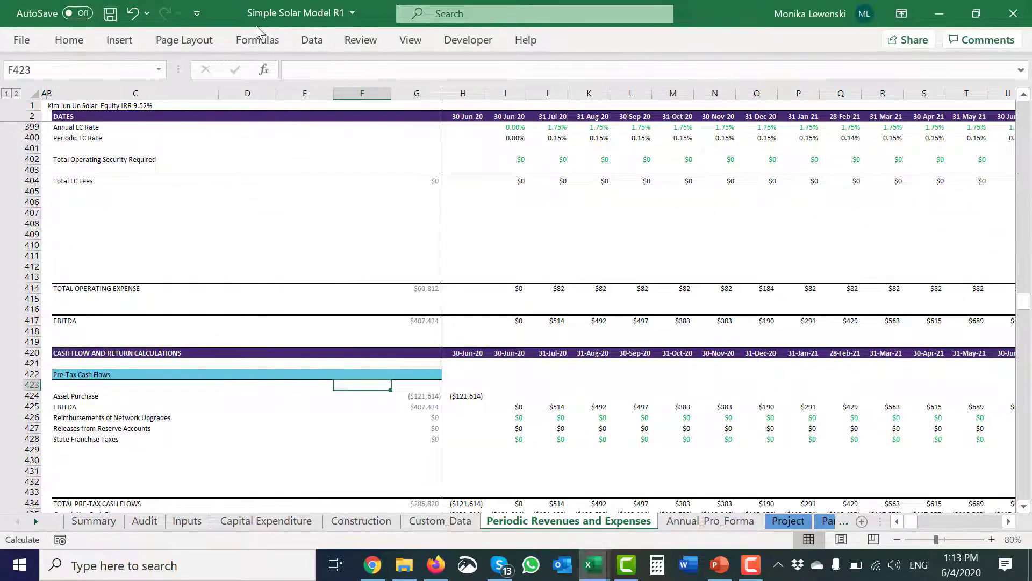
left_click(256, 39)
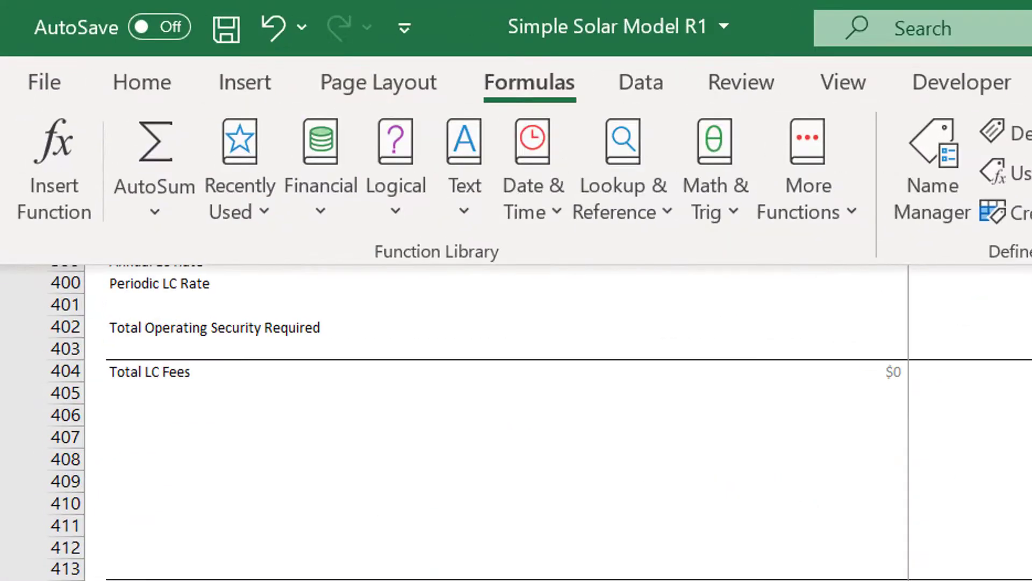
left_click(1015, 180)
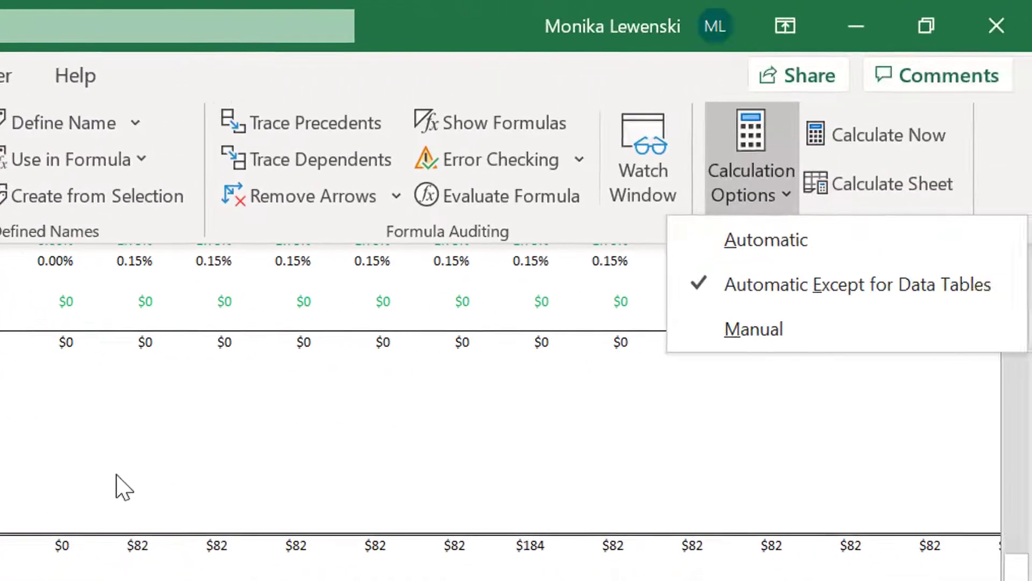
left_click(122, 486)
key("Escape")
- Examine the cash flow section from the Pre-Tax Cash Flows heading down to the ITC row
key("Left")
key("Left")
key("Left")
key("Left")
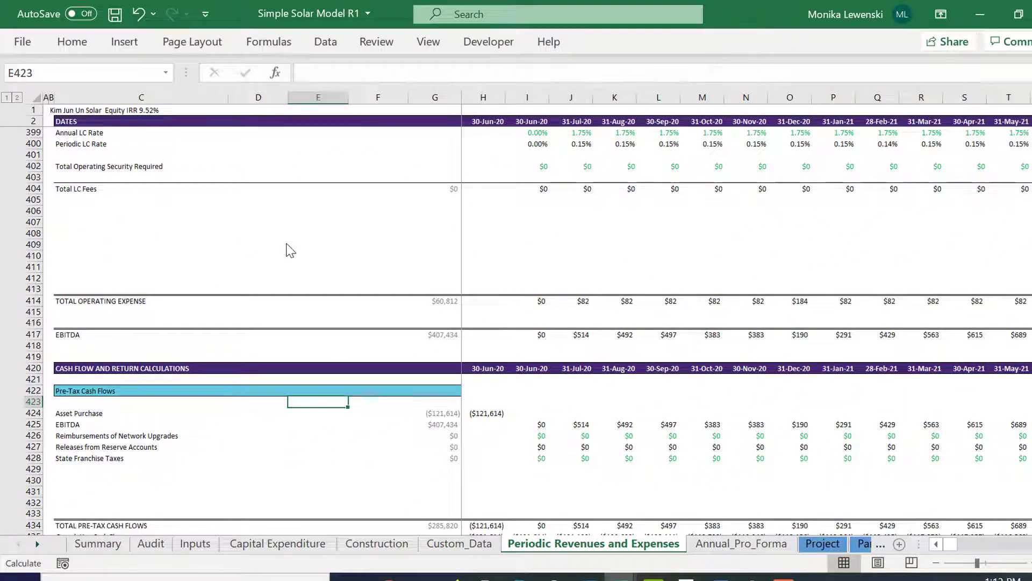
key("Right")
key("Up")
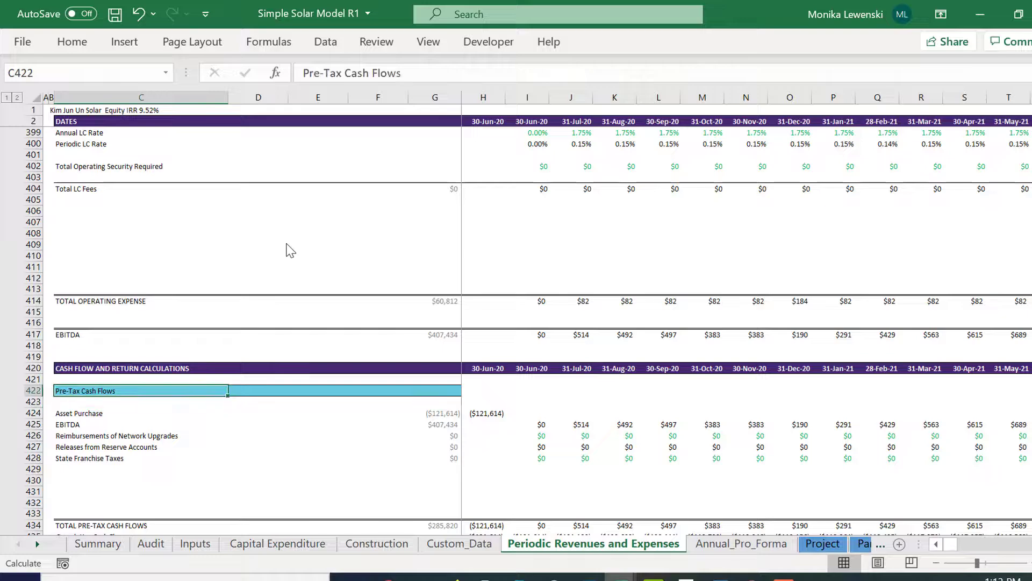
left_click(120, 235)
scroll(120, 235, "down", 12)
left_click(120, 235)
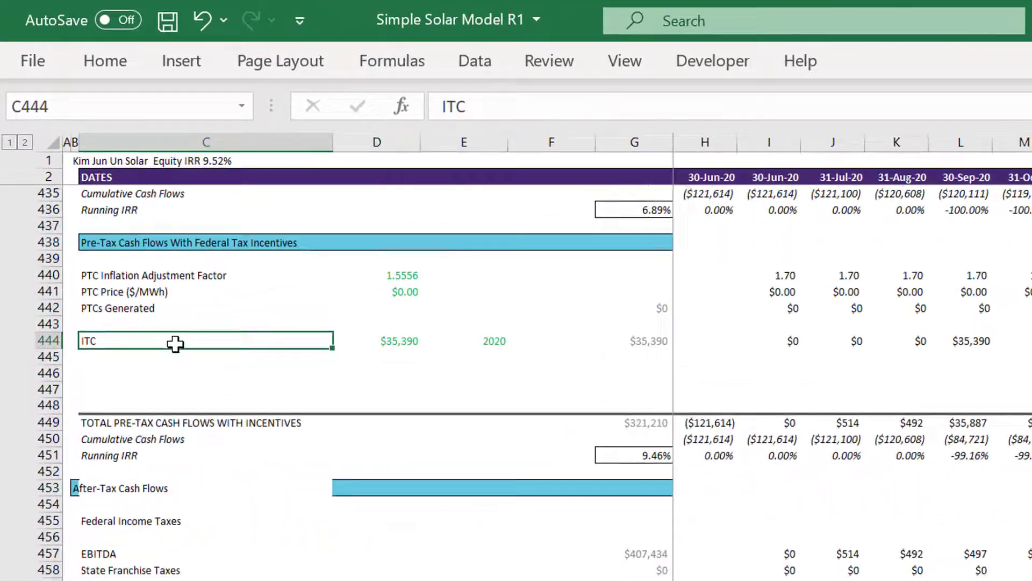
- Go back up from the ITC row to the Escalation Factors heading in column B
key("Page_Up")
key("Page_Up")
key("Page_Up")
key("Page_Up")
key("Page_Up")
key("Page_Up")
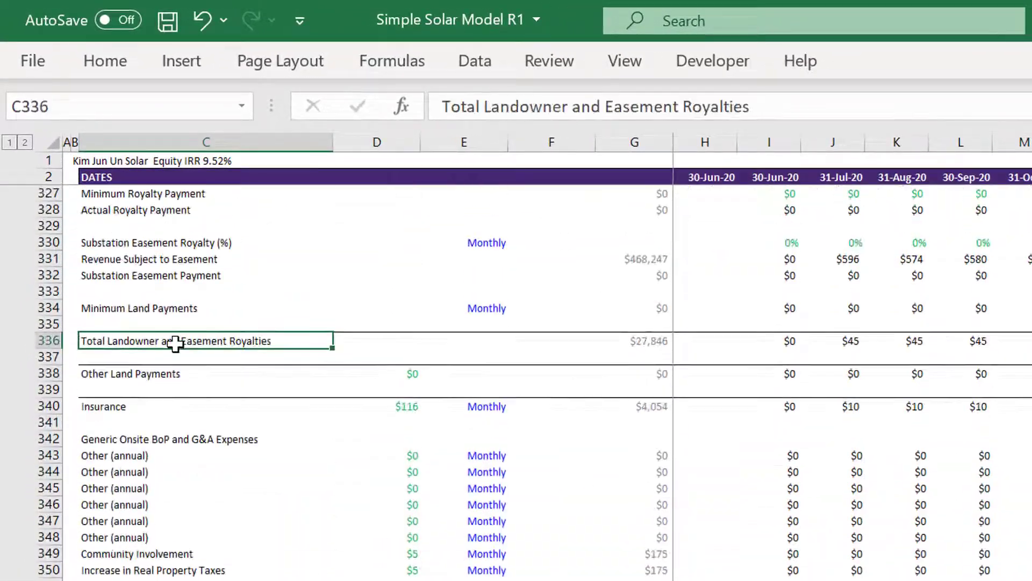
key("Page_Up")
key("Page_Up")
key("Page_Up")
key("Page_Up")
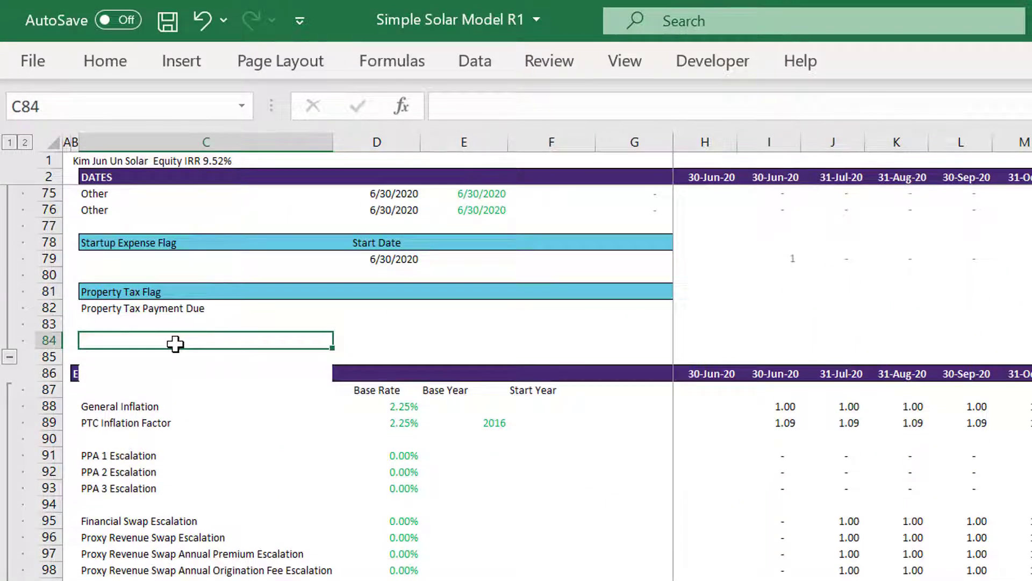
key("Left")
key("Down")
key("Down")
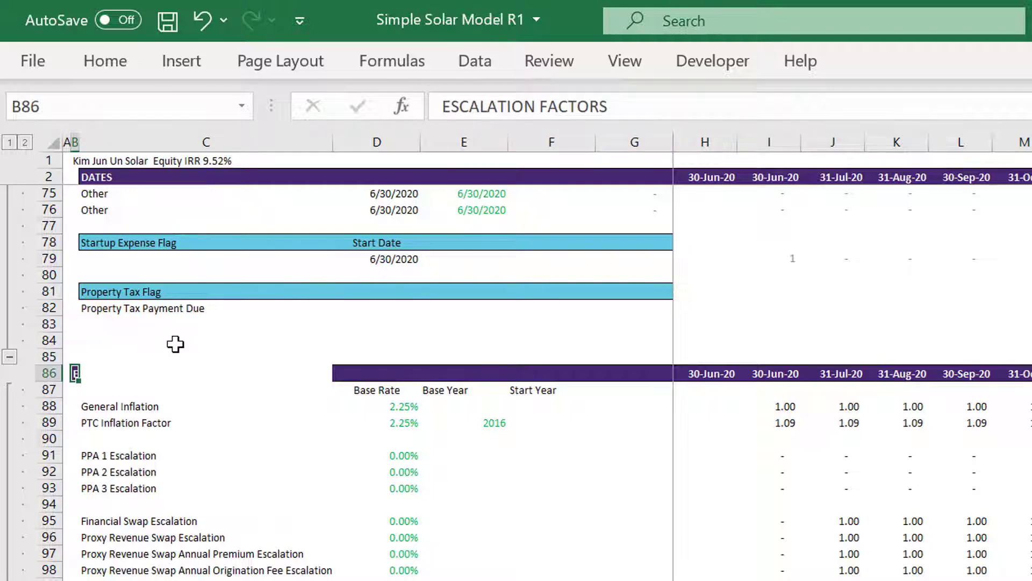
- Go down column B from Escalation Factors through the generation and REC sections to the Pro Forma revenue section, checking the heading formatting
key("Down")
key("Down")
key("Down")
key("Down")
key("Down")
key("Down")
key("Down")
key("Down")
key("Down")
key("Down")
key("Down")
key("Down")
key("Down")
key("Down")
key("Down")
key("Down")
key("Down")
key("Down")
key("Down")
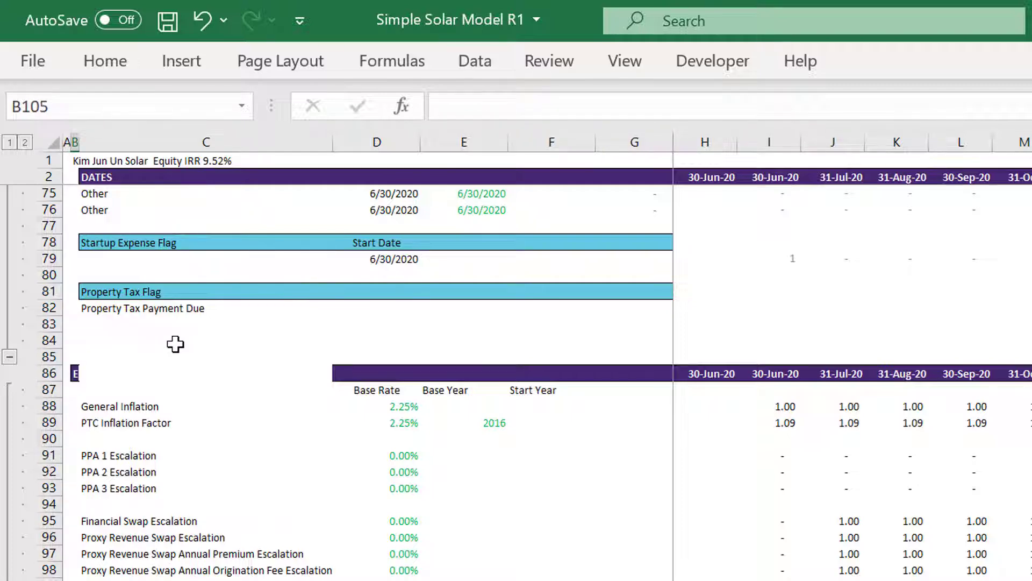
key("Down")
key("Down")
key("Down")
key("Down")
key("Down")
key("Down")
key("Down")
key("Down")
key("Down")
key("Down")
key("Down")
key("Down")
key("Down")
key("Down")
key("Down")
key("Down")
key("Down")
key("Down")
key("Down")
key("Down")
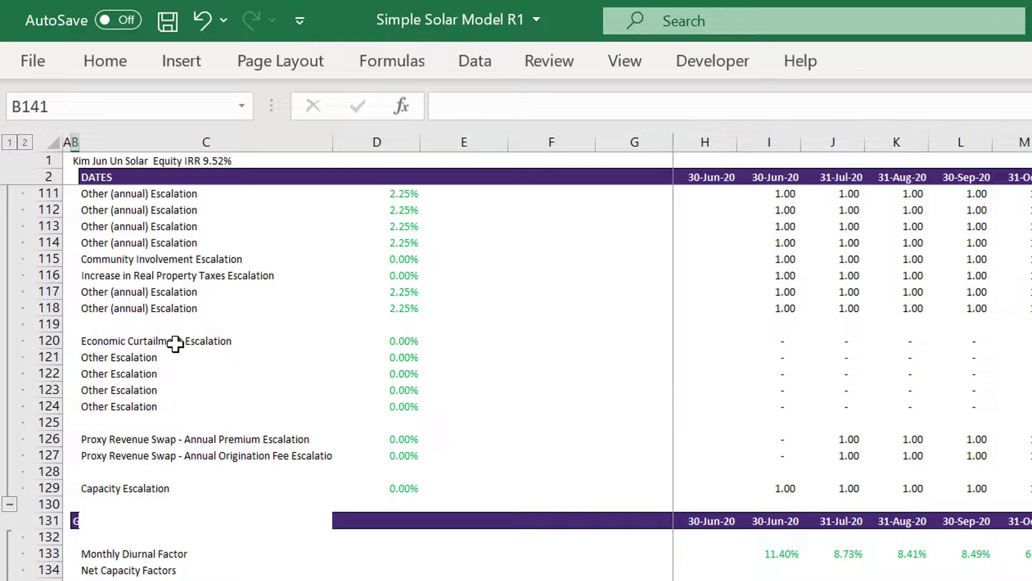
key("Down")
key("Down")
key("Down")
key("Down")
key("Down")
key("Down")
key("Down")
key("Down")
key("Down")
key("Down")
key("Down")
key("Down")
key("Down")
key("Down")
key("Down")
key("Down")
key("Down")
key("Down")
key("Down")
key("Down")
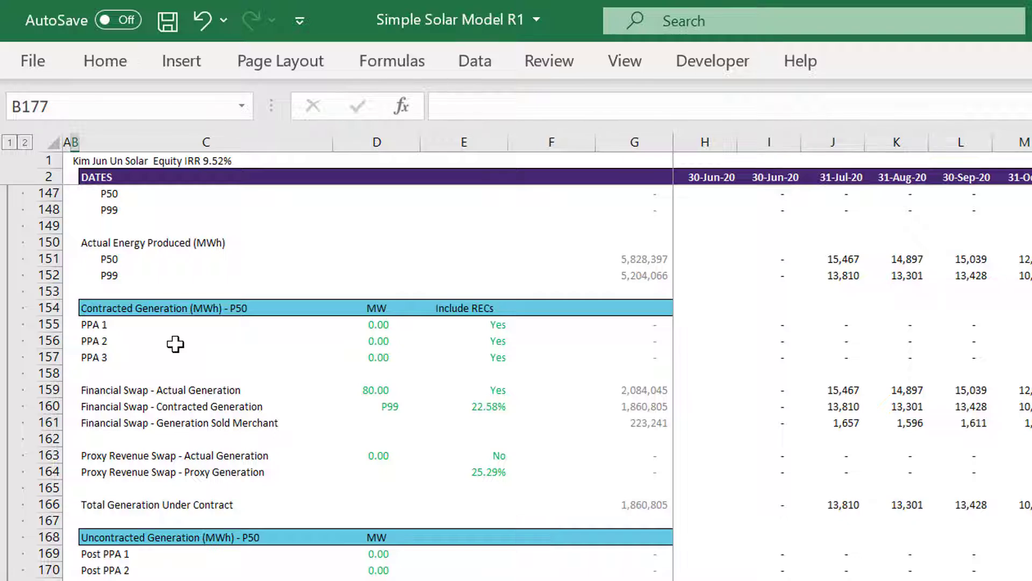
key("Down")
key("Down")
key("Down")
key("Down")
key("Down")
key("Down")
key("Down")
key("Down")
key("Down")
key("Down")
key("Down")
key("Down")
key("Down")
key("Down")
key("Down")
key("Down")
key("Down")
key("Down")
key("Down")
key("Down")
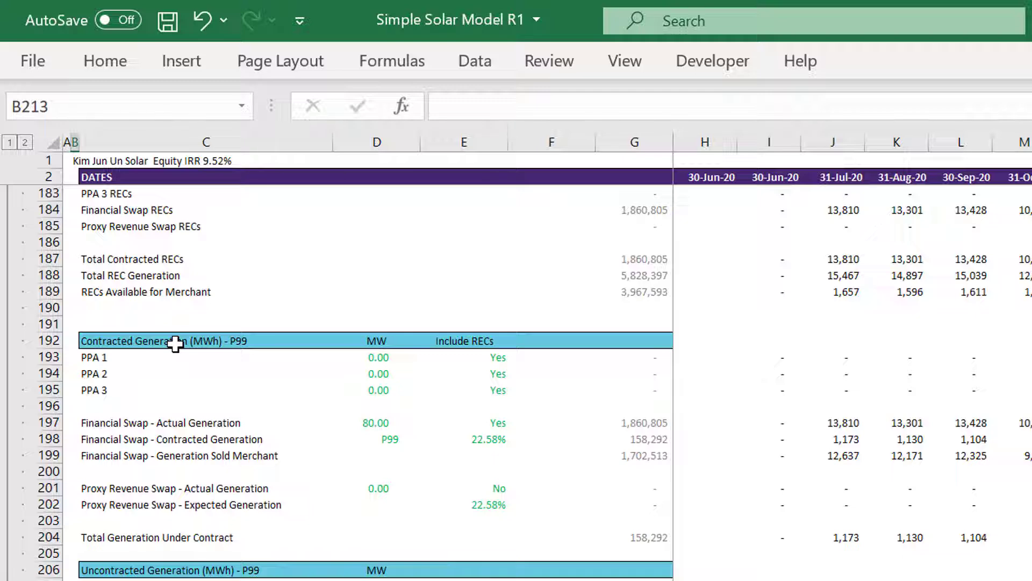
key("Down")
key("Down")
key("Down")
key("Down")
key("Down")
key("Down")
key("Down")
key("Down")
key("Down")
key("Down")
key("Down")
key("Down")
key("Down")
key("Down")
key("Down")
key("Down")
key("Down")
key("Down")
key("Down")
key("Down")
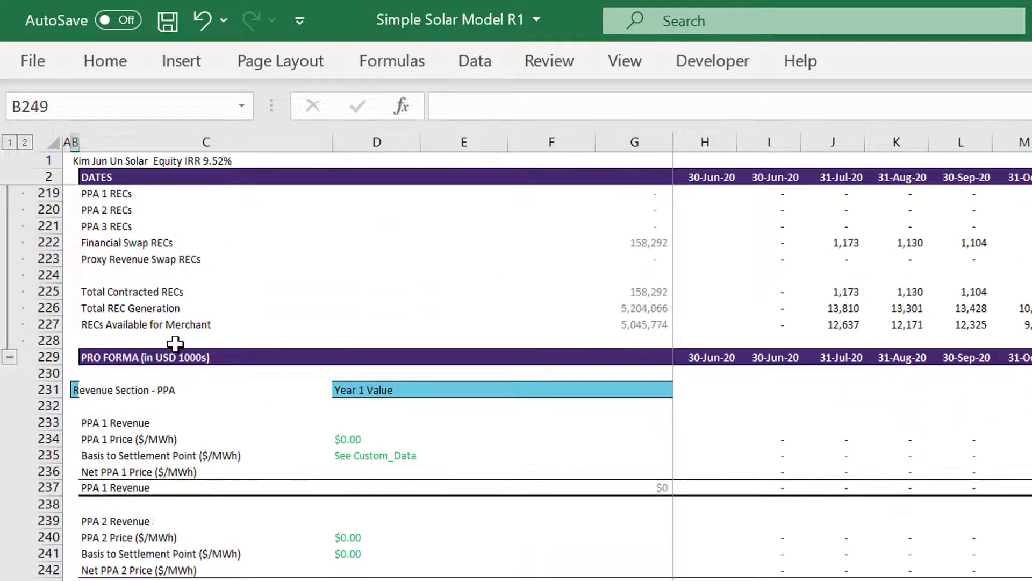
key("Page_Down")
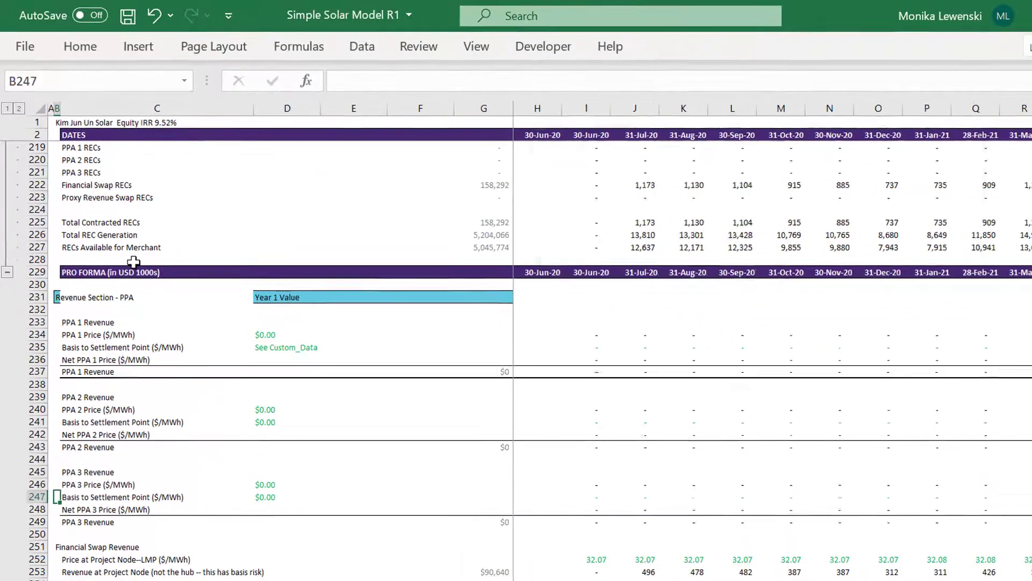
- Examine the Pro Forma revenue rows from the Revenue Section - PPA heading through the three PPAs to the swap counterparty payments
key("Up")
key("Up")
key("Up")
key("Up")
key("Down")
key("Down")
key("Right")
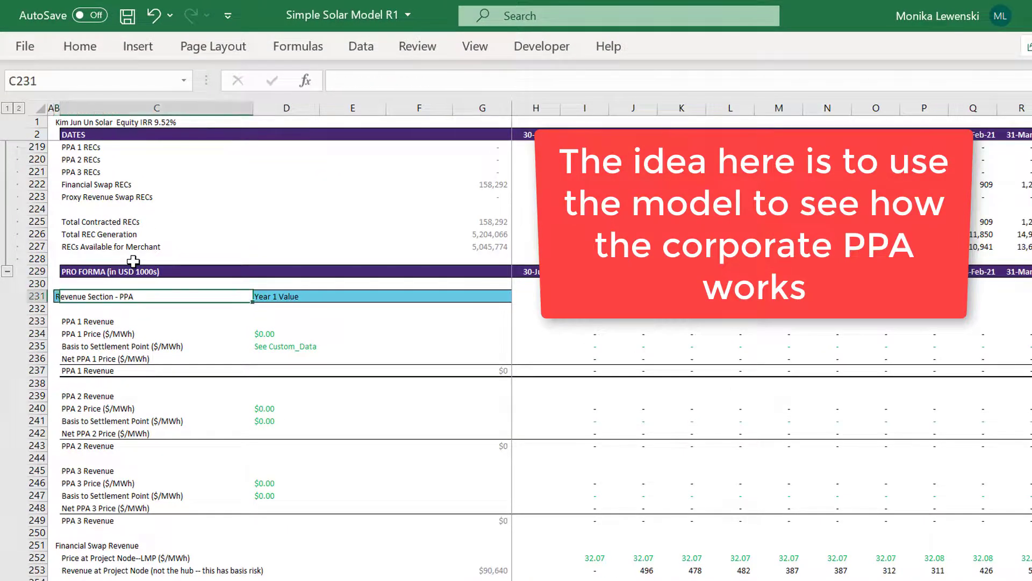
key("Down")
key("Down")
key("Down")
key("Down")
key("Down")
key("Down")
key("Down")
key("Down")
key("Down")
key("Down")
key("Down")
key("Down")
key("Down")
key("Down")
key("Down")
key("Down")
key("Down")
key("Down")
key("Down")
key("Down")
key("Down")
key("Down")
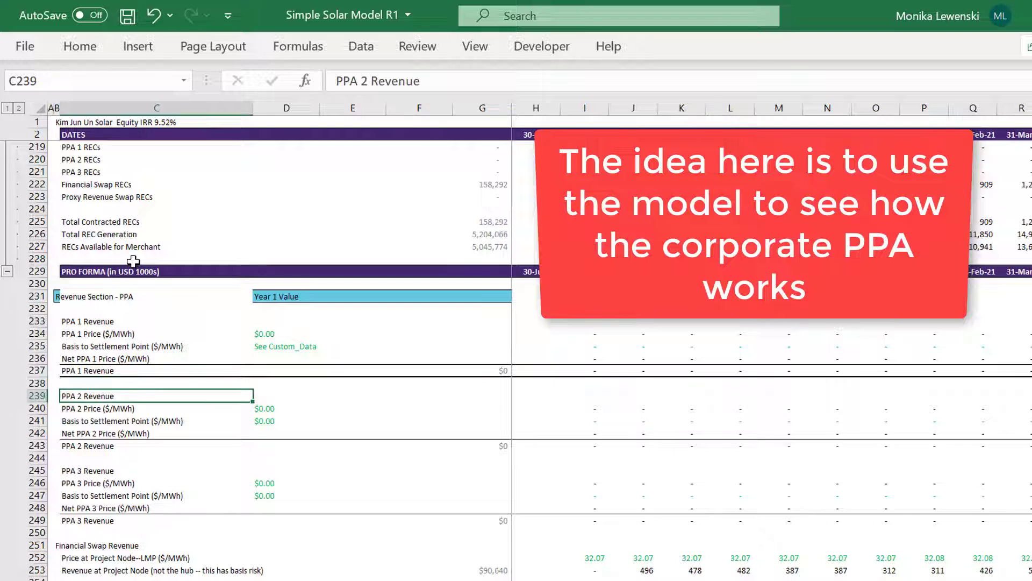
key("Down")
key("Down")
key("Down")
key("Down")
key("Down")
key("Up")
key("Up")
key("Up")
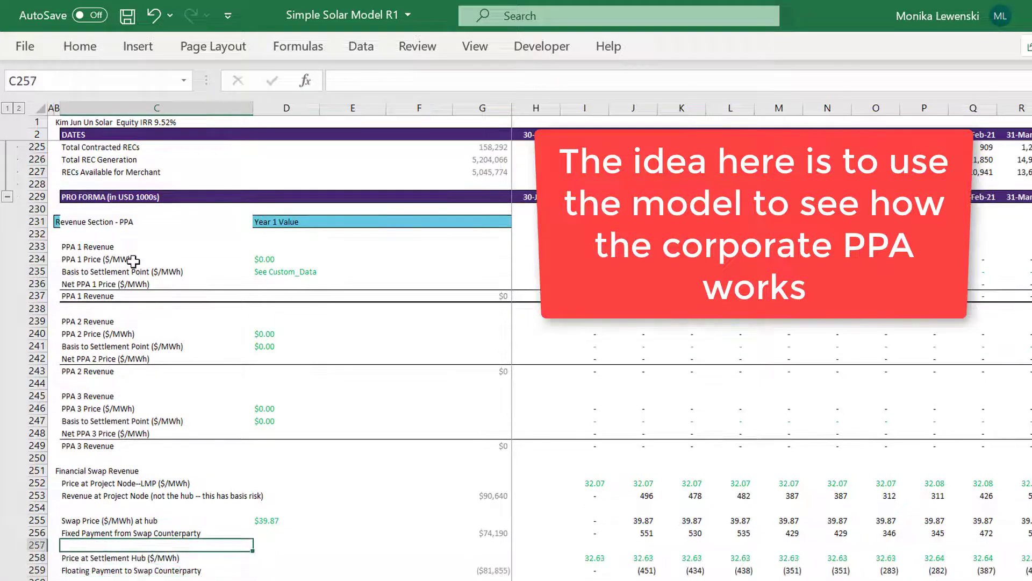
- Go back up column C from the swap counterparty payments to the PPA 2 Basis to Settlement Point row
key("Up")
key("Up")
key("Up")
key("Up")
key("Up")
key("Up")
key("Up")
key("Up")
key("Up")
key("Up")
key("Up")
key("Up")
key("Up")
key("Up")
key("Up")
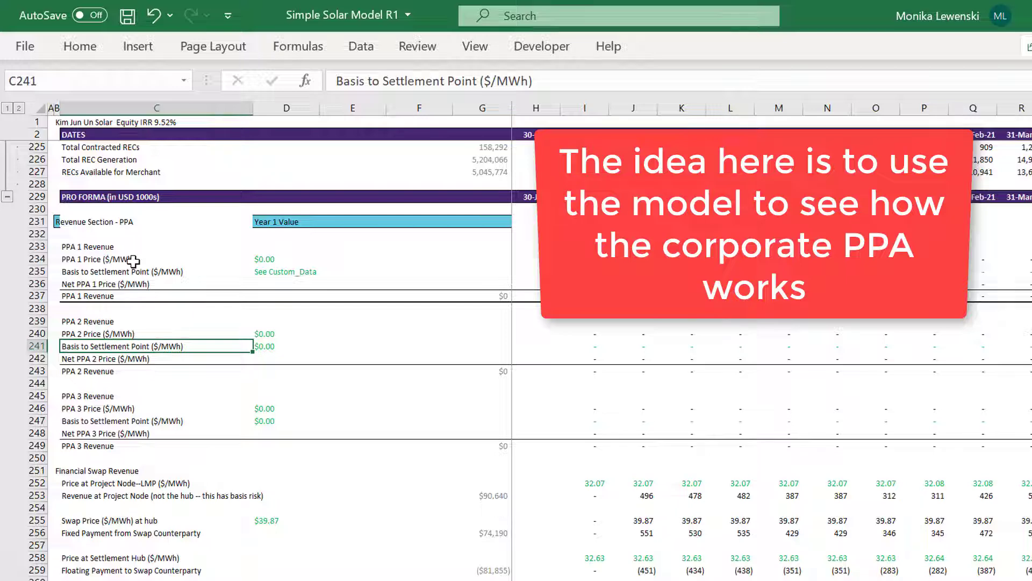
- Go down column B from PPA 2 through Financial Swap Revenue to the Proxy Revenue Swap rows, checking the section headings
key("Left")
key("Down")
key("Down")
key("Down")
key("Down")
key("Down")
key("Down")
key("Down")
key("Down")
key("Down")
key("Down")
key("Down")
key("Down")
key("Down")
key("Down")
key("Down")
key("Down")
key("Down")
key("Down")
key("Down")
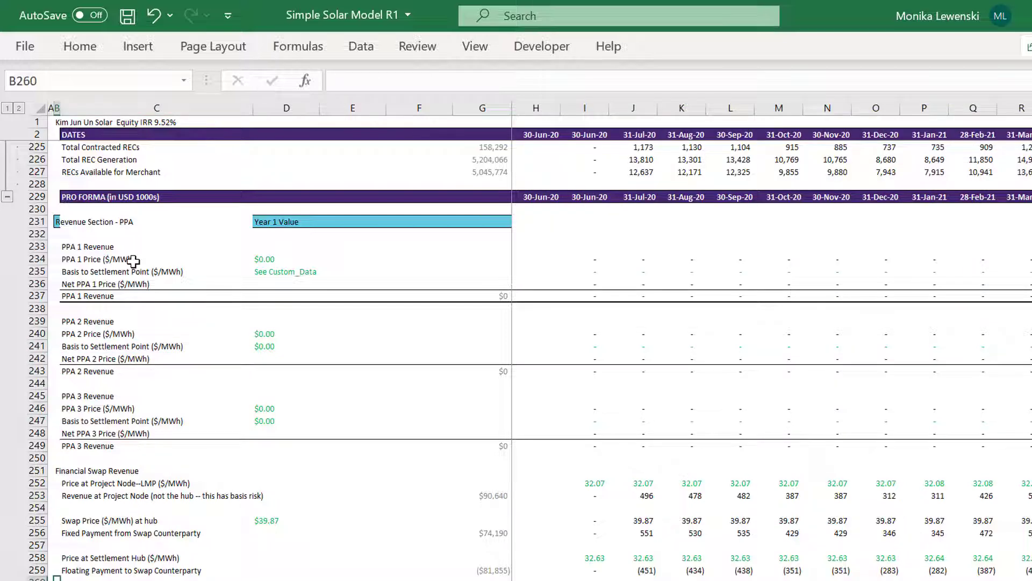
key("Down")
key("Down")
key("Down")
key("Down")
key("Down")
key("Down")
key("Down")
key("Down")
- Go back up column B from the Proxy Revenue Swap rows to the PPA 1 price and revenue rows
key("Up")
key("Up")
key("Up")
key("Up")
key("Up")
key("Up")
key("Up")
key("Up")
key("Up")
key("Up")
key("Up")
key("Up")
key("Up")
key("Up")
key("Up")
key("Up")
key("Up")
key("Up")
key("Up")
key("Up")
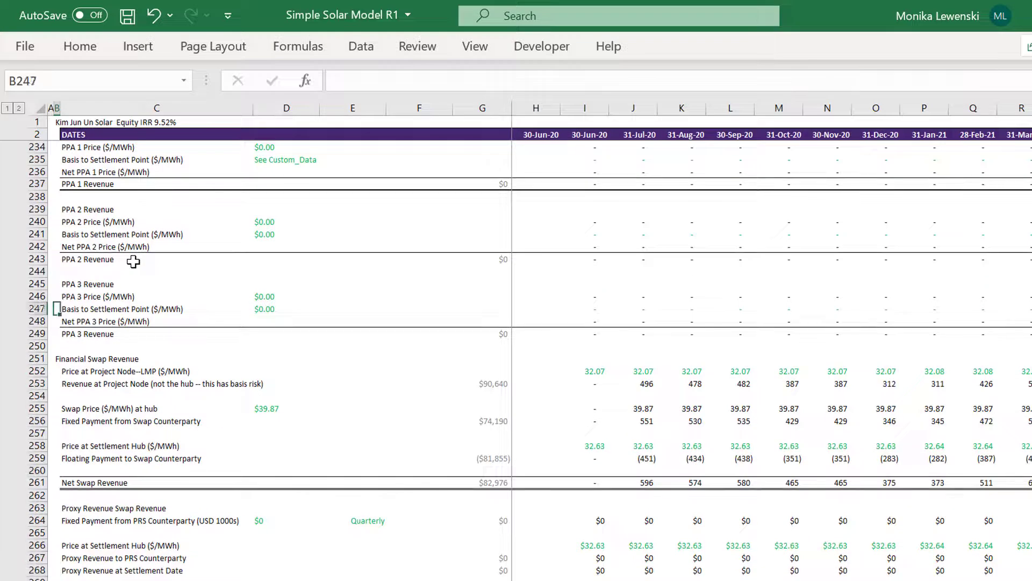
key("Up")
key("Up")
key("Up")
key("Up")
key("Up")
key("Up")
key("Up")
key("Up")
key("Up")
key("Up")
key("Up")
- Read the Financial Swap Revenue rows from Price at Project Node--LMP to Floating Payment to Swap Counterparty
key("Down")
key("Down")
key("Down")
key("Down")
key("Down")
key("Down")
key("Down")
key("Down")
key("Down")
key("Down")
key("Down")
key("Down")
key("Down")
key("Down")
key("Down")
key("Down")
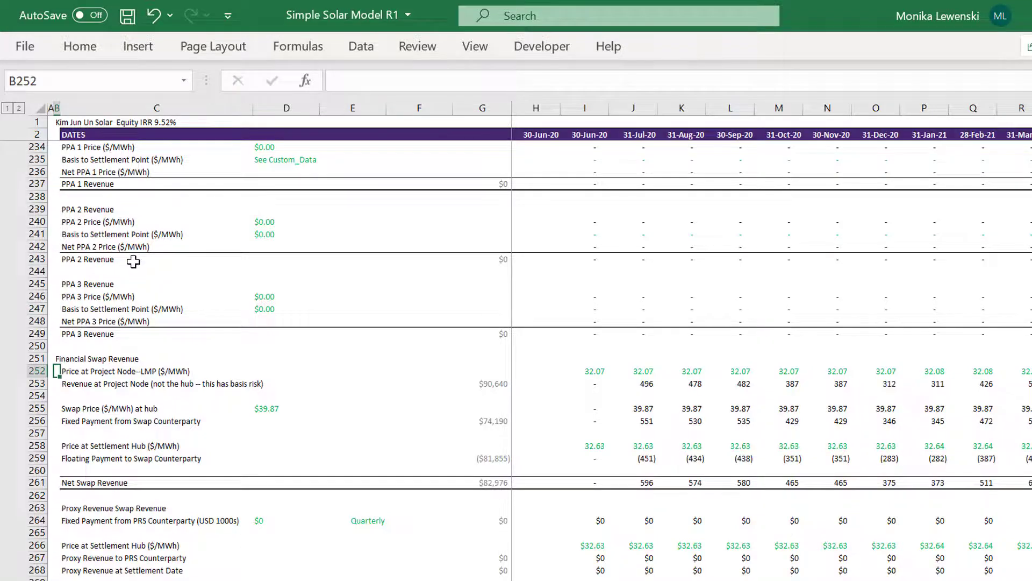
key("Right")
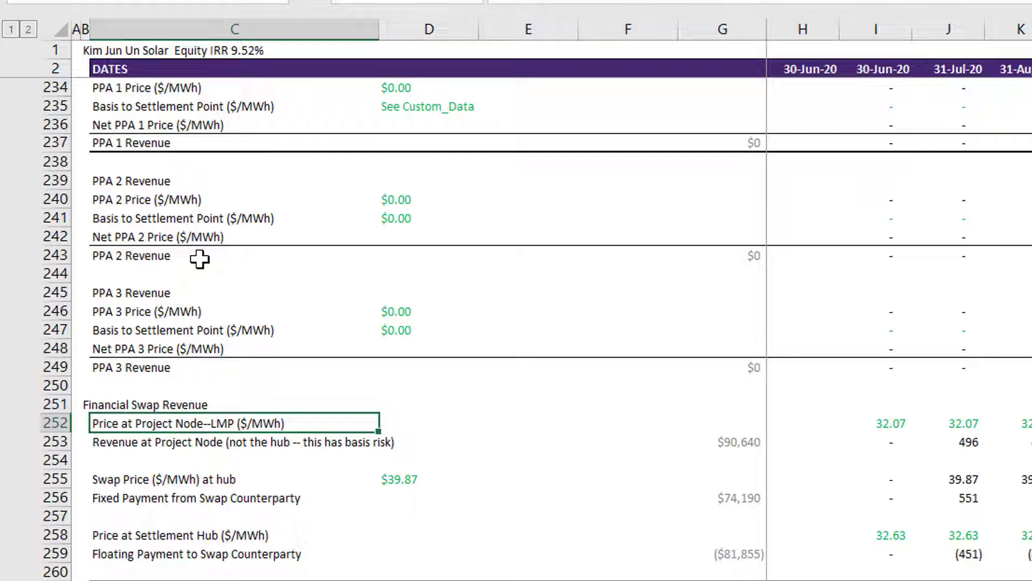
key("Down")
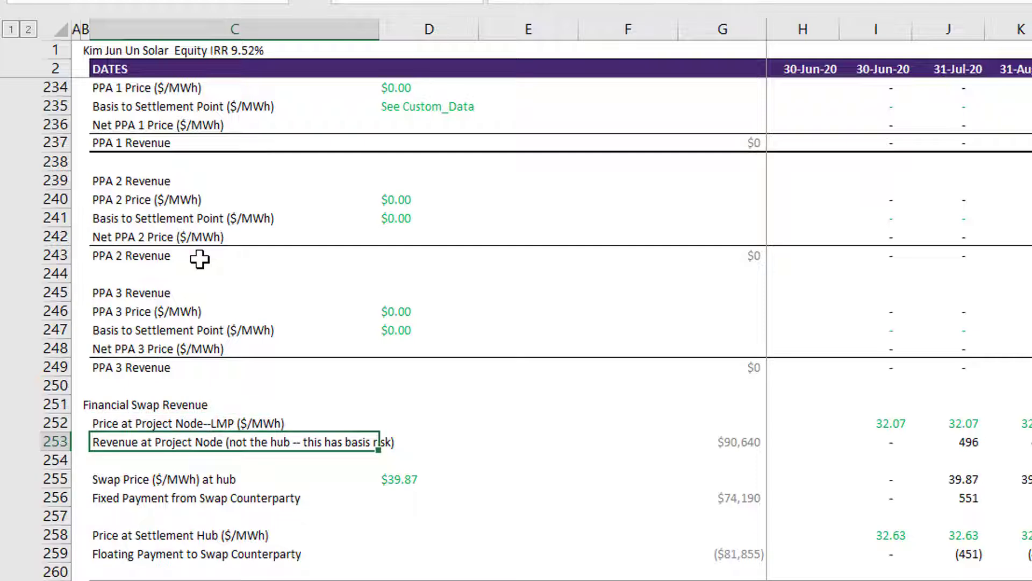
key("Down")
key("Down")
key("Left")
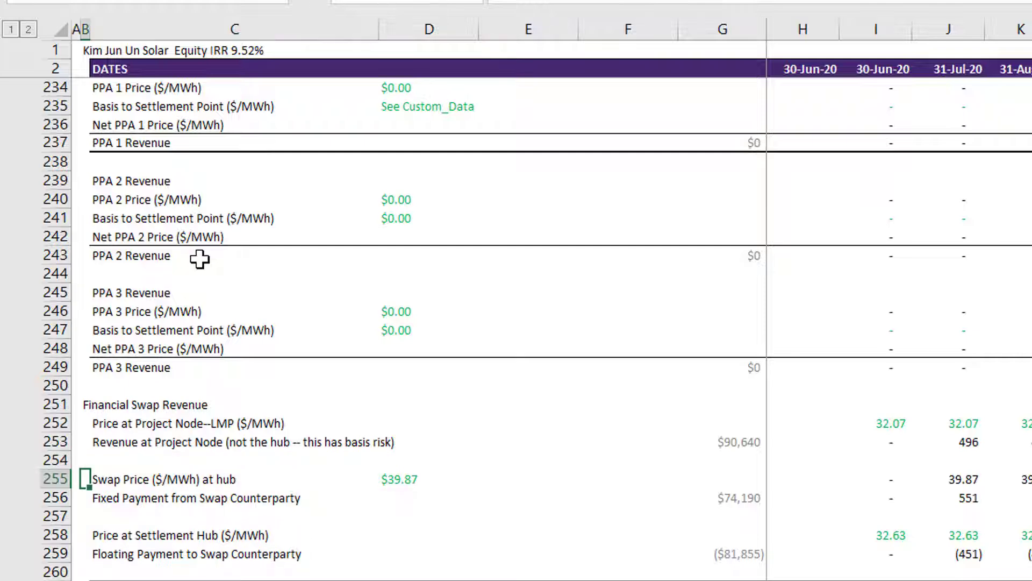
key("Right")
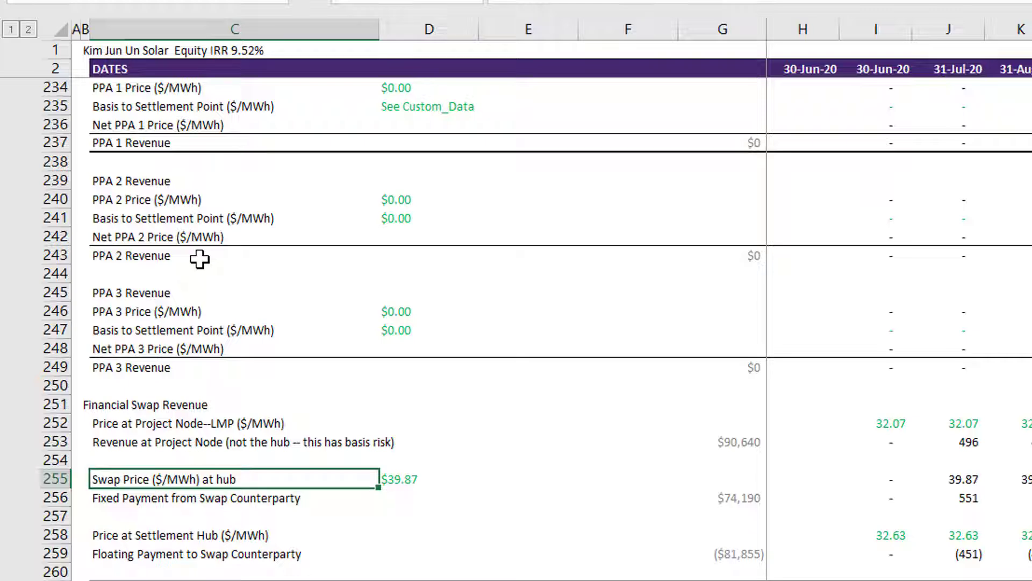
key("Down")
key("Down")
key("Down")
key("Down")
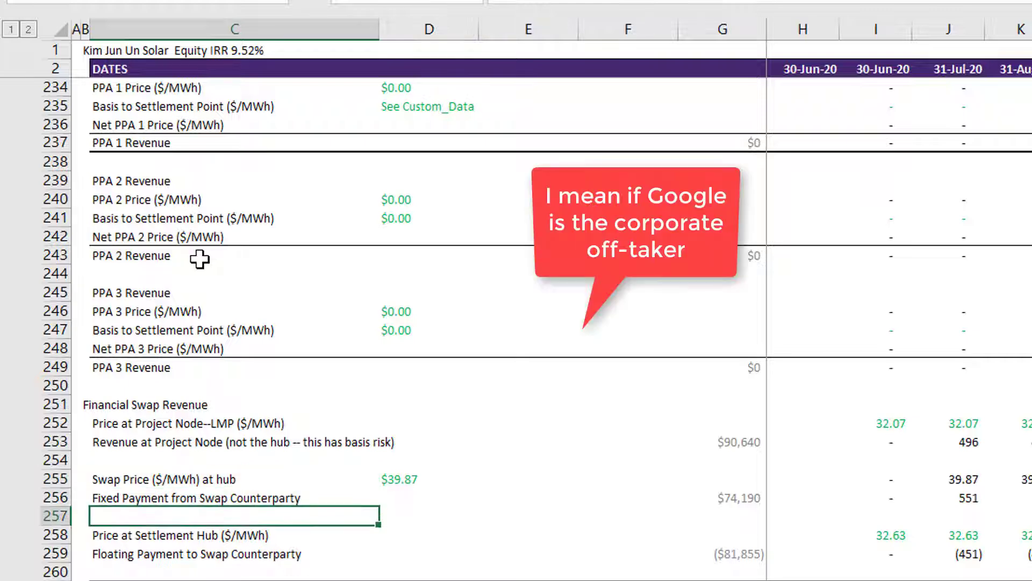
key("Up")
key("Down")
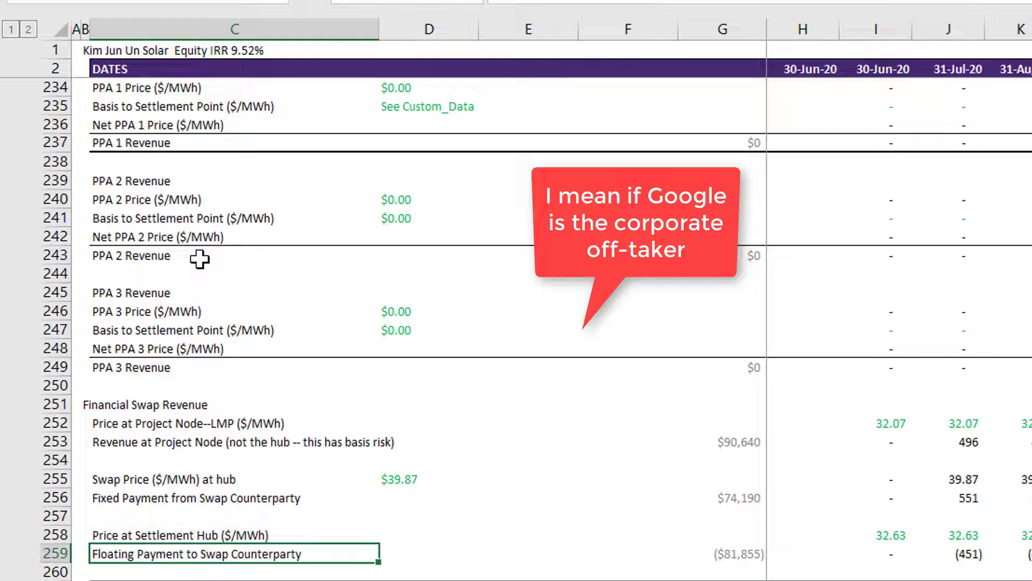
- Delete blank row 260 between Floating Payment to Swap Counterparty and Net Swap Revenue
key("Down")
key("shift+space")
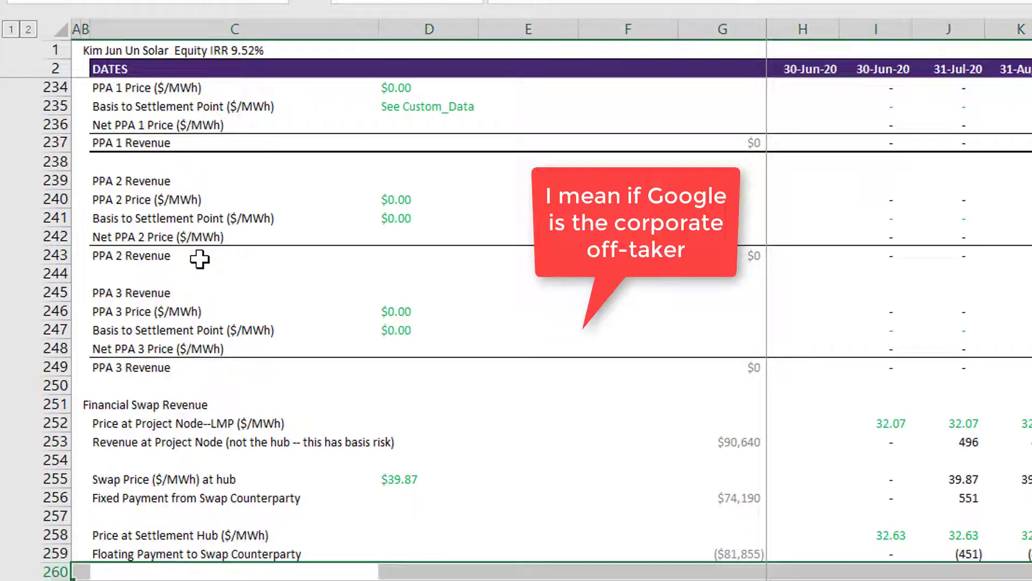
key("Down")
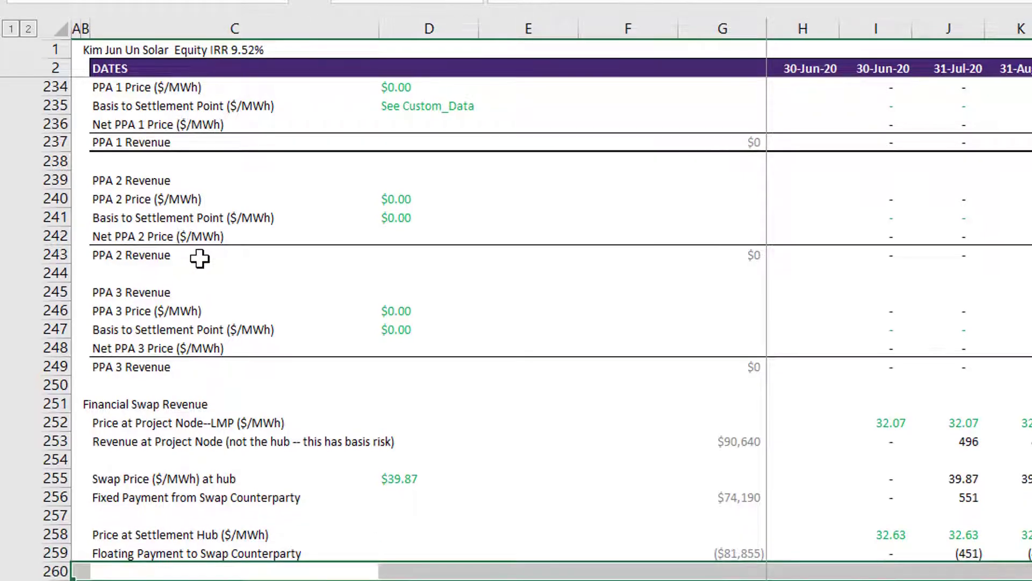
key("Up")
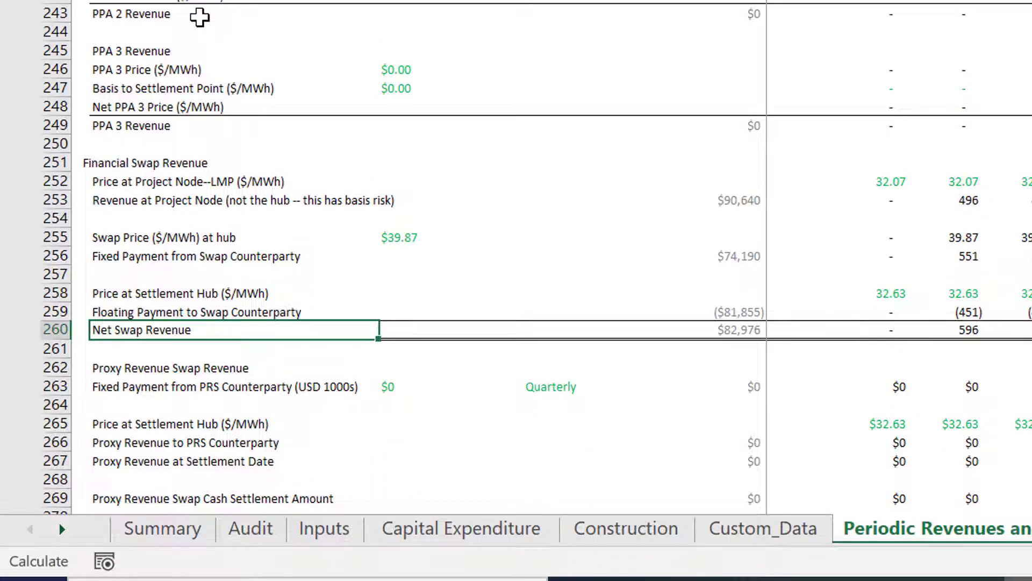
- Rename the Net Swap Revenue label in row 260 as Net Financial Swap Revenue
key("F2")
key("Left")
key("Left")
key("Left")
key("Left")
key("Left")
key("Left")
key("Left")
key("Left")
key("Left")
key("Left")
key("Left")
key("Left")
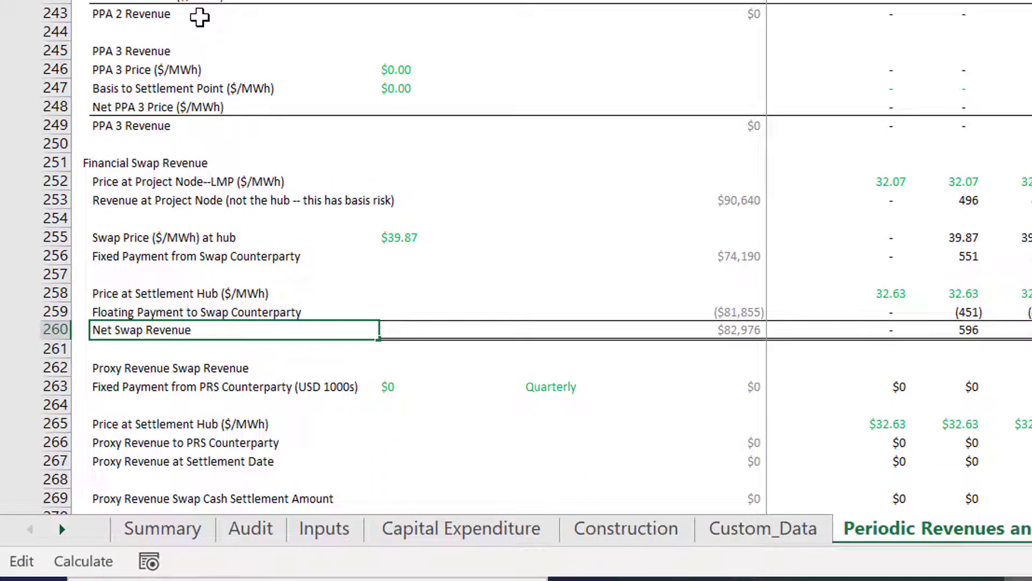
type("Financial")
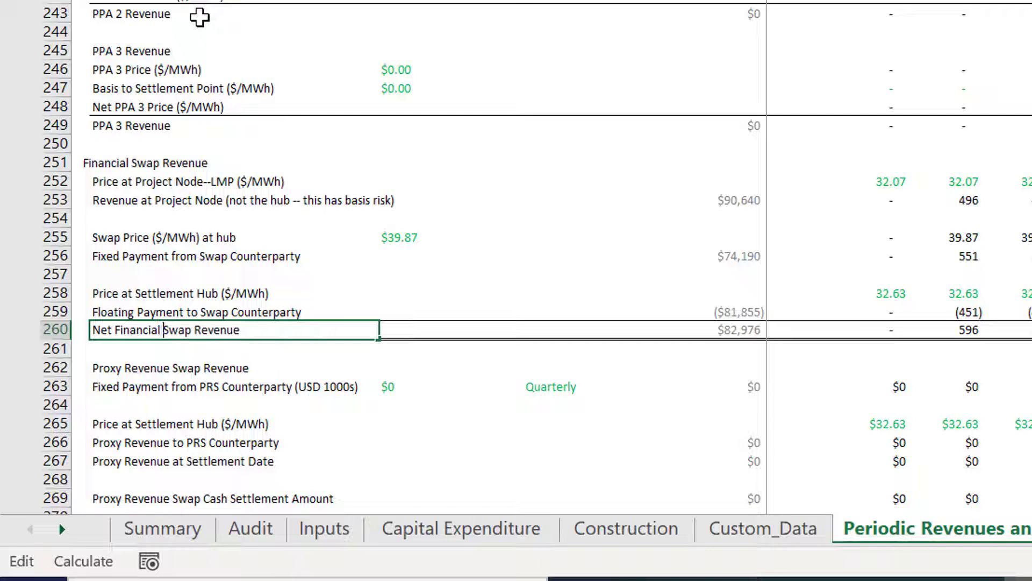
key("Return")
- Move the Proxy Revenue Swap Revenue heading in row 262 from column C to column B
key("Down")
key("Down")
key("Up")
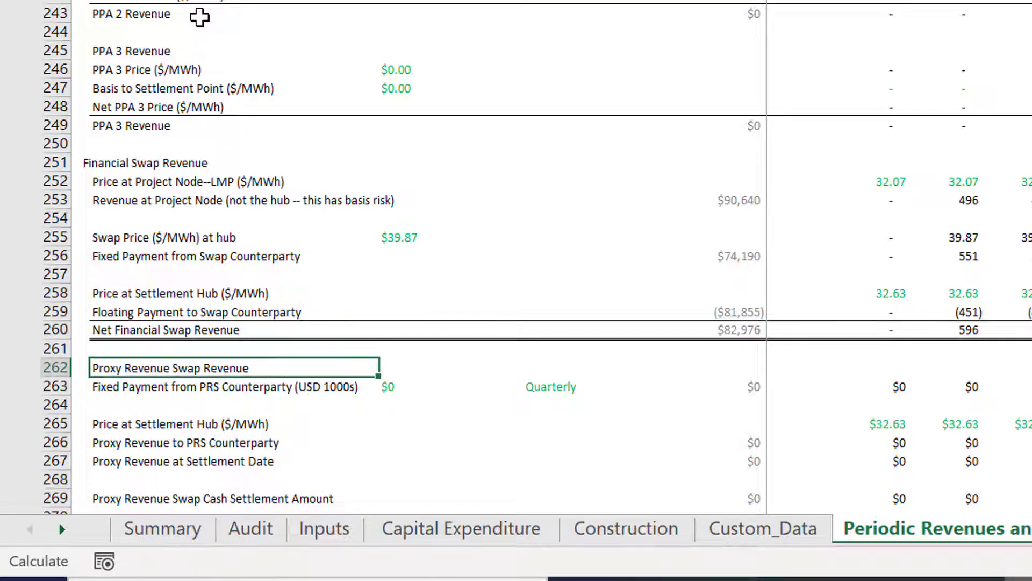
key("Left")
key("Right")
key("ctrl+x")
key("Left")
key("ctrl+v")
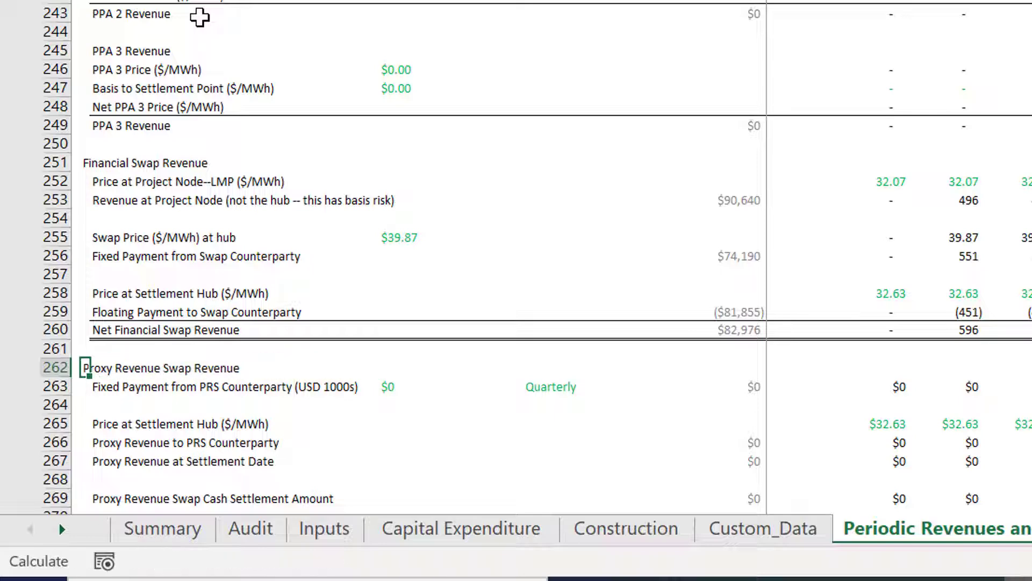
- Examine the layout of the rows from Proxy Revenue Swap Revenue down to Contract REC Revenue
key("Down")
key("Down")
key("Down")
key("Down")
key("Down")
key("Down")
key("Down")
key("Down")
key("Down")
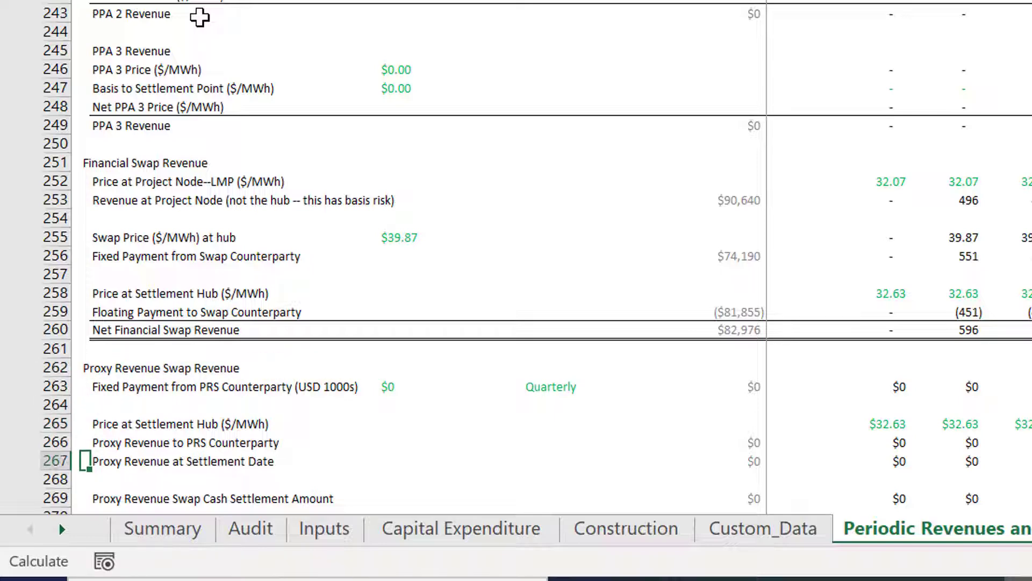
key("Down")
key("Down")
key("Down")
key("Down")
key("Down")
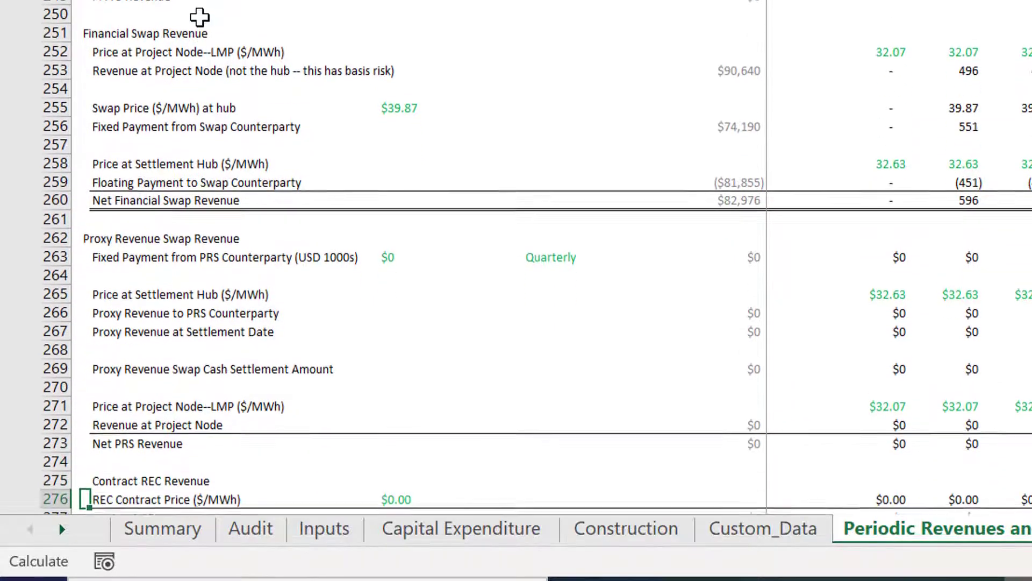
key("Up")
key("Up")
key("Up")
key("Up")
key("Up")
key("Up")
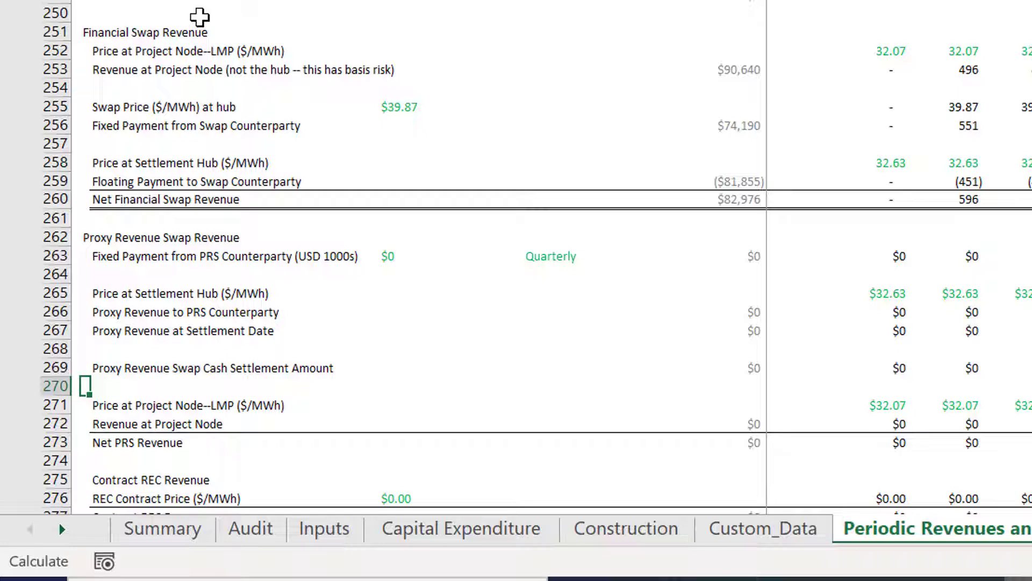
key("Down")
key("Down")
key("Down")
key("Down")
key("Down")
key("Down")
key("Down")
key("Down")
key("Down")
key("Down")
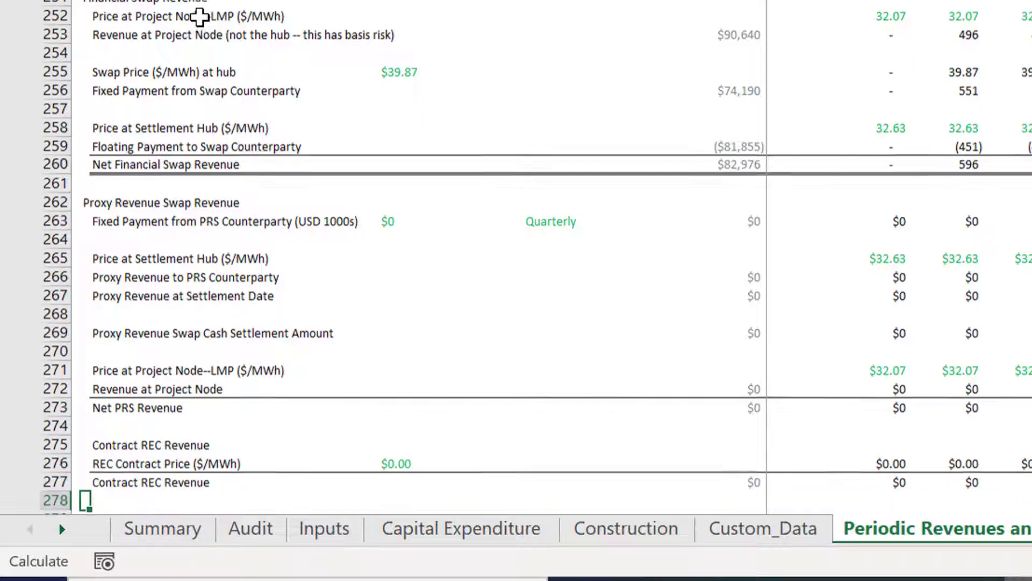
- Apply a total-row border with a double bottom line across the whole Net PRS Revenue row, from its label through all periods
key("Up")
key("Up")
key("Up")
key("Up")
key("Up")
key("Up")
key("Up")
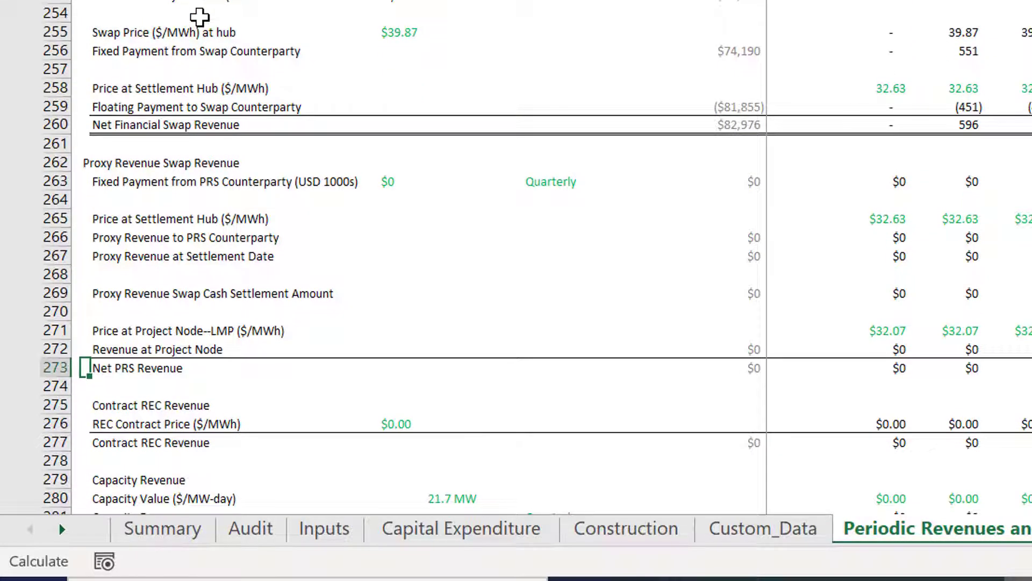
key("shift+Right")
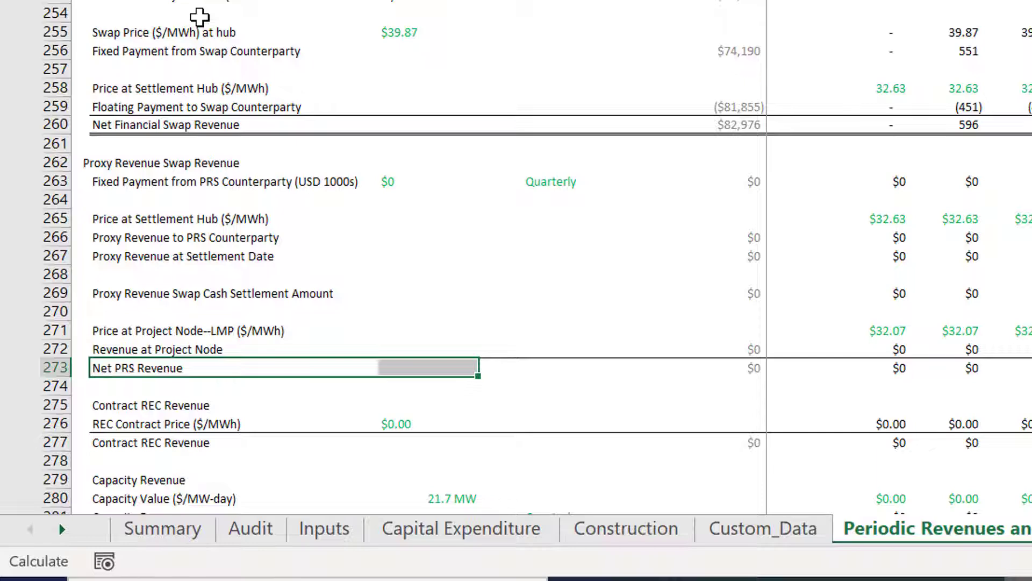
key("shift+Right")
key("shift+Right")
key("shift+Right")
key("shift+Right")
key("shift+Right")
key("ctrl+shift+Right")
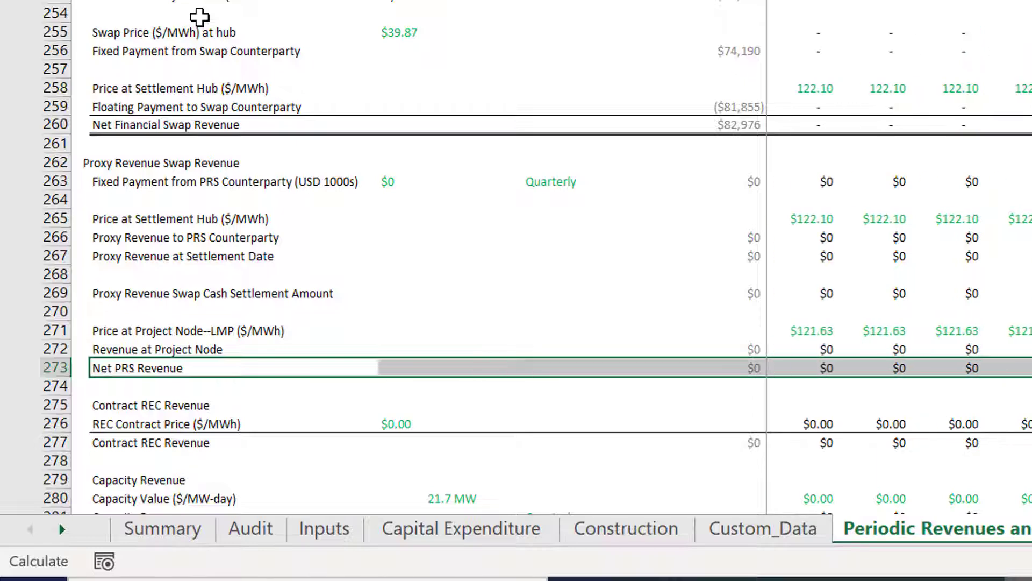
key("F9")
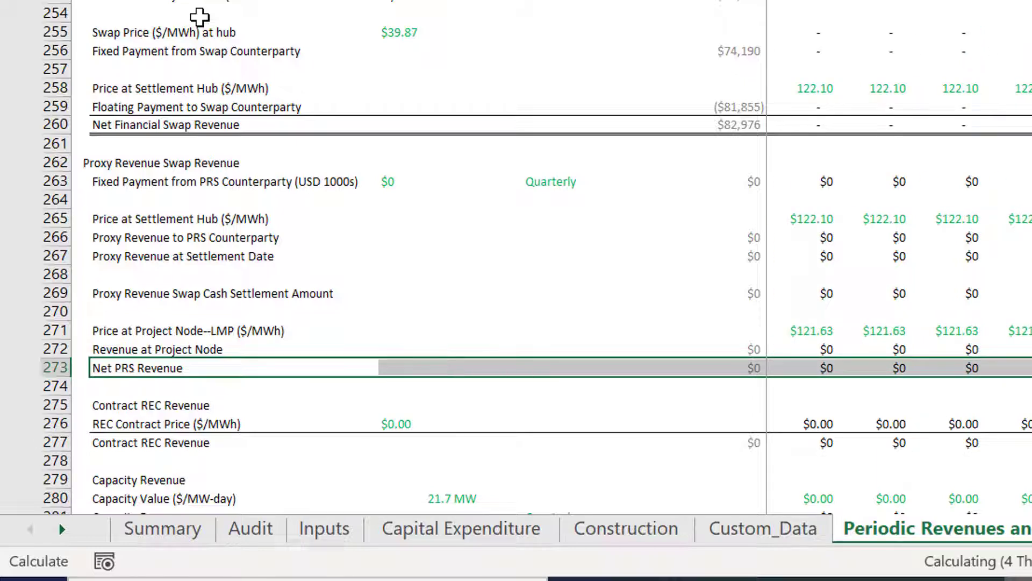
key("Right")
key("Right")
key("Right")
key("Right")
key("Right")
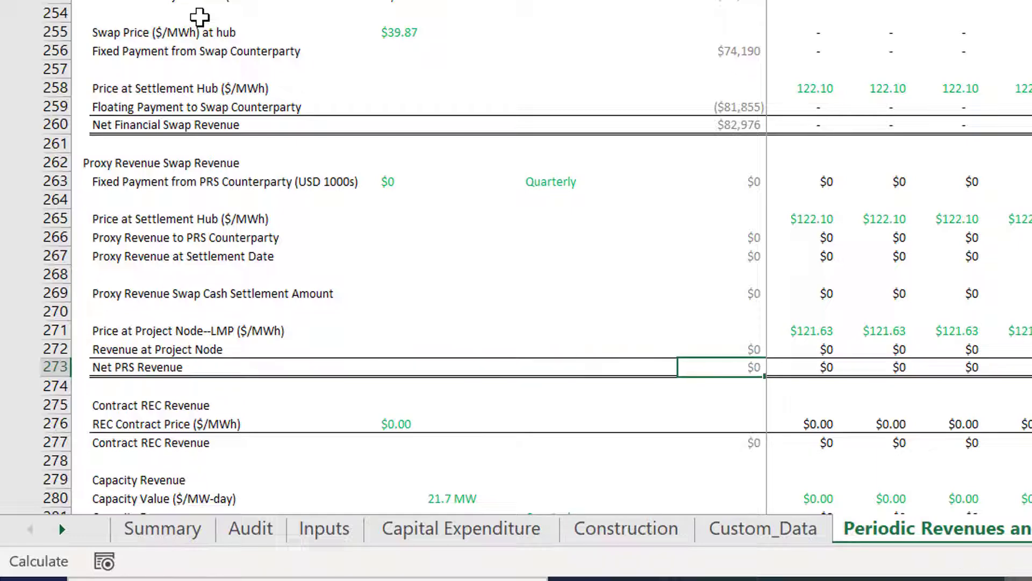
- Format the totals and period values in rows 266 and 267 without currency symbols, showing zeros as dashes
key("Up")
key("Up")
key("Up")
key("Up")
key("Up")
key("Up")
key("Up")
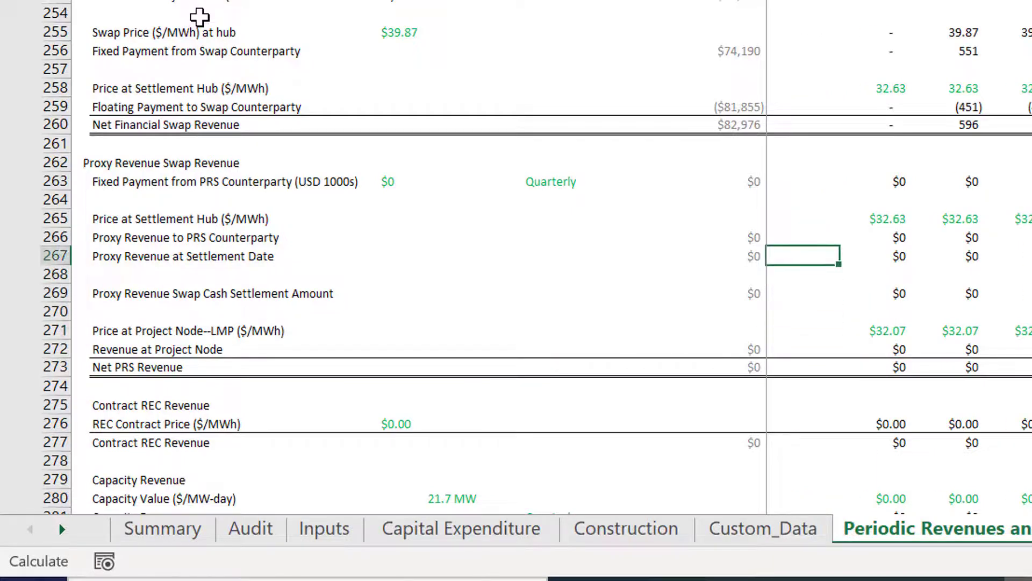
key("Left")
key("shift+Down")
key("shift+Right")
key("shift+Right")
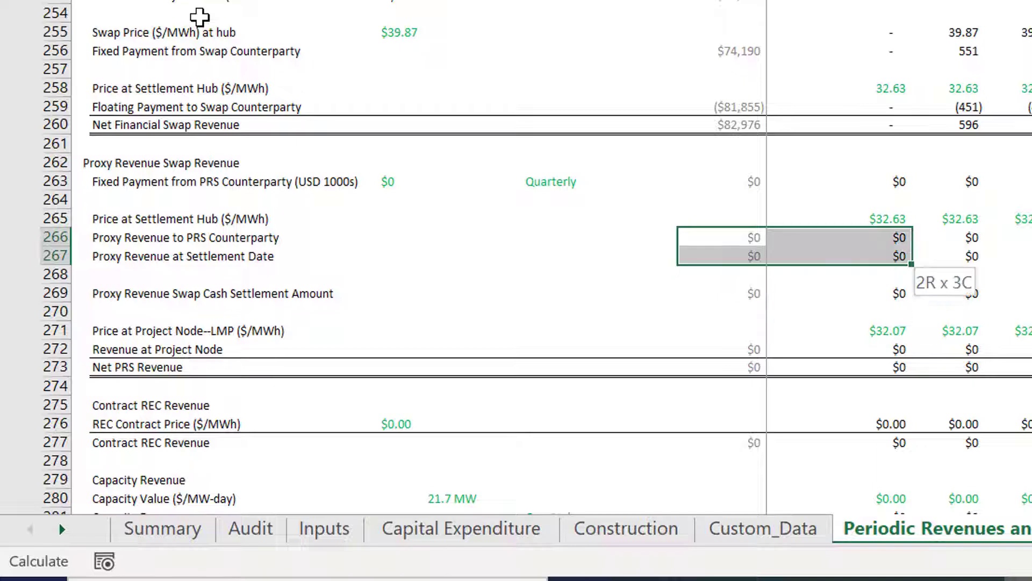
key("ctrl+shift+Right")
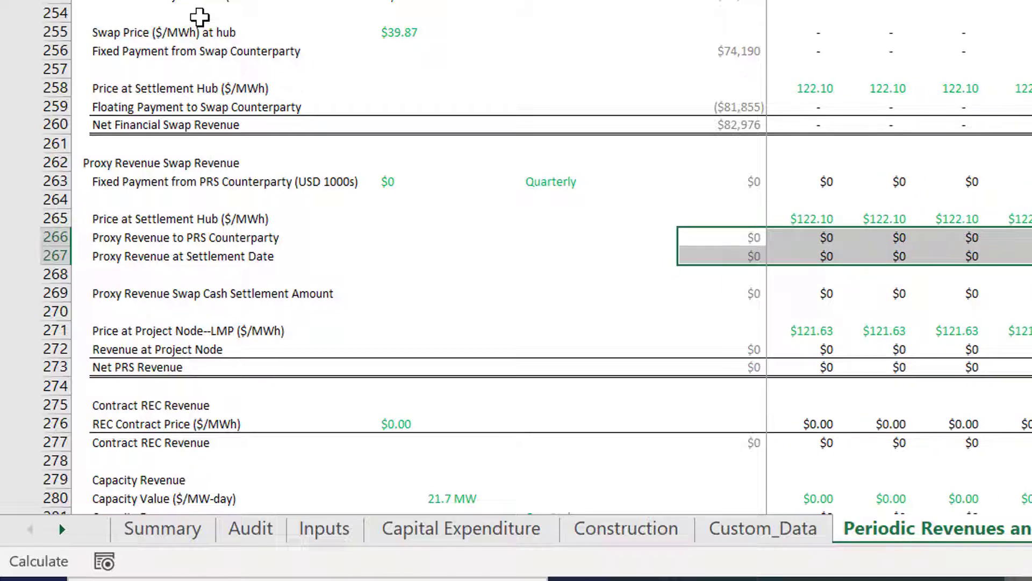
key("F9")
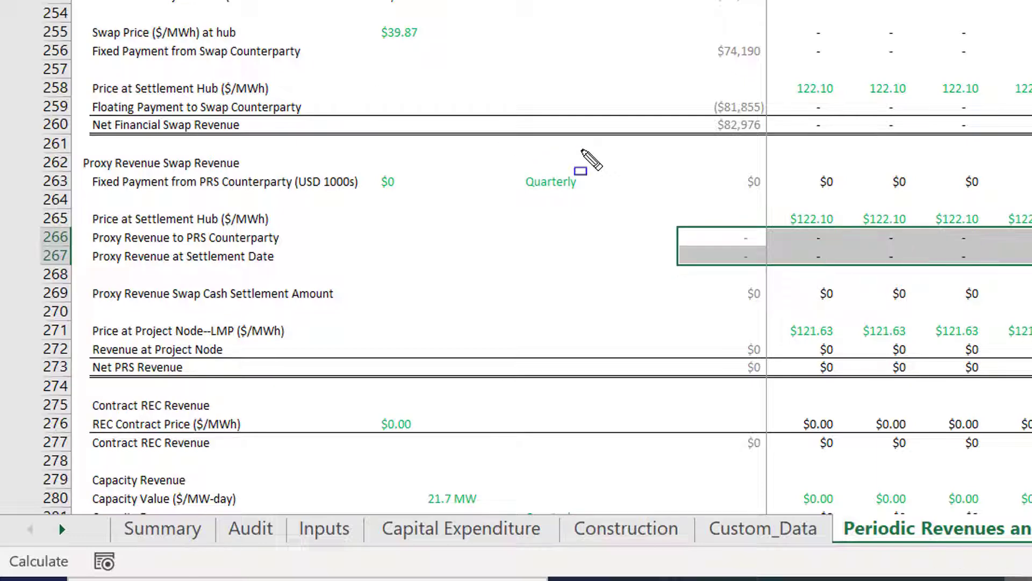
- Examine the rows below the Proxy Revenue Swap section, from Contract REC Revenue through Capacity Revenue to State PTC Revenue
key("Left")
key("Left")
key("Right")
key("Right")
key("Right")
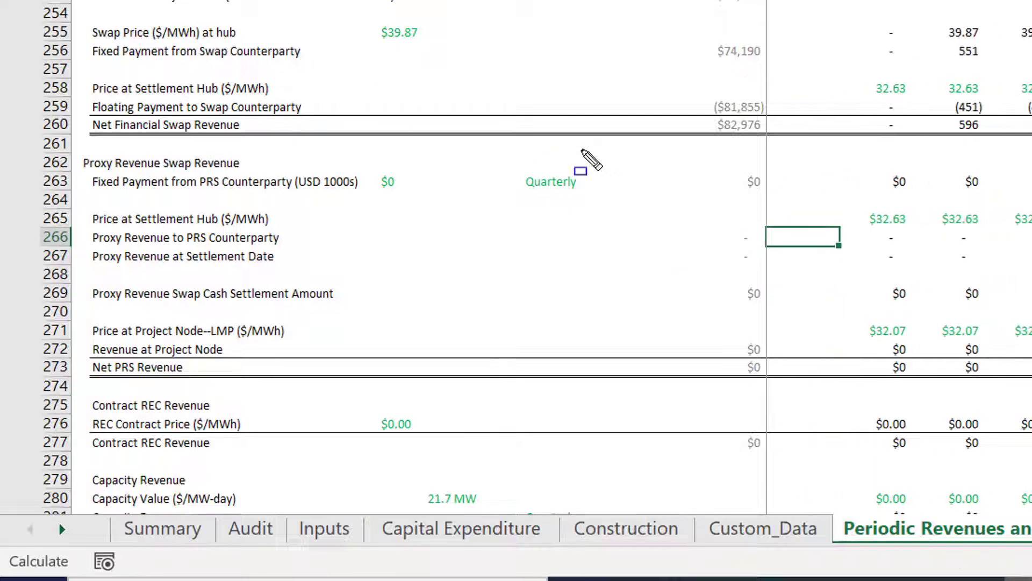
key("Down")
key("Down")
key("Down")
key("Down")
key("Down")
key("Down")
key("Down")
key("Down")
key("Down")
key("Down")
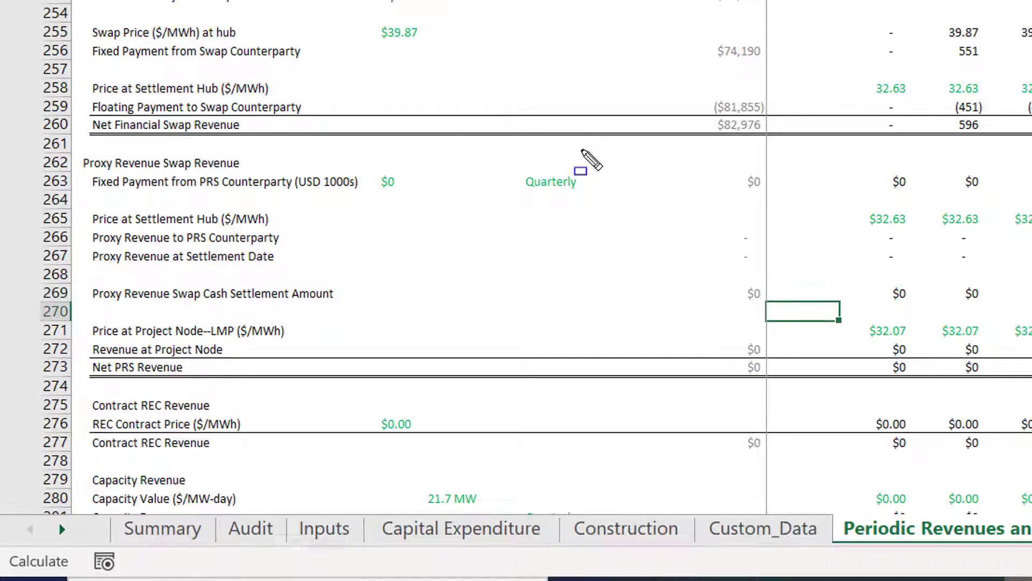
key("Down")
key("Down")
key("Down")
key("Down")
key("Down")
key("Down")
key("Down")
key("Down")
key("Down")
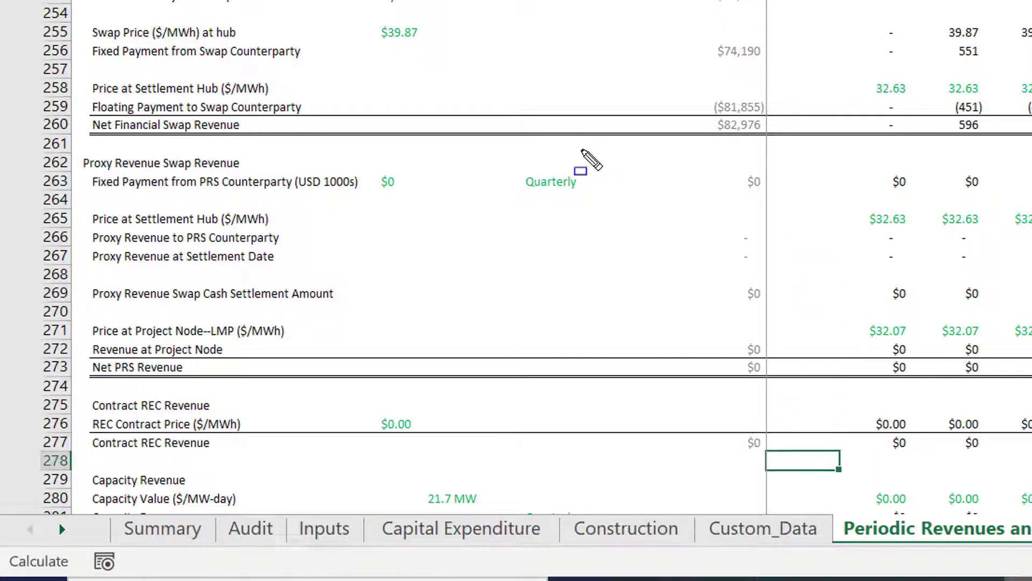
key("Down")
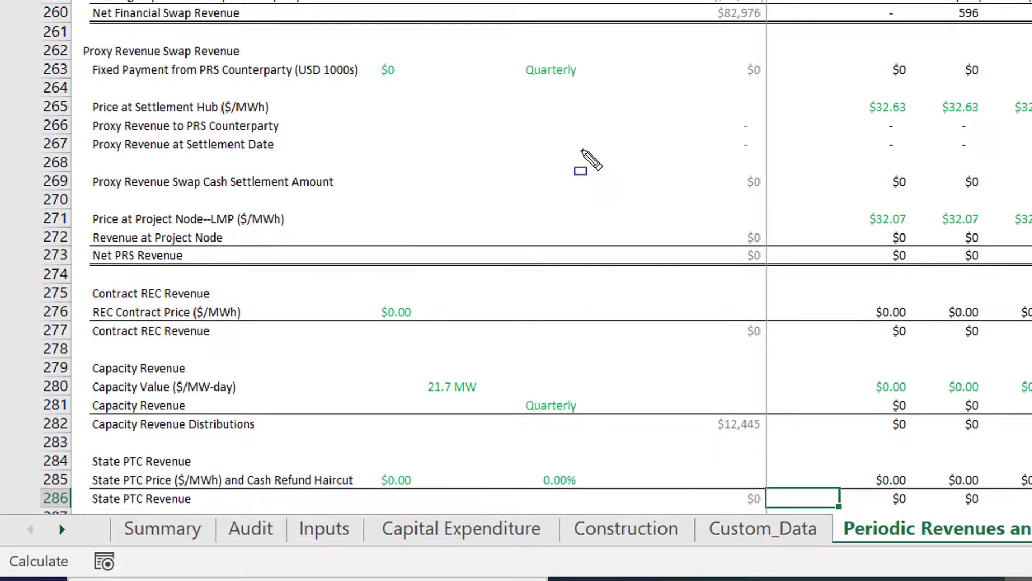
- Insert a blank row at row 275, directly above Contract REC Revenue
key("Up")
key("Left")
key("Home")
key("Up")
key("Up")
key("Up")
key("Up")
key("Up")
key("Up")
key("Up")
key("Up")
key("Up")
key("Up")
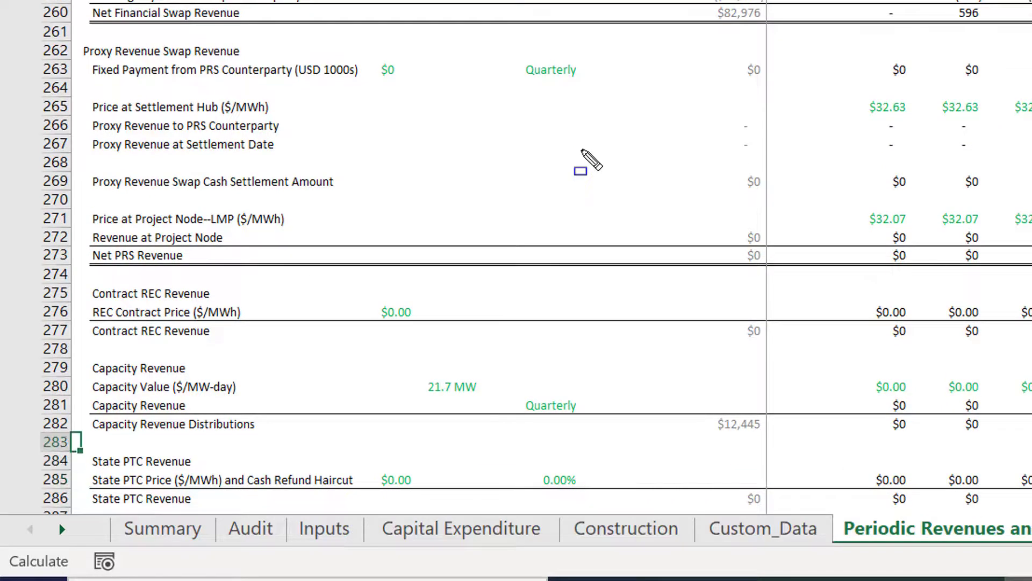
key("Right")
key("Right")
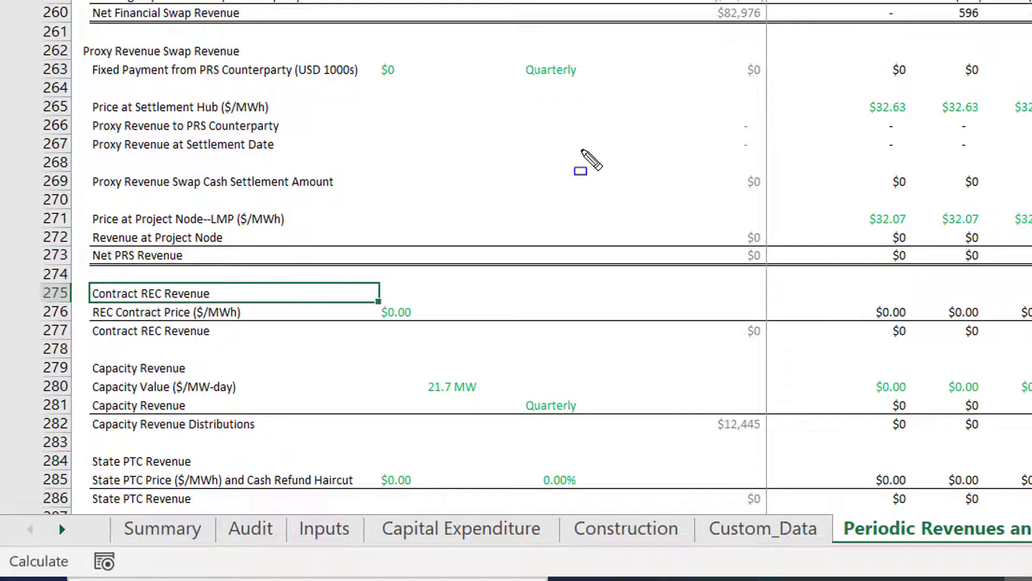
key("shift+space")
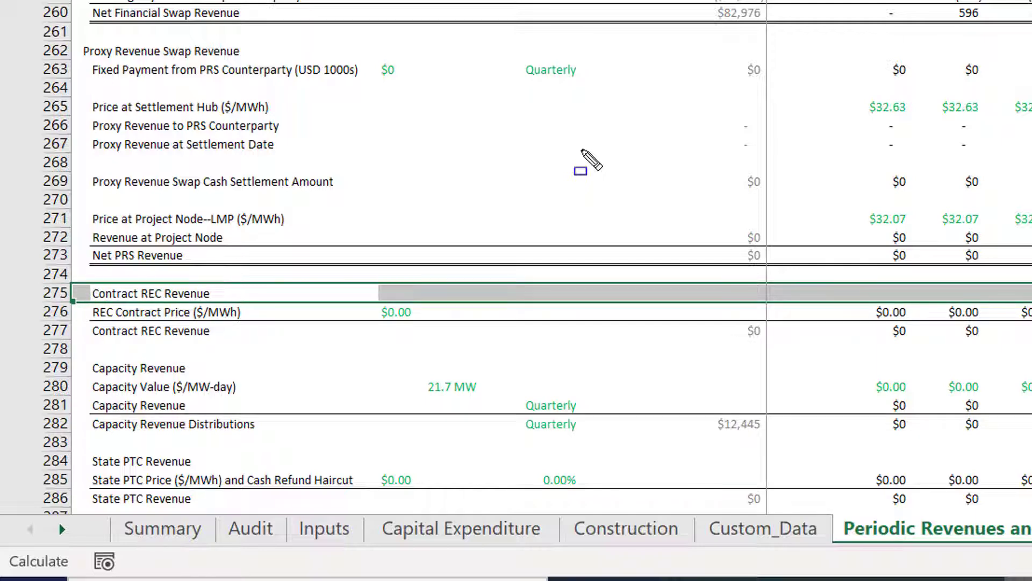
key("ctrl+shift+plus")
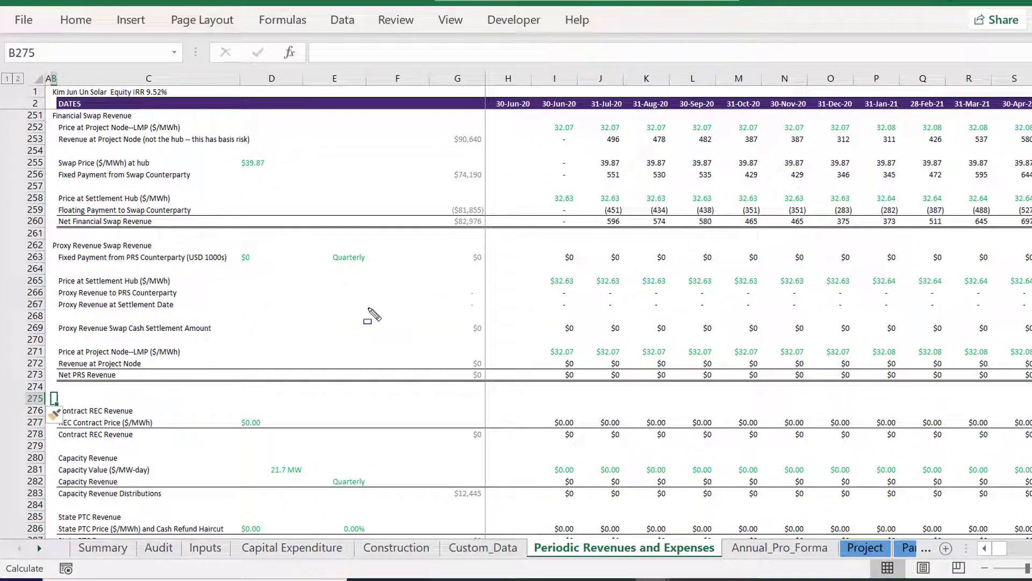
- Enter the section heading Renewable Energy Credit in cell B275
type("Rene")
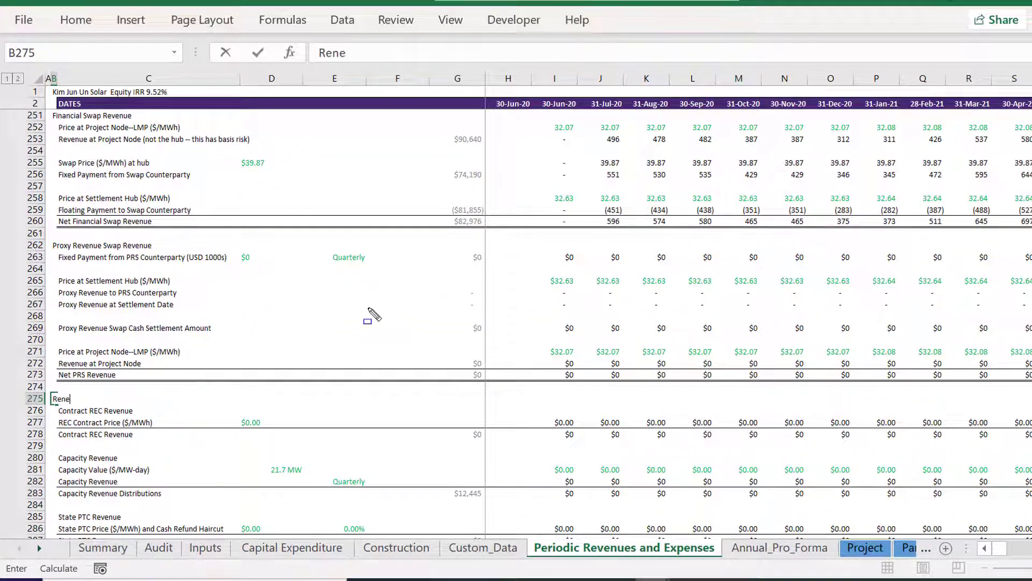
type("wable Ern")
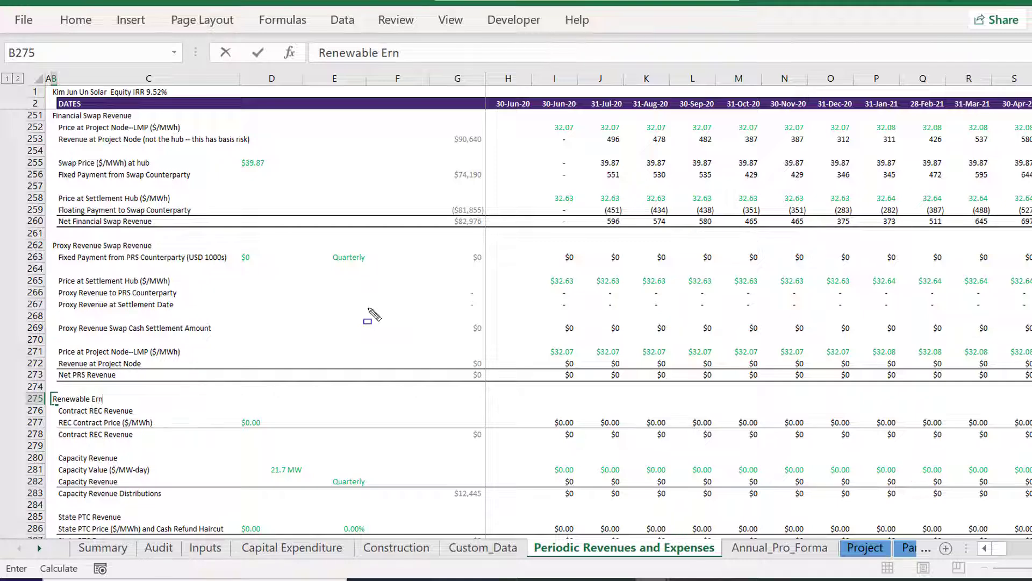
key("BackSpace")
key("BackSpace")
type("nergy")
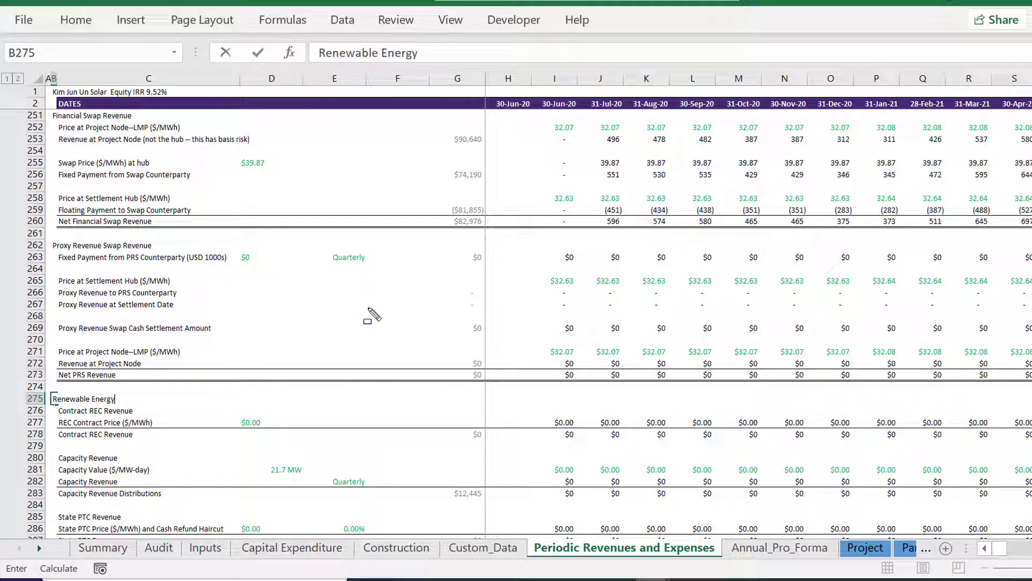
type(" Credi")
key("Return")
key("Return")
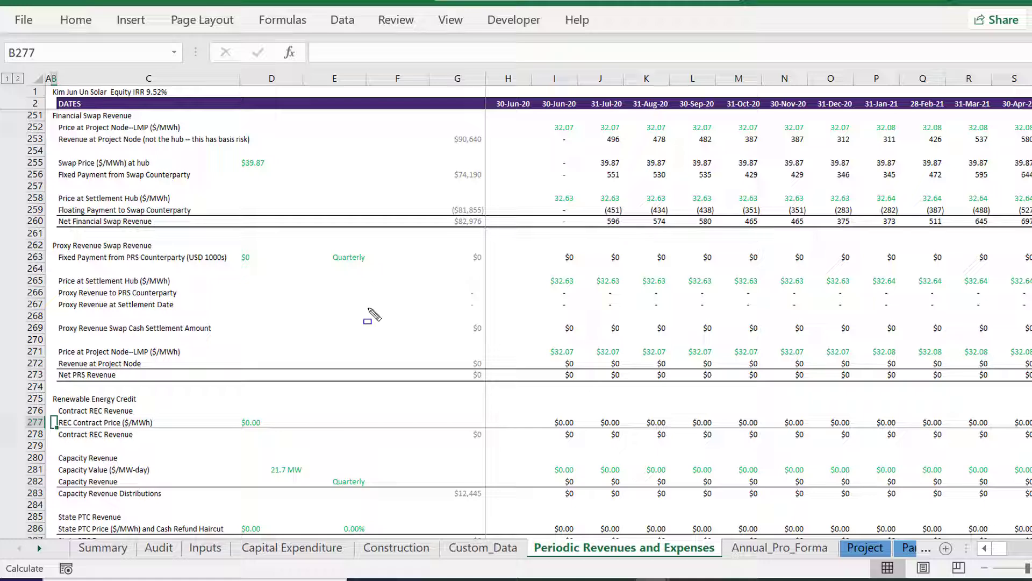
- Toggle the sum column option for column G in the Format Options and colour the sheet, keeping column B as title column
key("ctrl+alt+c")
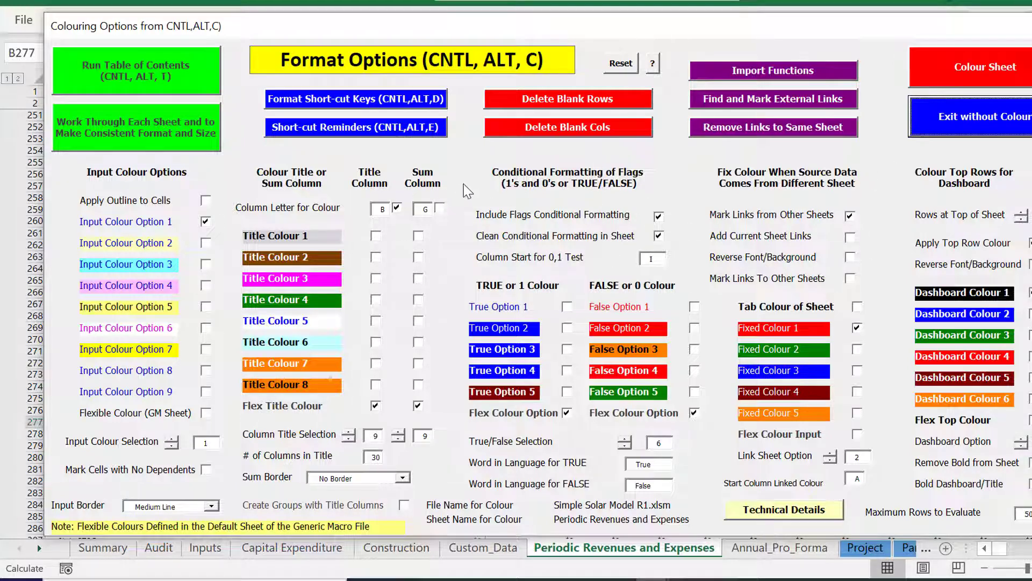
left_click(439, 208)
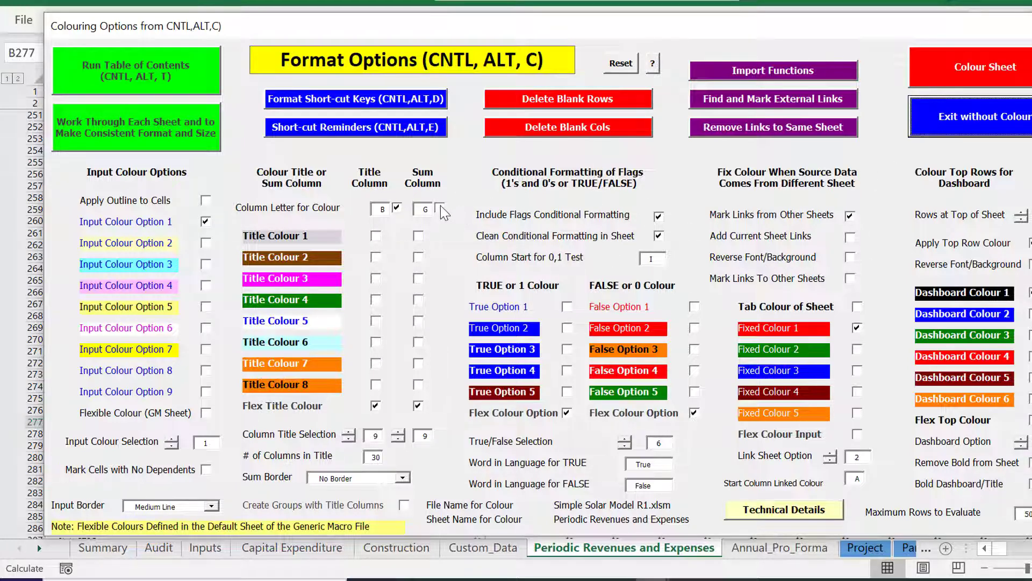
left_click(974, 63)
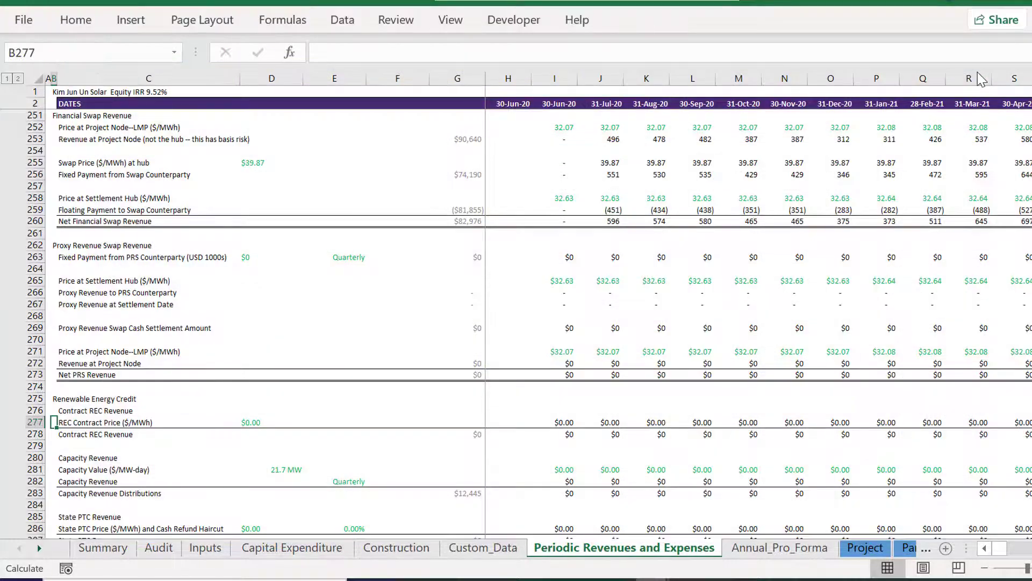
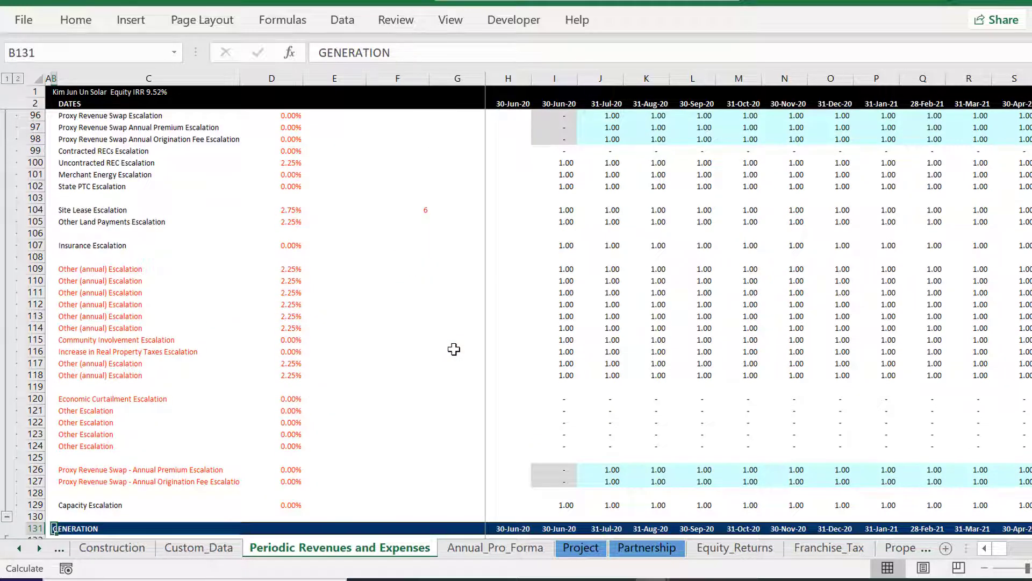
- Rewrite the GENERATION section heading in cell B131 as Generation
type("Generation")
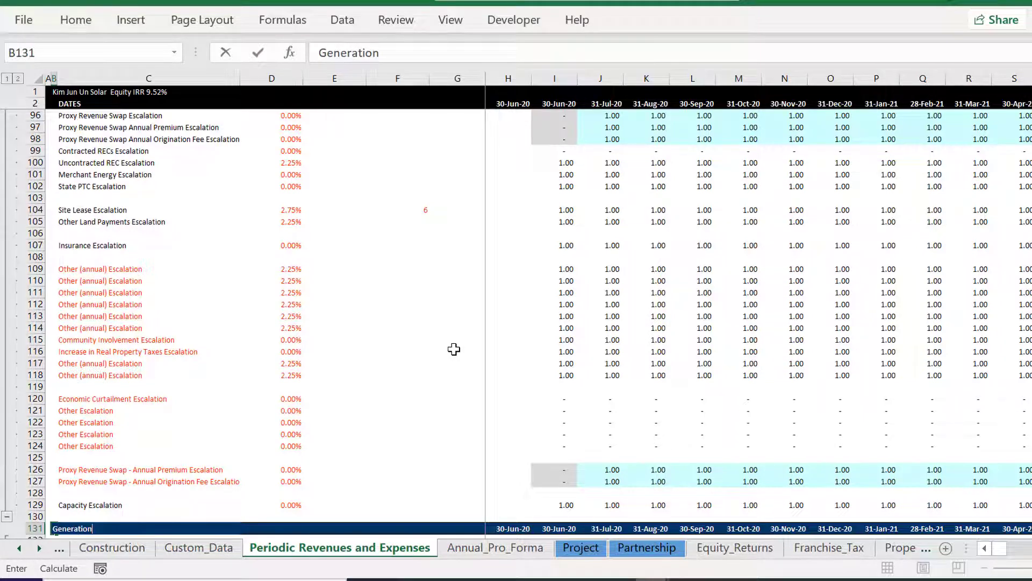
key("Return")
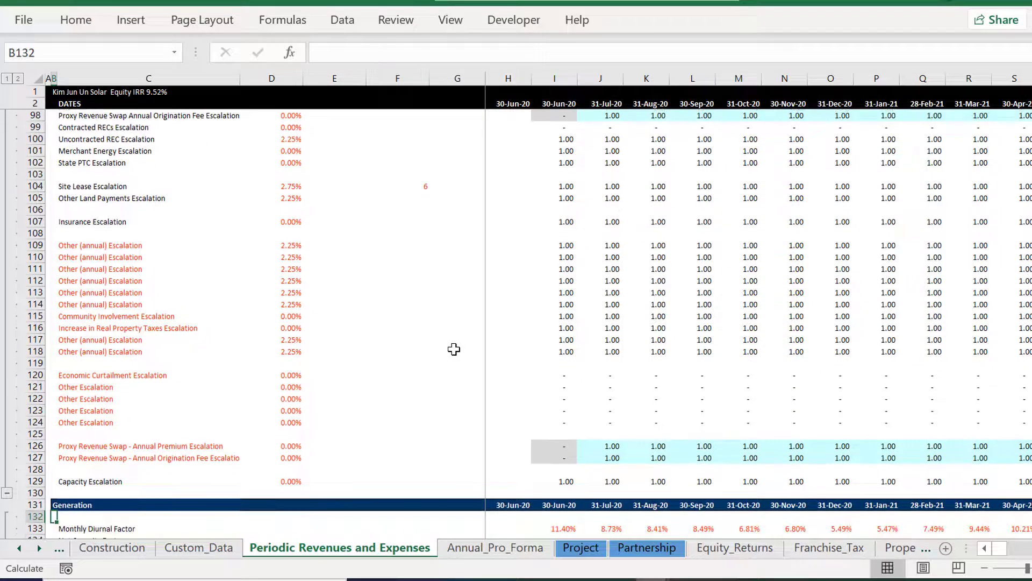
- Look through the PPA, Financial Swap Revenue and Proxy Revenue Swap Revenue sections to check their layout below the Generation section
key("ctrl+Down")
key("Down")
key("Down")
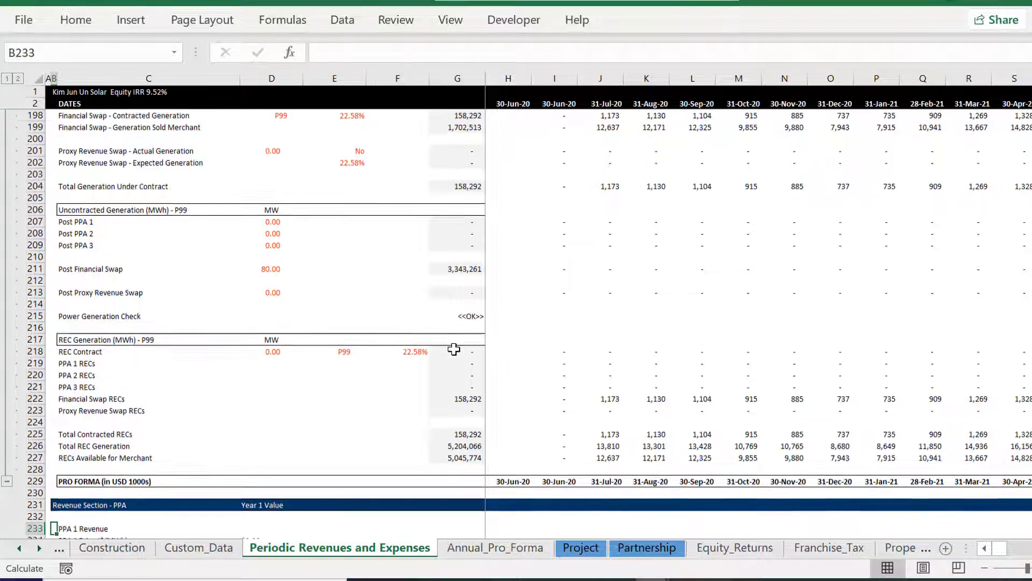
key("Up")
key("Up")
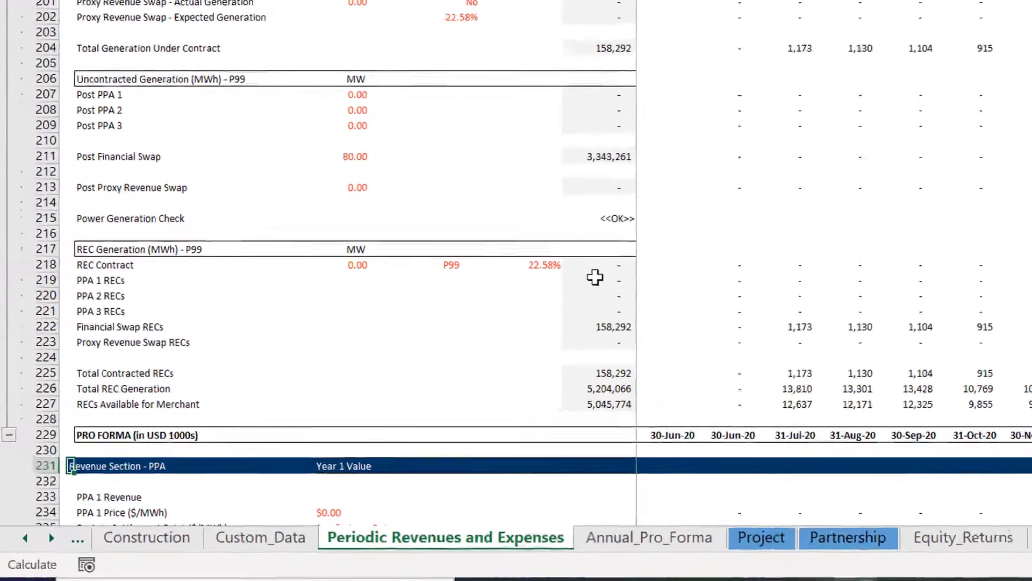
key("Page_Down")
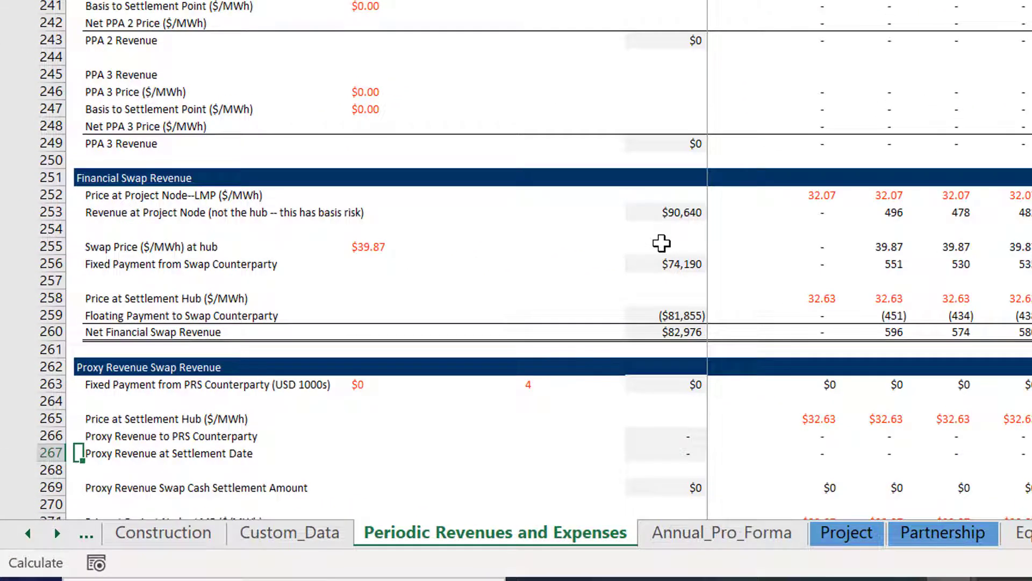
key("Up")
key("Up")
key("Up")
key("Up")
key("Up")
key("Up")
key("Up")
key("Up")
key("Up")
key("Up")
key("Up")
key("Up")
key("Up")
key("Up")
key("Up")
key("Up")
key("Up")
key("Up")
key("Up")
key("Up")
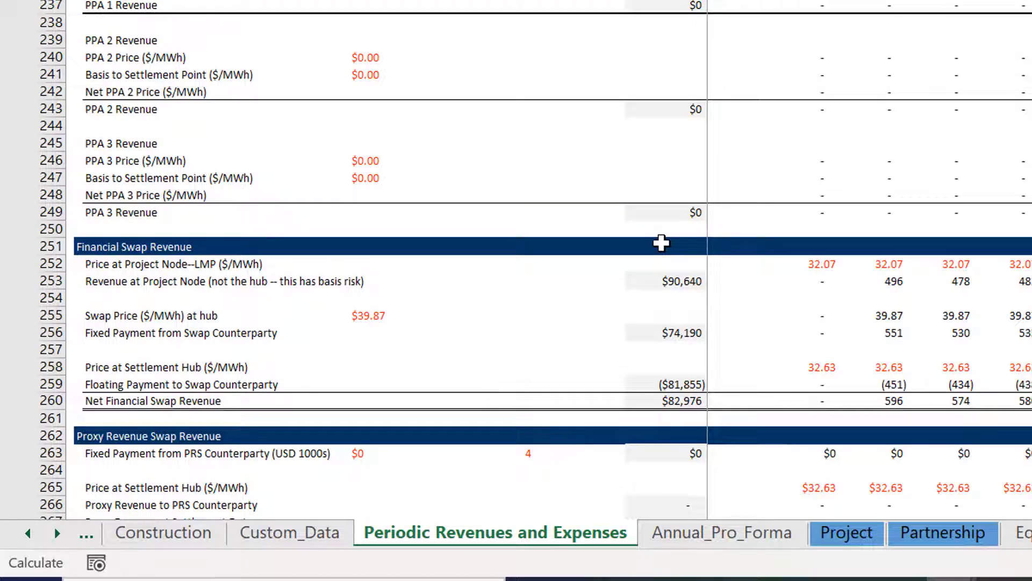
key("Down")
key("Down")
key("Down")
key("Down")
key("Down")
key("Down")
key("Down")
key("Down")
key("Down")
key("Down")
key("Down")
key("Down")
key("Down")
key("Down")
key("Down")
key("Down")
key("Down")
key("Down")
key("Down")
key("Down")
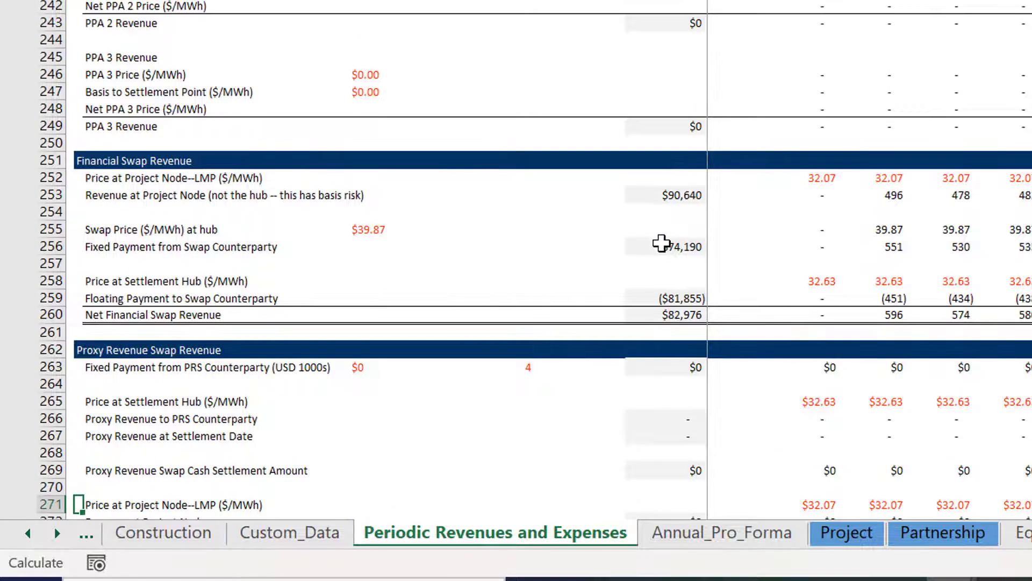
key("Down")
key("Down")
key("Down")
key("Up")
key("Up")
key("Up")
key("Up")
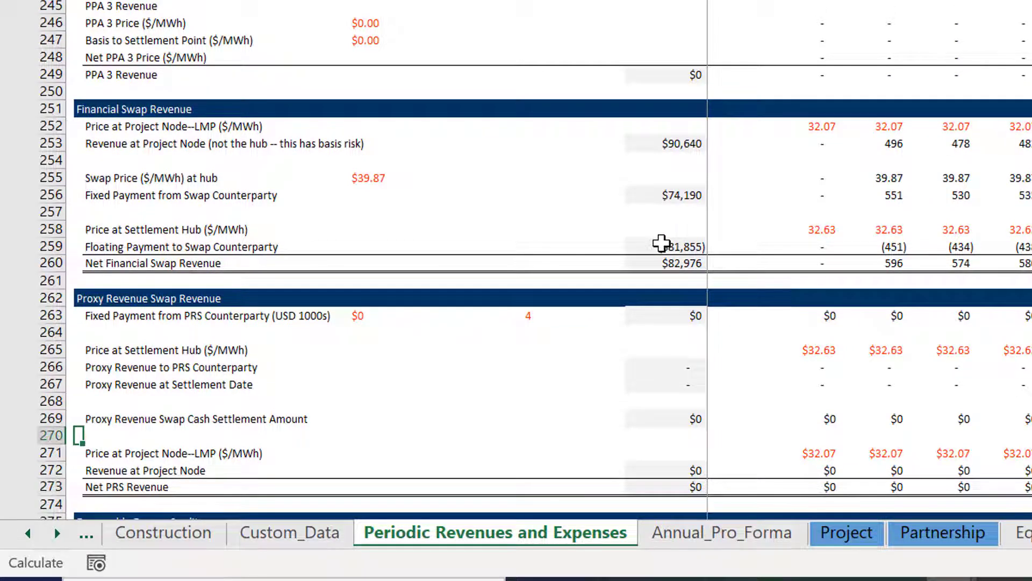
key("Up")
key("Up")
key("Up")
key("Up")
key("Up")
key("Up")
key("Up")
key("Up")
key("Up")
- Examine the column I formulas for Price at Settlement Hub, Revenue at Project Node and Price at Project Node in Financial Swap Revenue
key("Right")
key("Right")
key("Right")
key("Right")
key("Right")
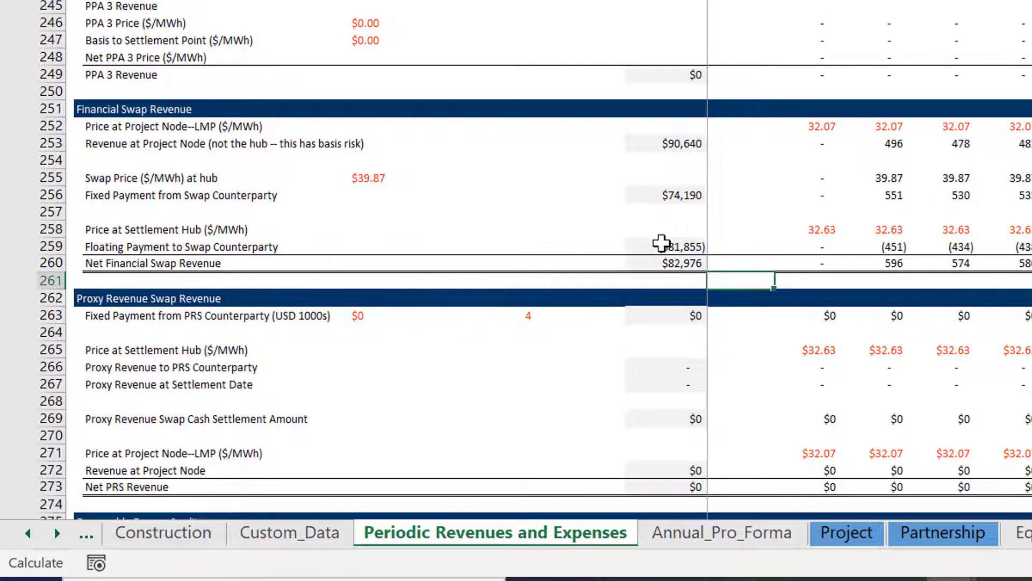
key("Up")
key("Up")
key("Up")
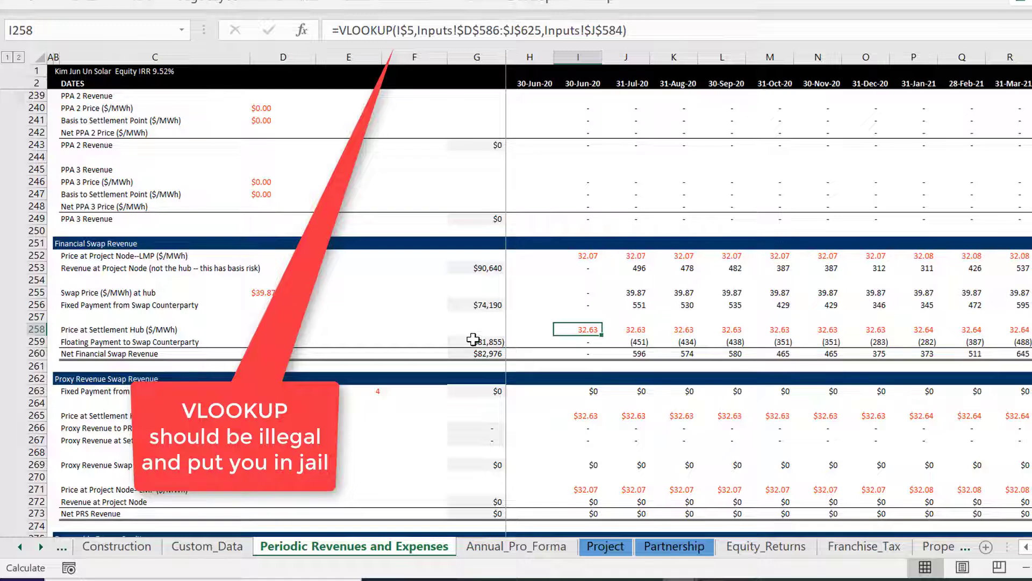
key("Up")
key("Up")
key("Up")
key("Up")
key("Up")
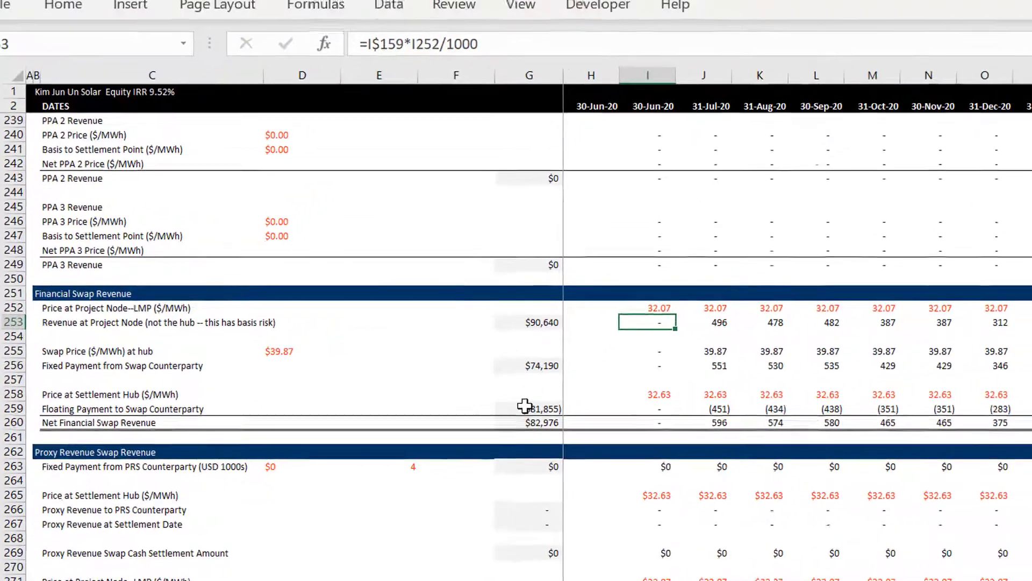
key("F2")
key("Escape")
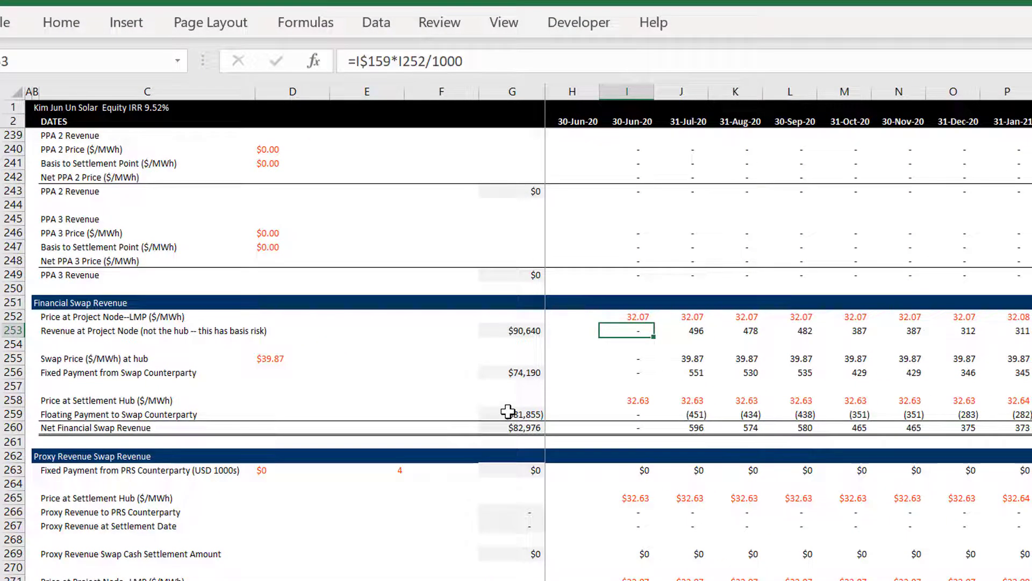
key("Up")
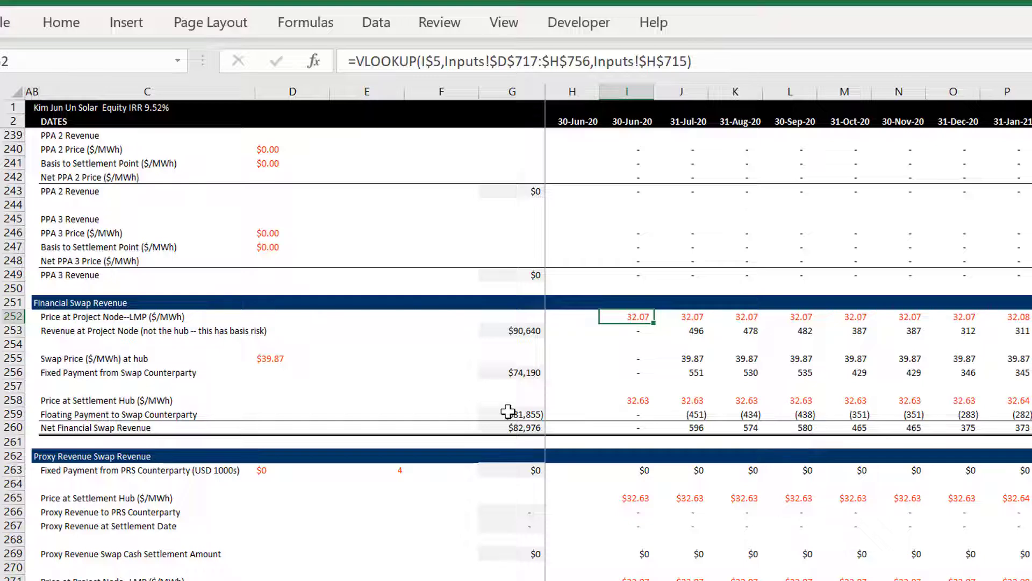
key("shift+space")
key("Down")
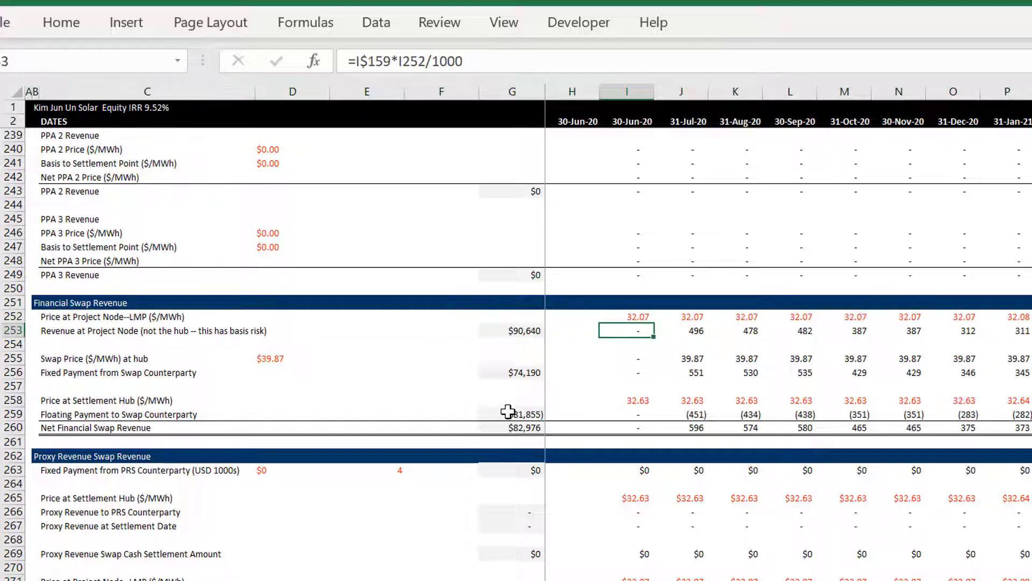
- Insert five blank rows at row 253, directly above Revenue at Project Node
key("shift+space")
key("ctrl+shift+equal")
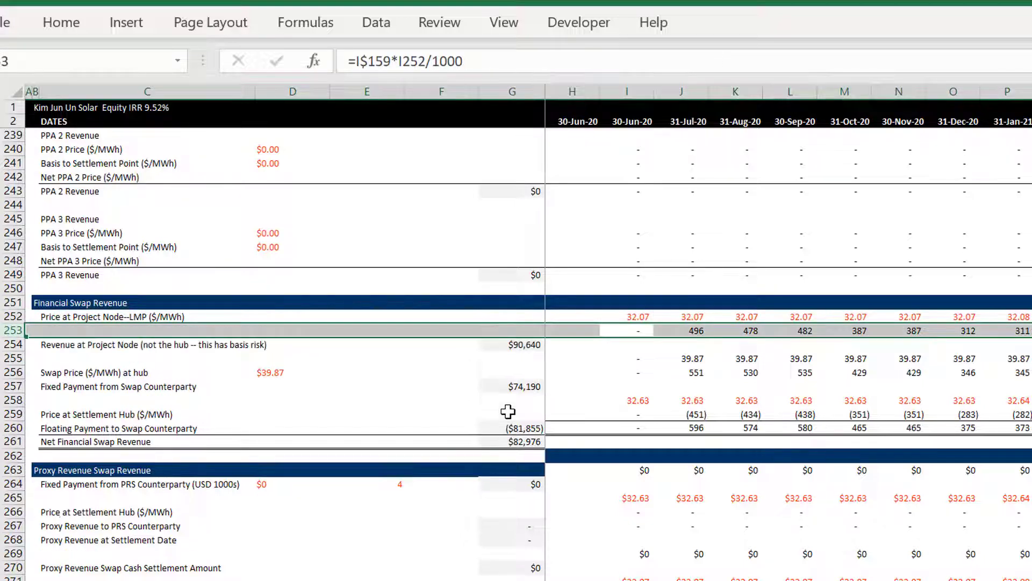
key("ctrl+shift+equal")
key("ctrl+shift+equal")
key("ctrl+shift+equal")
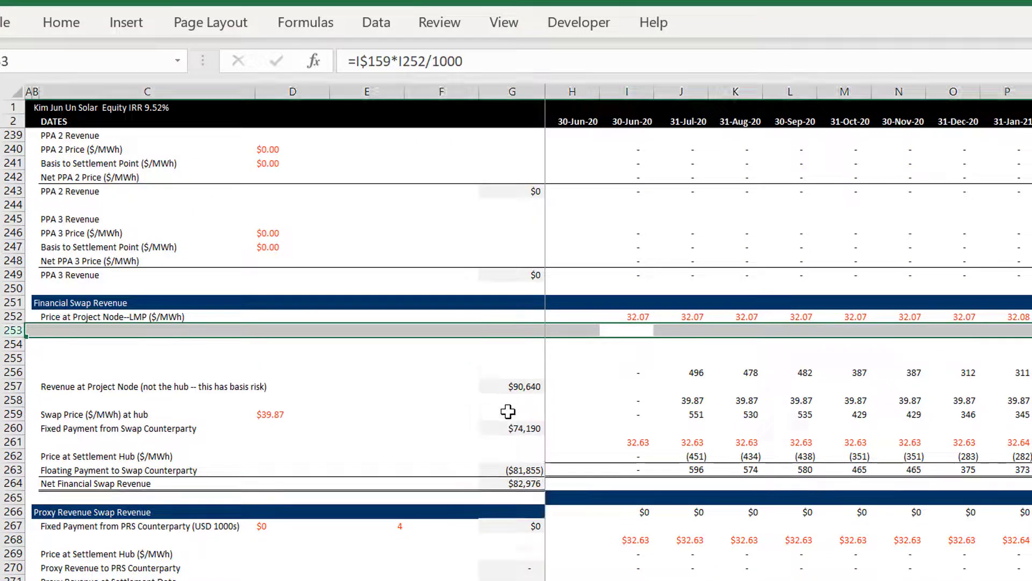
key("ctrl+shift+equal")
key("Up")
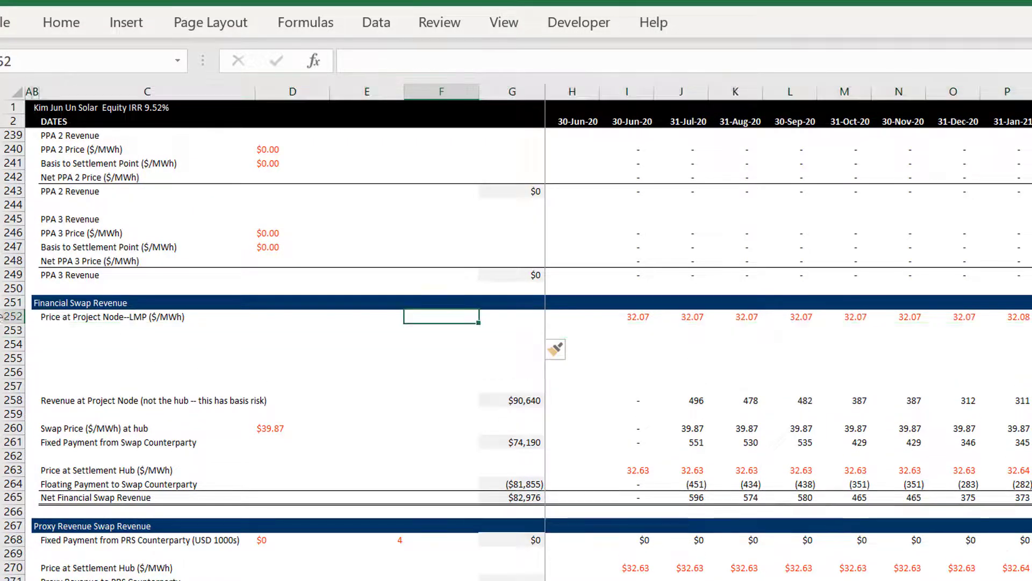
- Shift the Price at Project Node--LMP row down to row 253, leaving a blank row under the Financial Swap Revenue heading
left_click_drag(7, 313, 7, 313)
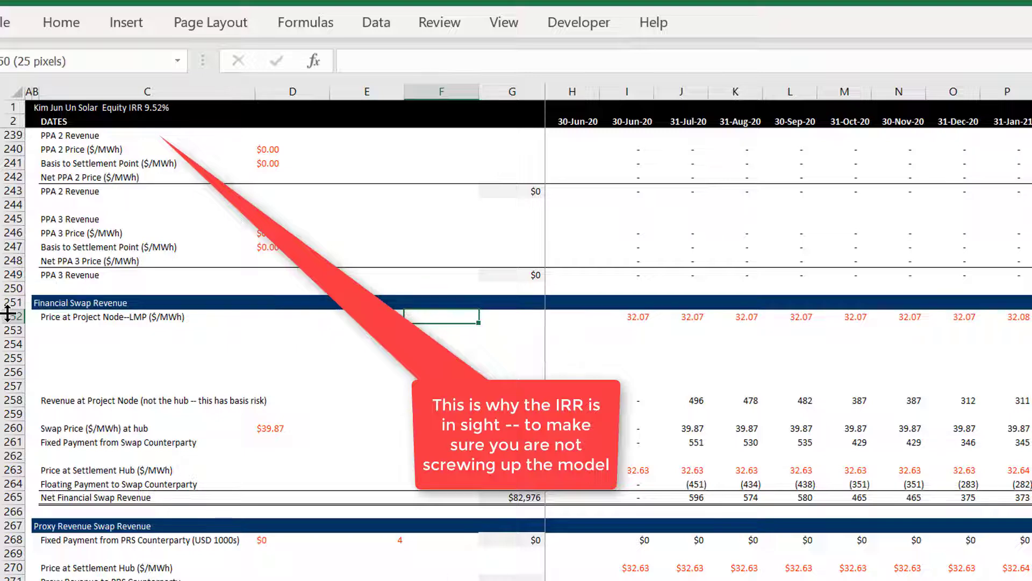
left_click(98, 348)
left_click(6, 317)
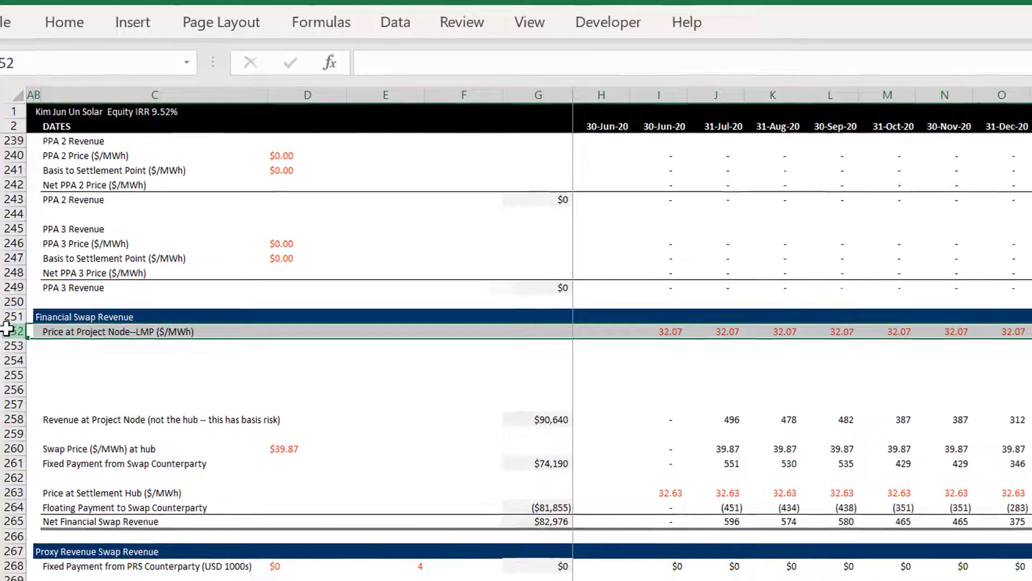
left_click(7, 342)
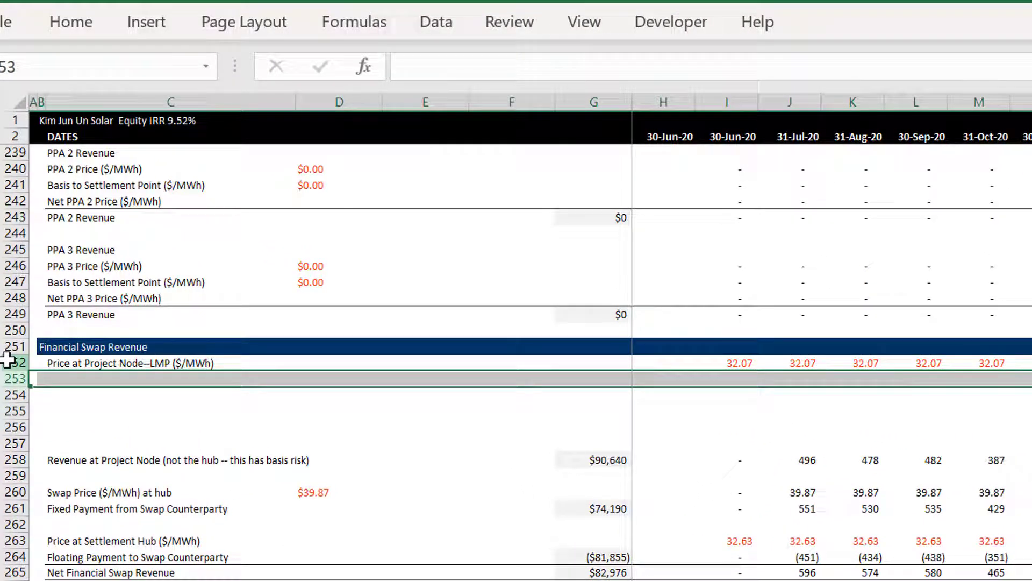
key("Down")
key("ctrl+z")
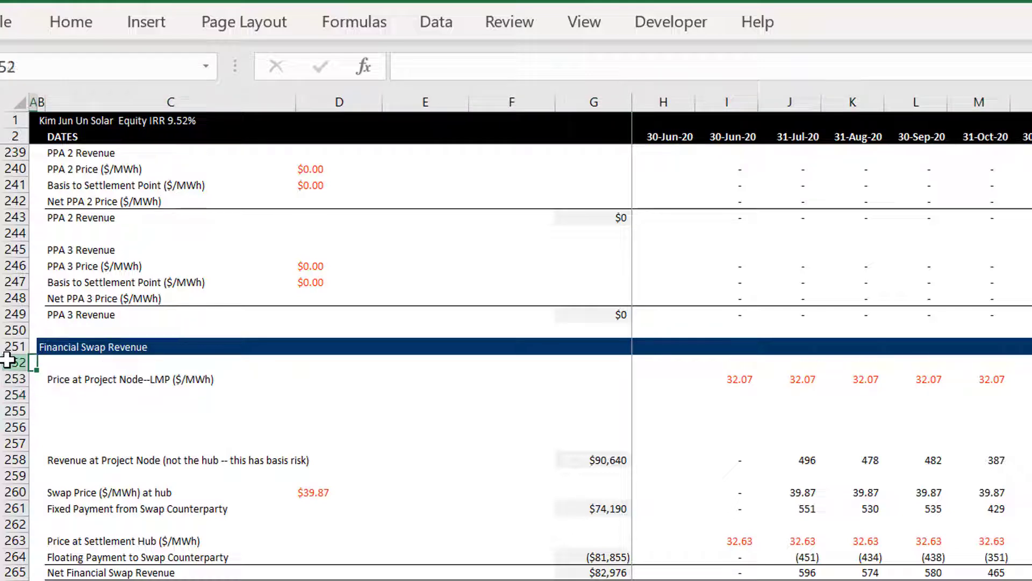
- Insert three more blank rows at row 253, directly above Price at Project Node--LMP
key("Down")
key("shift+space")
key("ctrl+shift+plus")
key("ctrl+shift+plus")
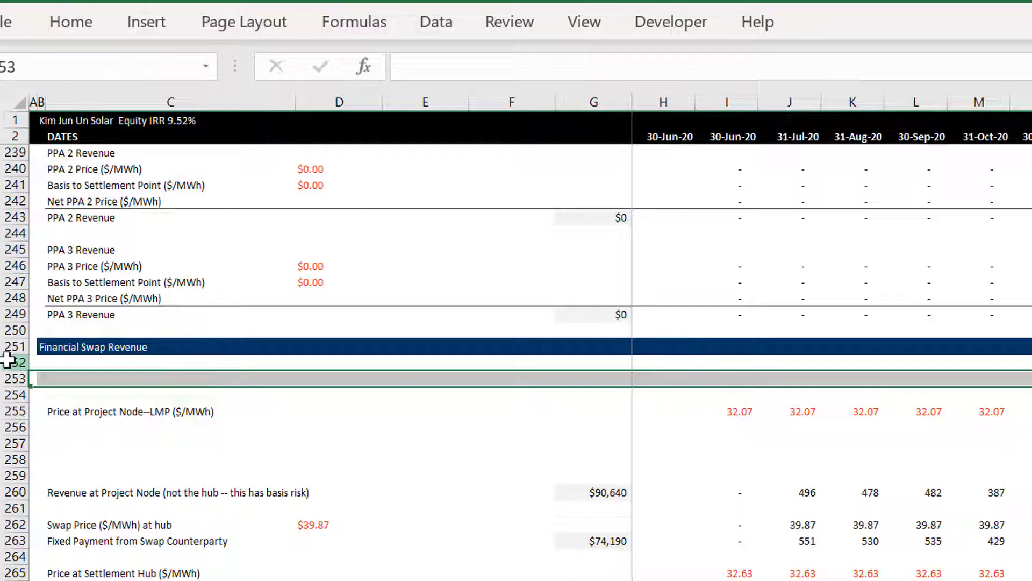
key("ctrl+shift+plus")
- Delete the four blank rows 257 to 260 between Price at Project Node--LMP and Revenue at Project Node
key("Down")
key("Down")
key("Down")
key("Down")
key("Down")
key("Up")
key("shift+space")
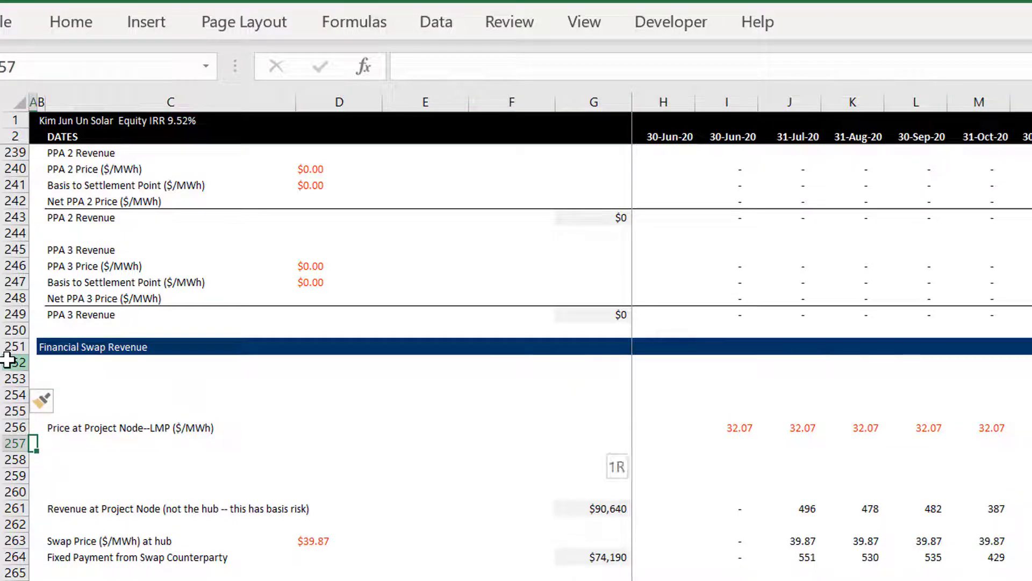
key("shift+Down")
key("shift+Down")
key("shift+Down")
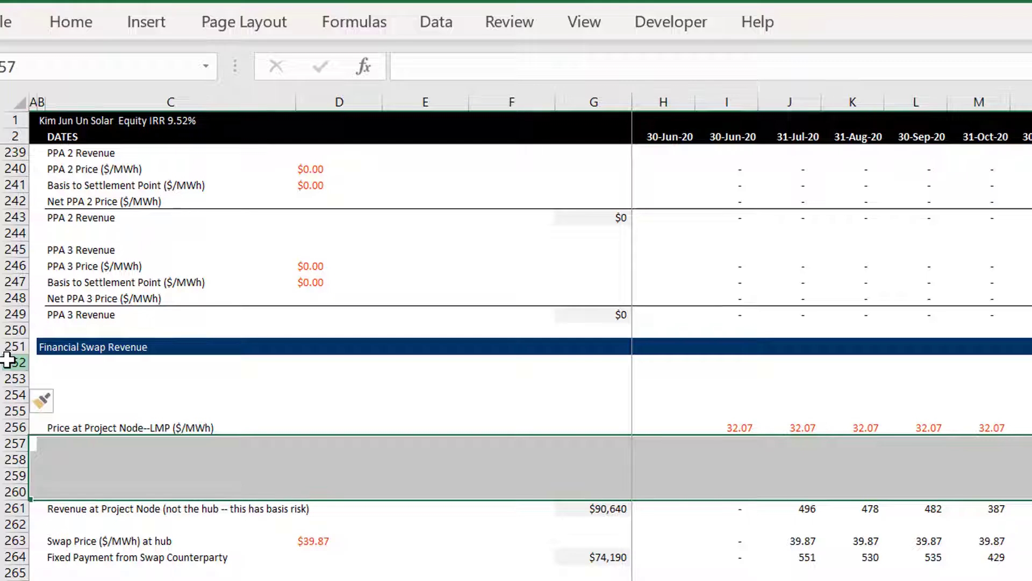
key("ctrl+minus")
- Delete the blank rows 252 to 255 under the Financial Swap Revenue heading
key("Up")
key("Up")
key("Up")
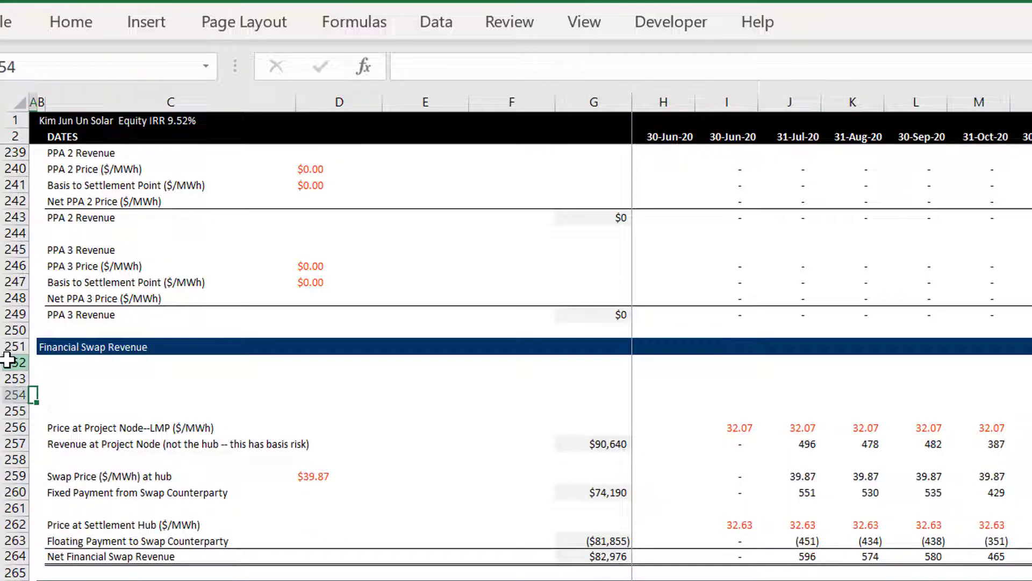
key("Up")
key("Right")
key("Right")
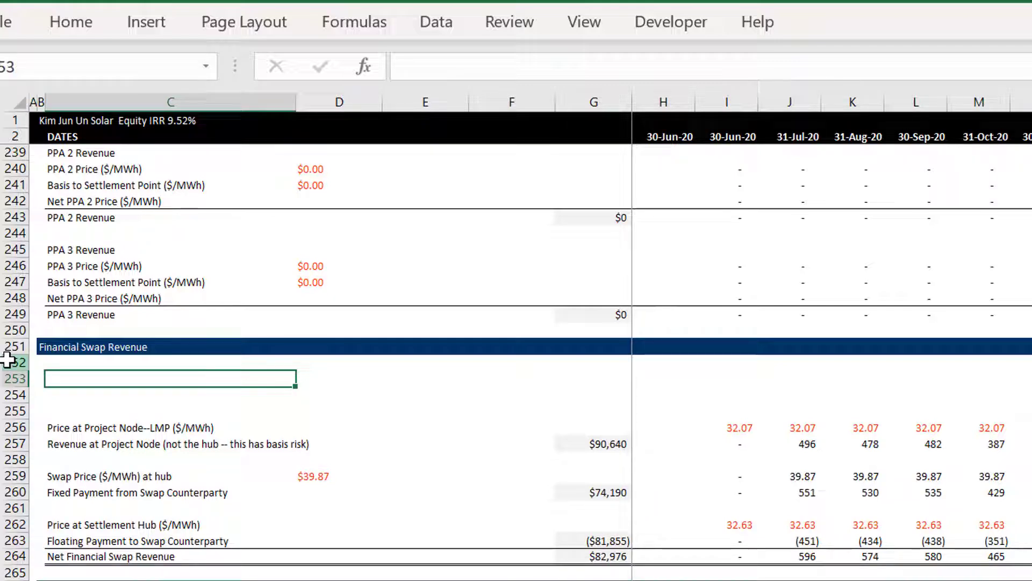
left_click(7, 360)
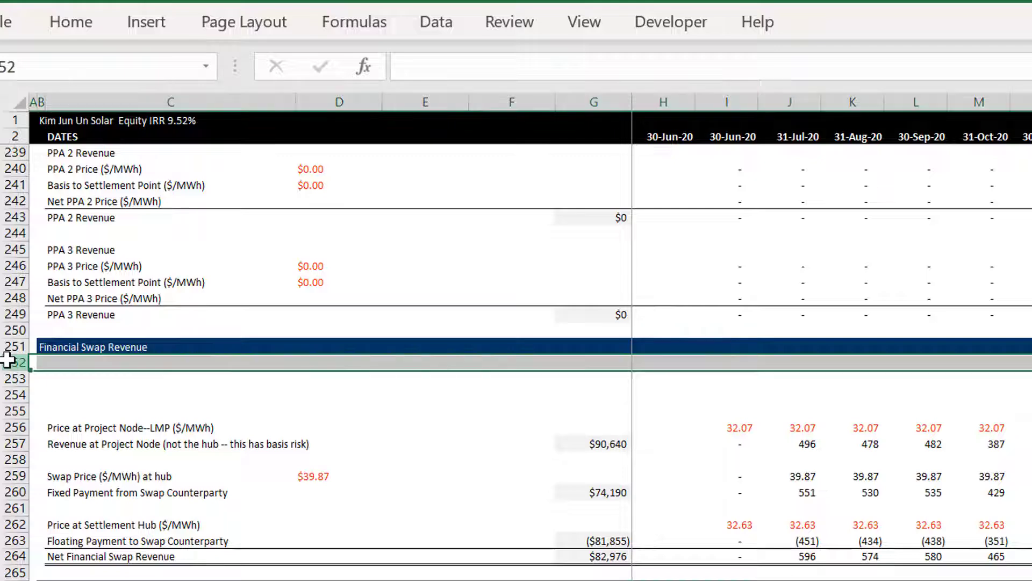
key("shift+Down")
key("shift+Down")
key("shift+Down")
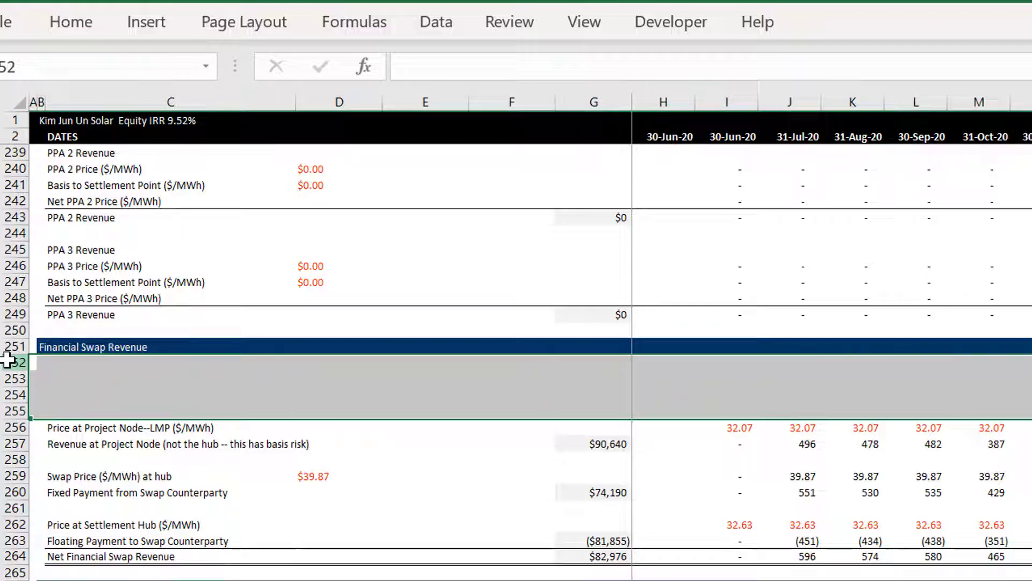
key("ctrl+minus")
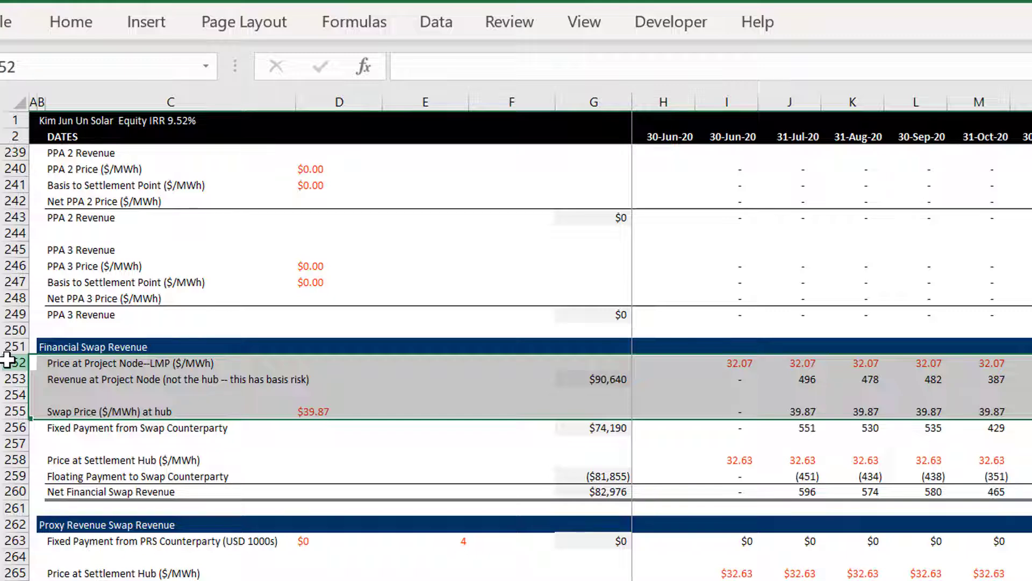
- Insert four blank rows at rows 252 to 255, directly below the Financial Swap Revenue heading
key("ctrl+shift+plus")
key("Down")
key("Down")
key("Down")
key("Down")
key("Down")
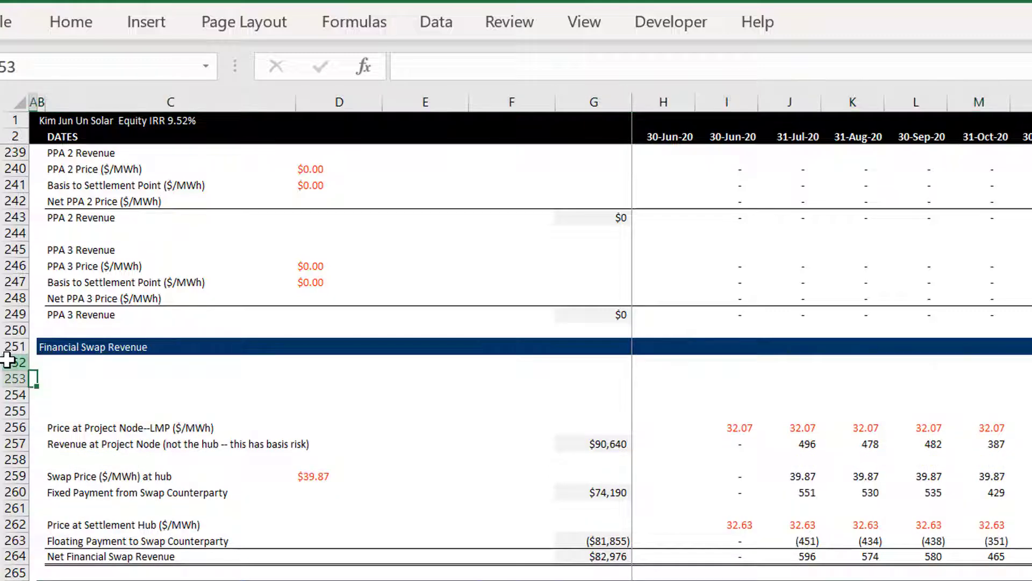
- Examine which cells the Revenue at Project Node formula in I257 refers to, leaving the formula as it is
key("Right")
key("Right")
key("Right")
key("Right")
key("Right")
key("Right")
key("Right")
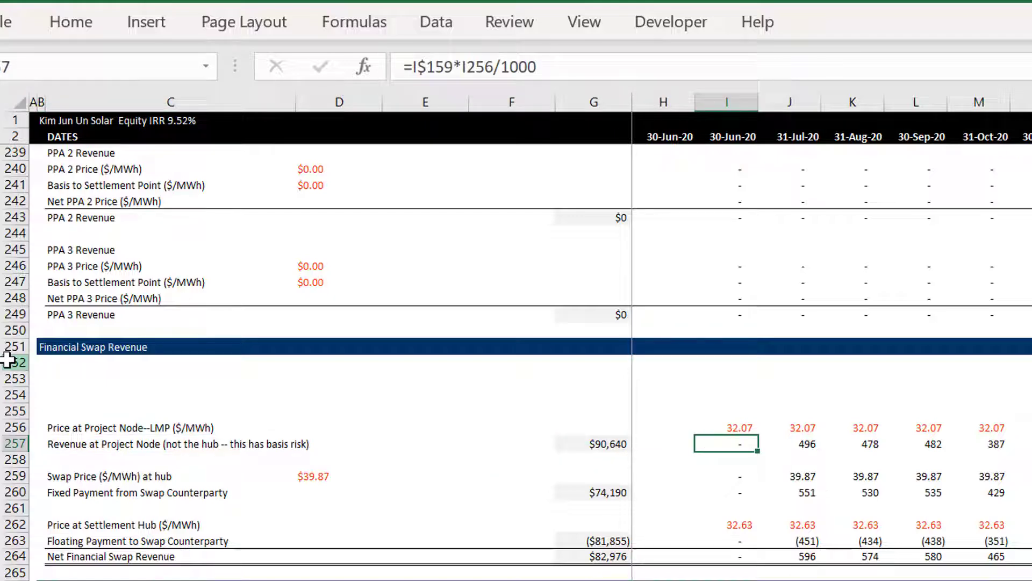
key("F2")
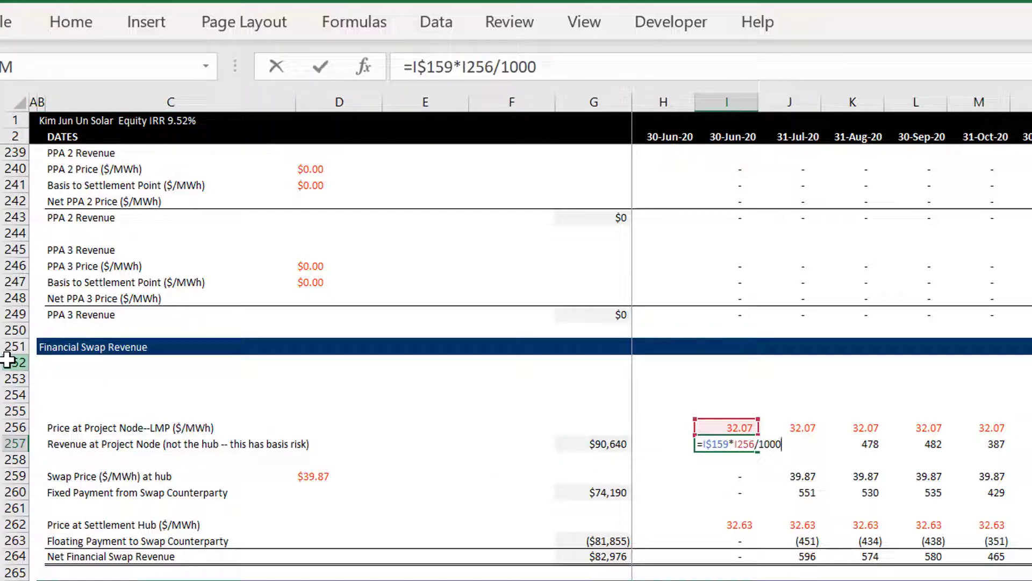
key("Escape")
- Link I253 under Financial Swap Revenue to the Financial Swap - Actual Generation value with the formula =I159
key("Up")
key("Up")
key("Up")
key("Up")
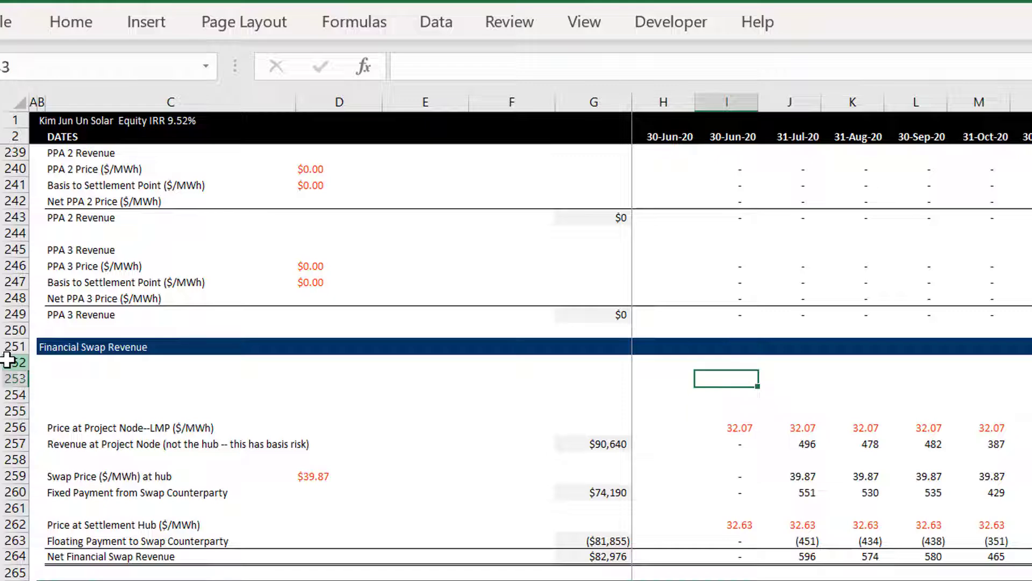
type("=")
key("Up")
key("Up")
key("Up")
key("Up")
key("Up")
key("Up")
key("Up")
key("Up")
key("Up")
key("Up")
key("Up")
key("Up")
key("Up")
key("Up")
key("Up")
key("Up")
key("Up")
key("Up")
key("Up")
key("Up")
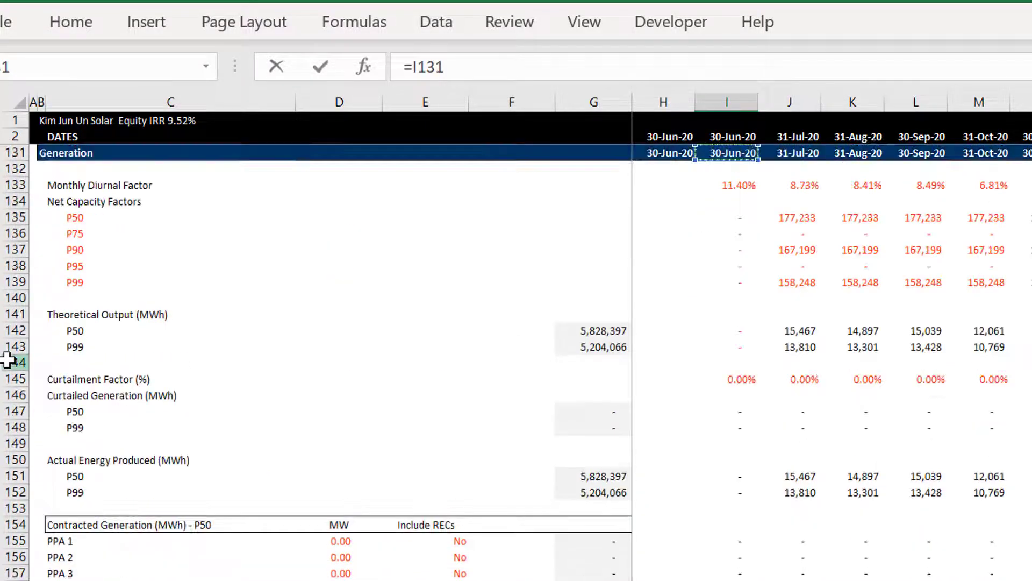
key("Down")
key("Down")
key("Down")
key("Down")
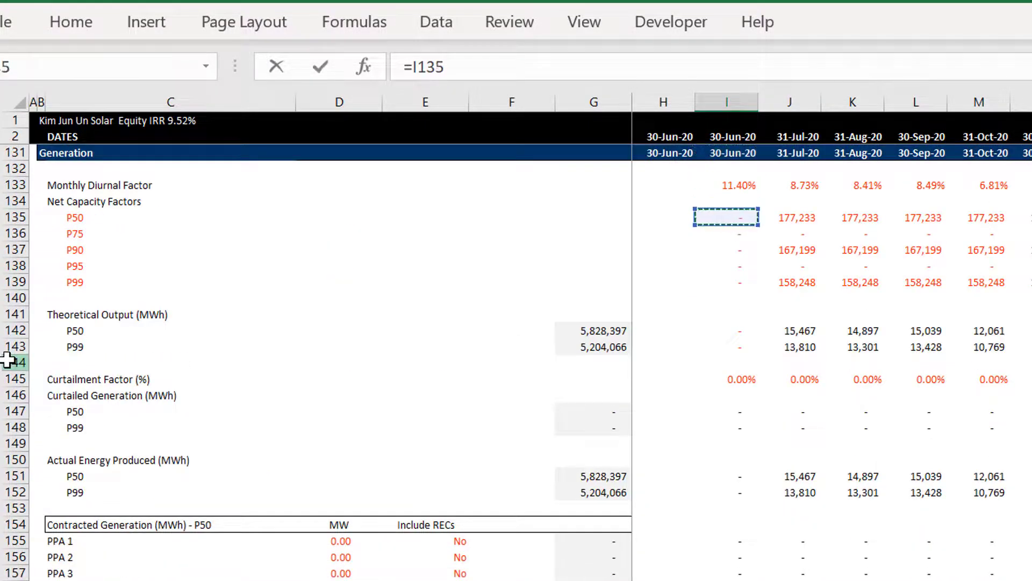
key("Down")
key("Down")
key("Down")
key("Down")
key("Down")
key("Down")
key("Down")
key("Down")
key("Down")
key("Down")
key("Down")
key("Down")
key("Down")
key("Down")
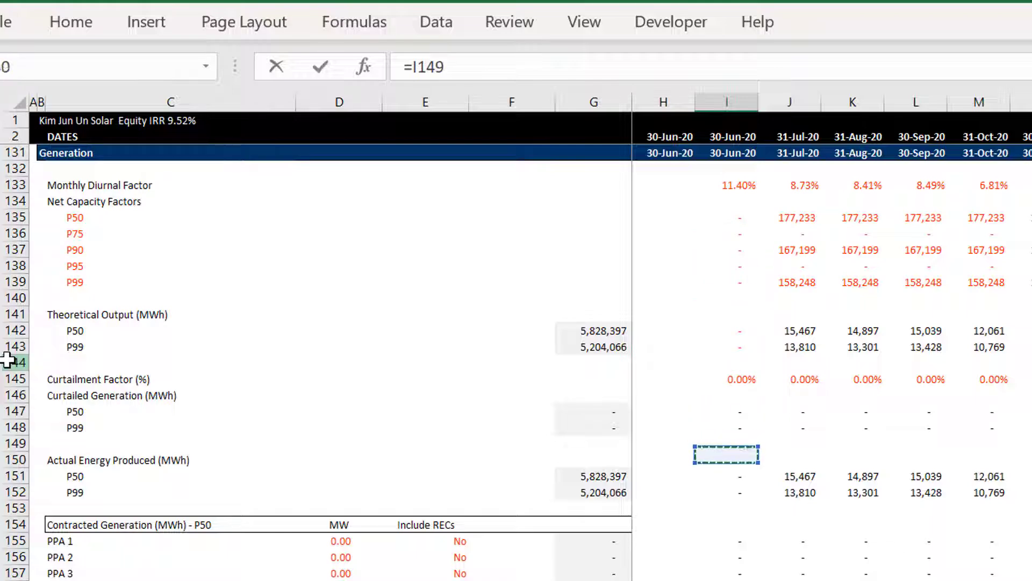
key("Down")
key("Down")
key("Down")
key("Down")
key("Down")
key("Down")
key("Down")
key("Down")
key("Down")
key("Down")
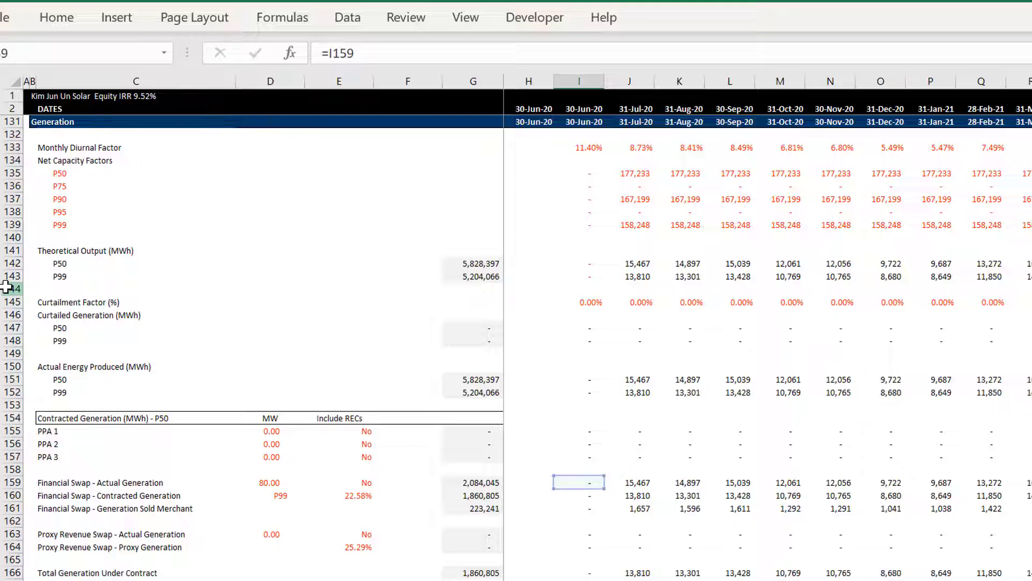
key("Escape")
key("Delete")
key("Up")
key("Up")
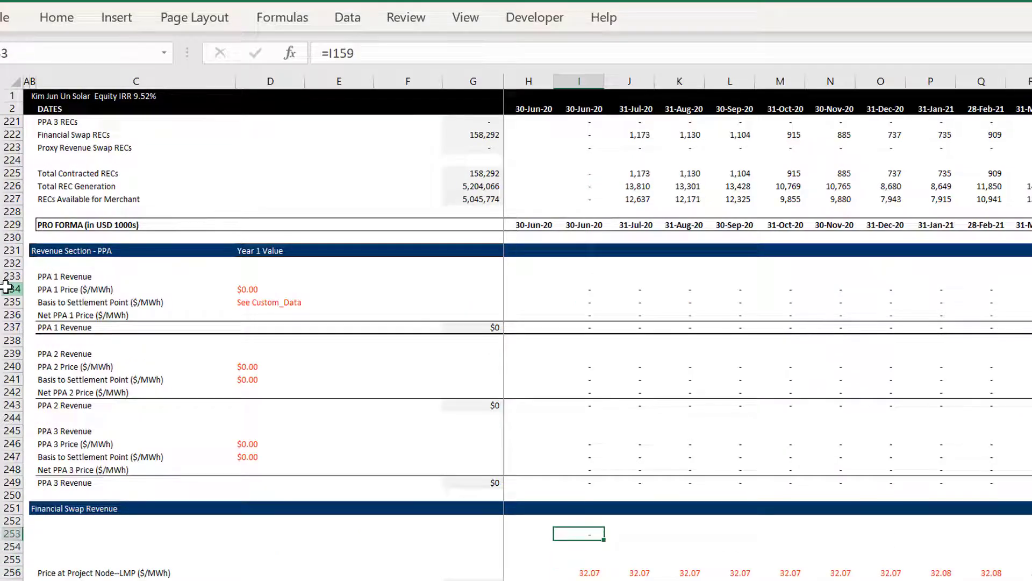
- Label row 253 as Actual Generation in column C
key("Left")
key("Left")
key("Left")
key("Left")
key("Left")
key("Left")
key("Left")
key("Right")
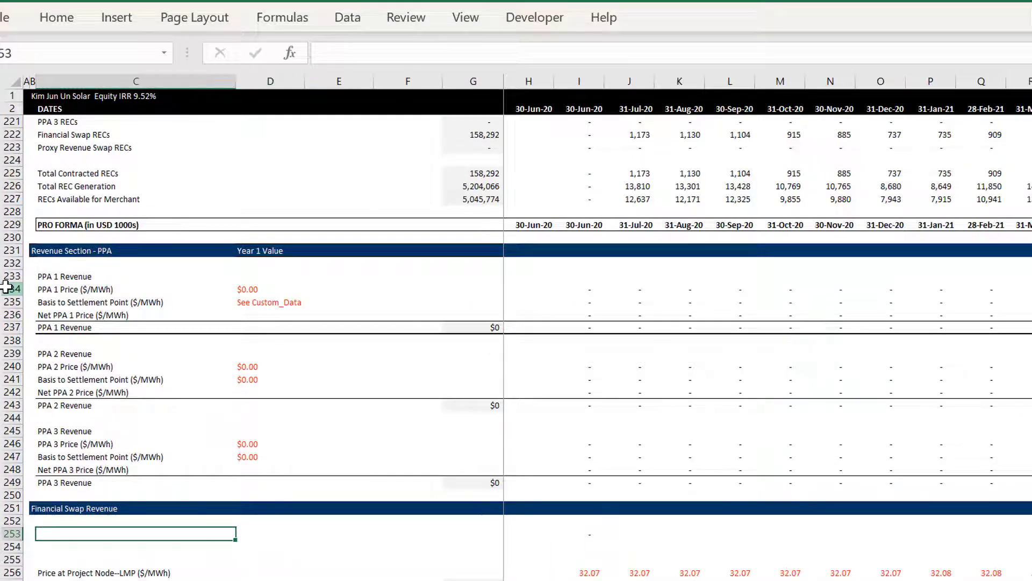
type("Actual Genereation")
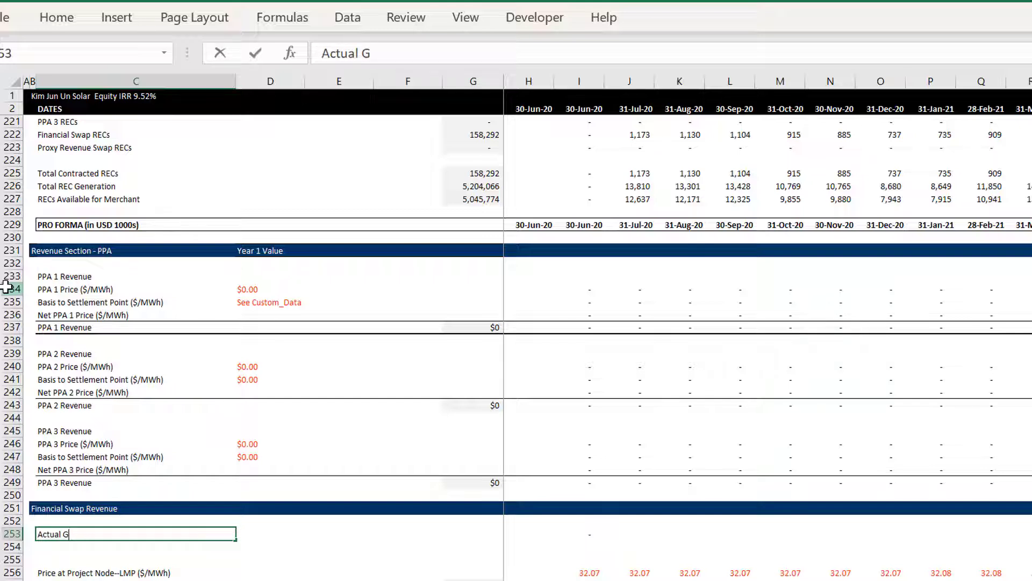
key("BackSpace")
key("BackSpace")
key("BackSpace")
key("BackSpace")
key("BackSpace")
key("BackSpace")
key("BackSpace")
key("BackSpace")
type("eration")
key("BackSpace")
key("BackSpace")
key("BackSpace")
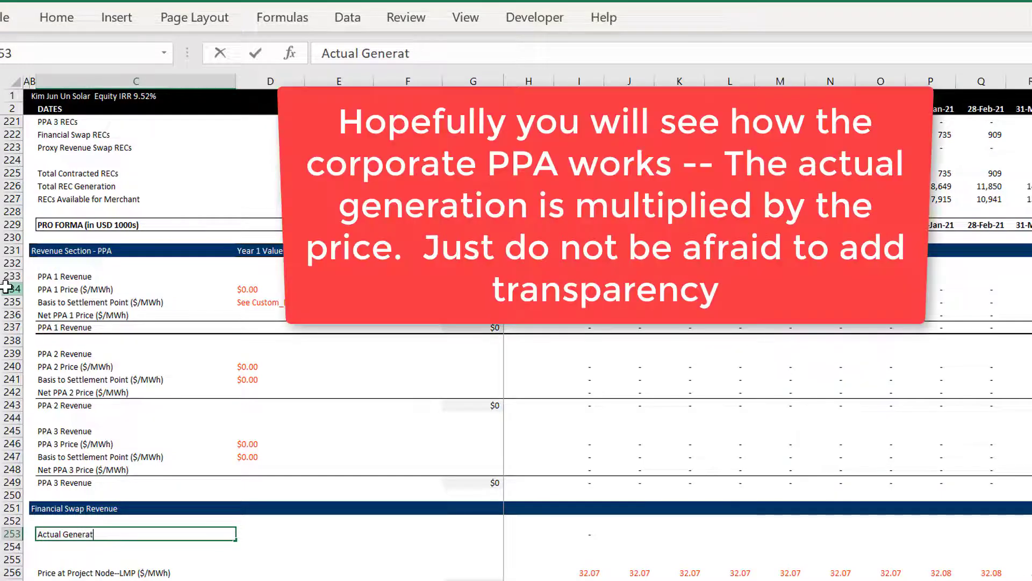
type("ion")
key("Return")
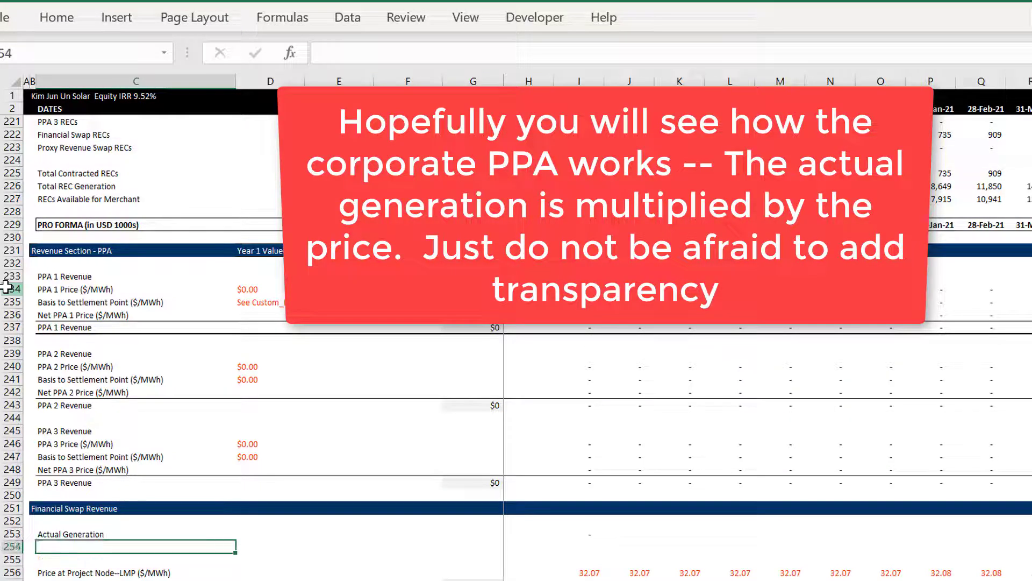
- Examine which generation rows the column I formulas for Revenue at Project Node, Fixed Payment and Floating Payment refer to
key("Down")
key("Down")
key("Down")
key("Down")
key("Down")
key("Down")
key("Down")
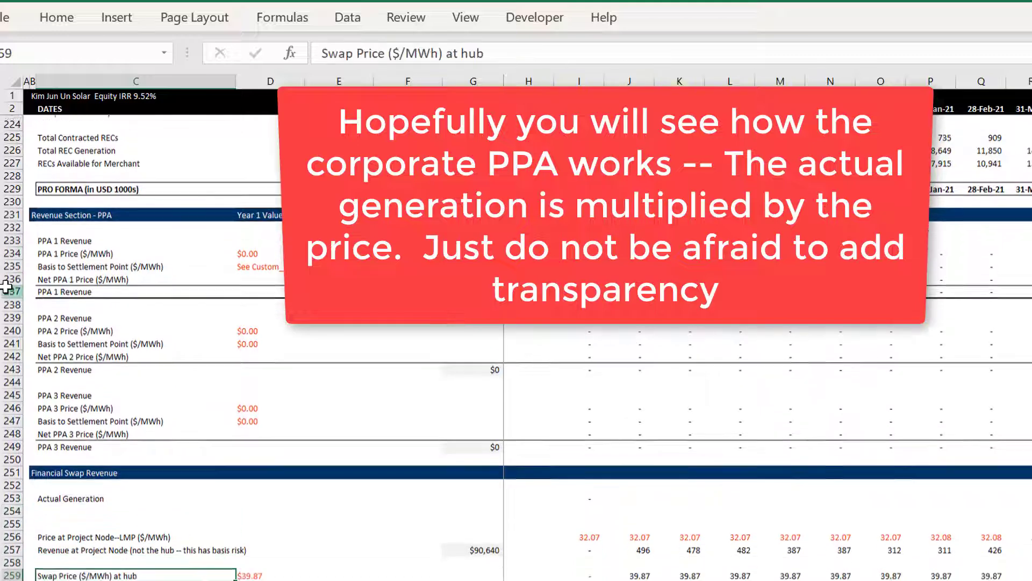
key("Down")
key("Down")
key("Up")
key("Up")
key("Up")
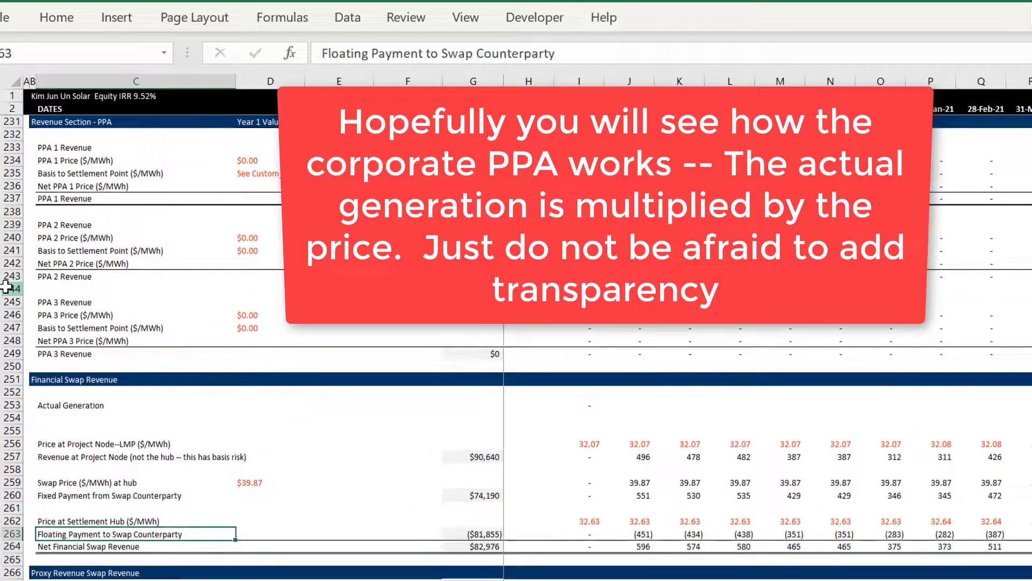
key("Up")
key("Up")
key("Up")
key("Up")
key("Up")
key("Up")
key("Up")
key("Up")
key("Up")
key("Up")
key("Down")
key("Down")
key("Down")
key("Down")
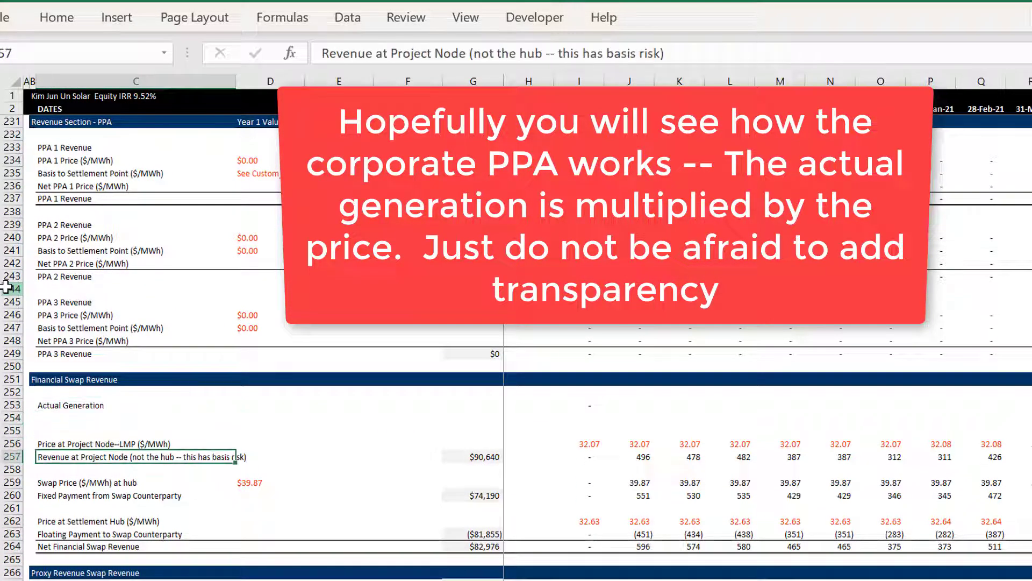
key("Right")
key("Right")
key("Right")
key("Right")
key("Right")
key("Right")
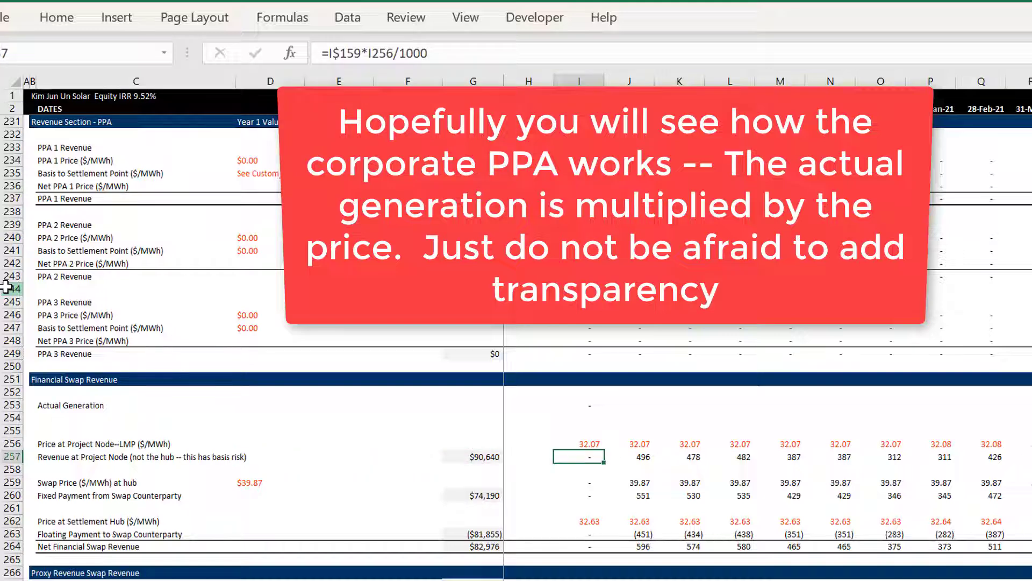
key("Down")
key("Down")
key("Down")
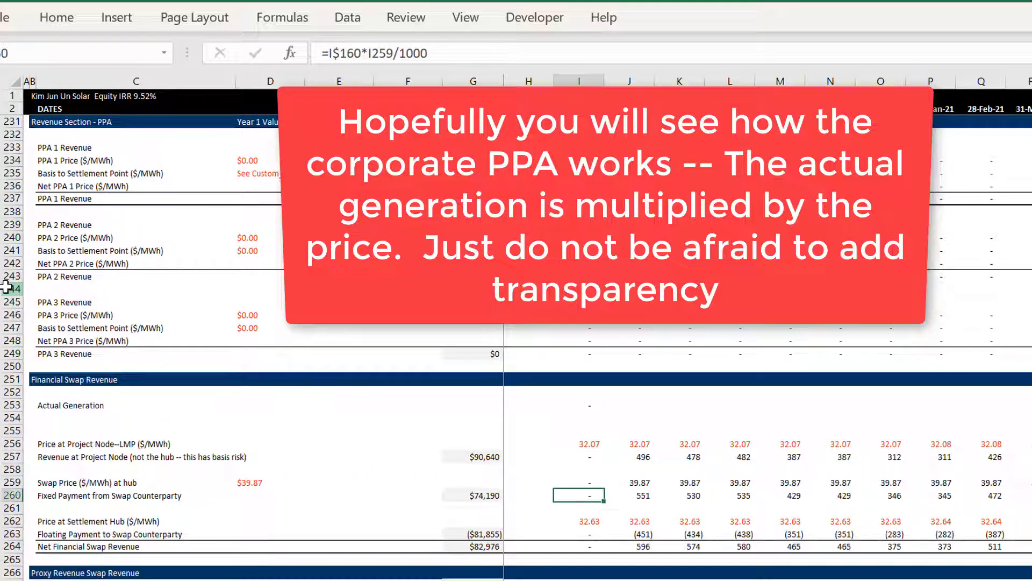
key("Down")
key("Down")
key("Down")
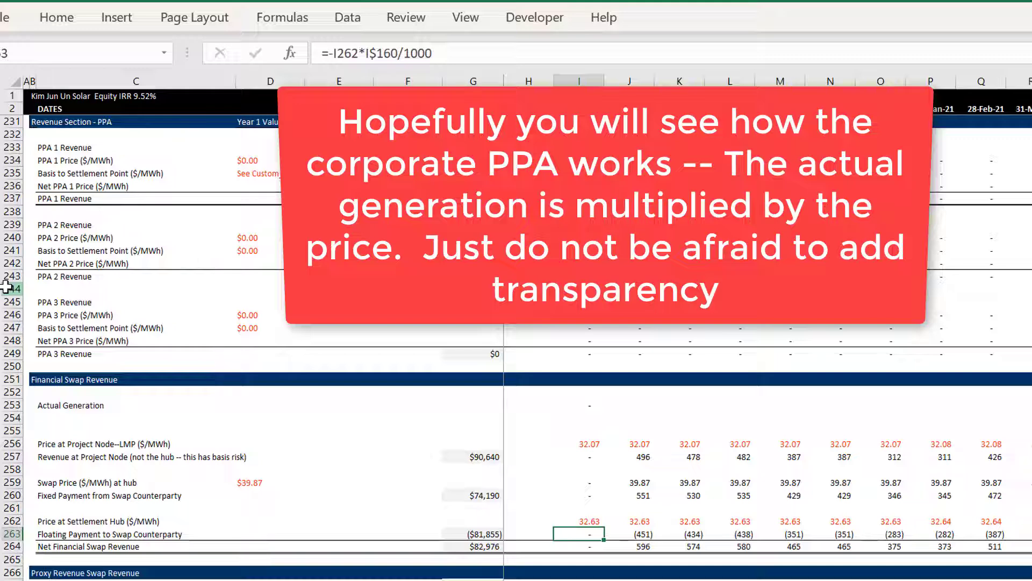
- Link I254, below the Actual Generation value, to the Financial Swap - Contracted Generation value with the formula =I160
key("Up")
key("Up")
key("Up")
key("Up")
key("Up")
key("Up")
key("Up")
key("Up")
key("Up")
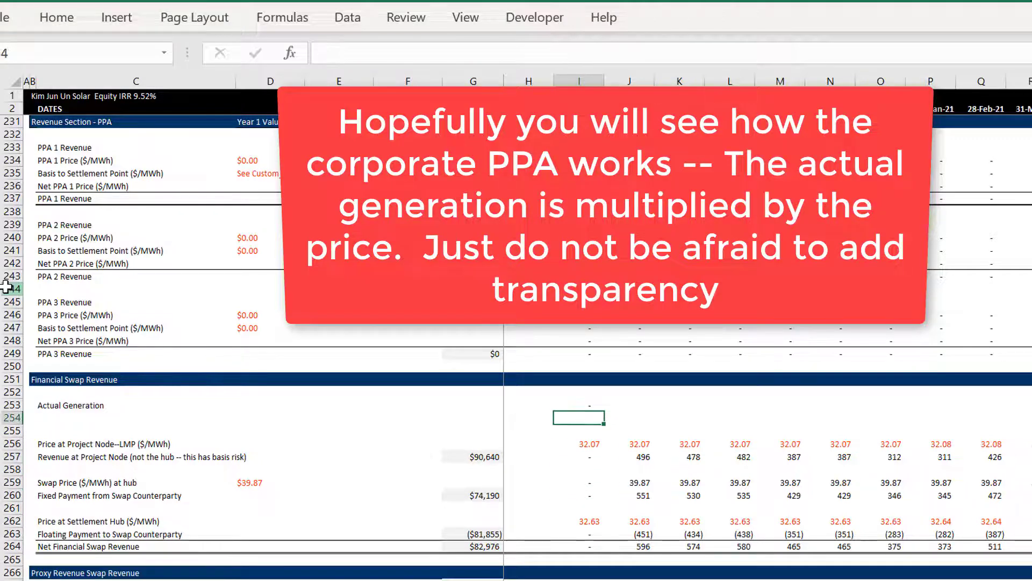
type("=")
key("Page_Up")
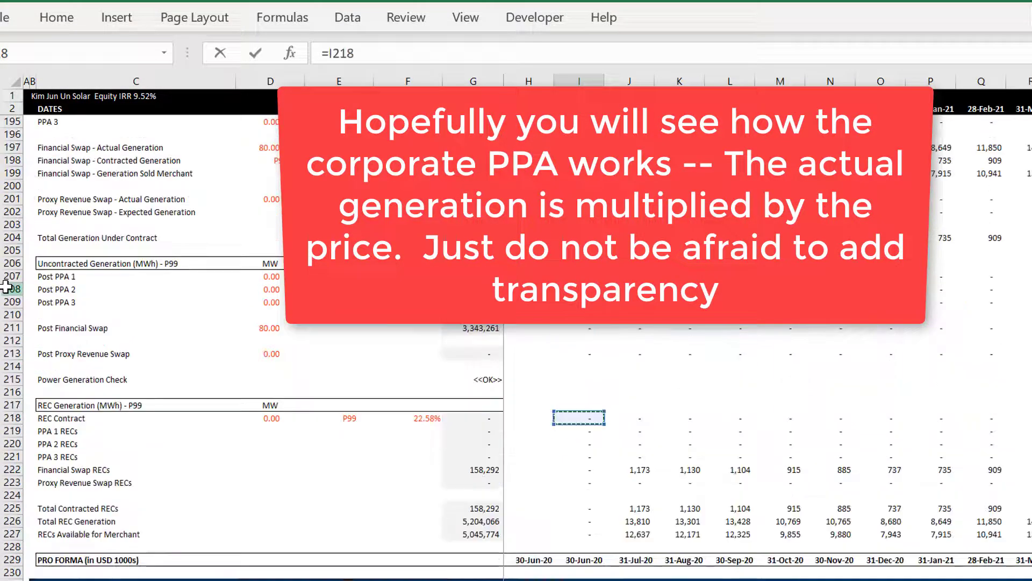
key("Page_Up")
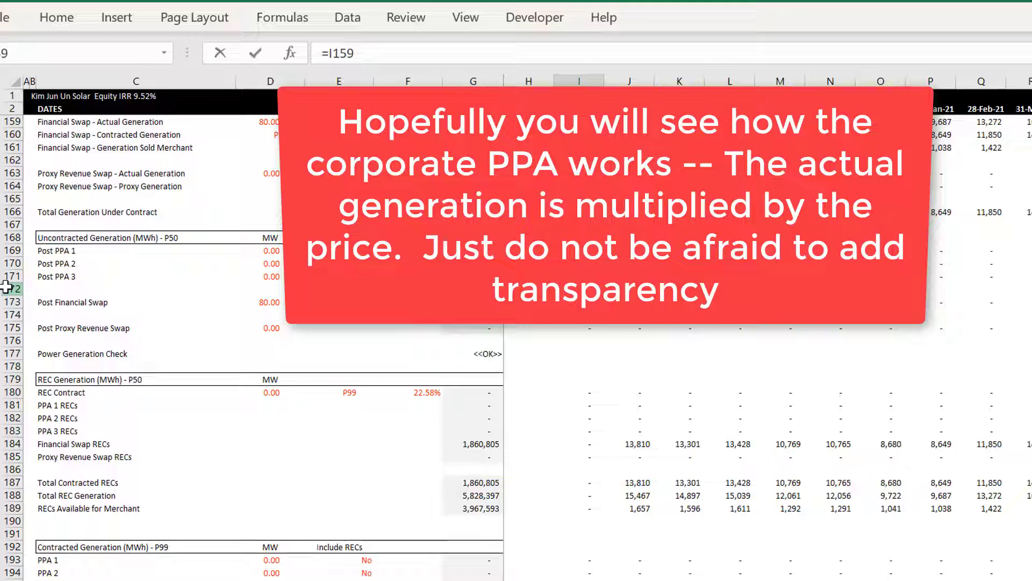
key("Up")
key("Up")
key("Down")
key("Down")
key("Down")
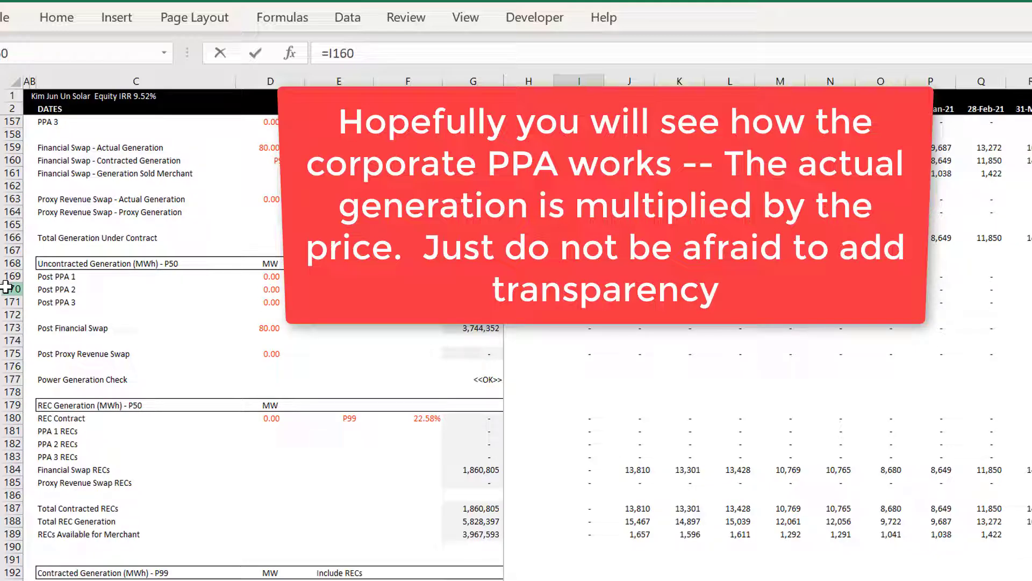
key("Escape")
key("Up")
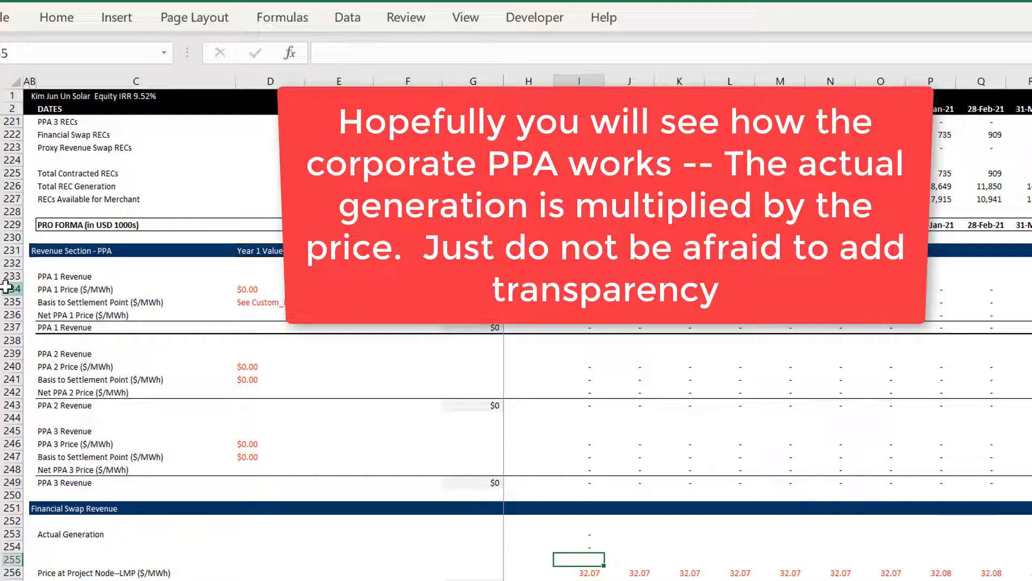
- Insert a blank row at row 255 and label row 254 as Contracted Generation in column C
key("shift+space")
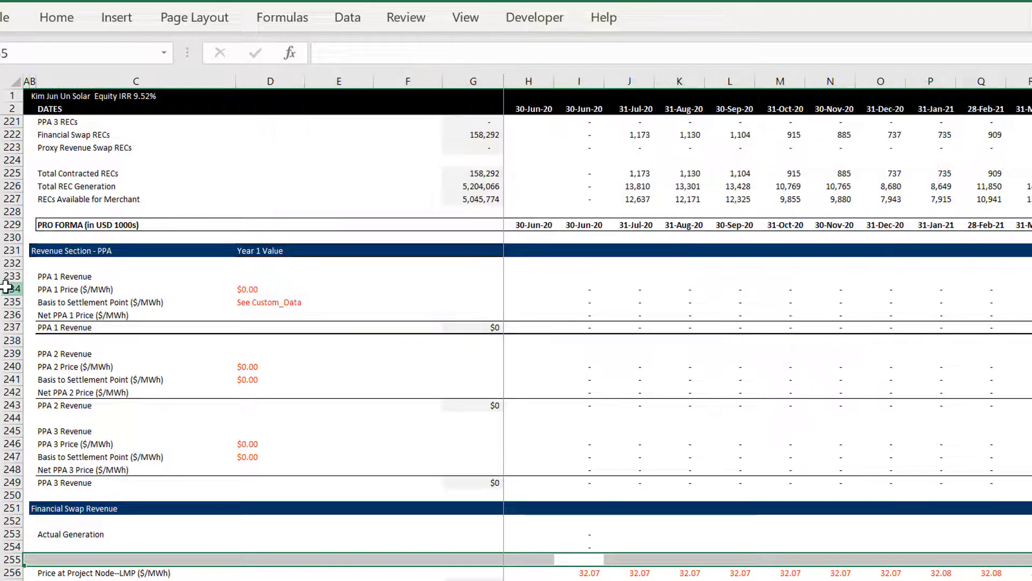
key("ctrl+shift+plus")
key("Left")
key("Left")
key("Left")
key("Left")
key("Left")
key("Up")
key("Left")
key("Left")
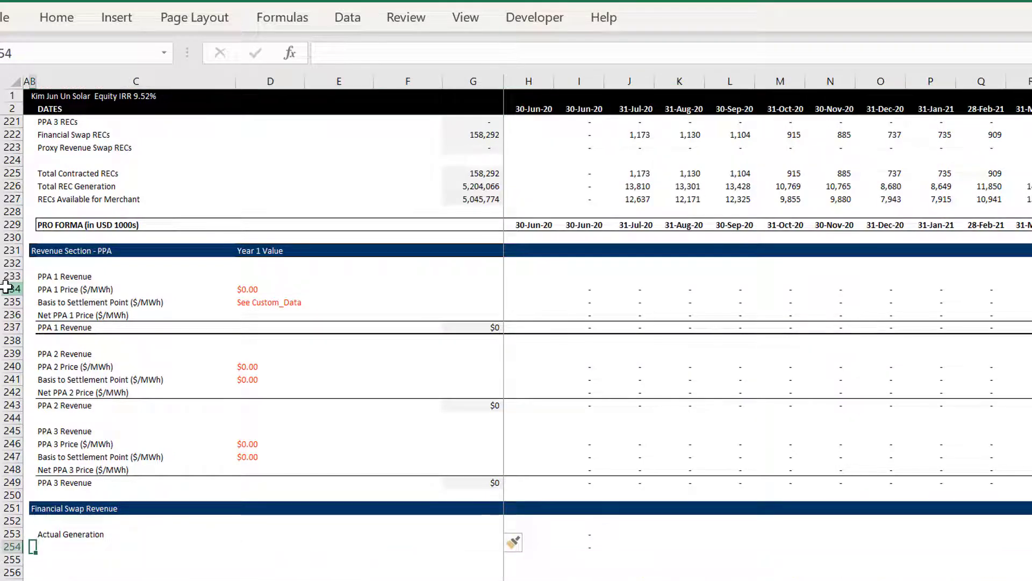
key("Right")
type("Cont")
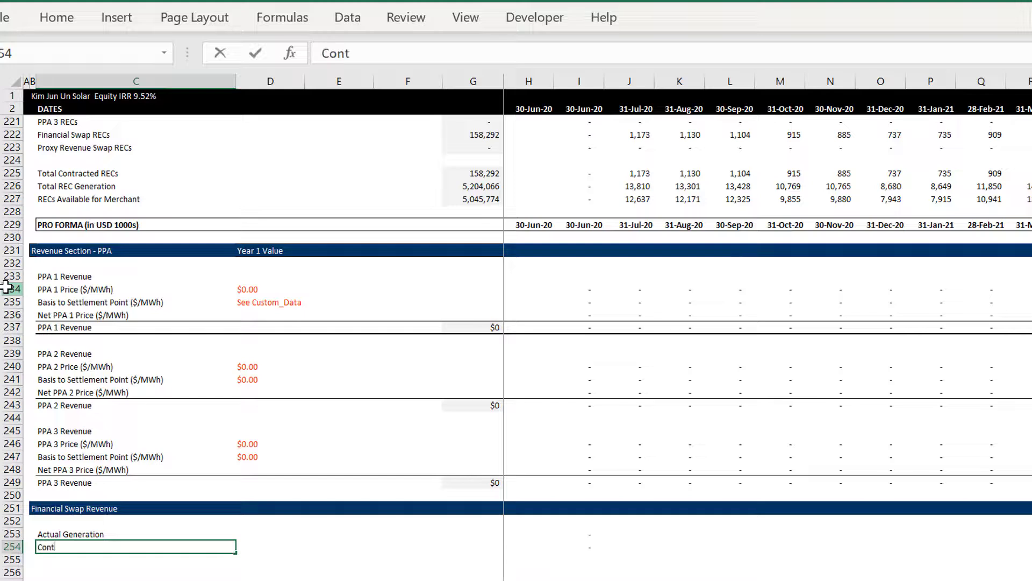
type("racted Gene")
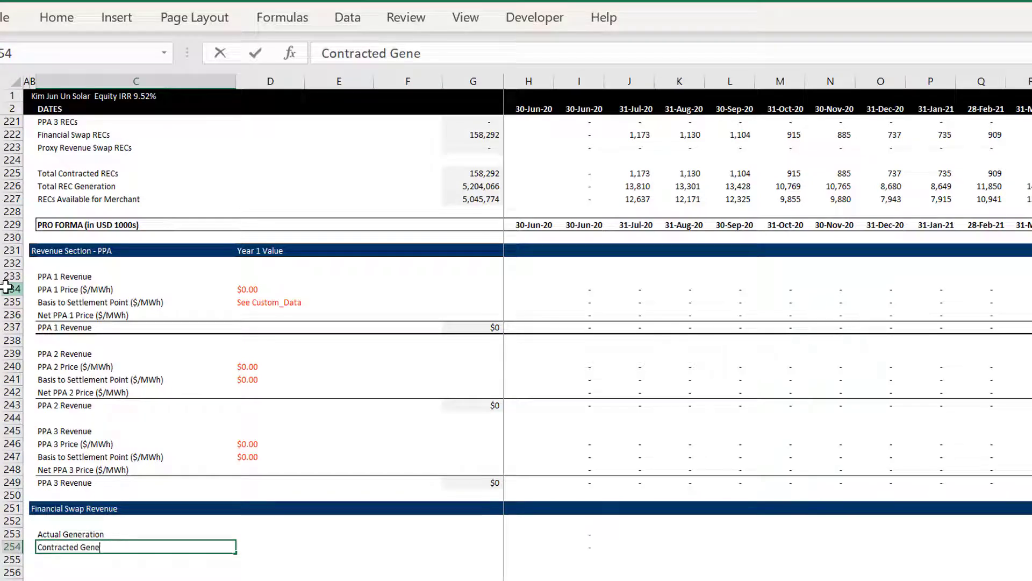
type("ration")
key("Return")
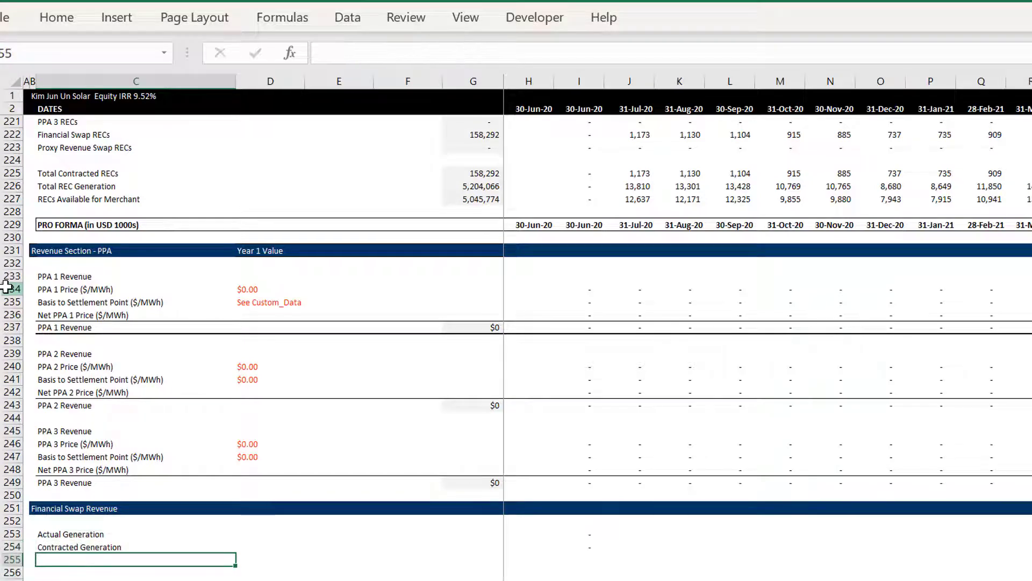
- Add the unit (MWH) to the Actual Generation label in C253
key("Up")
key("Up")
key("Right")
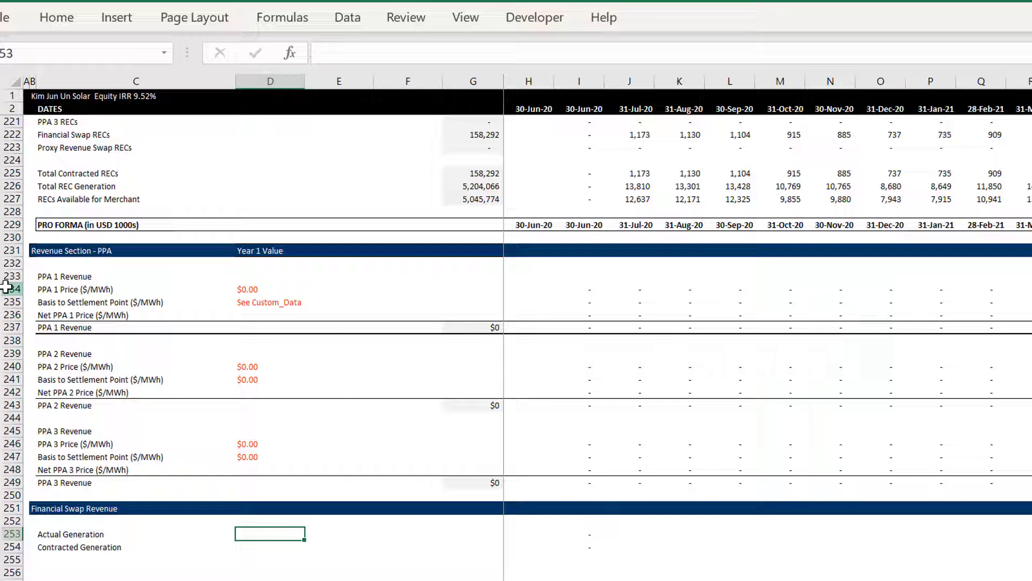
key("Left")
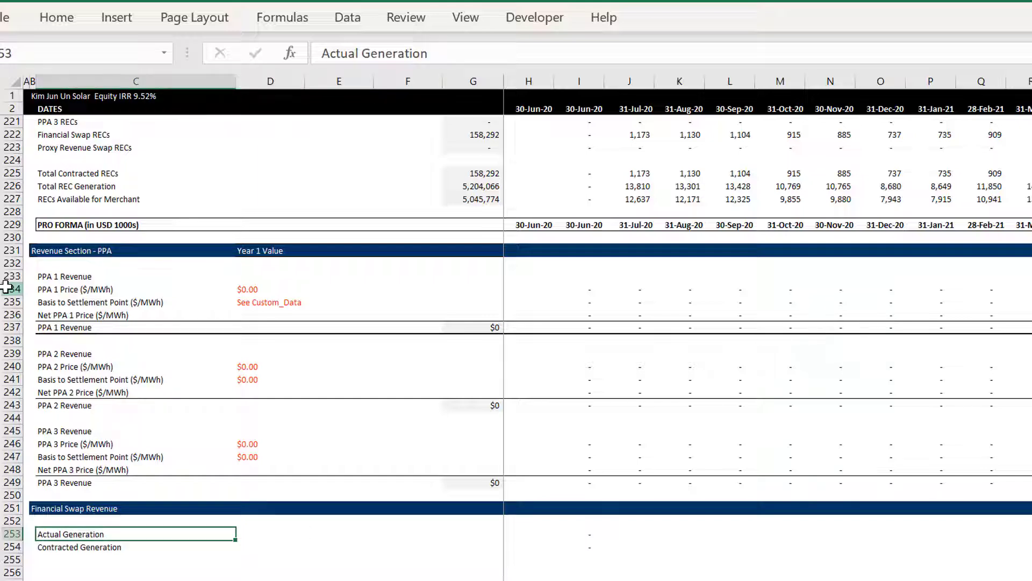
key("F2")
type("(MWH")
key("Return")
- Label row 255 as Merchant Generation in column C, below Contracted Generation
key("Return")
key("Return")
key("Up")
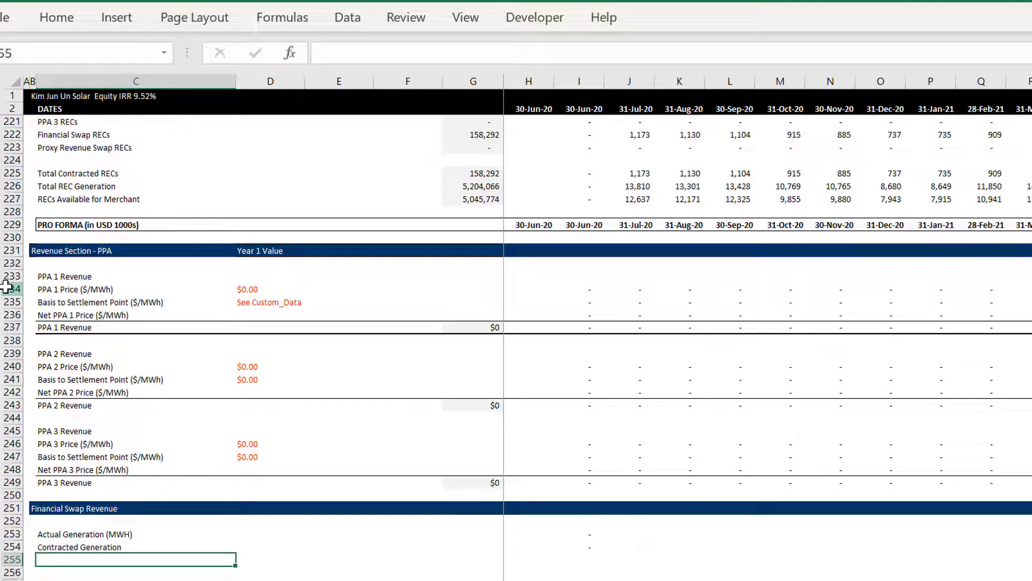
type("Mercha")
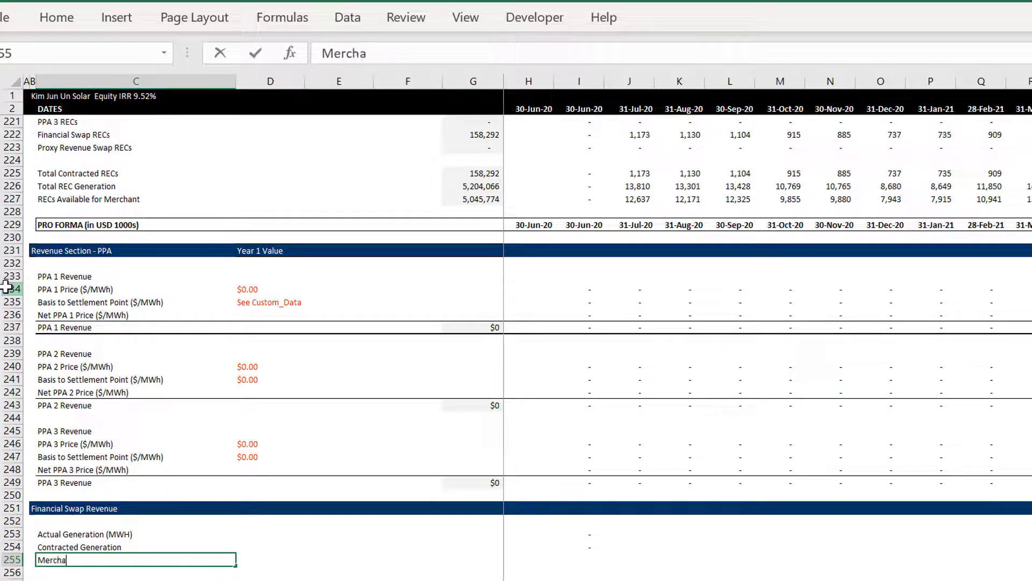
type("nt Generation")
key("Return")
key("Return")
key("Up")
key("Up")
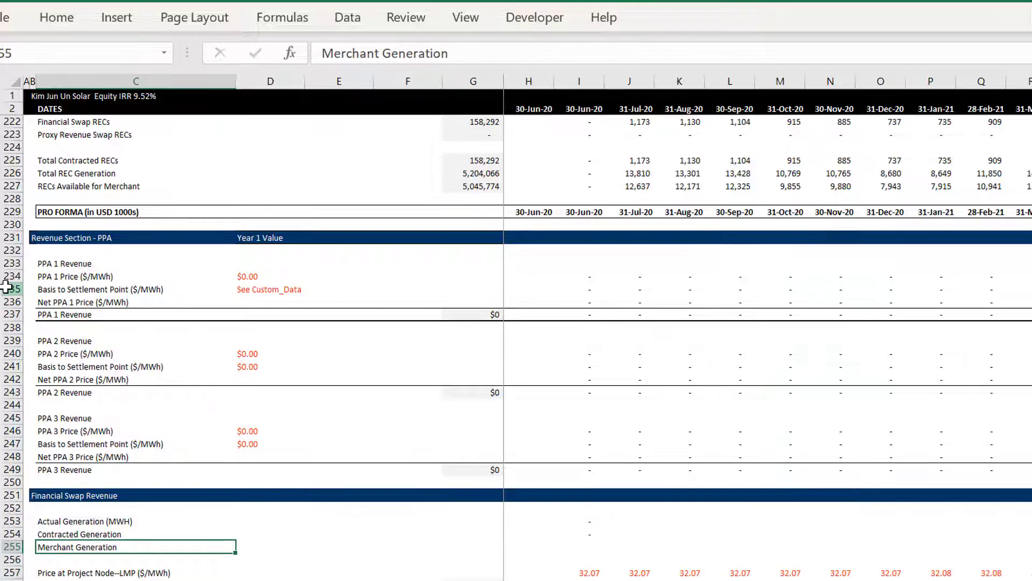
- Calculate Merchant Generation in I255 as actual minus contracted generation with the formula =I253-I254
key("Right")
key("Right")
key("Right")
key("Right")
key("Right")
key("Right")
type("=")
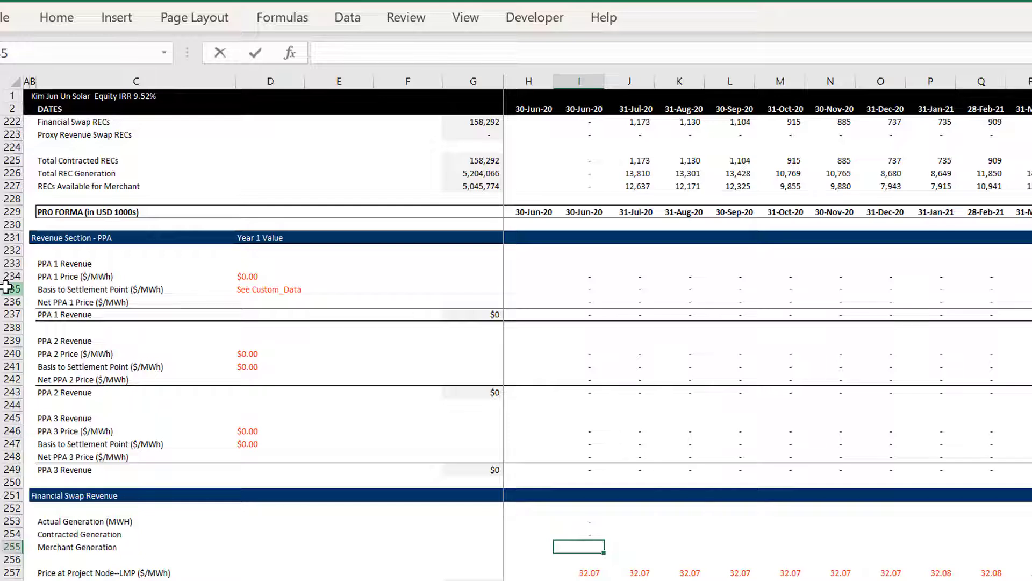
key("Up")
key("Up")
type("-")
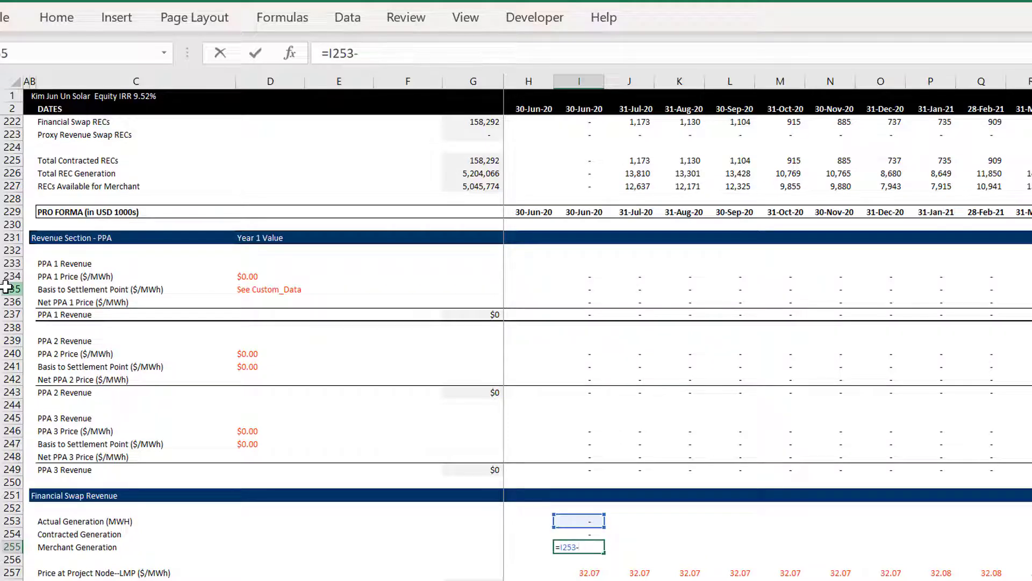
key("Up")
key("Return")
key("Return")
key("Up")
key("Up")
key("Up")
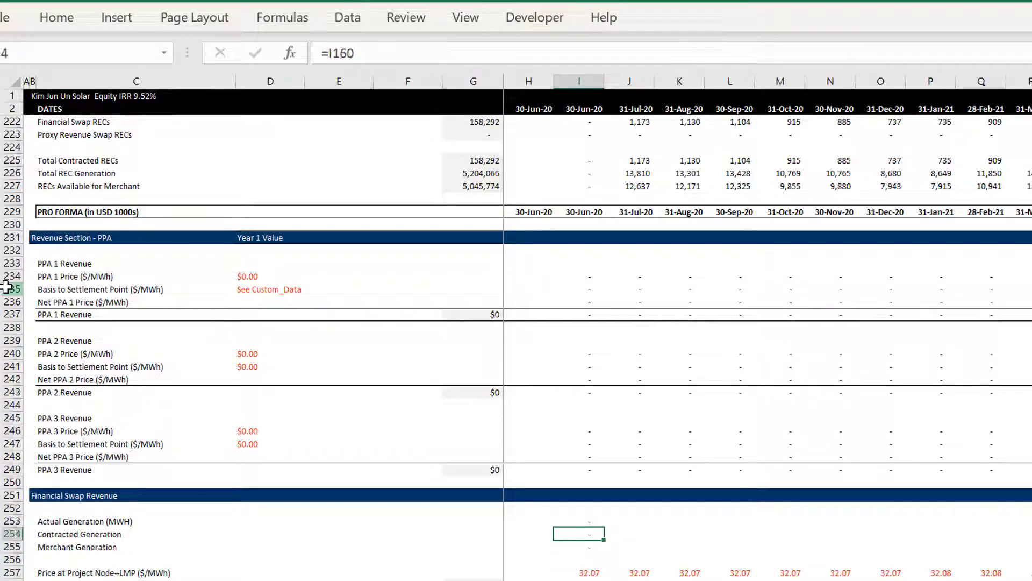
- Fill the actual, contracted and merchant generation formulas in I253:I255 across all the monthly columns
key("Up")
key("shift+Down")
key("shift+Down")
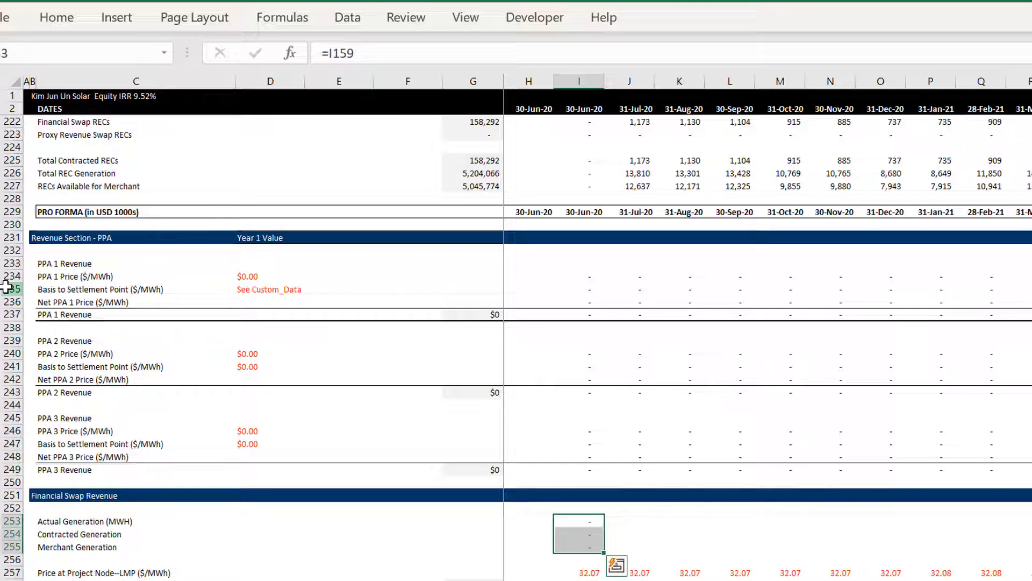
key("ctrl+shift+r")
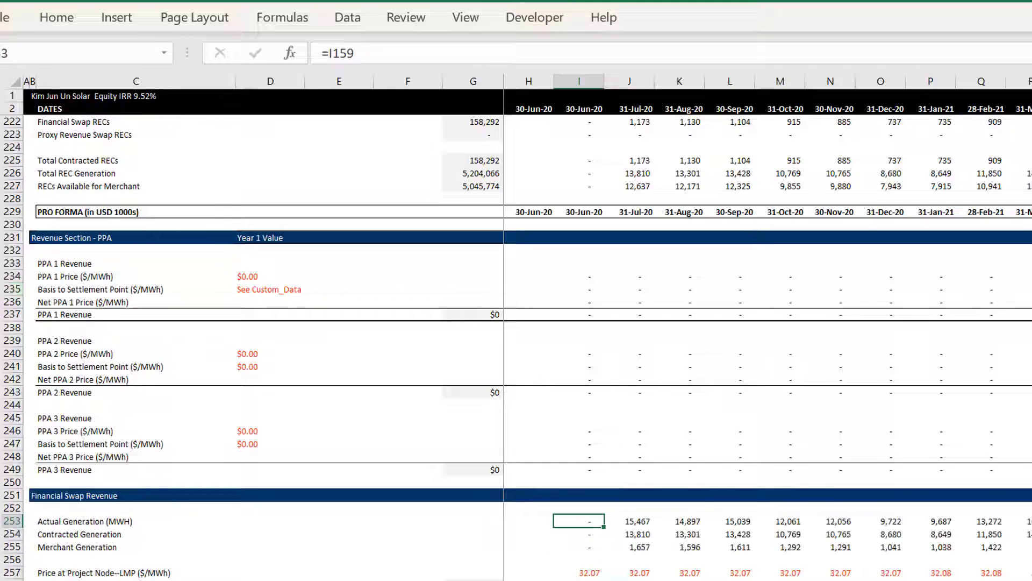
- Review the node price, swap price and settlement hub rows of the Financial Swap Revenue section
key("Down")
key("Down")
key("Down")
key("Down")
key("Down")
key("Down")
key("Down")
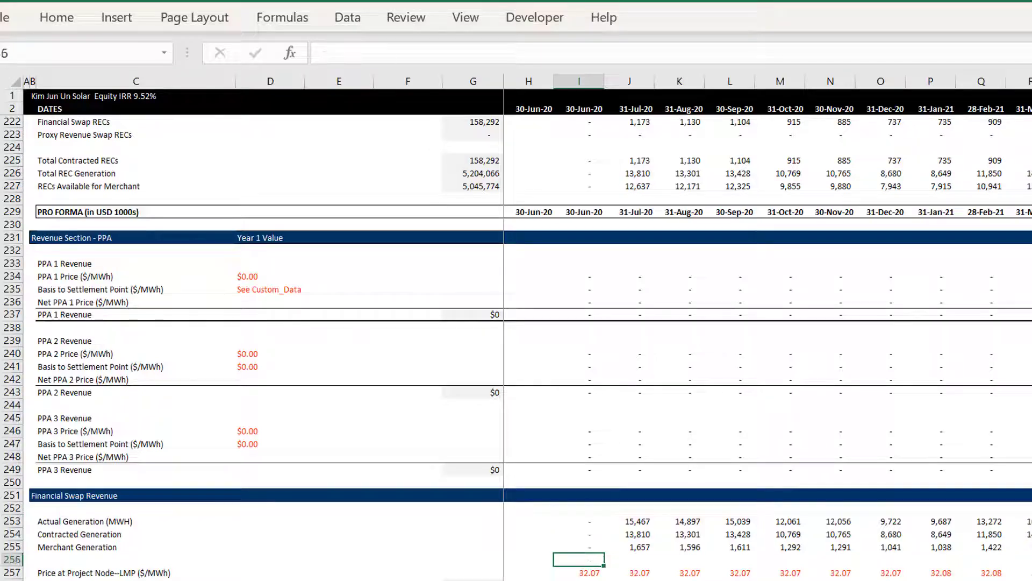
key("Down")
key("Down")
key("Down")
key("Down")
key("Down")
key("Down")
key("Down")
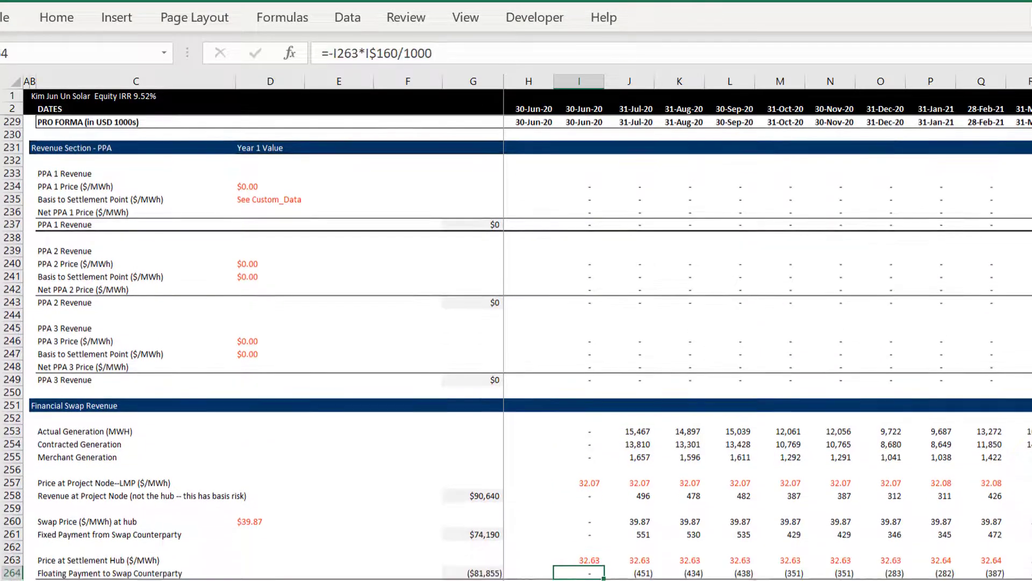
key("Up")
key("Up")
key("Up")
key("Up")
key("Up")
key("Up")
key("Up")
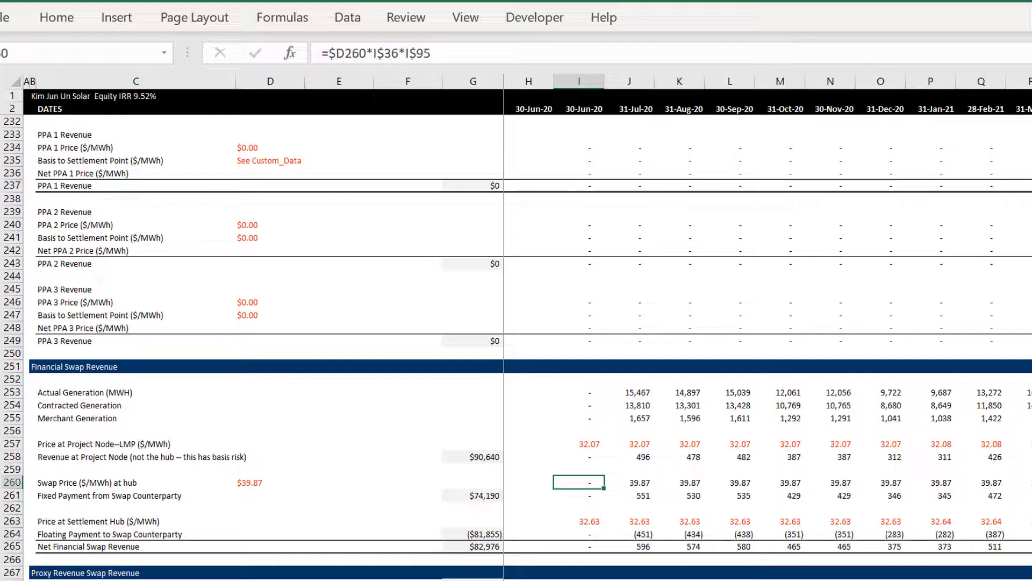
- Append "applied to contract generation" to the Revenue at Project Node label in C258
key("Left")
key("Left")
key("Left")
key("Left")
key("Up")
key("Up")
key("Left")
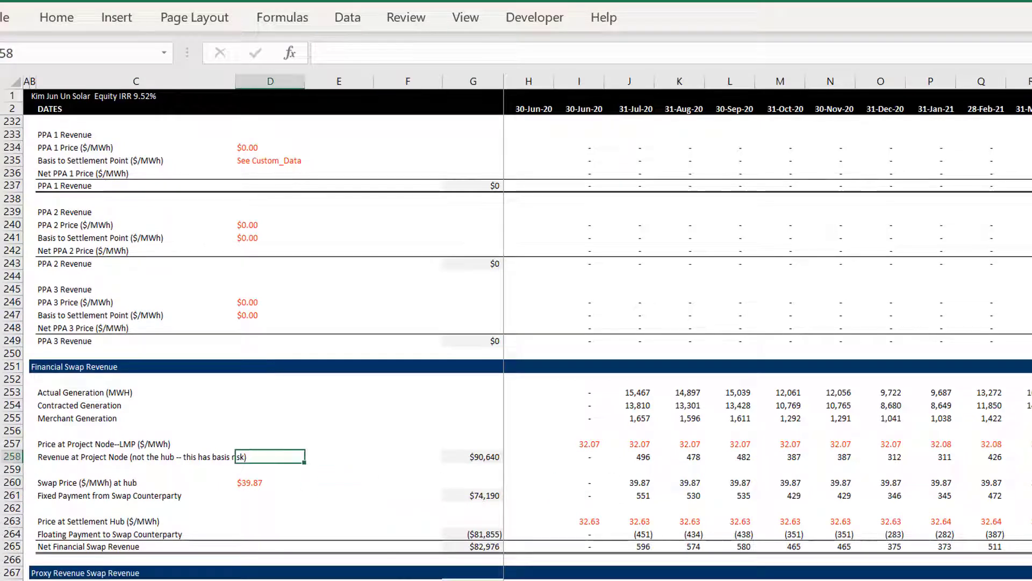
key("Up")
key("Left")
key("Left")
key("Down")
key("Right")
key("Right")
key("Left")
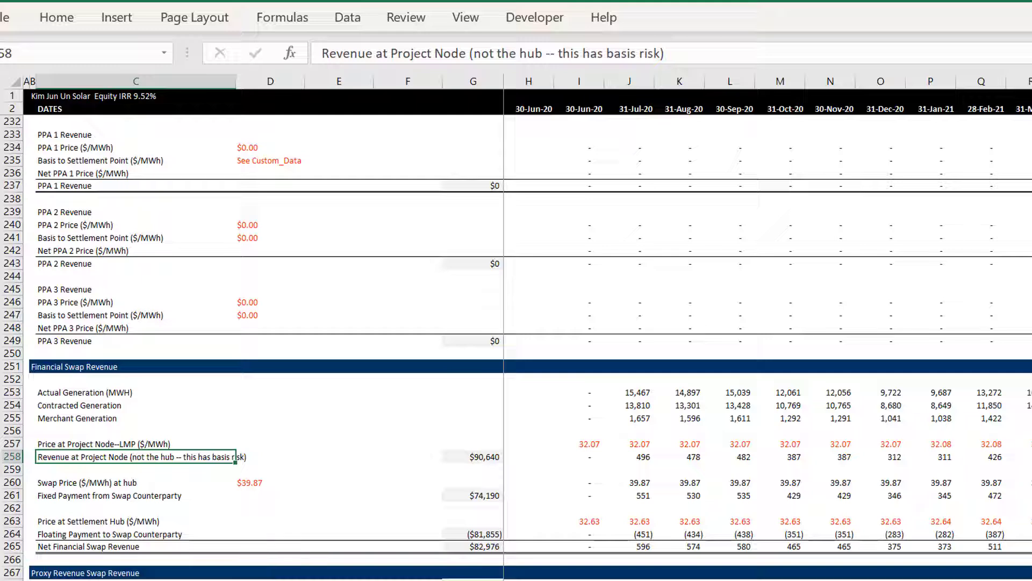
key("F2")
type("m")
key("BackSpace")
type("applie")
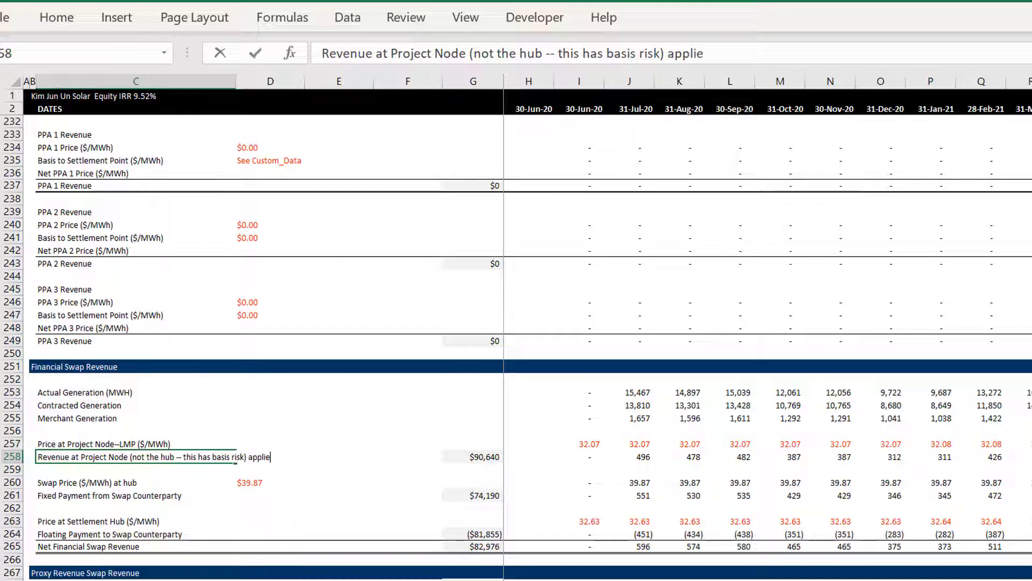
type("d to con")
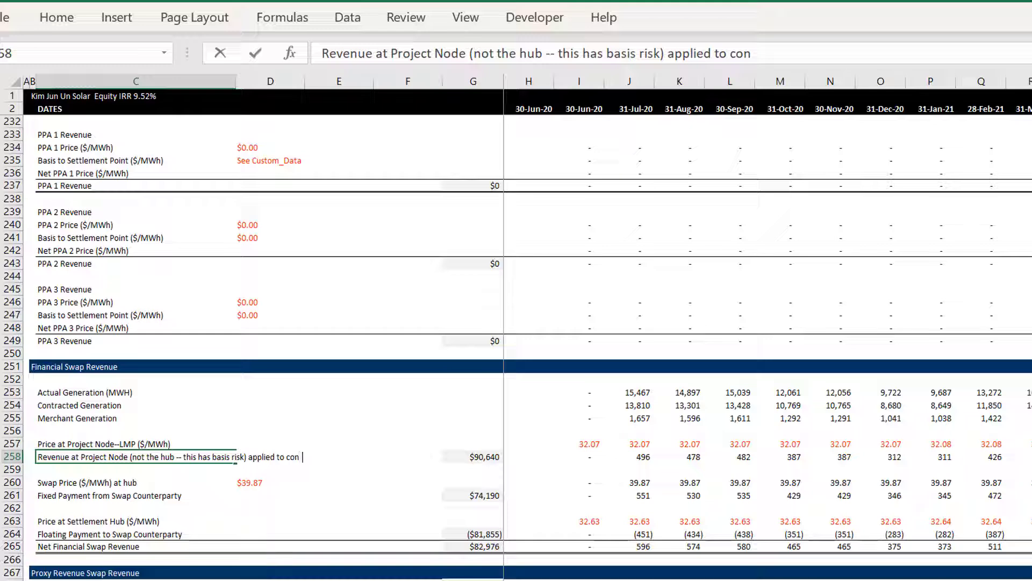
type("tract g")
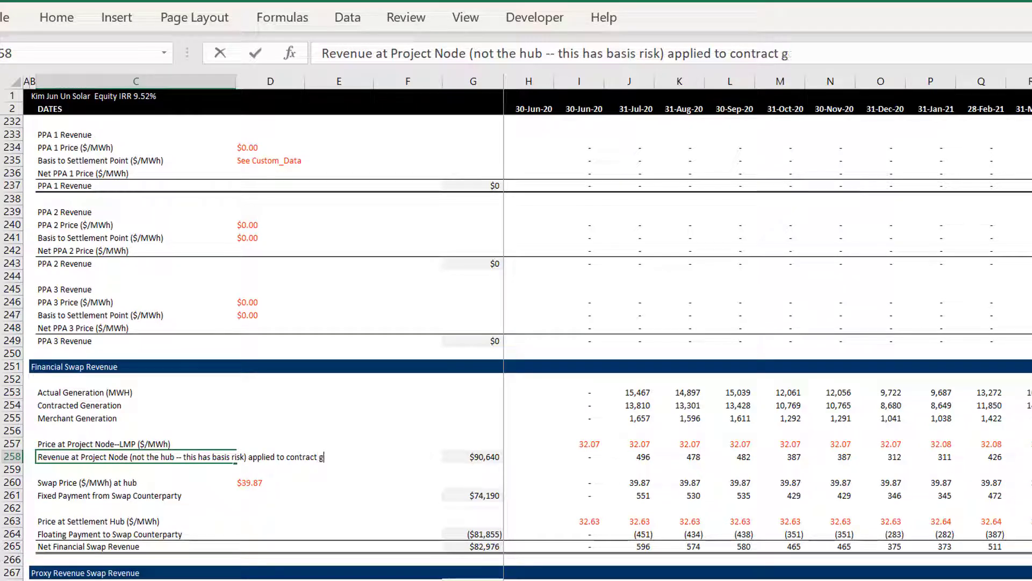
type("eneration")
key("Down")
key("Down")
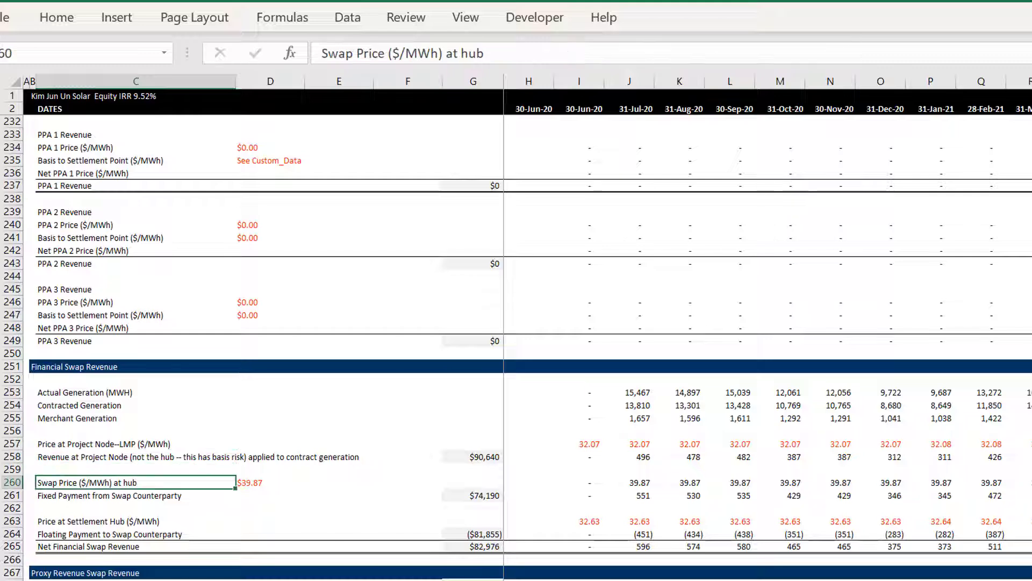
- Examine the hub swap price and the fixed payment from the swap counterparty in the July 2020 column
key("Down")
key("Up")
key("Right")
key("Right")
key("Right")
key("Right")
key("Right")
key("Right")
key("Right")
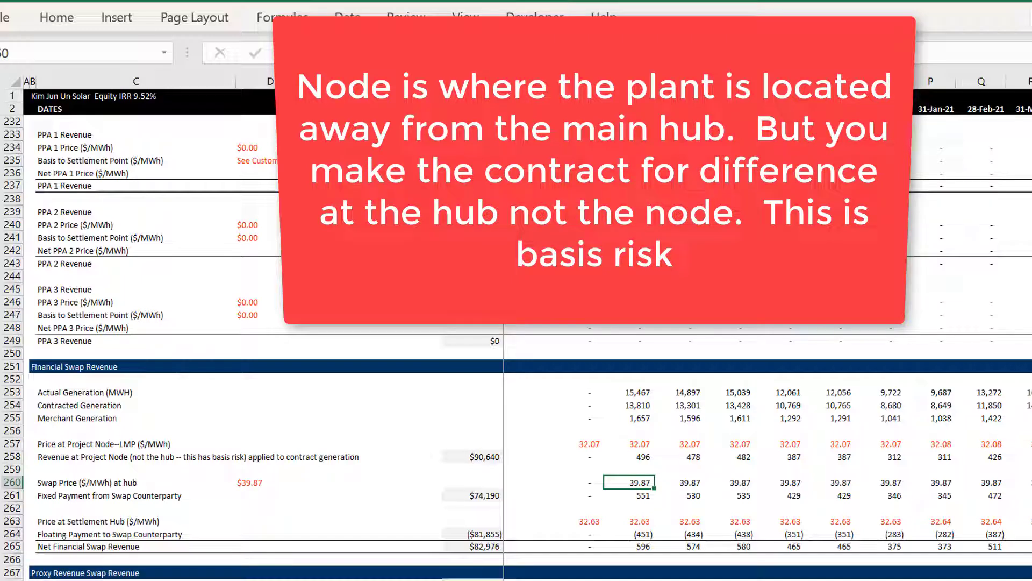
left_click(629, 495)
key("Left")
key("Left")
key("Left")
key("Left")
key("Left")
key("Left")
key("Left")
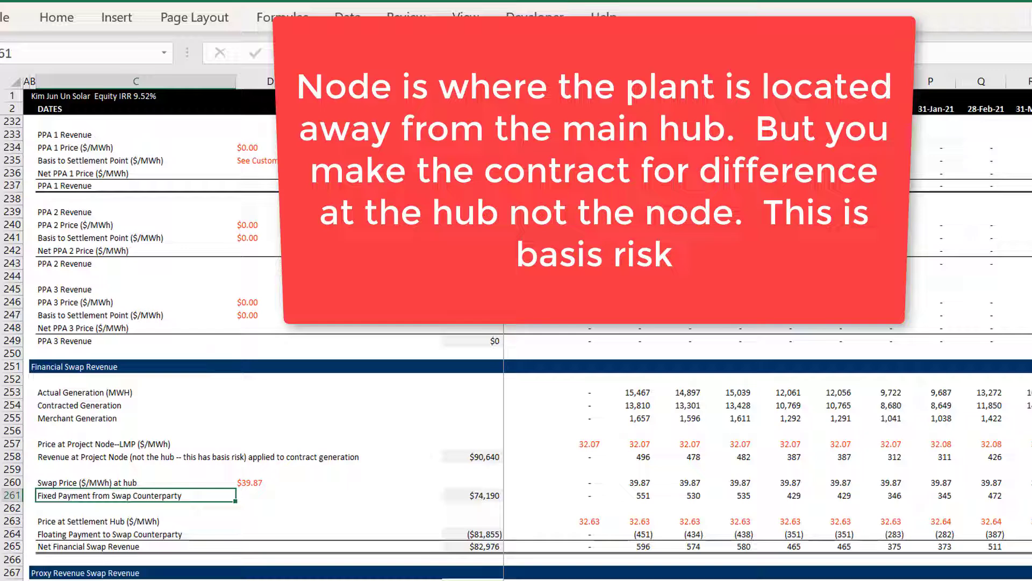
- Inspect the July 2020 formula for revenue at the project node in J258 to see which generation row it uses
key("Right")
key("Right")
key("Right")
key("Right")
key("Right")
key("Right")
key("Right")
key("Up")
key("Up")
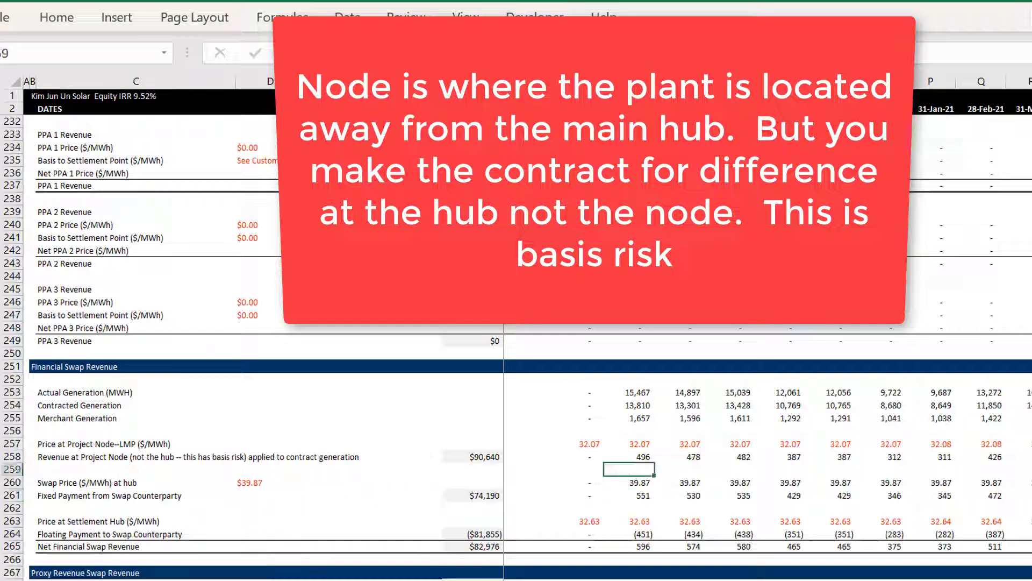
key("Up")
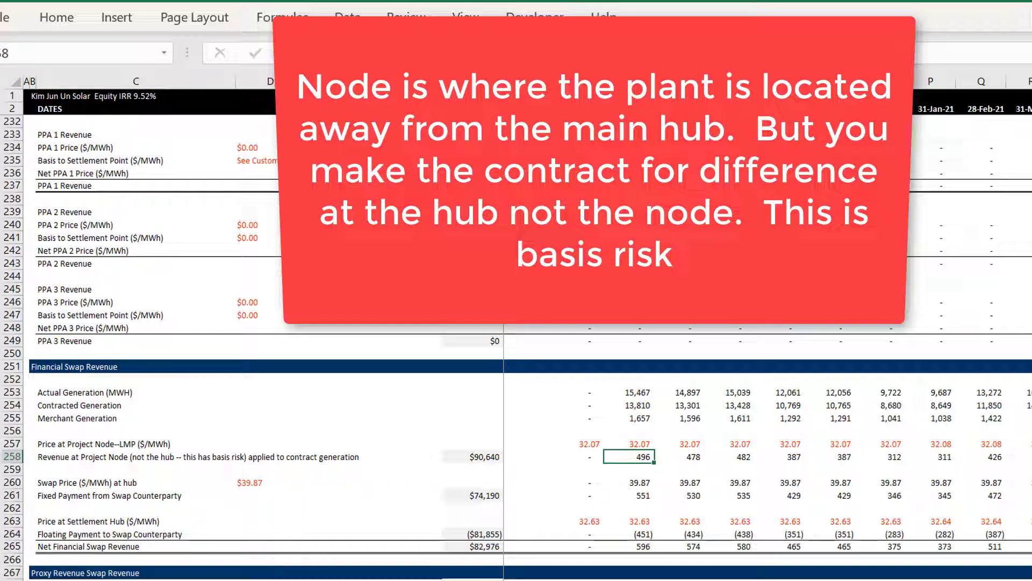
key("F2")
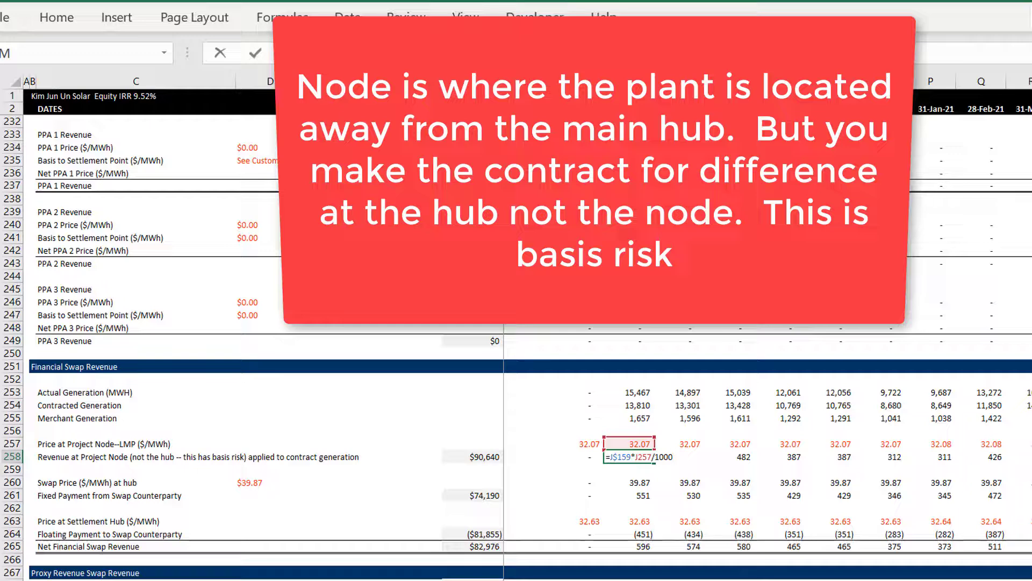
key("Escape")
- Replace "contract" with "actual" in the Revenue at Project Node label so it ends in "applied to actual generation"
key("Left")
key("Left")
key("Left")
key("Left")
key("Left")
key("Left")
key("Left")
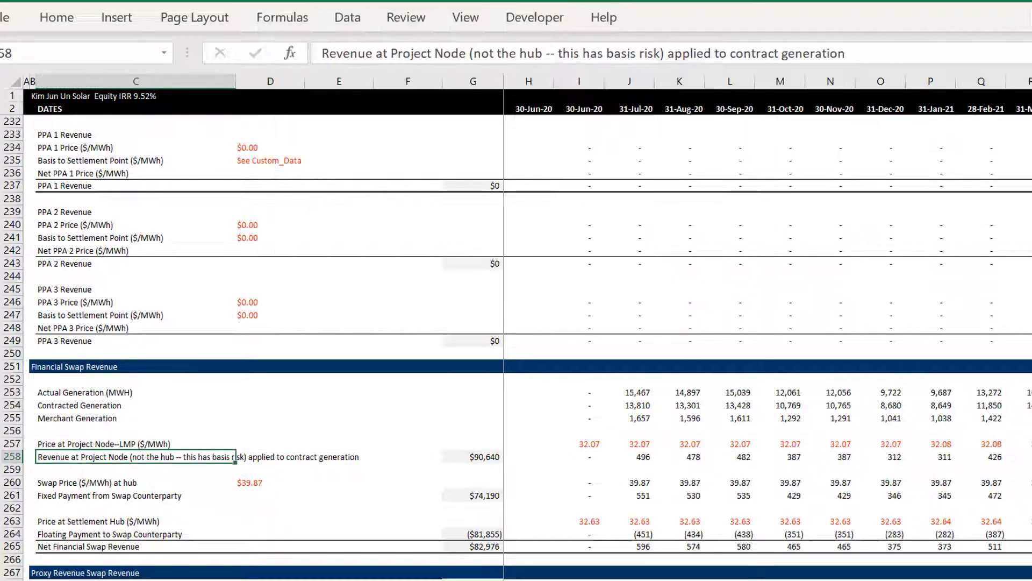
key("F2")
key("Delete")
key("Delete")
key("BackSpace")
key("BackSpace")
key("BackSpace")
key("BackSpace")
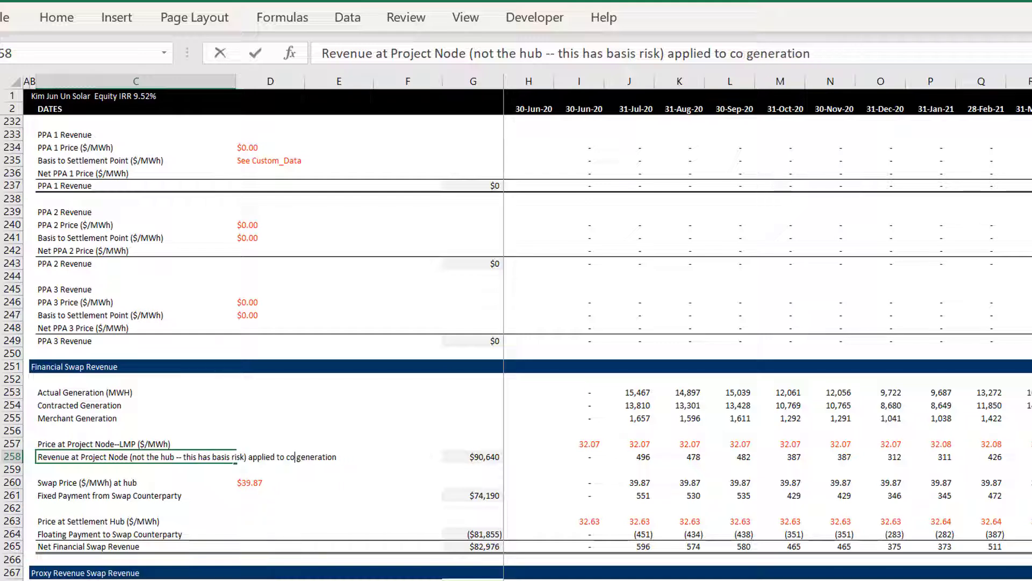
key("BackSpace")
key("BackSpace")
type("a")
key("BackSpace")
type("actual")
left_click(135, 507)
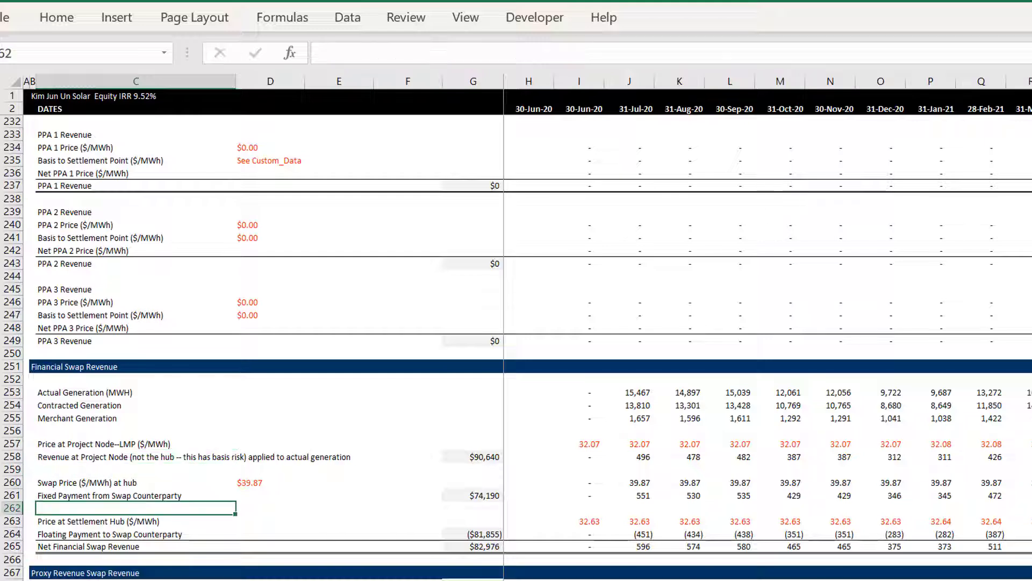
- Append "- applied to contract generation" to the Fixed Payment from Swap Counterparty label in C261
left_click(135, 495)
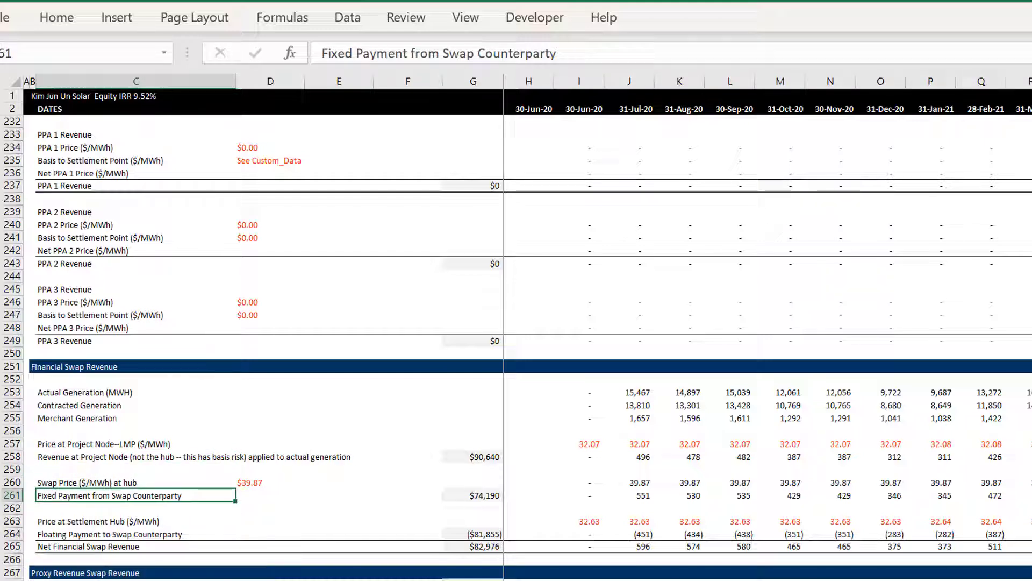
key("F2")
type("- Ap")
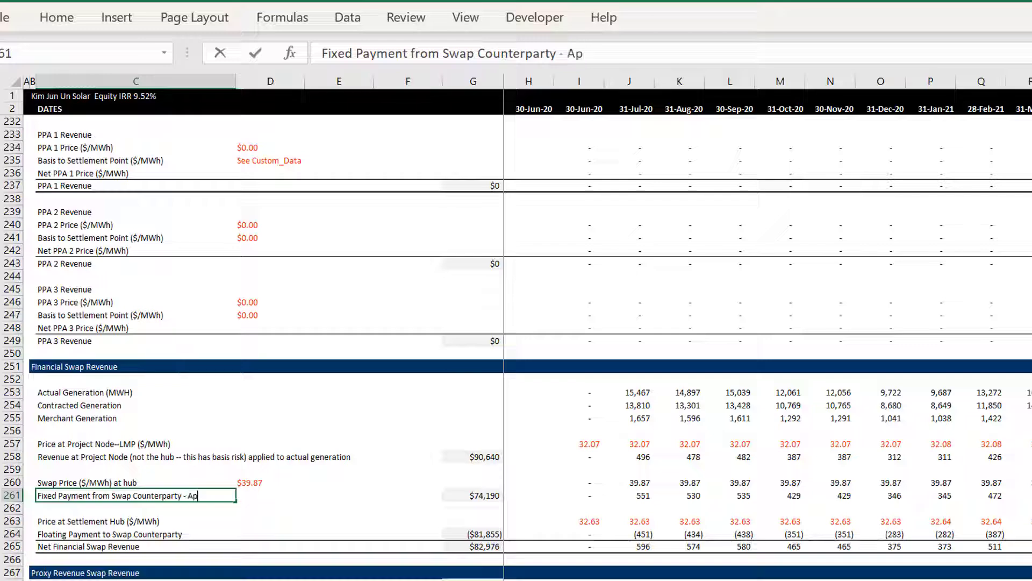
type("plie")
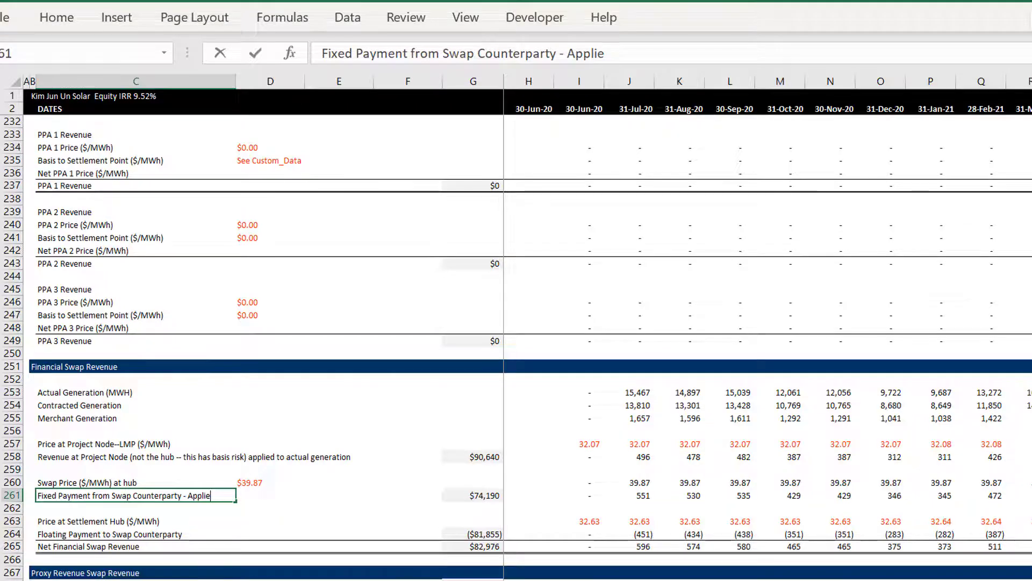
key("BackSpace")
key("BackSpace")
key("BackSpace")
key("BackSpace")
key("BackSpace")
key("BackSpace")
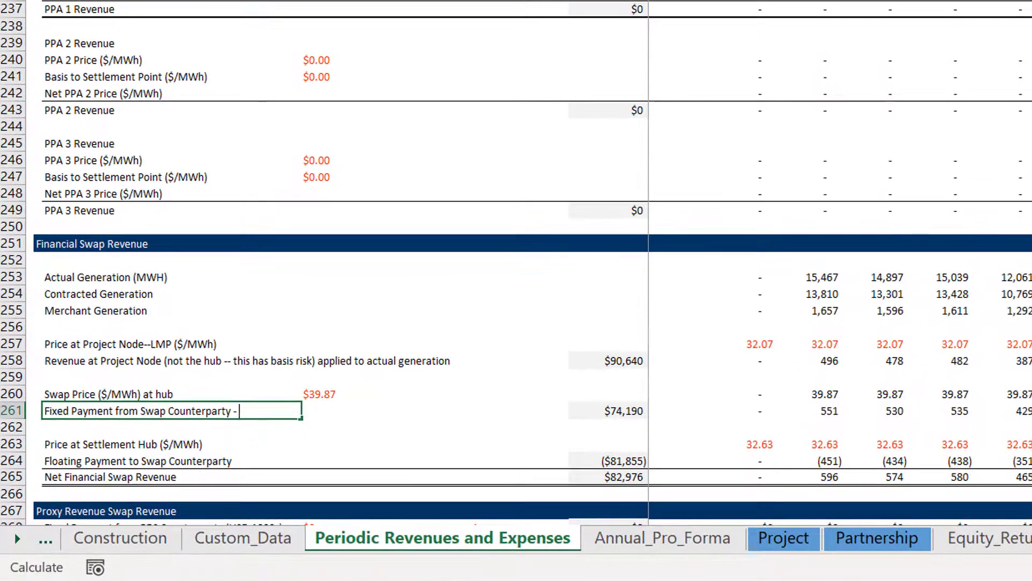
type("applied to con")
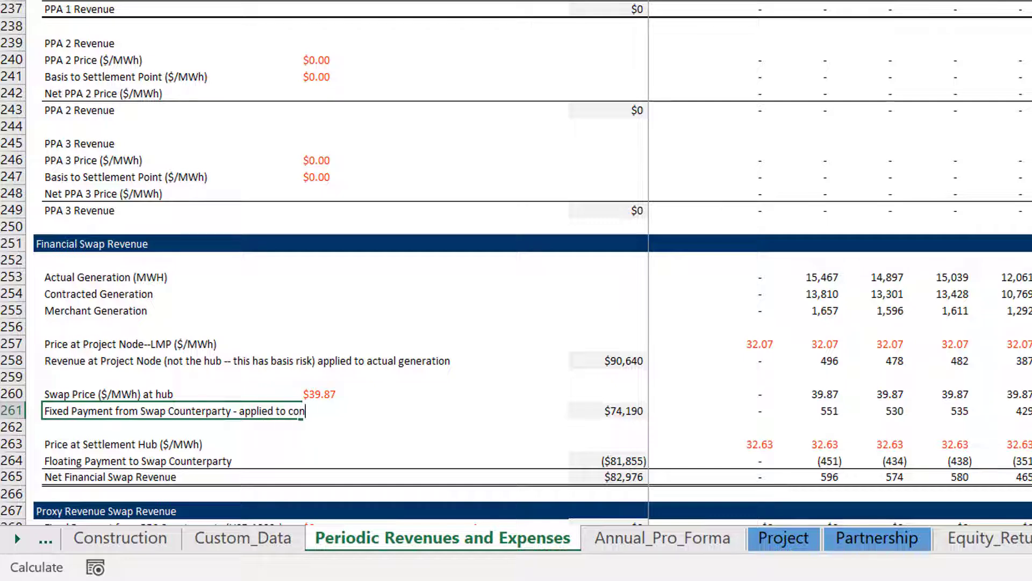
type("tract genera")
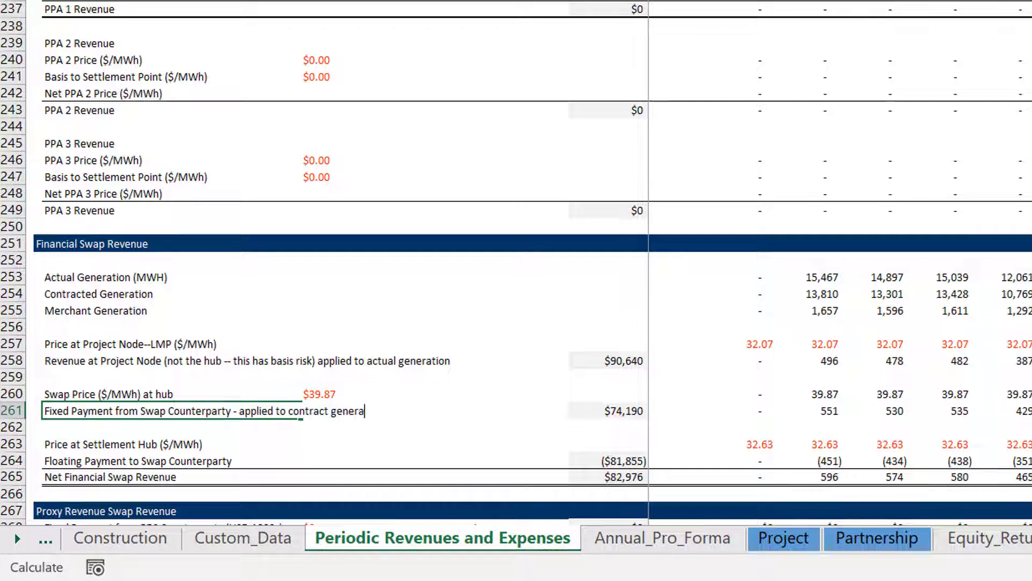
type("tion")
left_click(172, 460)
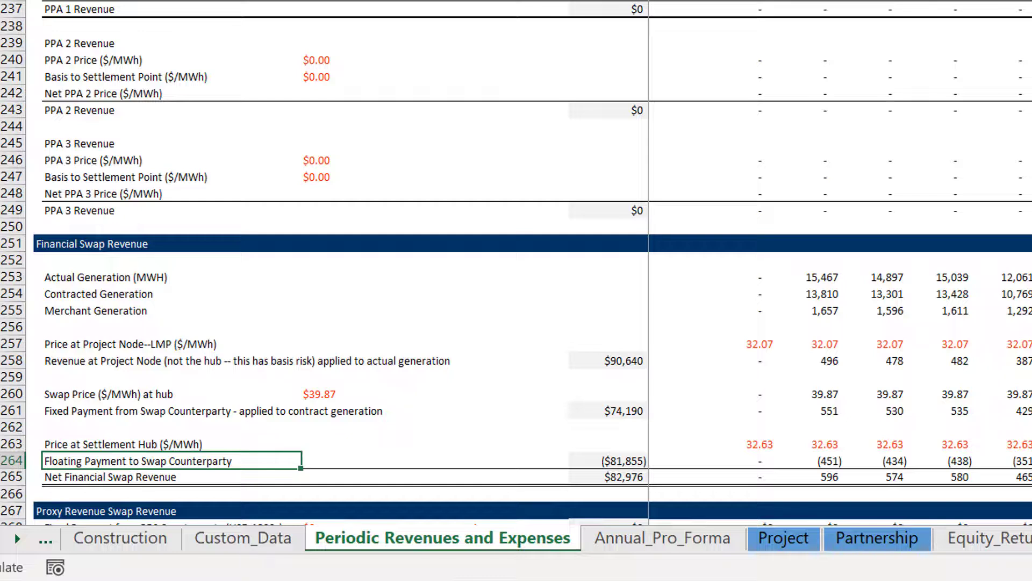
- Inspect the July 2020 cells for the settlement hub price in J263 and the floating payment in J264
key("Up")
key("Up")
key("Up")
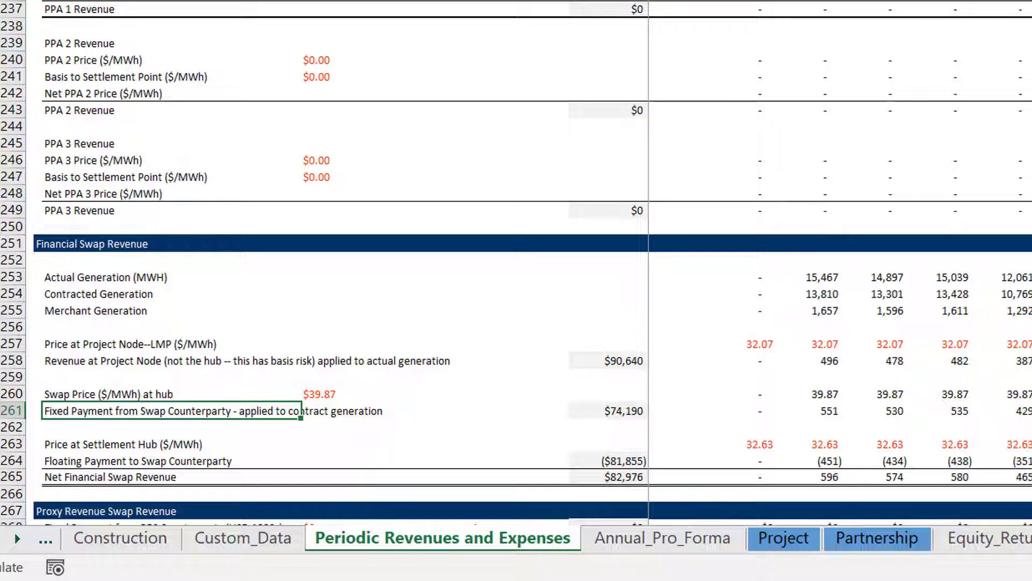
left_click(171, 427)
key("Down")
key("Right")
key("Right")
key("Right")
key("Right")
key("Right")
key("Right")
key("Right")
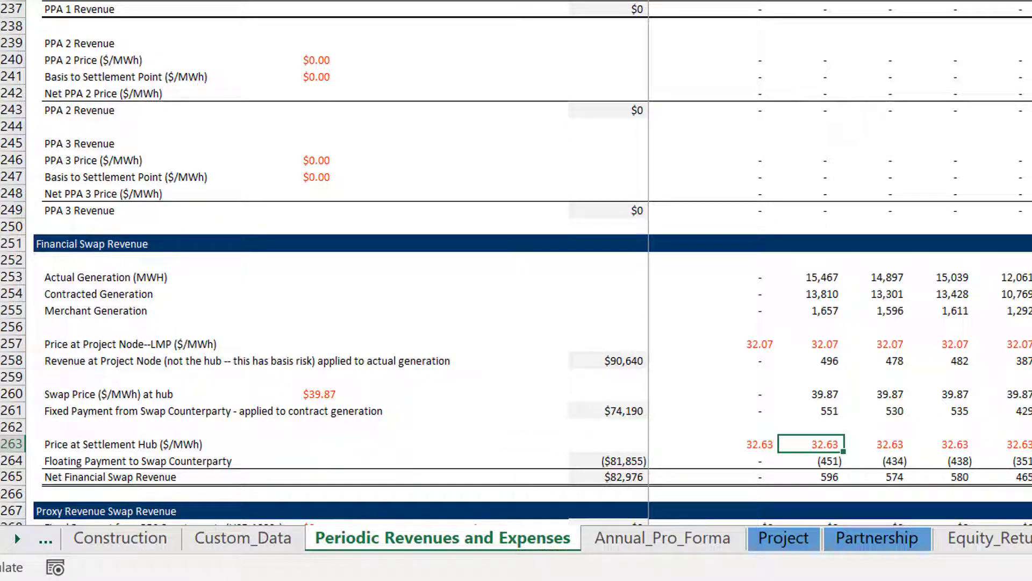
key("F2")
key("Escape")
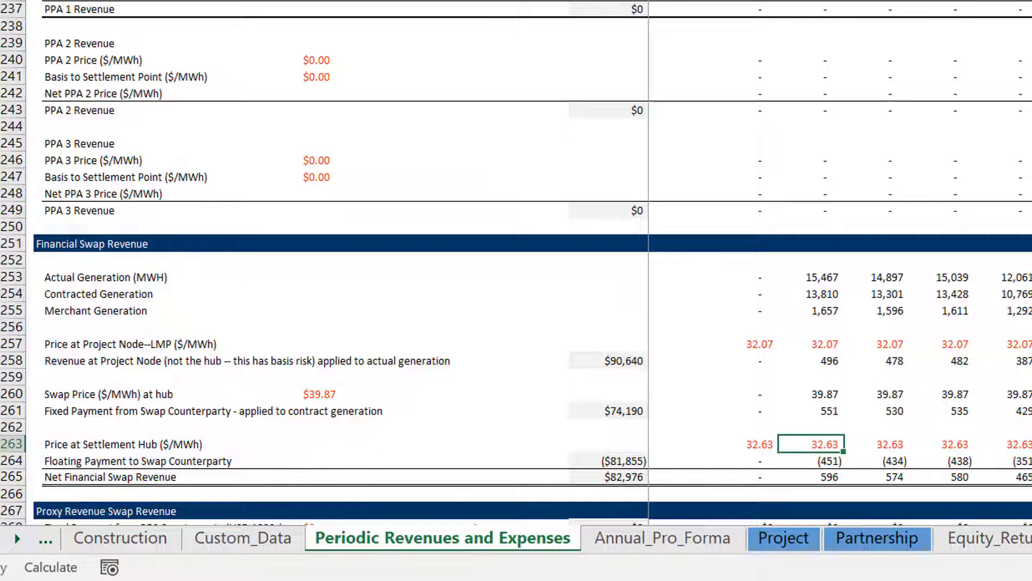
key("Left")
key("Down")
key("Right")
key("F2")
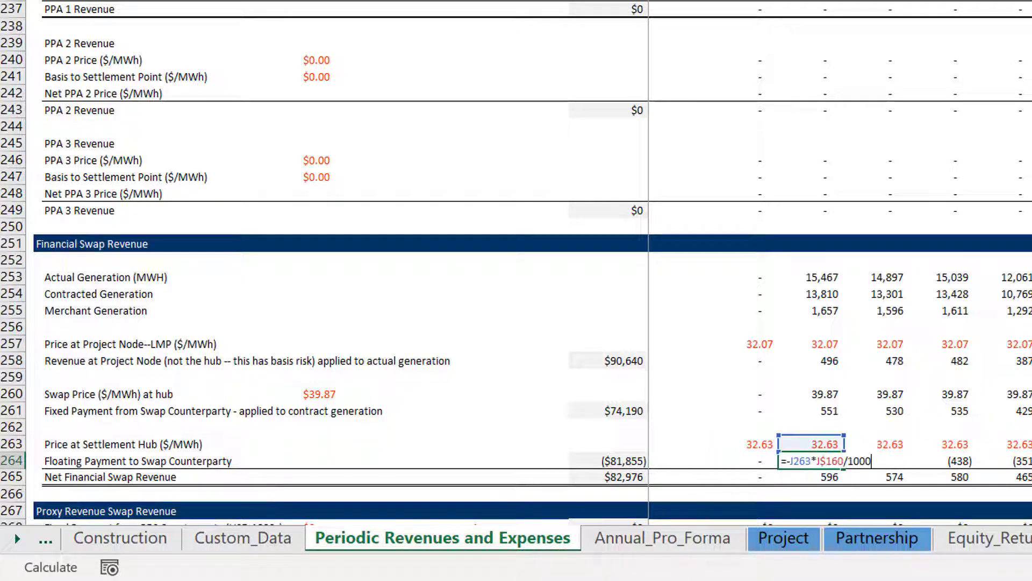
key("Escape")
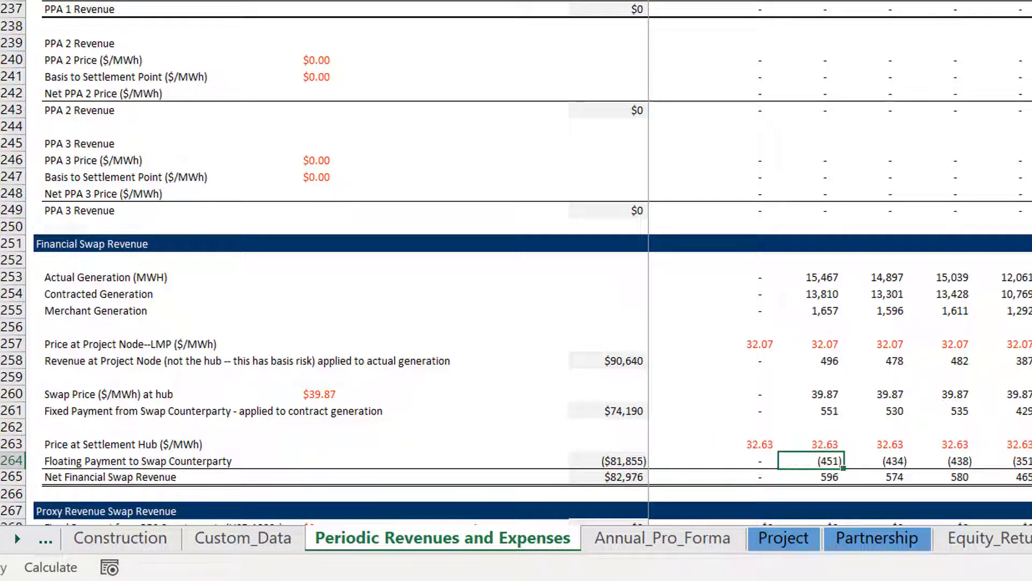
- Append "applied to contract generation" to the Floating Payment to Swap Counterparty label in C264
key("Left")
key("Left")
key("Left")
key("Left")
key("Left")
key("Left")
key("Left")
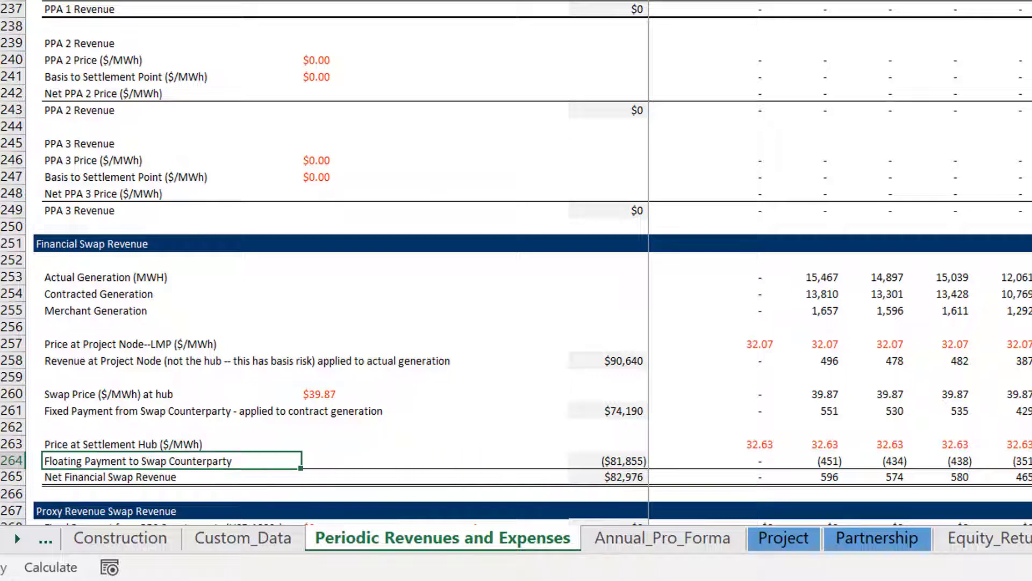
key("F2")
type("applied to cont")
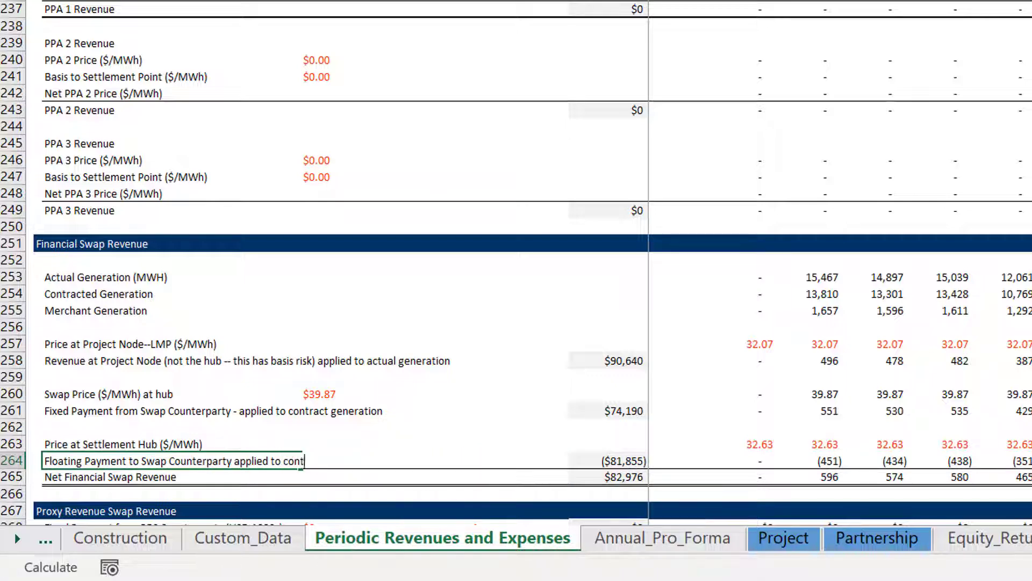
type("ract generation")
key("Return")
key("Up")
key("Up")
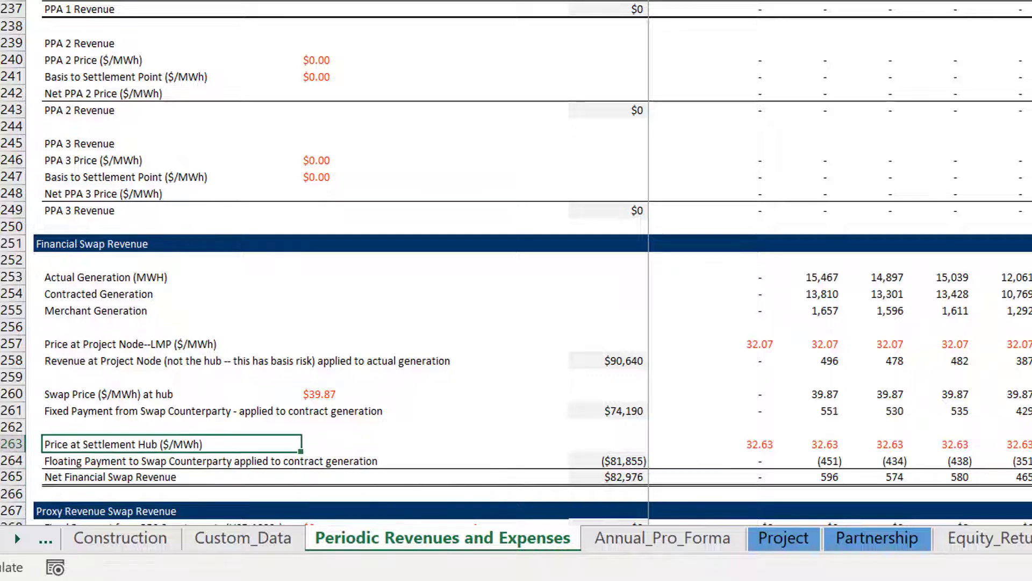
- Inspect the July 2020 cells for the swap price at hub, the settlement hub price and the floating payment
key("Up")
key("Up")
key("Up")
key("Right")
key("Right")
key("Right")
key("Right")
key("Right")
key("Right")
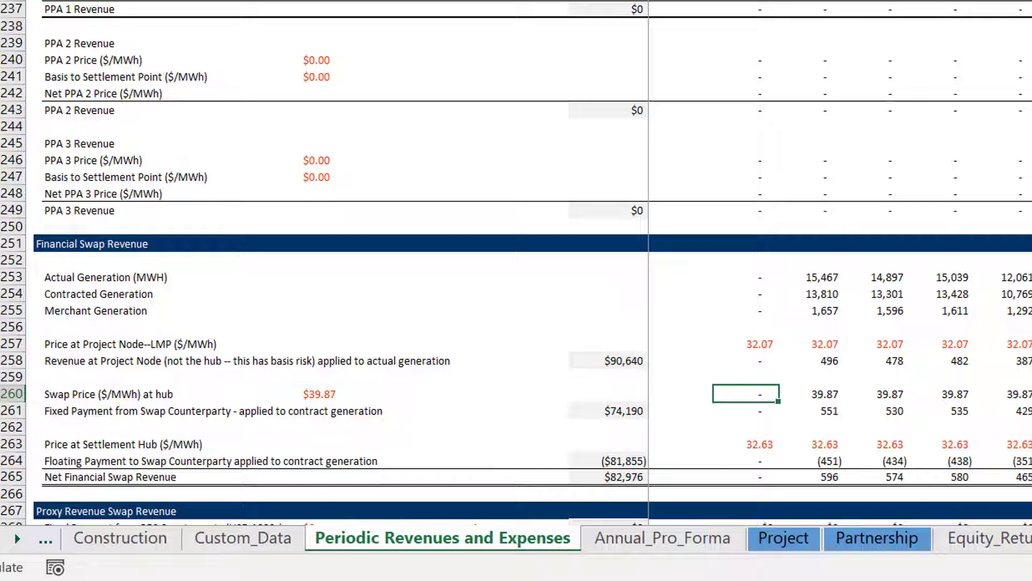
left_click(810, 394)
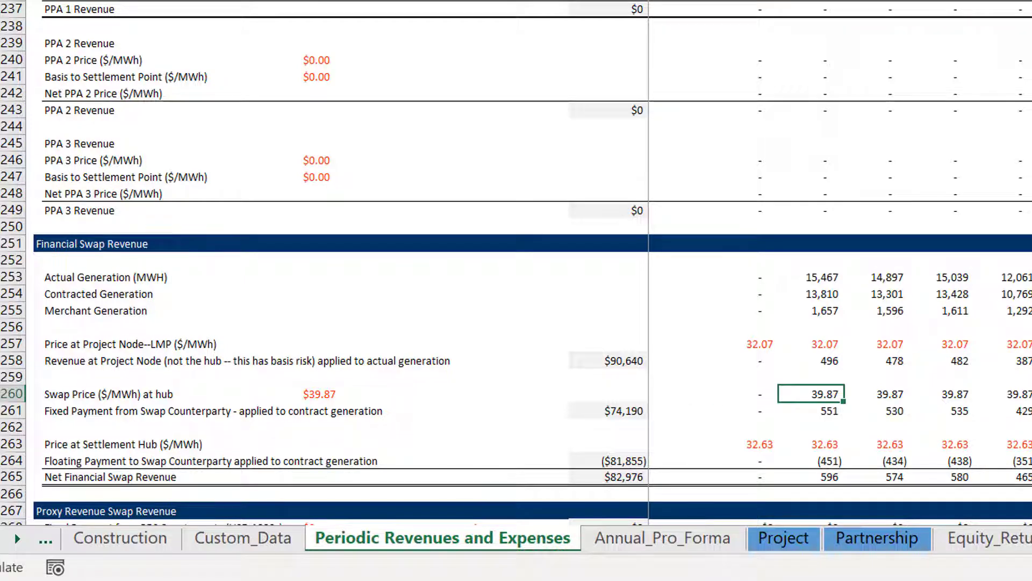
left_click(810, 444)
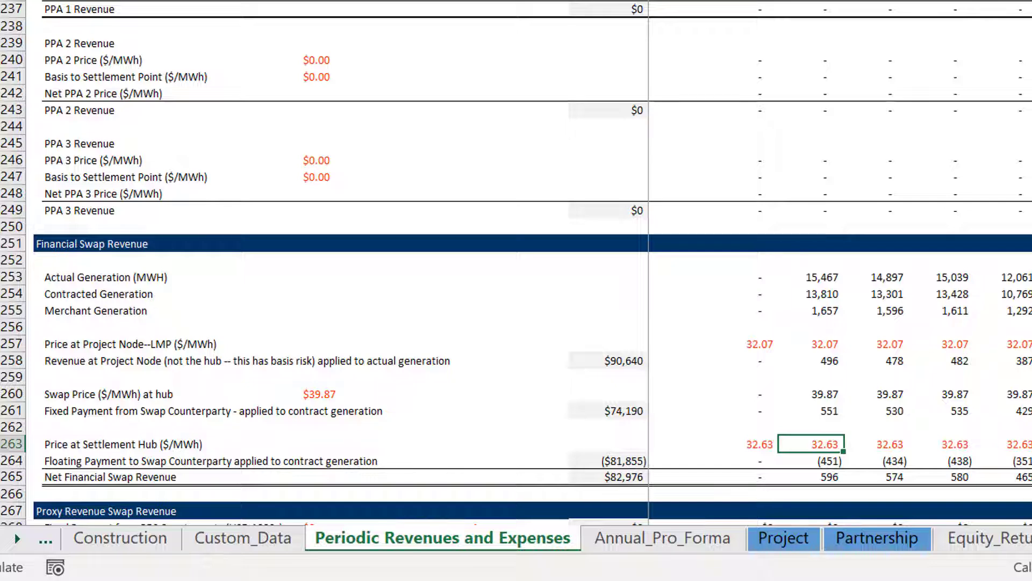
left_click(810, 460)
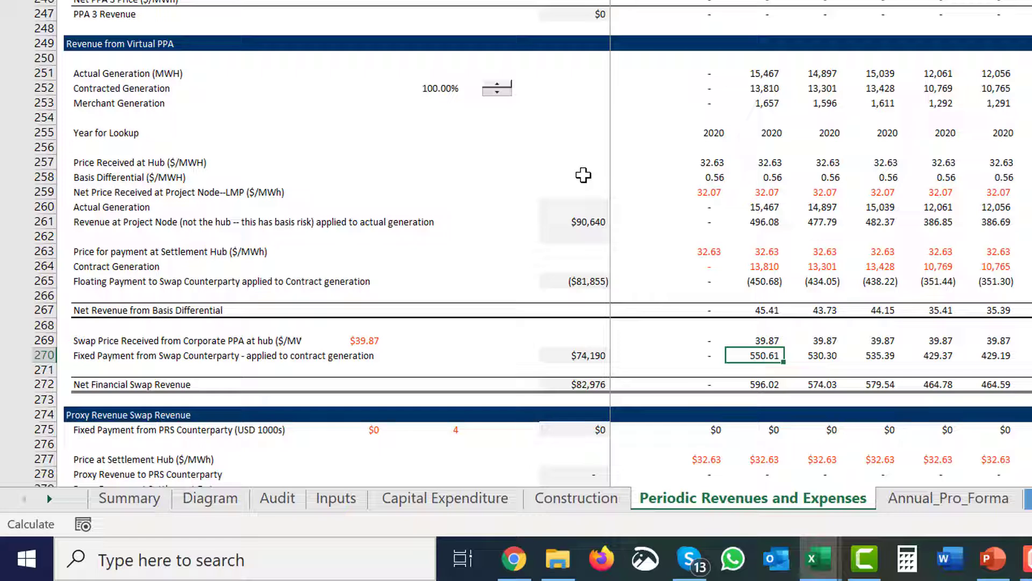
- Review the Revenue from Virtual PPA rows from the fixed payment up to the Price Received at Hub label
key("Up")
key("Up")
key("Up")
key("Up")
key("Up")
key("Up")
key("Up")
key("Up")
key("Up")
key("Up")
key("Up")
key("Up")
key("Up")
key("Left")
key("Left")
key("Left")
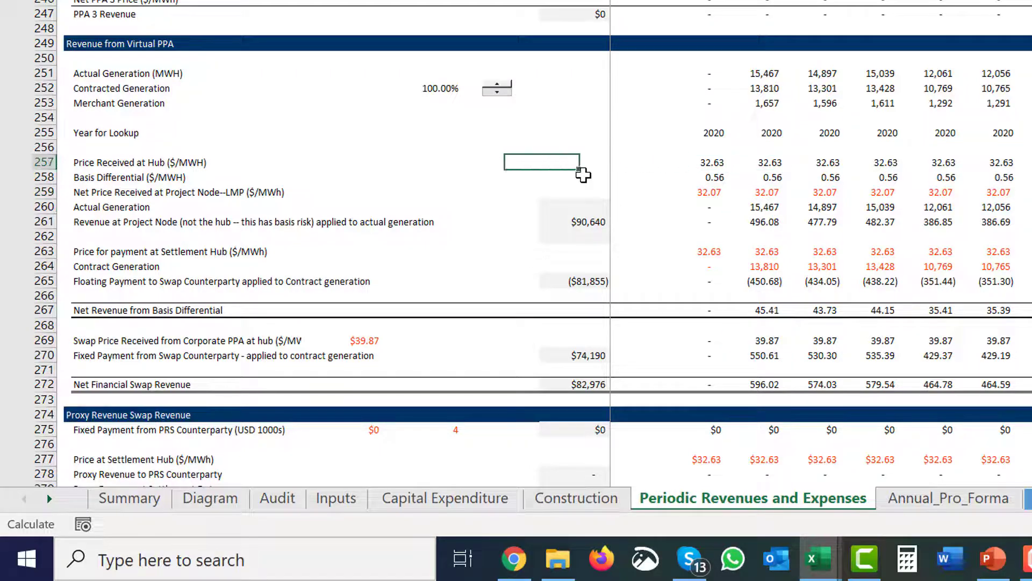
key("Left")
key("Left")
key("Left")
key("Left")
key("Left")
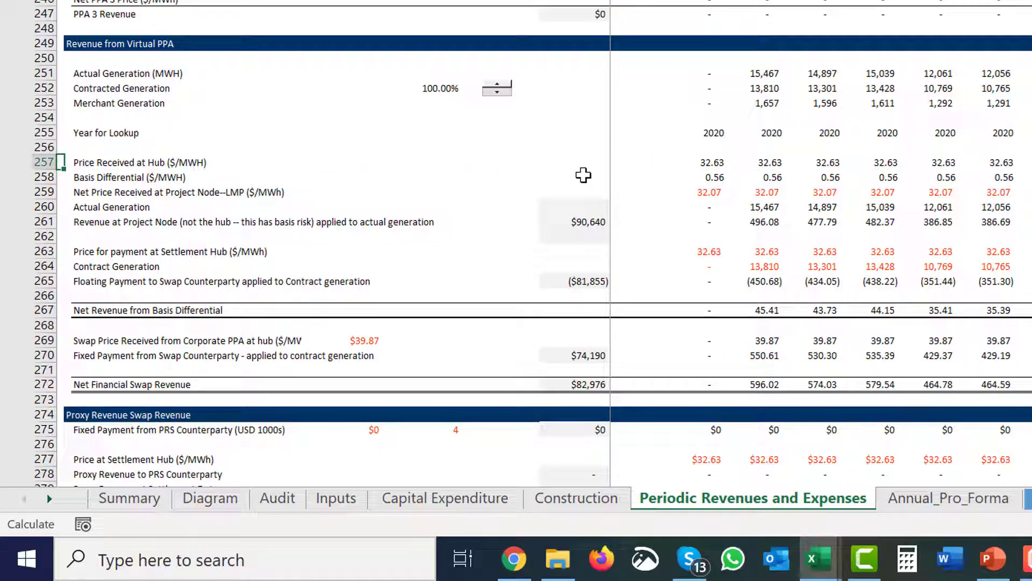
key("Right")
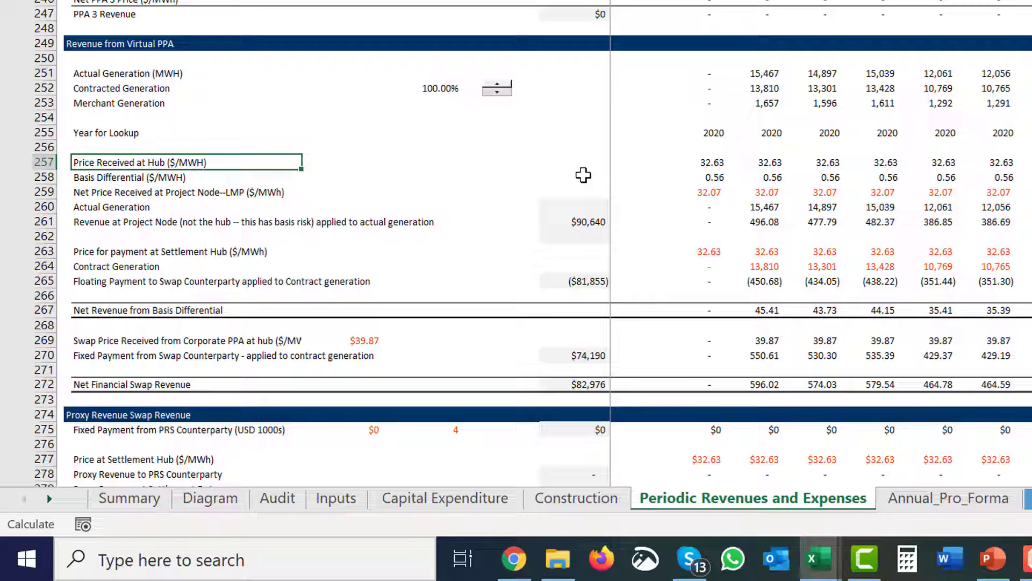
- Examine the actual, contracted and merchant generation rows and their July 2020 cells in the Virtual PPA section
key("Up")
key("Up")
key("Up")
key("Up")
key("Up")
key("Up")
key("Up")
key("Up")
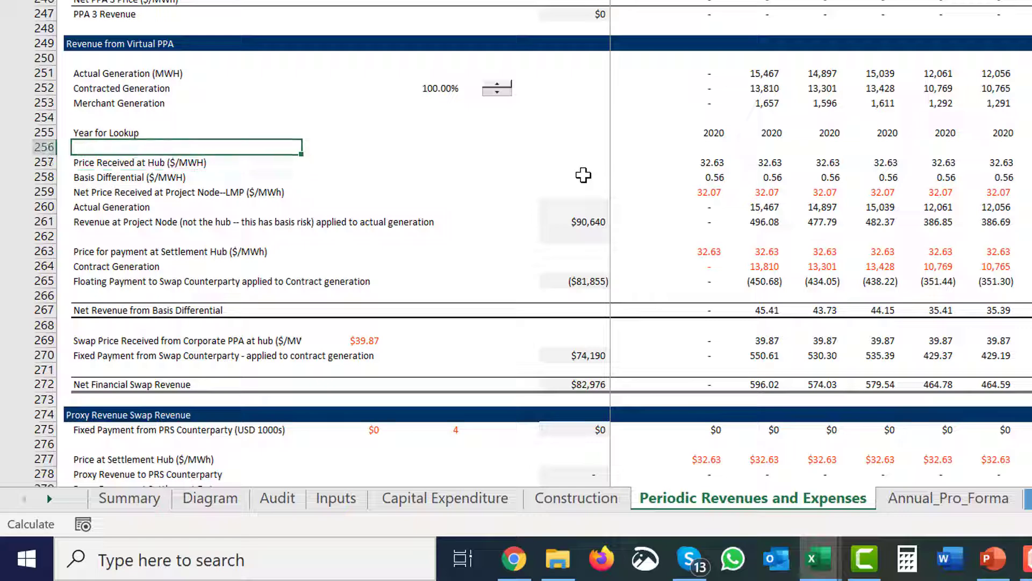
key("Down")
key("Down")
key("Down")
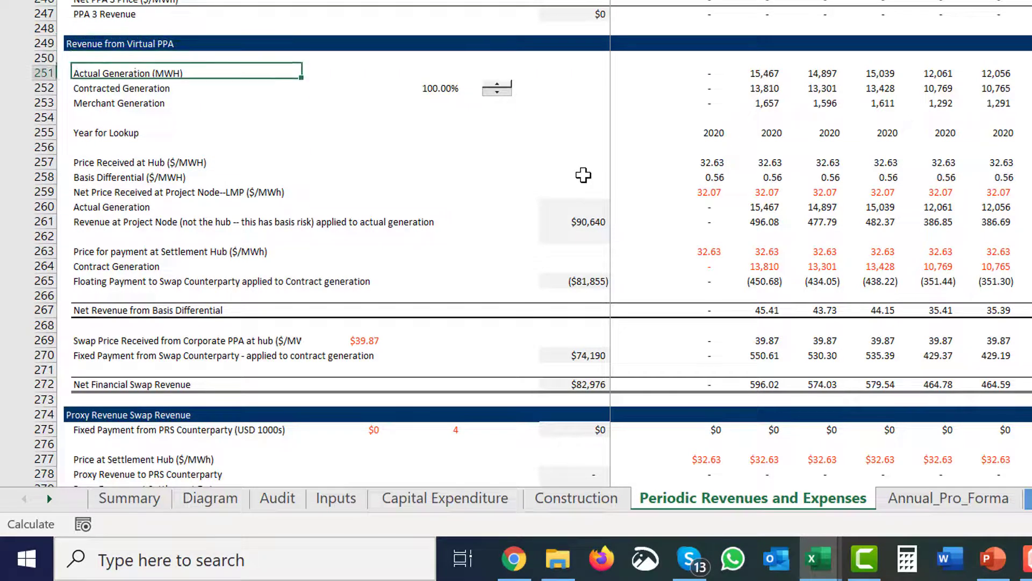
key("Right")
key("Right")
key("Right")
key("Right")
key("Right")
key("Right")
key("Right")
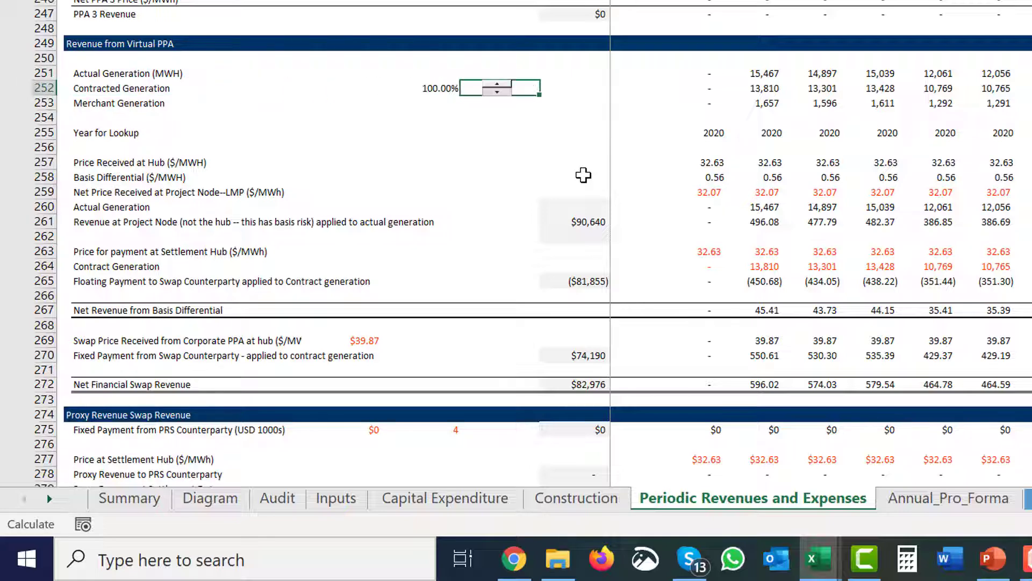
key("Down")
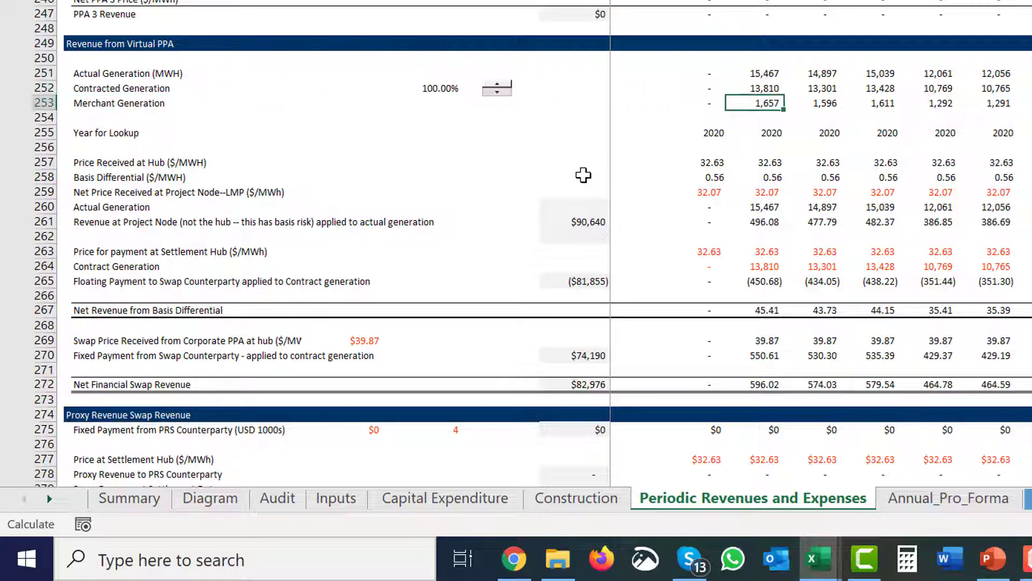
key("Up")
key("Up")
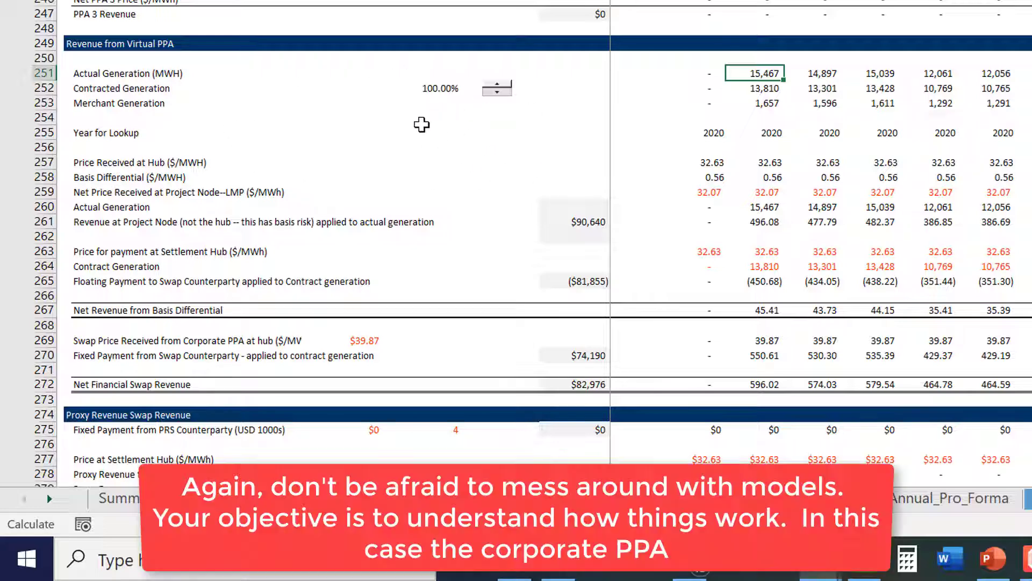
- Lower the generation sensitivity percentage in E252 to 96%
left_click(419, 124)
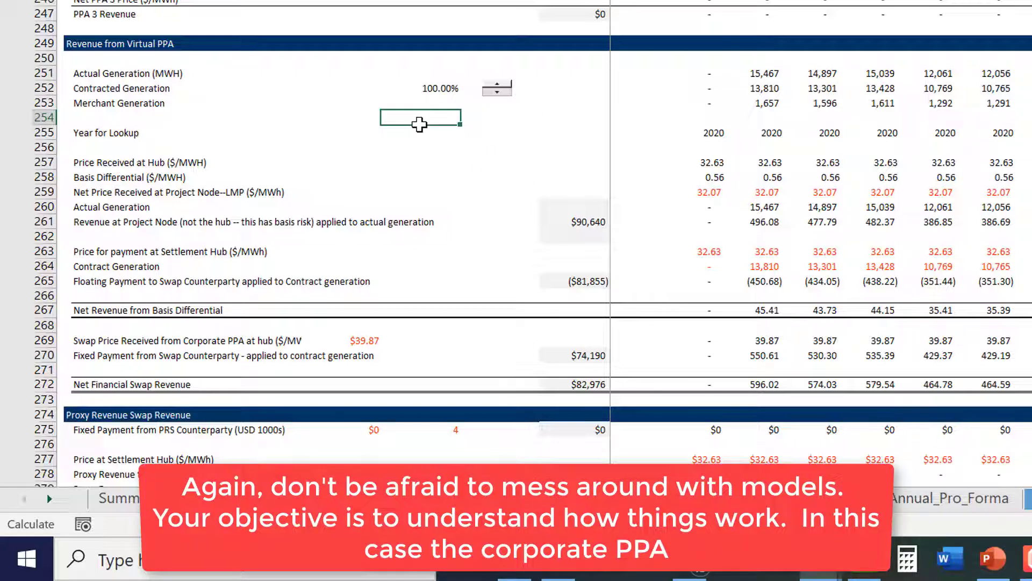
key("Up")
key("Up")
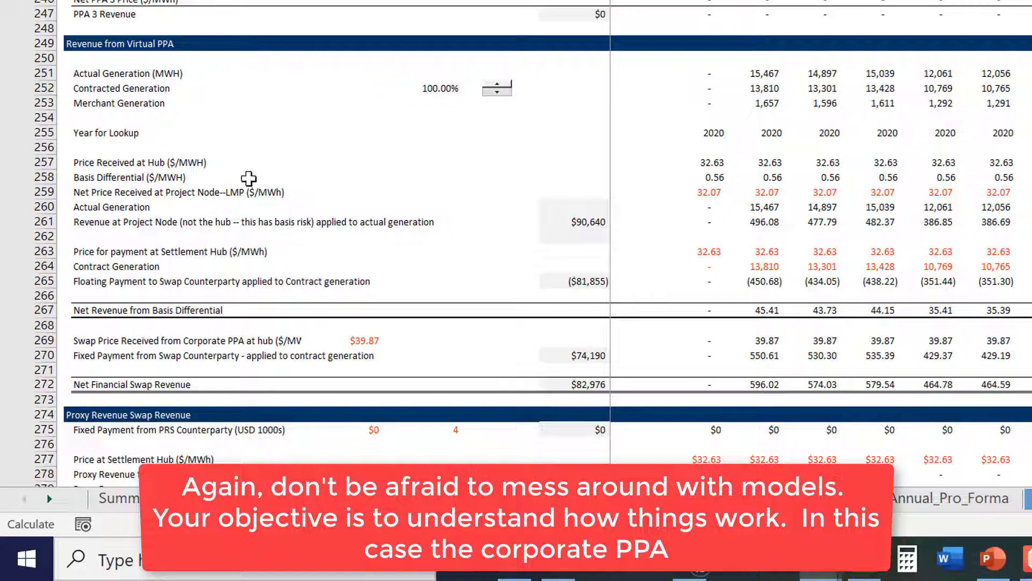
left_click(498, 119)
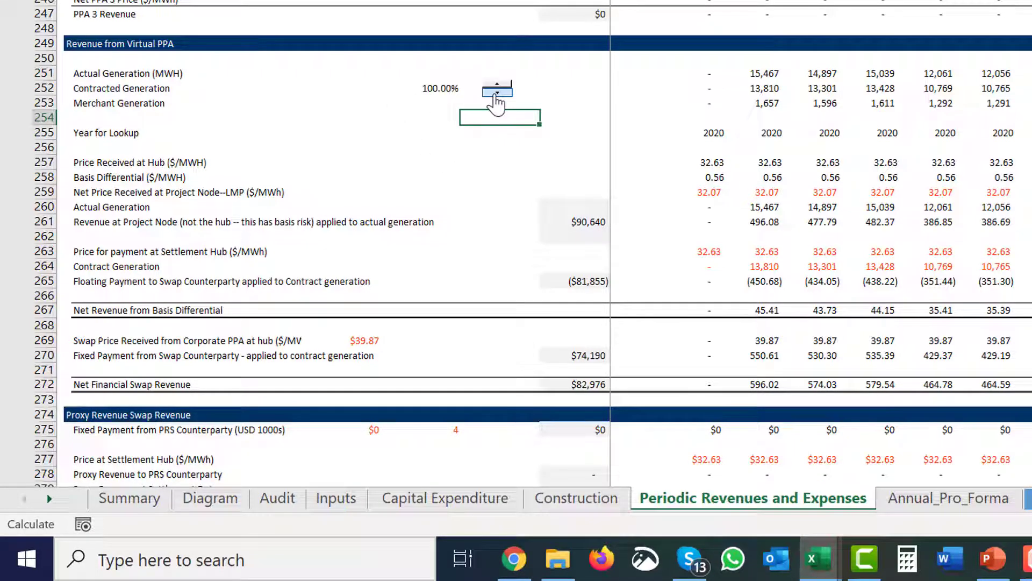
left_click(497, 93)
left_click(496, 93)
left_click(497, 93)
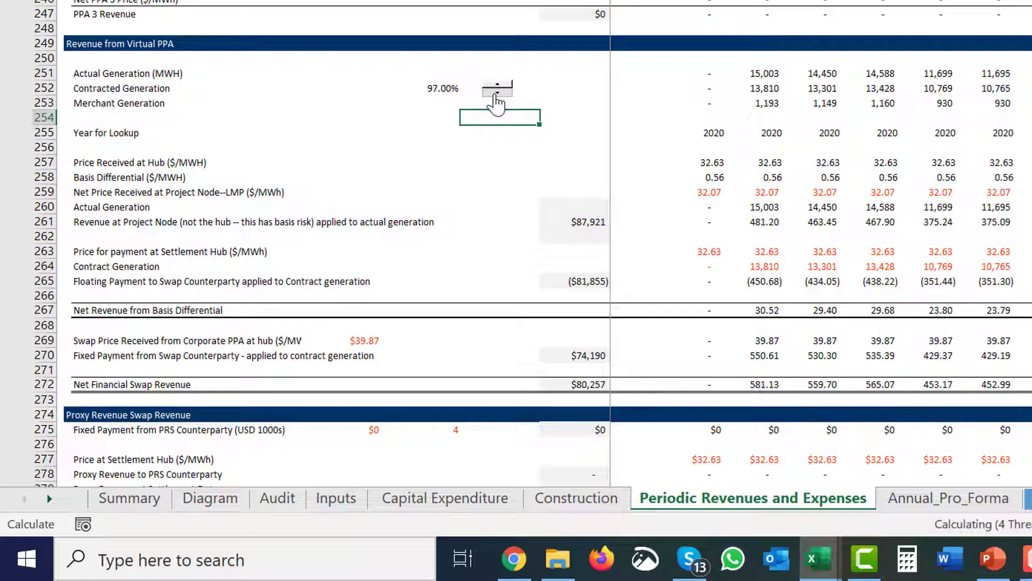
left_click(497, 92)
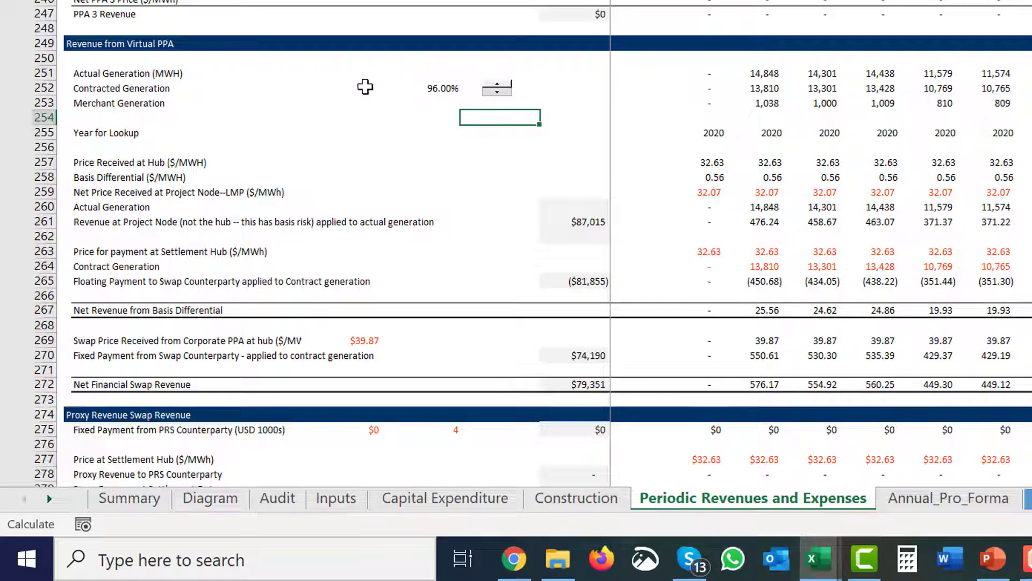
- Move the sensitivity percentage from the Contracted Generation row to E251 in the Actual Generation row
left_click(365, 87)
key("Up")
key("Right")
key("Down")
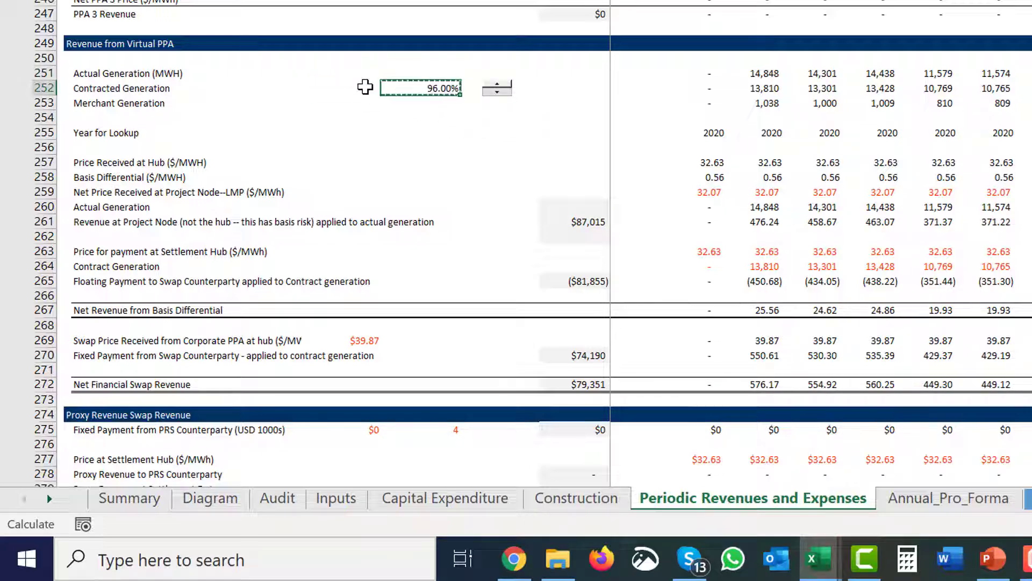
key("ctrl+c")
key("Up")
key("Escape")
key("ctrl+v")
key("Right")
key("Right")
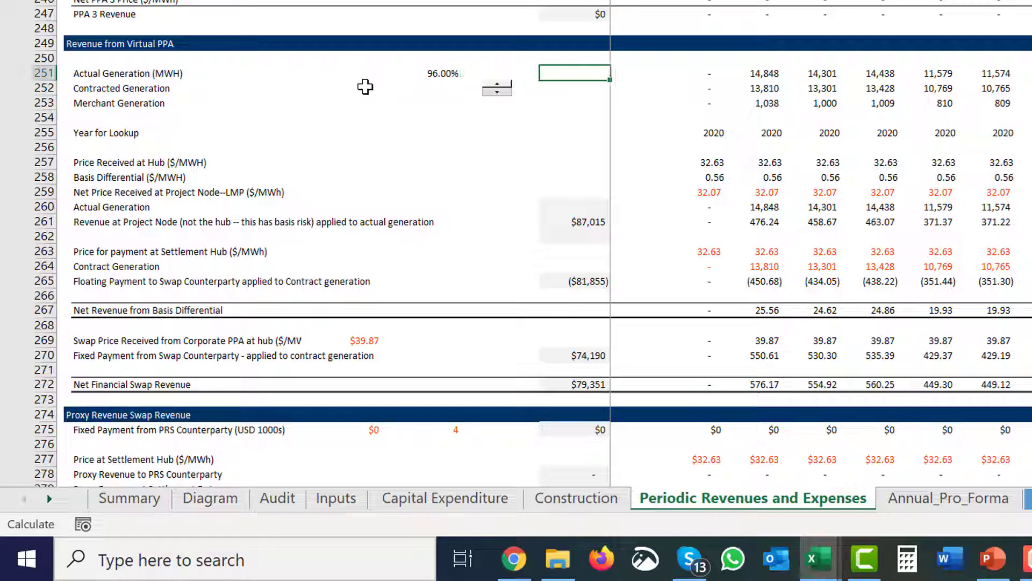
- Move the sensitivity spinner up beside the percentage in the Actual Generation row
right_click(495, 93)
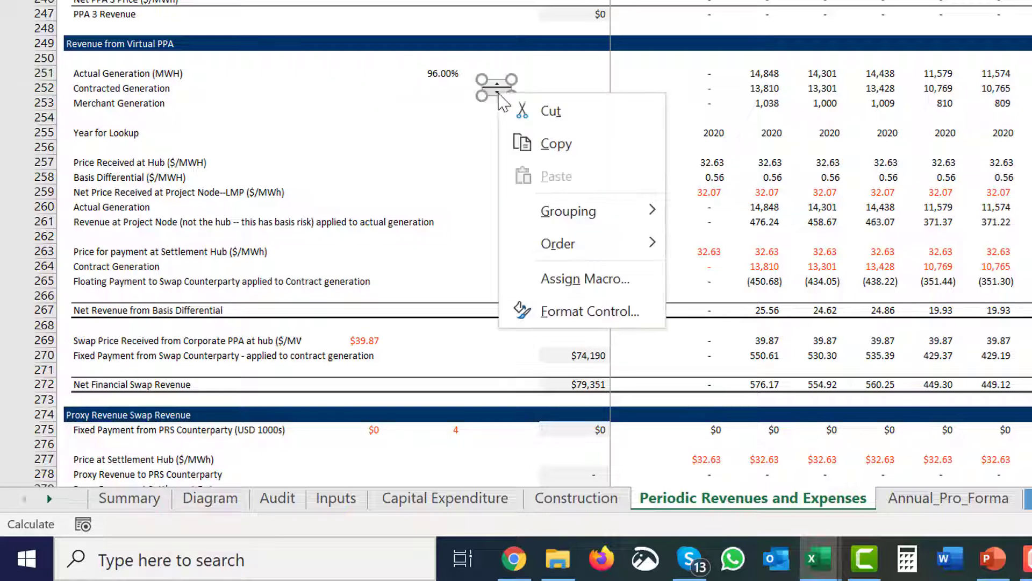
key("Escape")
left_click_drag(495, 92, 495, 71)
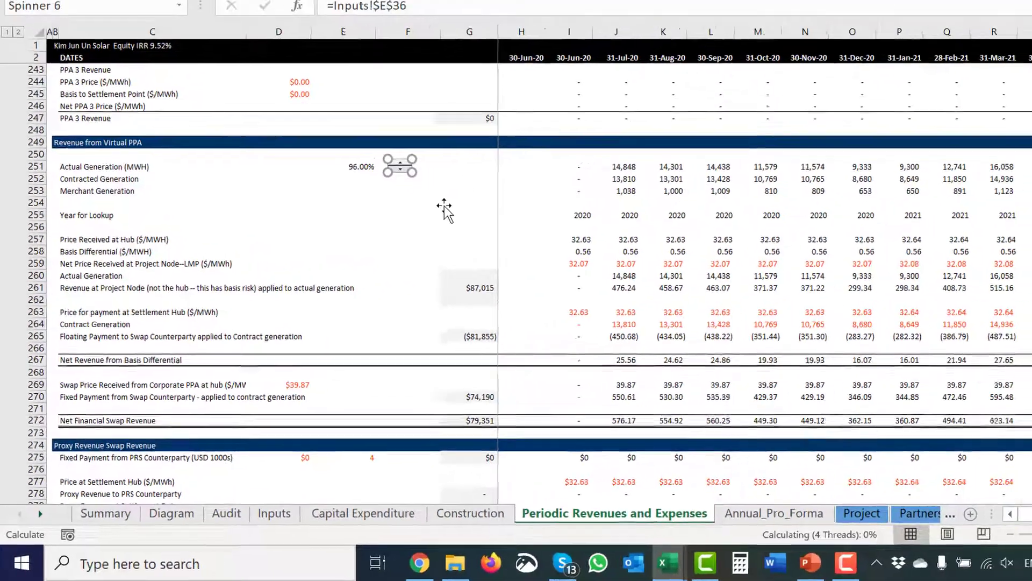
left_click(444, 206)
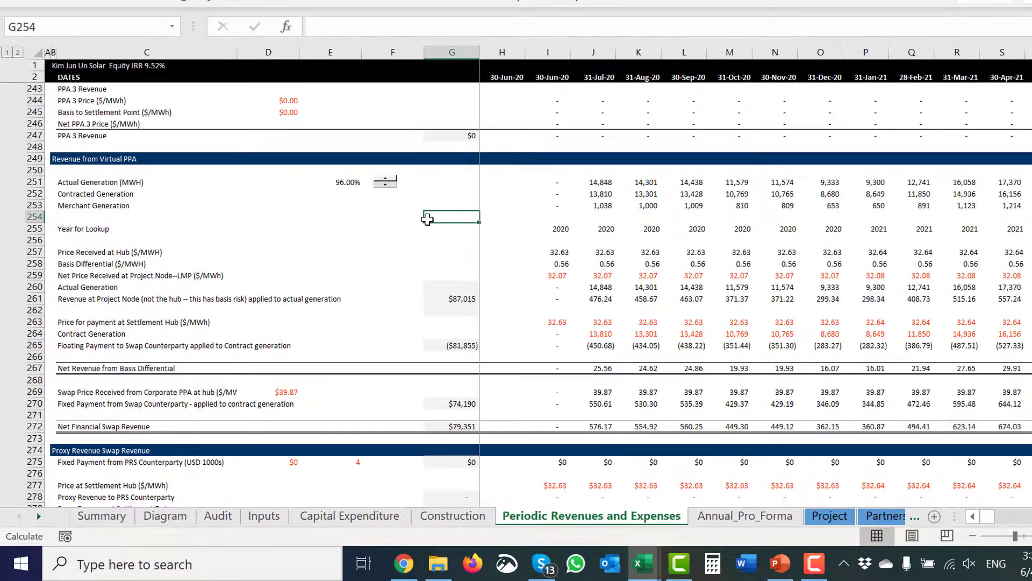
- Trace the Actual Generation formula in I251 to its source row 157 and the sensitivity factor in F157
key("Up")
key("Up")
key("Up")
key("Right")
key("Right")
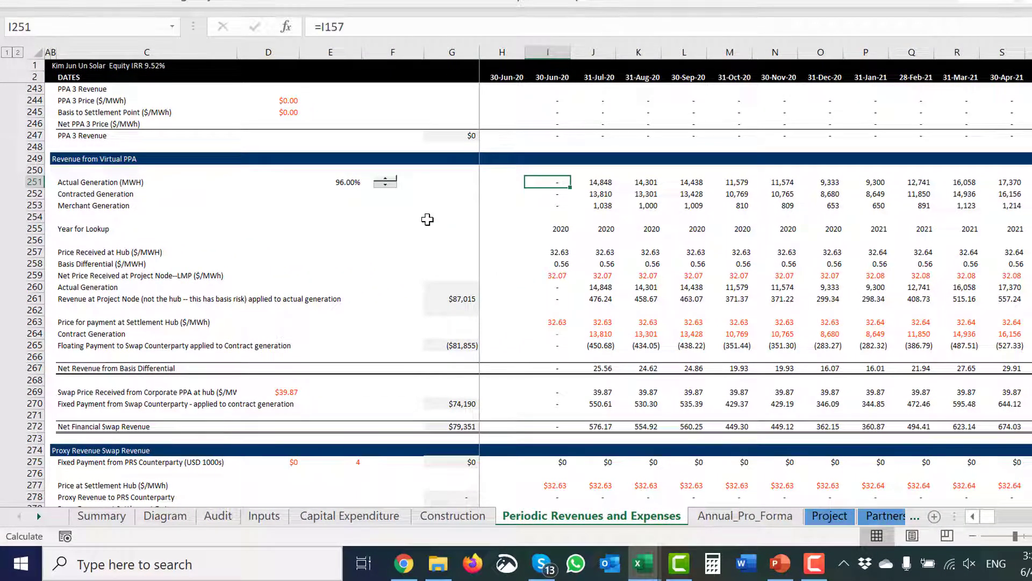
key("ctrl+bracketleft")
key("Up")
key("Up")
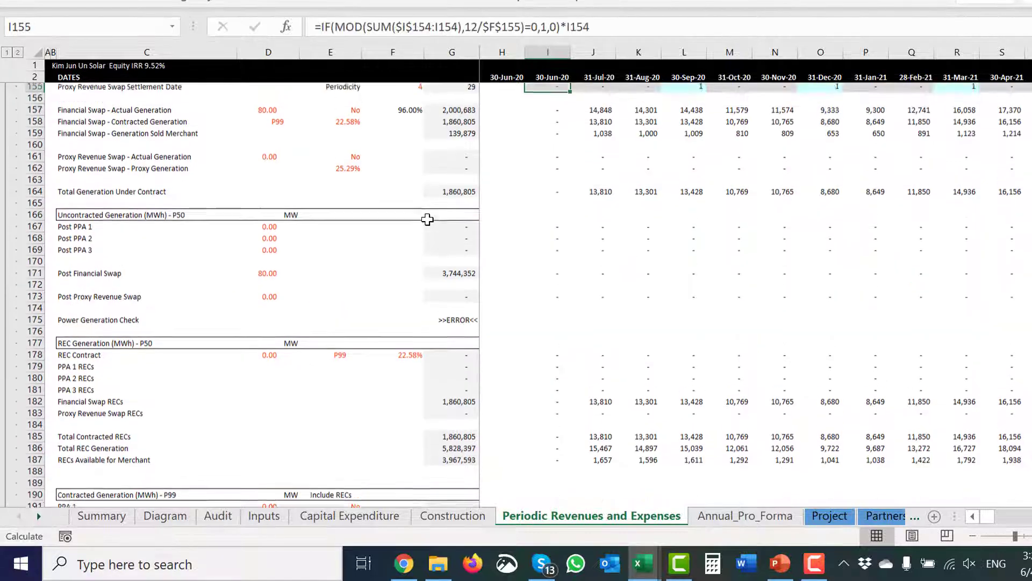
key("Down")
key("Down")
key("Left")
key("Left")
key("Left")
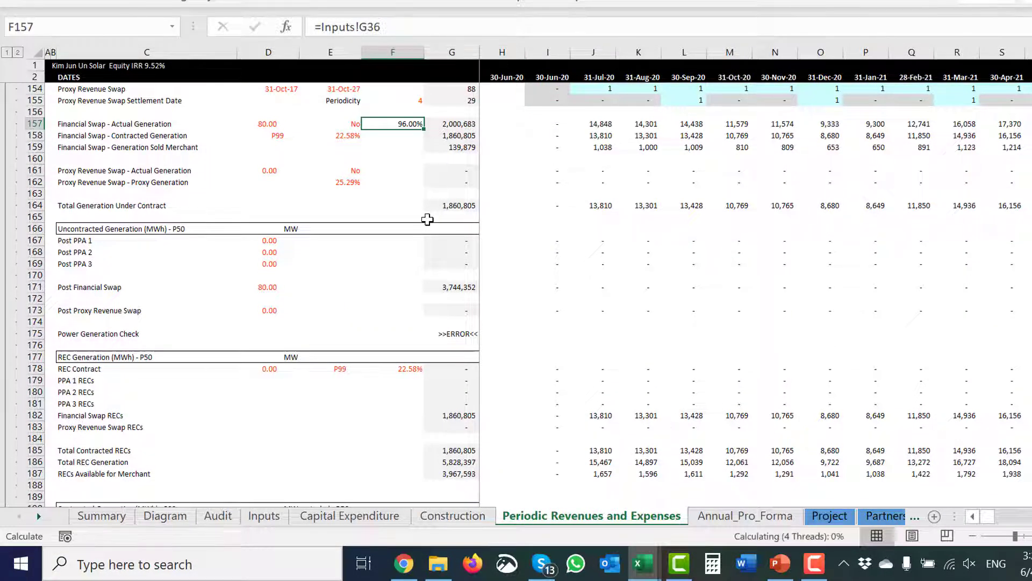
- Go to the Inputs sheet and inspect the Sensitivity value in E36
key("ctrl+Page_Up")
key("ctrl+Page_Up")
key("ctrl+Page_Up")
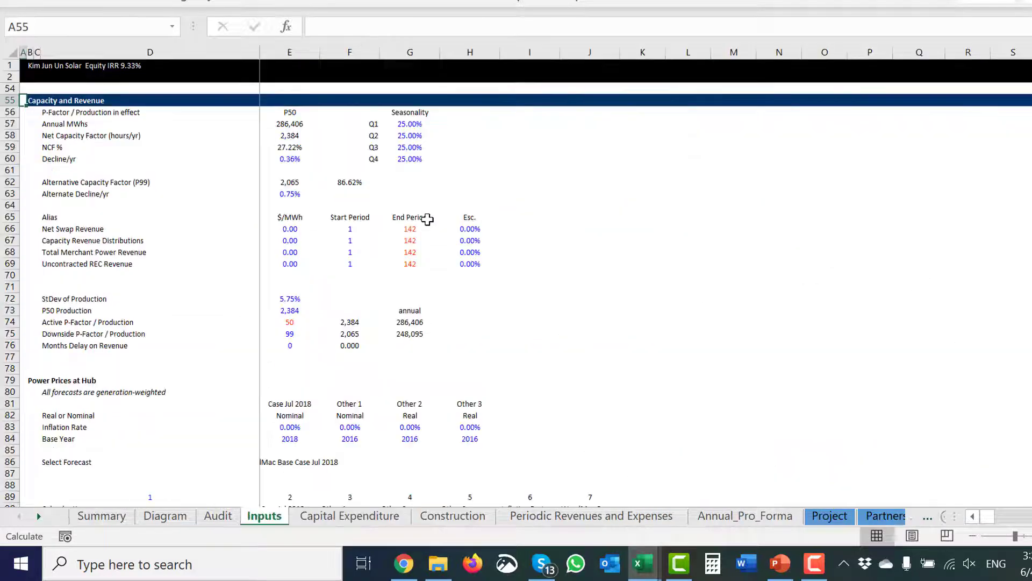
key("ctrl+Up")
key("ctrl+Up")
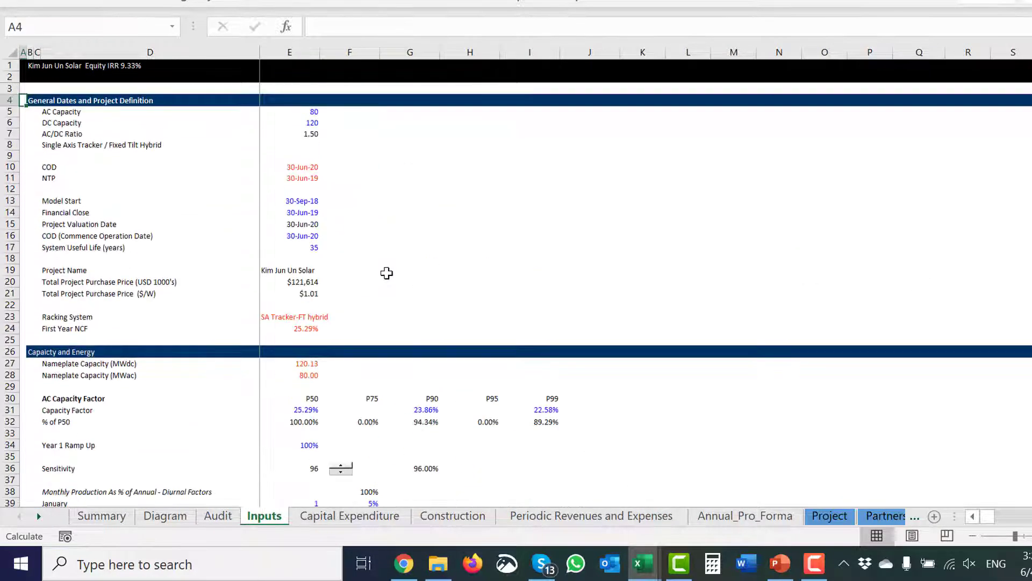
left_click(492, 478)
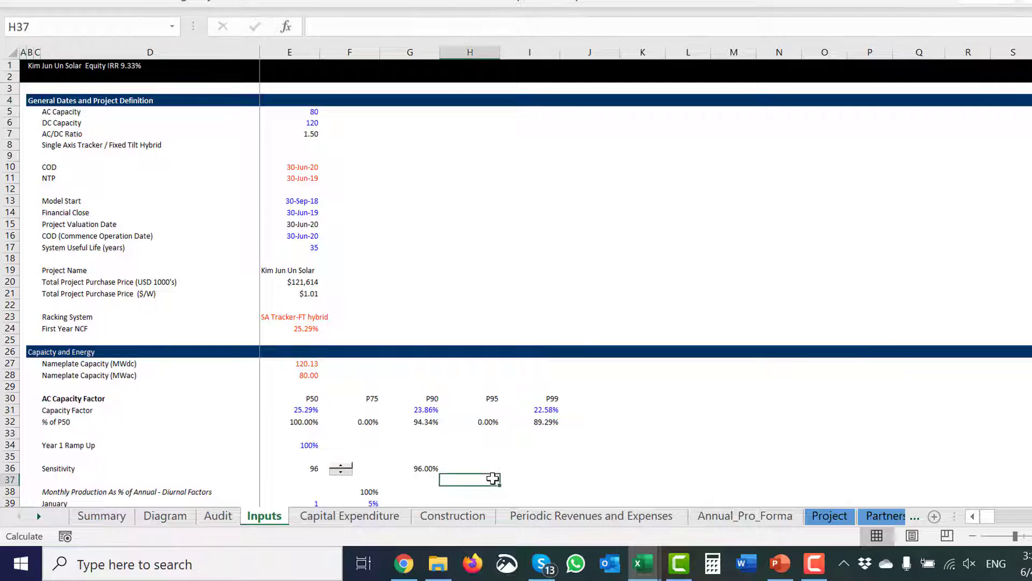
key("Down")
key("Down")
key("Down")
key("Up")
key("Up")
key("Up")
key("Left")
key("Left")
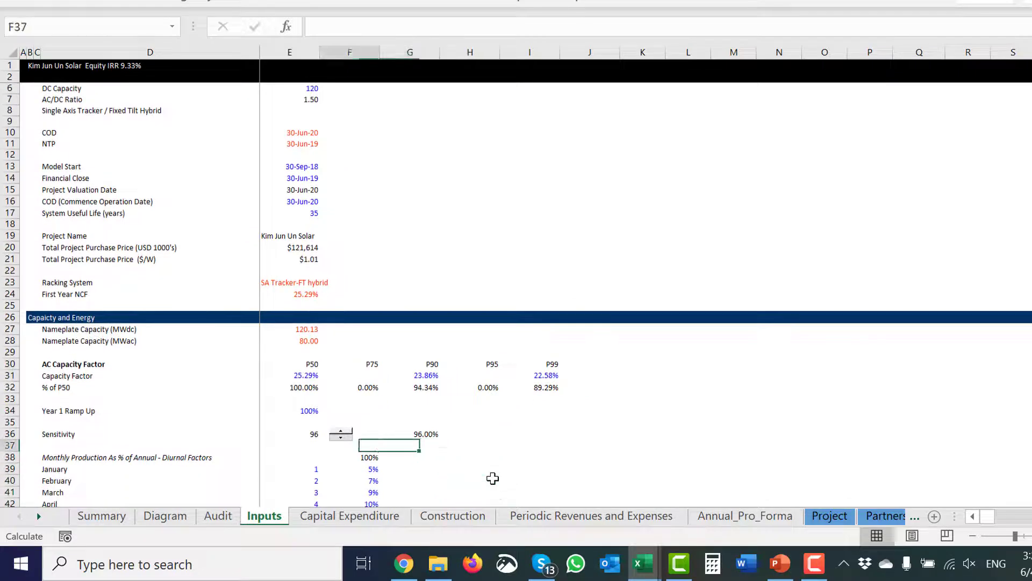
key("Left")
key("Up")
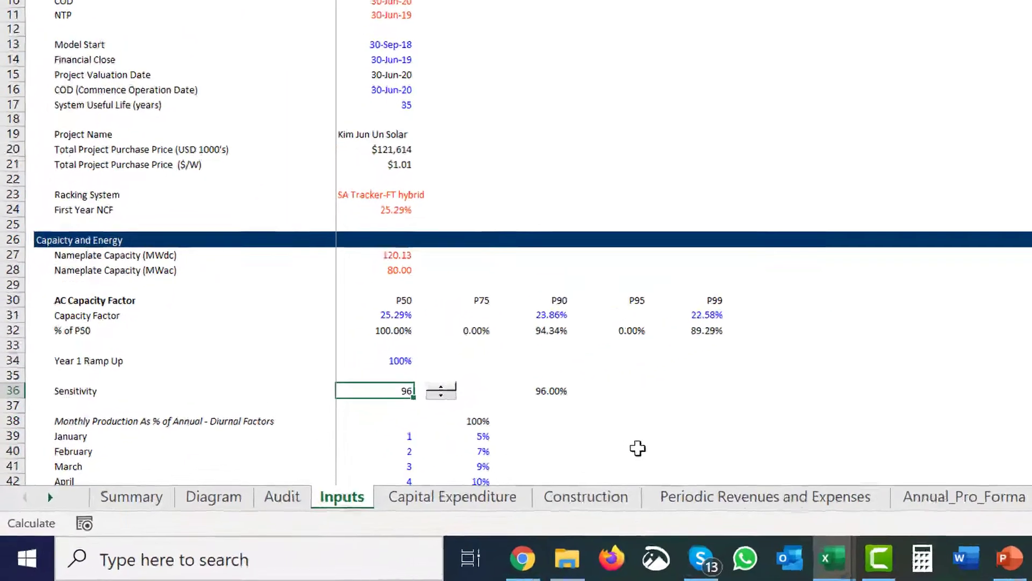
- Inspect the Sensitivity percentage in G36 that belongs to the spinner value
key("Right")
key("Right")
key("Right")
key("Left")
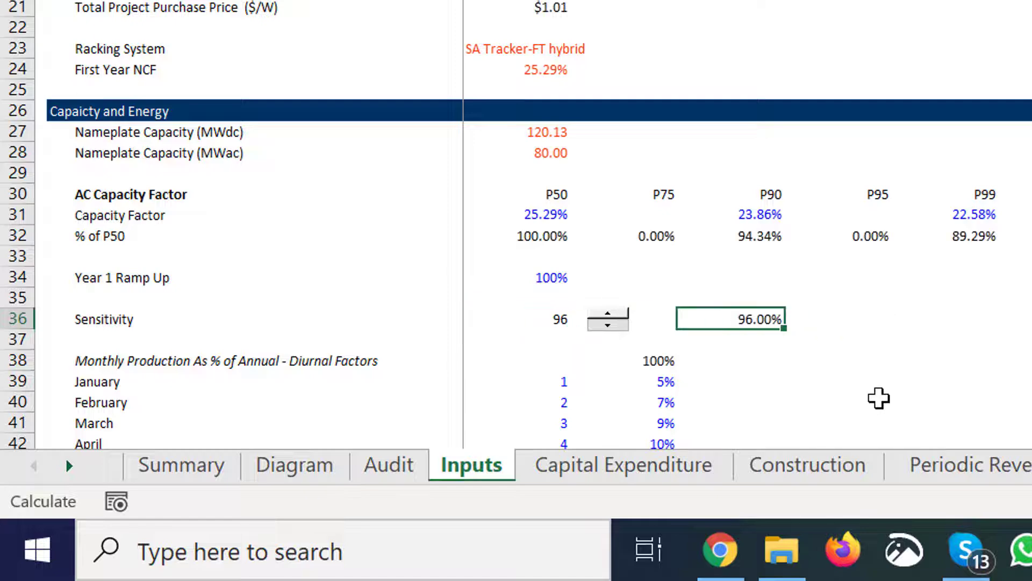
key("Left")
key("Right")
key("Right")
key("Up")
key("Up")
key("Up")
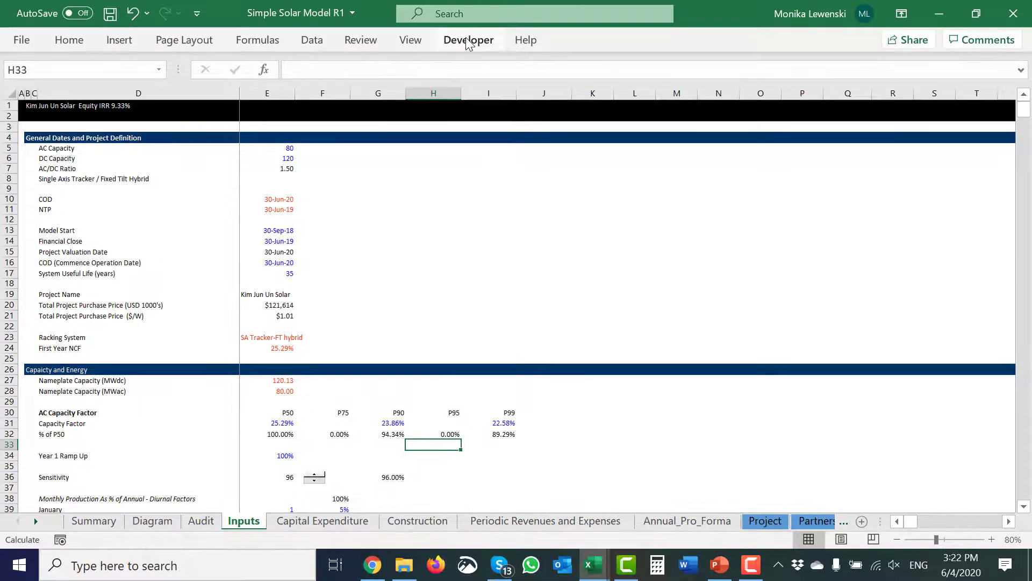
- Insert a form-control button in the black header across F1:G2 of the Inputs sheet and assign it the macro Button63_Click
left_click(469, 41)
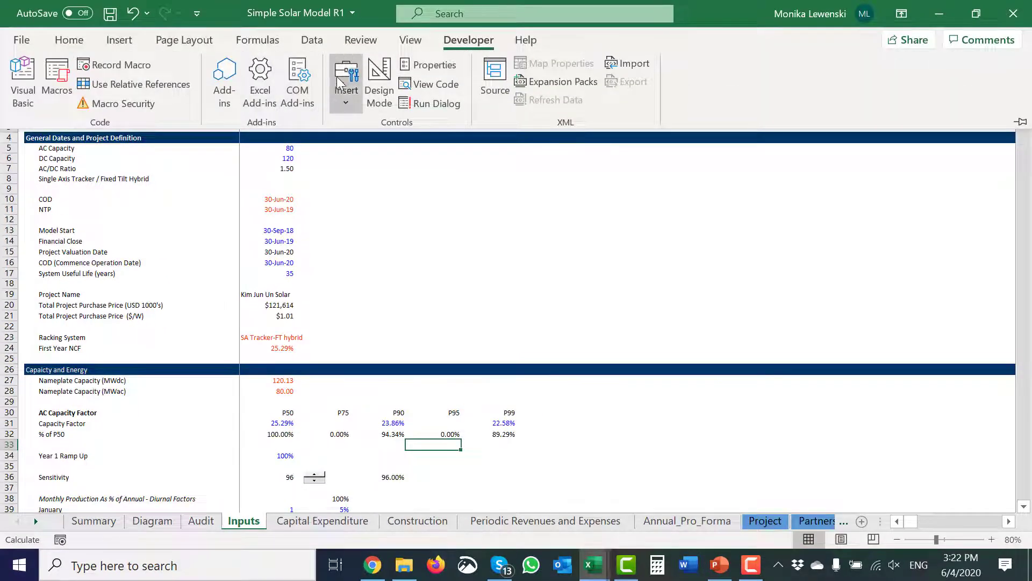
left_click(347, 89)
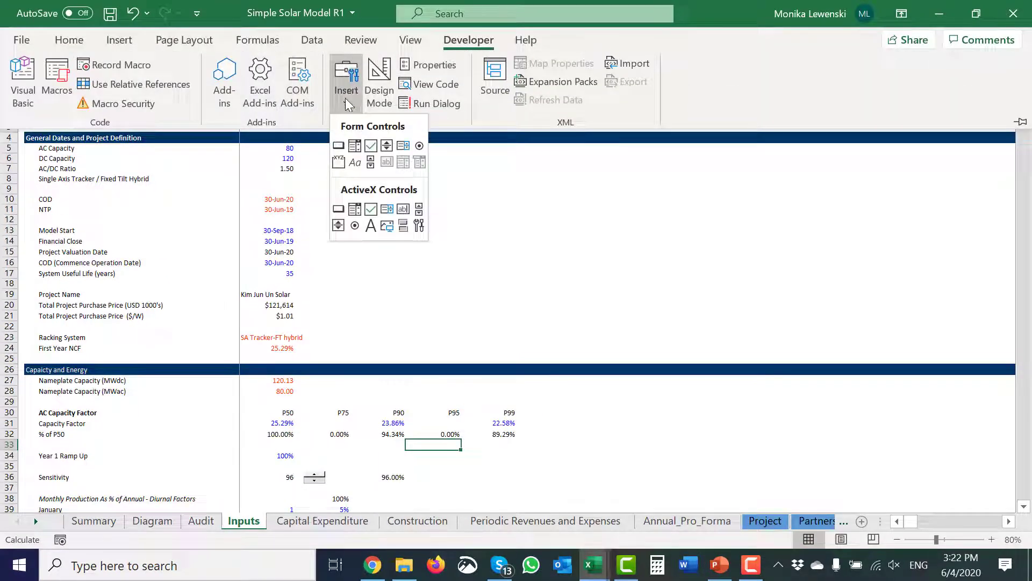
left_click(339, 146)
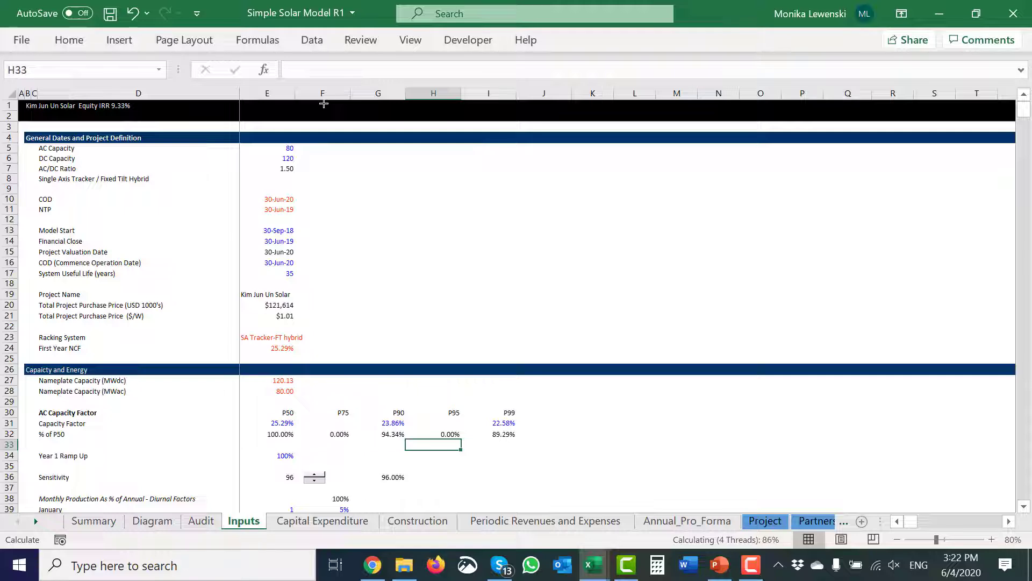
left_click_drag(324, 103, 388, 116)
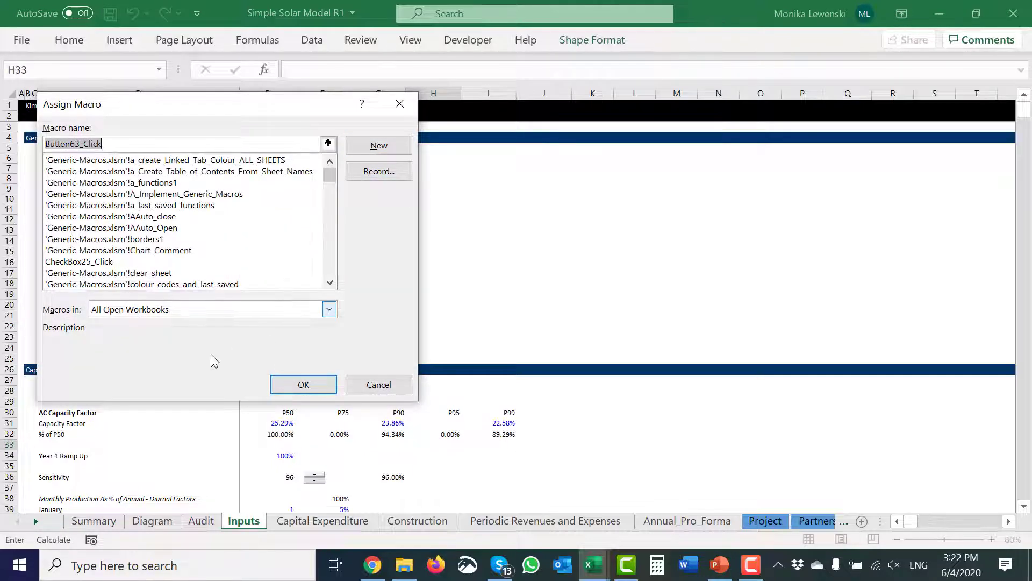
left_click(317, 389)
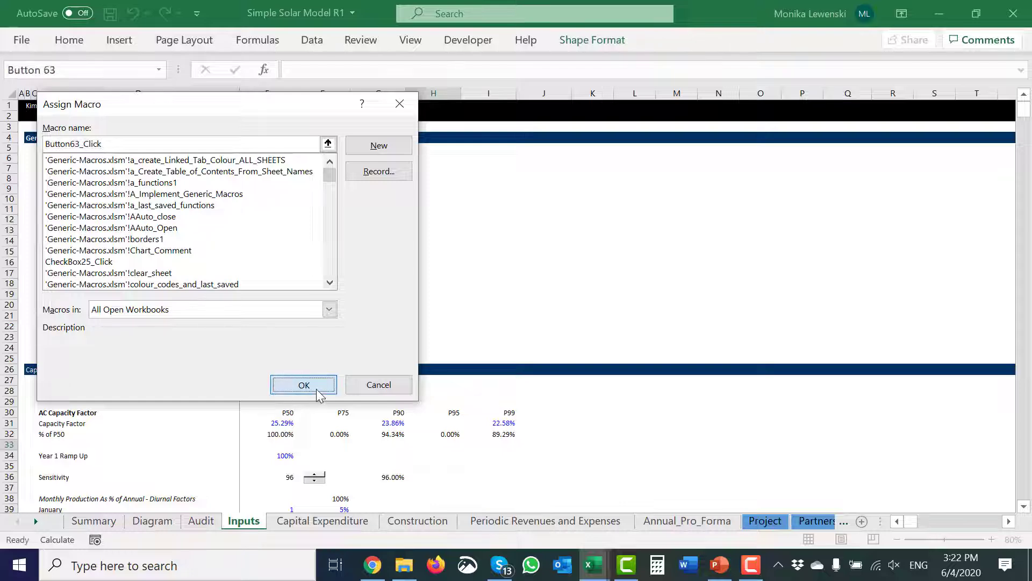
left_click(488, 266)
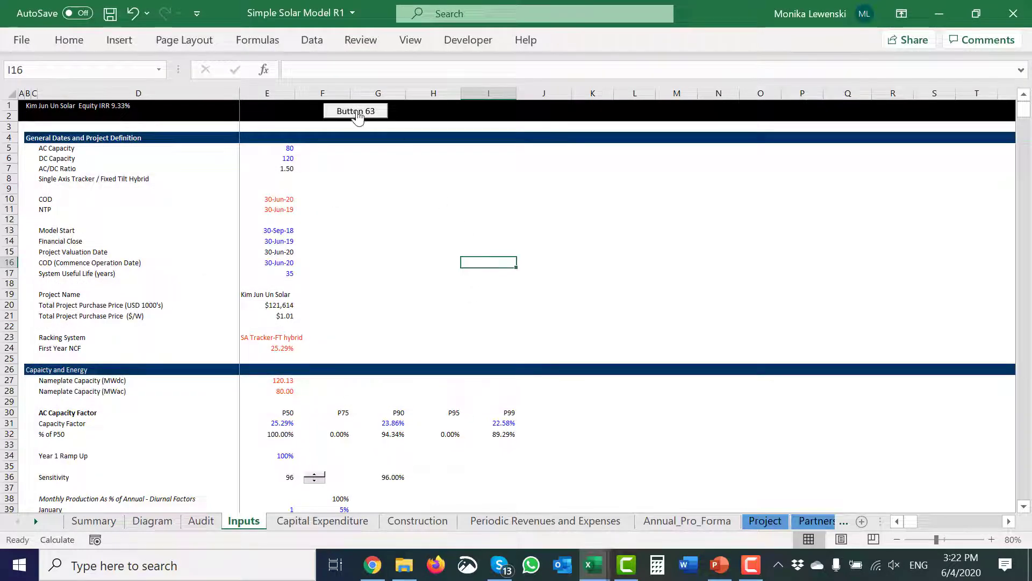
- Change the caption of the new header button to Reset
right_click(334, 111)
key("Escape")
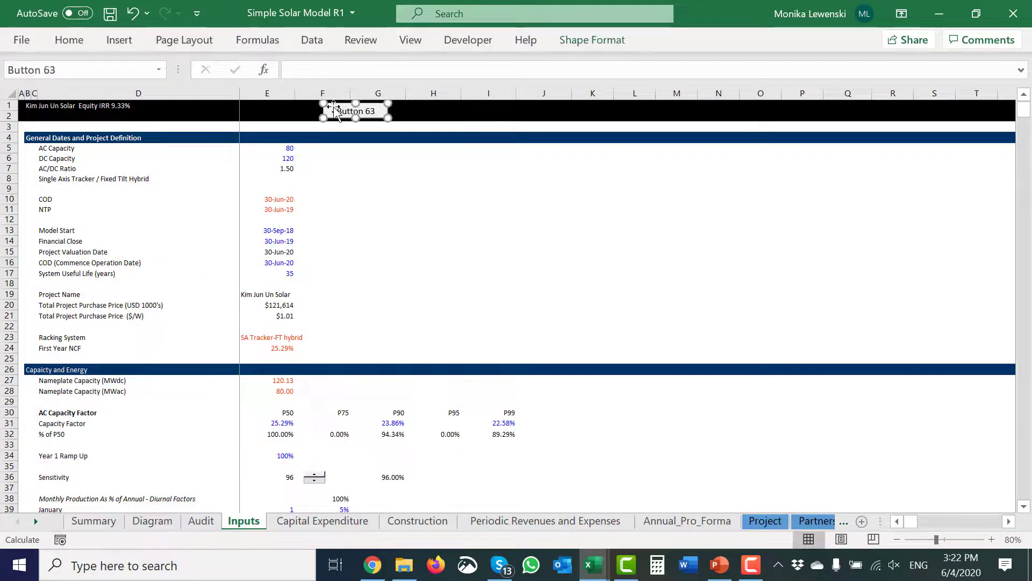
left_click(339, 111)
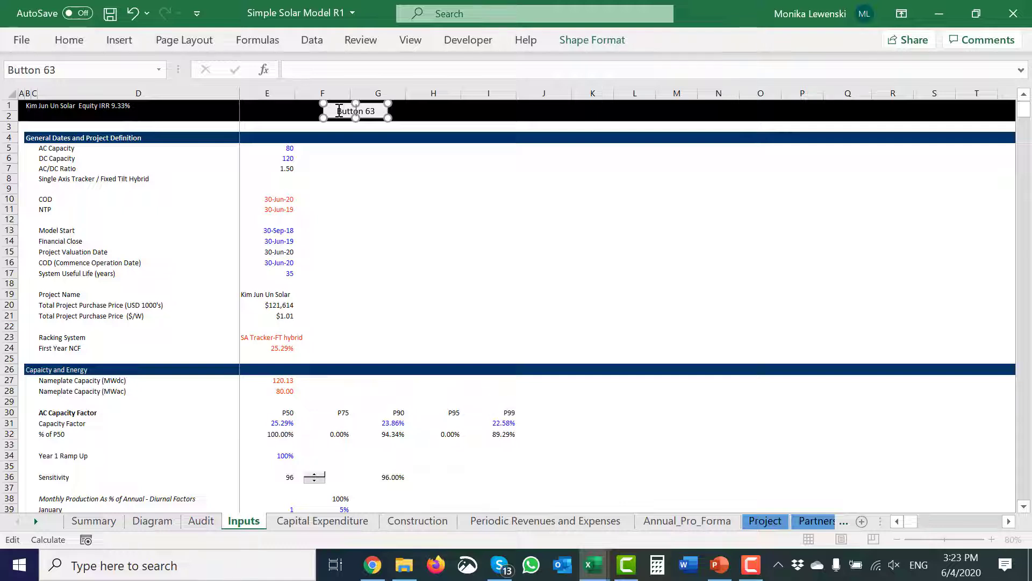
left_click(429, 184)
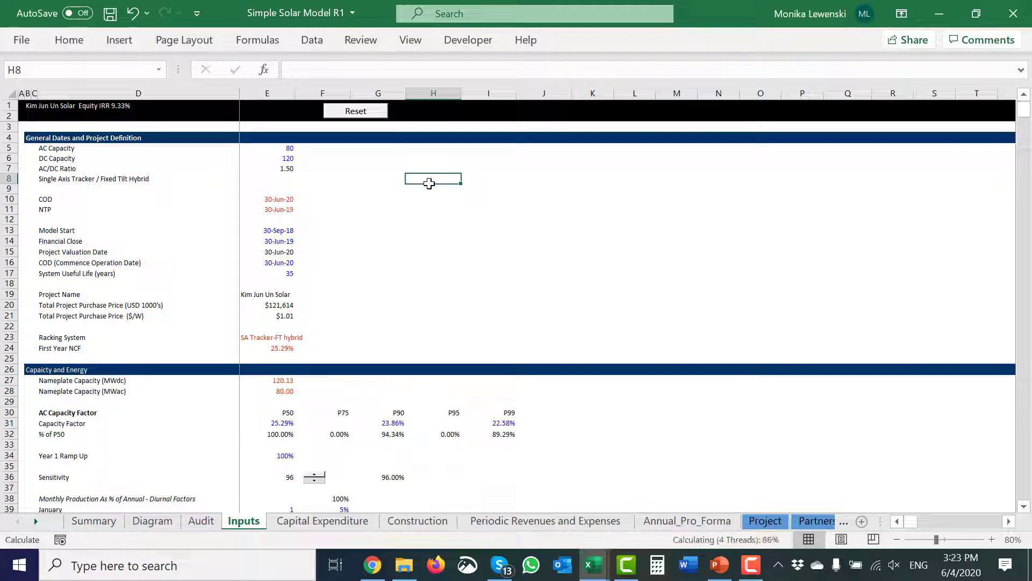
- Look over the Inputs sheet's section headings from General Dates and Project Definition down to Capacity and Revenue
key("Left")
key("Left")
key("Left")
key("Home")
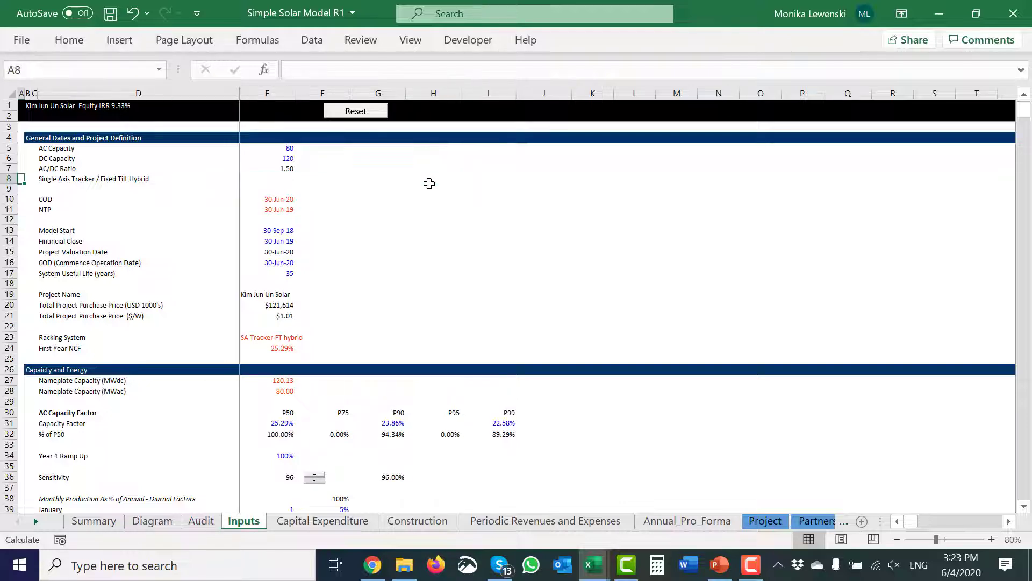
key("Page_Down")
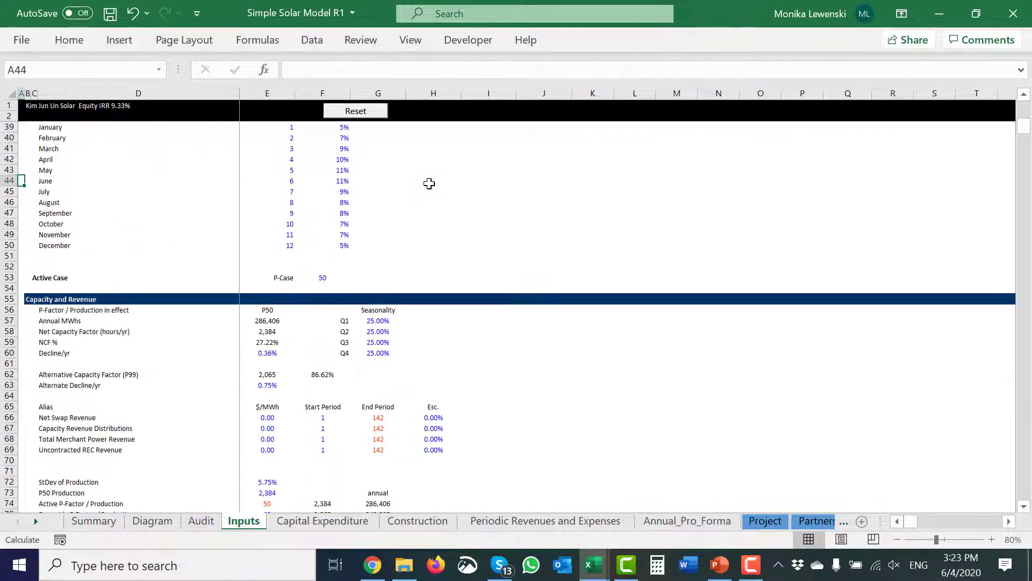
key("Page_Up")
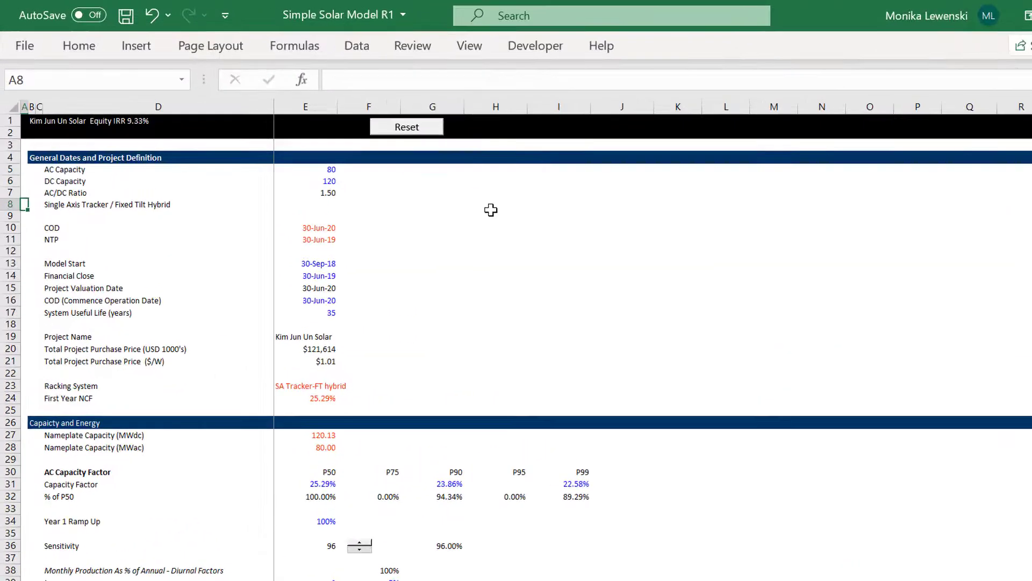
key("Right")
key("ctrl+Down")
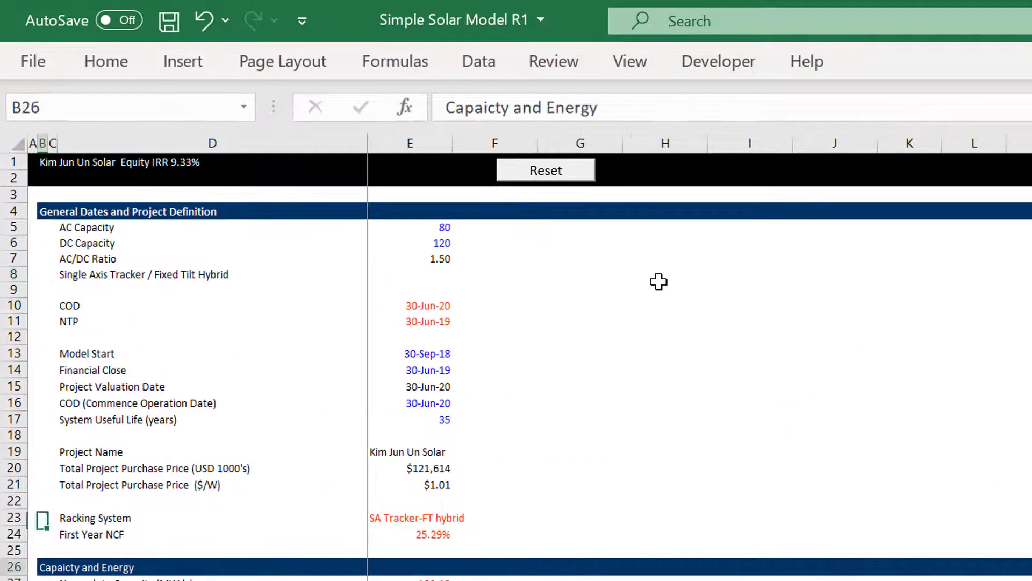
key("ctrl+Down")
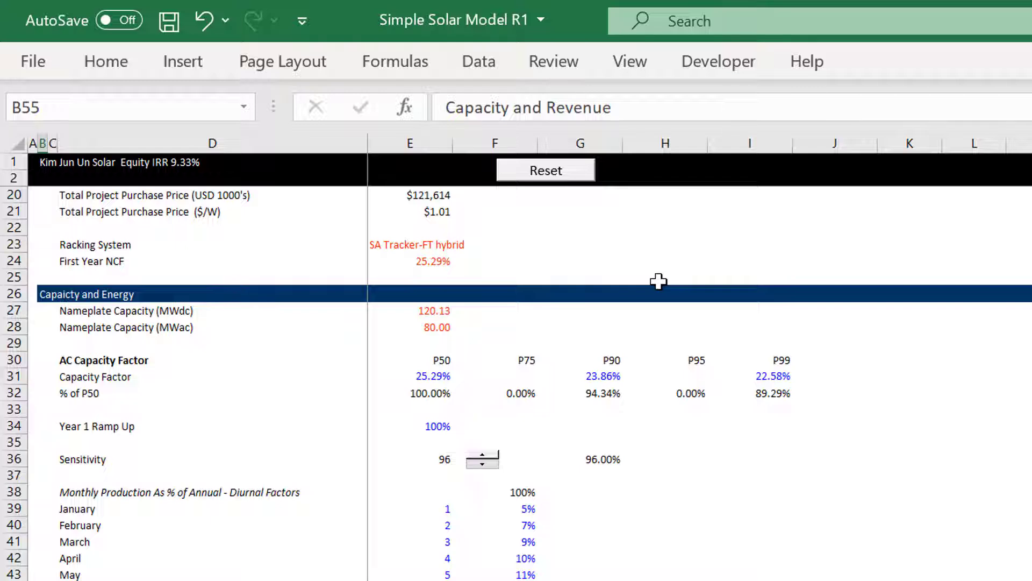
key("Down")
key("Down")
key("Down")
key("Down")
key("Up")
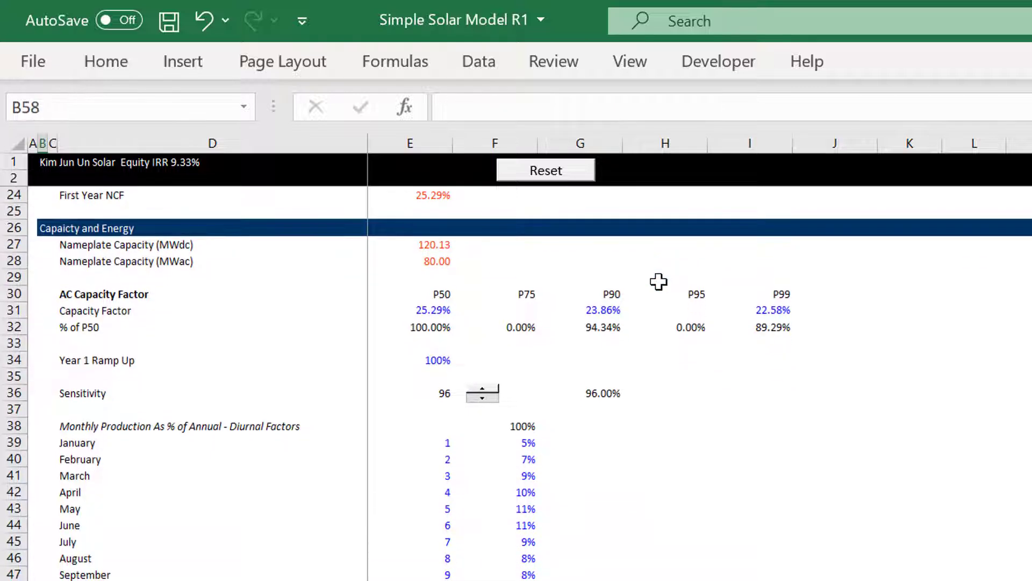
key("Up")
key("Up")
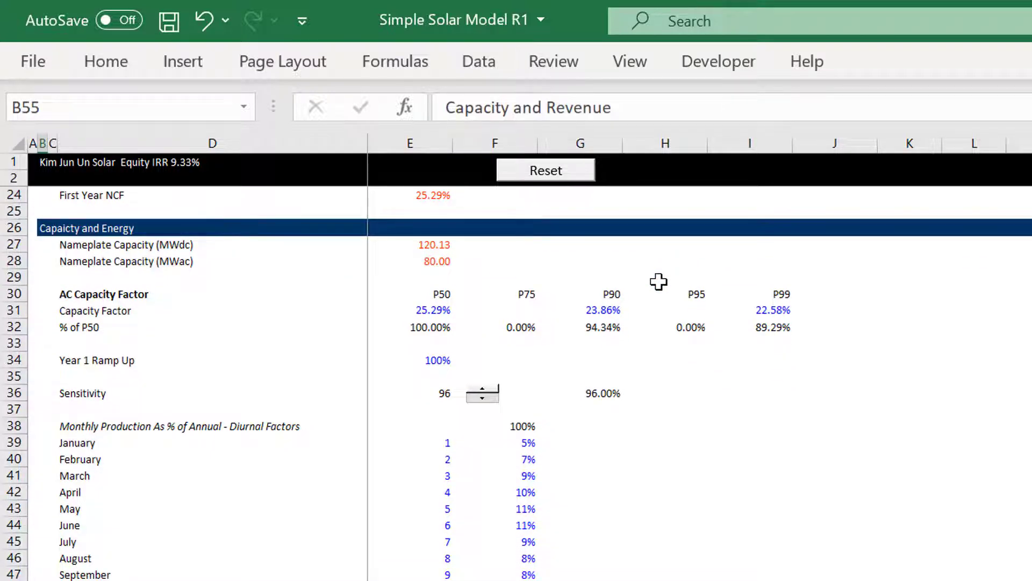
- Inspect the Nameplate Capacity formulas in E27 and E28 and the % of P50 formula in E32
key("Up")
key("Up")
key("Up")
key("Up")
key("Up")
key("Up")
key("Up")
key("Up")
key("Up")
key("Up")
key("Up")
key("Up")
key("Up")
key("Up")
key("Up")
key("Up")
key("Up")
key("Up")
key("Up")
key("Up")
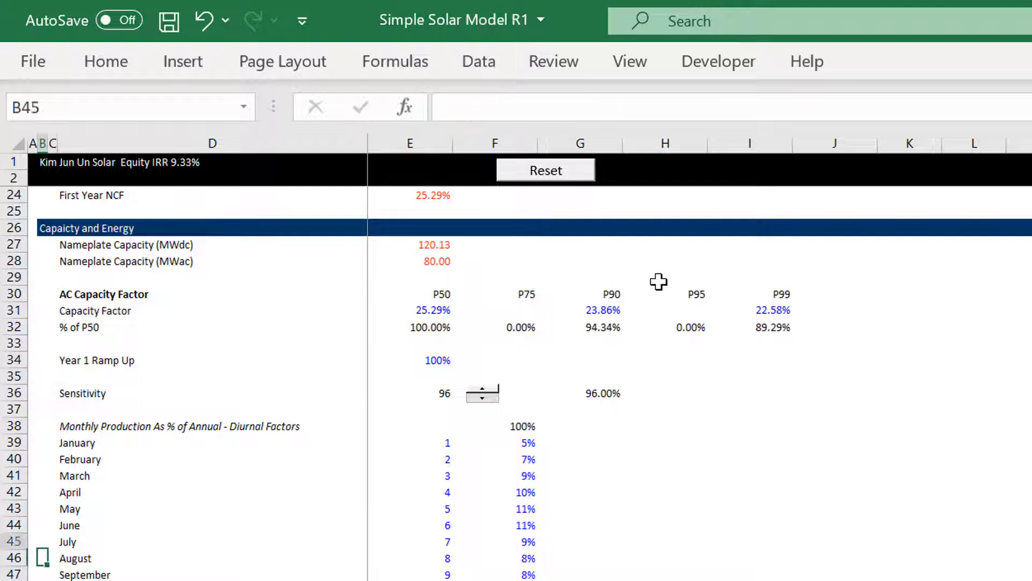
key("Right")
key("Down")
key("Down")
key("Right")
key("Right")
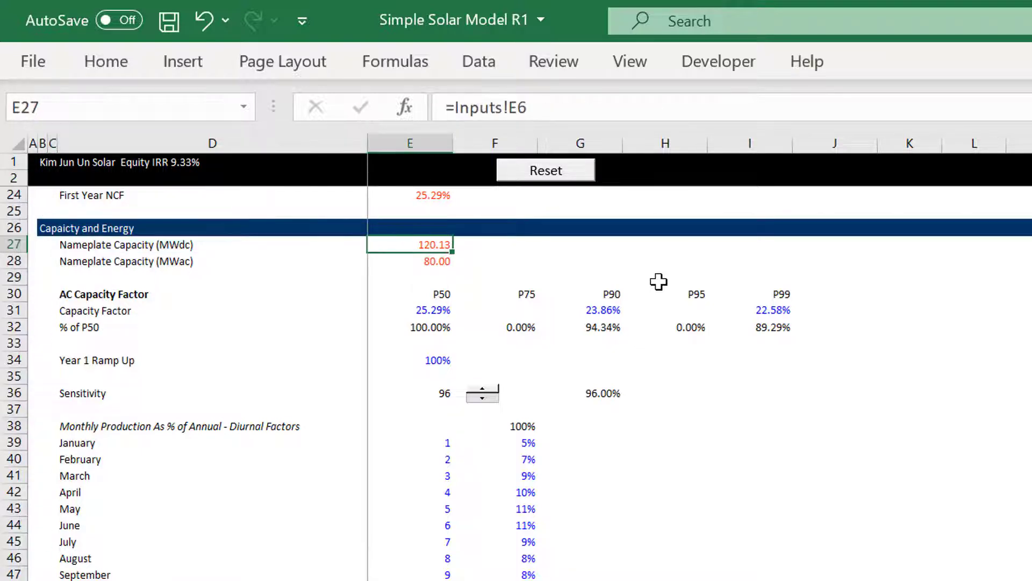
key("Down")
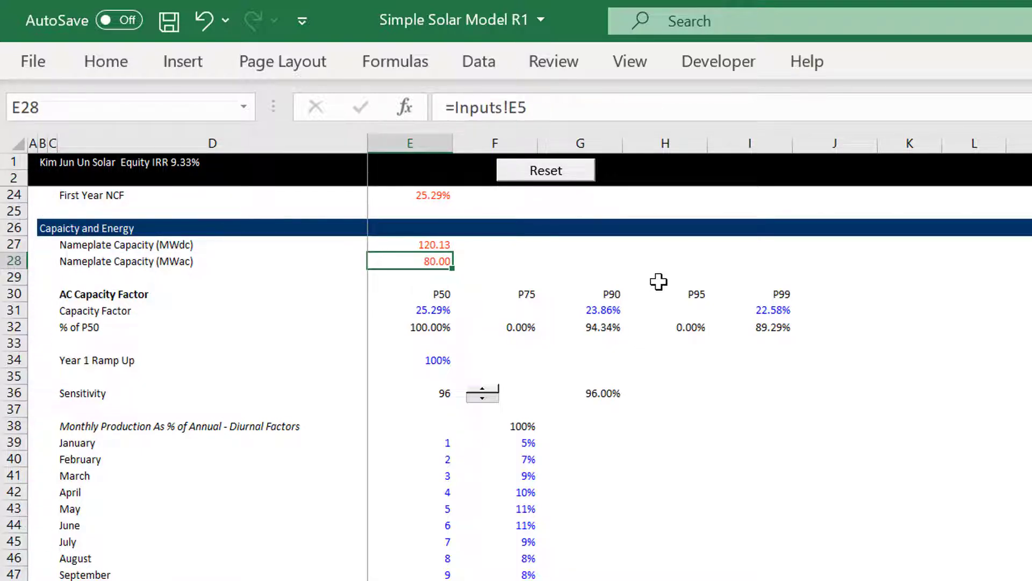
key("Down")
key("Down")
key("Down")
key("Down")
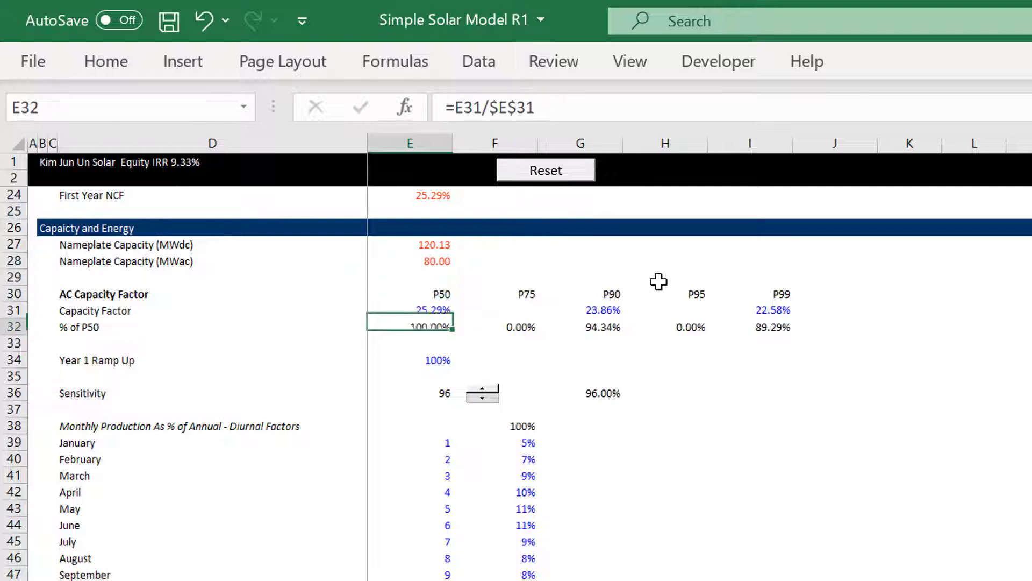
- Recheck the same-sheet link in E27 and view the Format Options form, exiting without applying any function
key("Up")
key("Up")
key("Down")
key("Down")
key("Up")
key("Up")
key("Up")
key("Up")
key("Up")
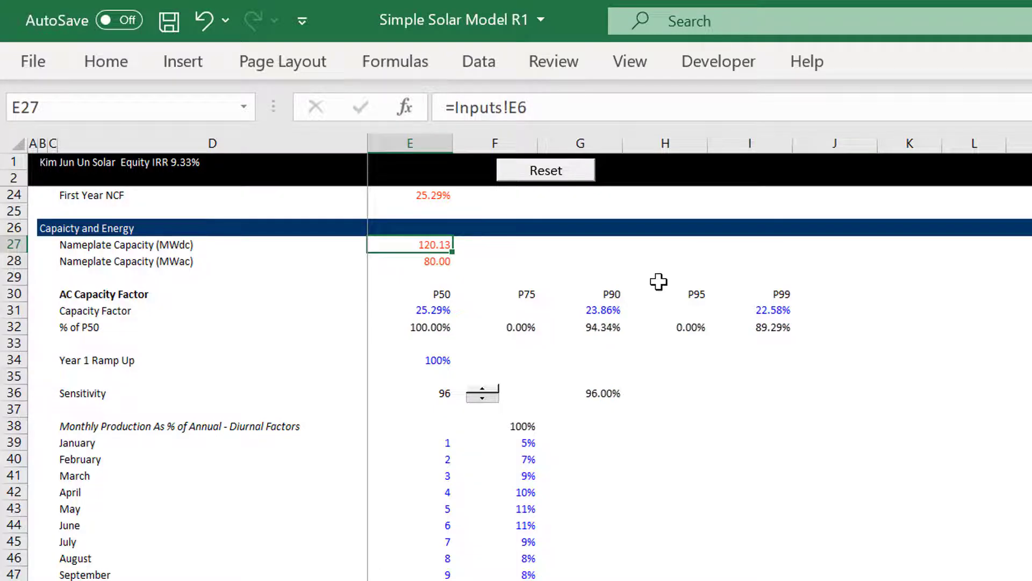
key("ctrl+alt+c")
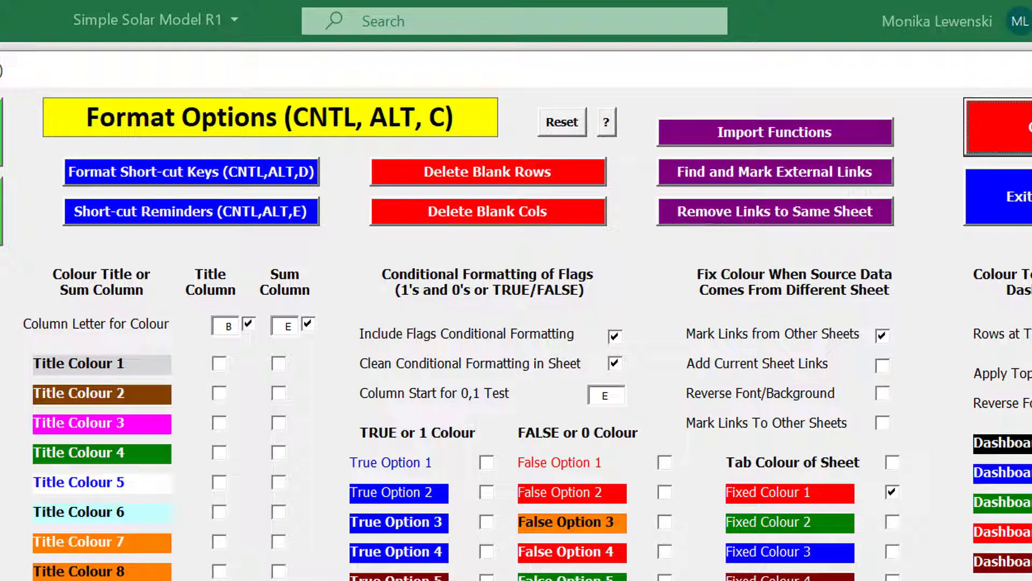
left_click(1008, 204)
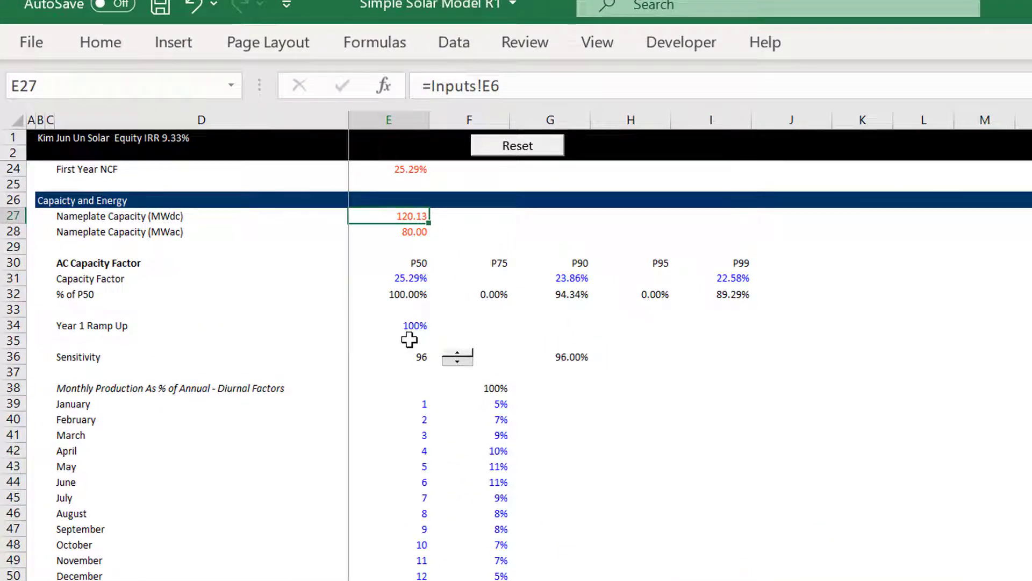
- Examine the Sensitivity input in E36 and the rows below it, through the monthly production factors to row 71
left_click(410, 340)
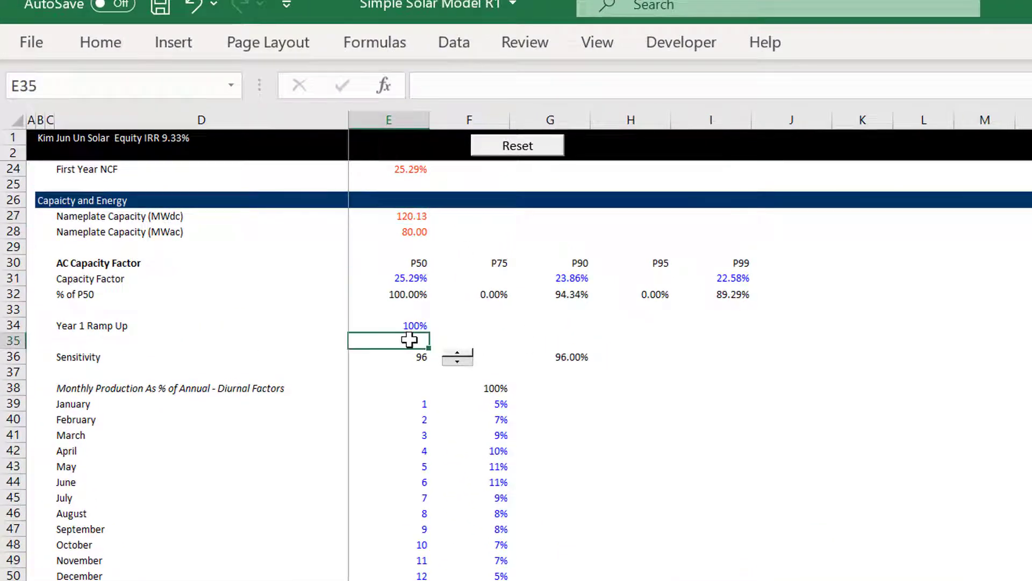
key("Down")
key("Down")
key("Up")
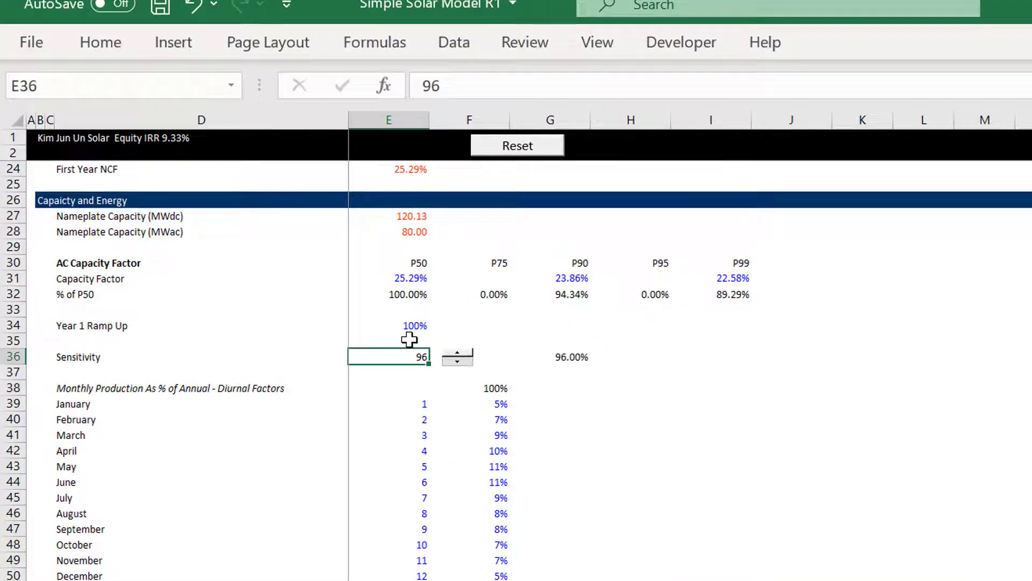
key("Down")
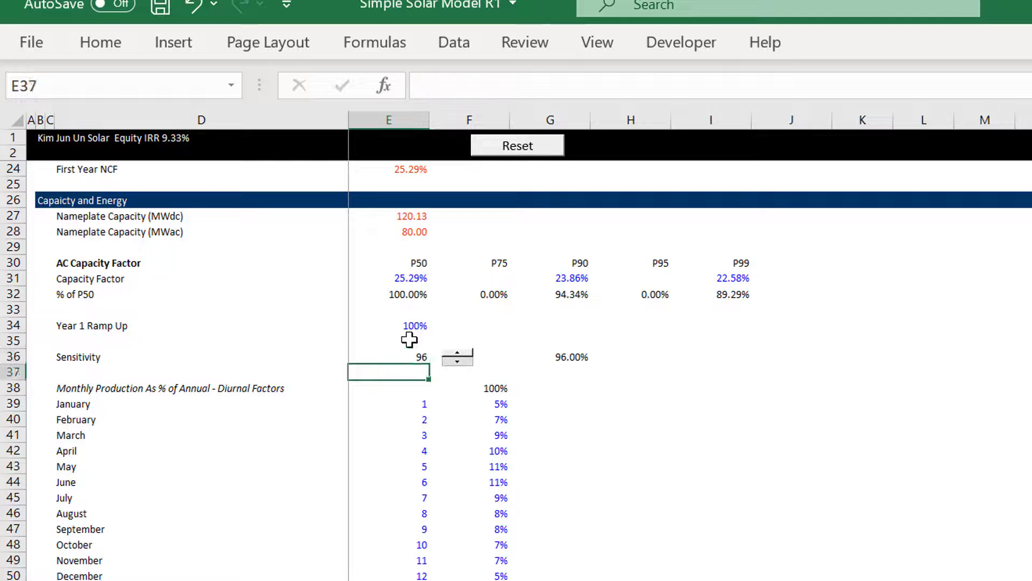
key("Down")
key("Down")
key("Down")
key("Down")
key("Down")
key("Down")
key("Down")
key("Down")
key("Down")
key("Down")
key("Down")
key("Down")
key("Down")
key("Down")
key("Down")
key("Down")
key("Down")
key("Down")
key("Down")
key("Down")
key("Down")
key("Down")
key("Down")
key("Down")
key("Down")
key("Down")
key("Down")
key("Down")
key("Down")
key("Down")
key("Down")
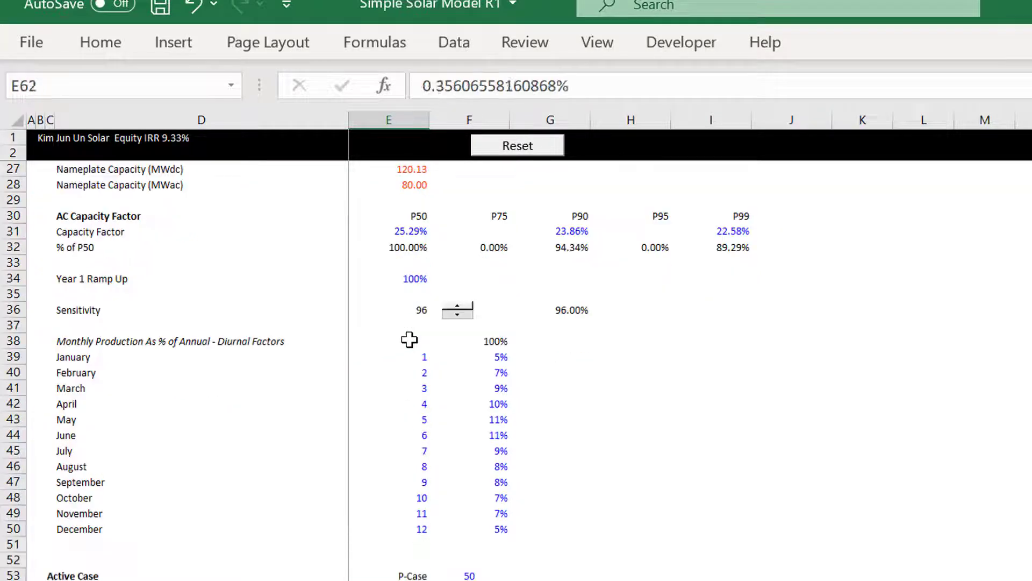
key("Down")
key("Down")
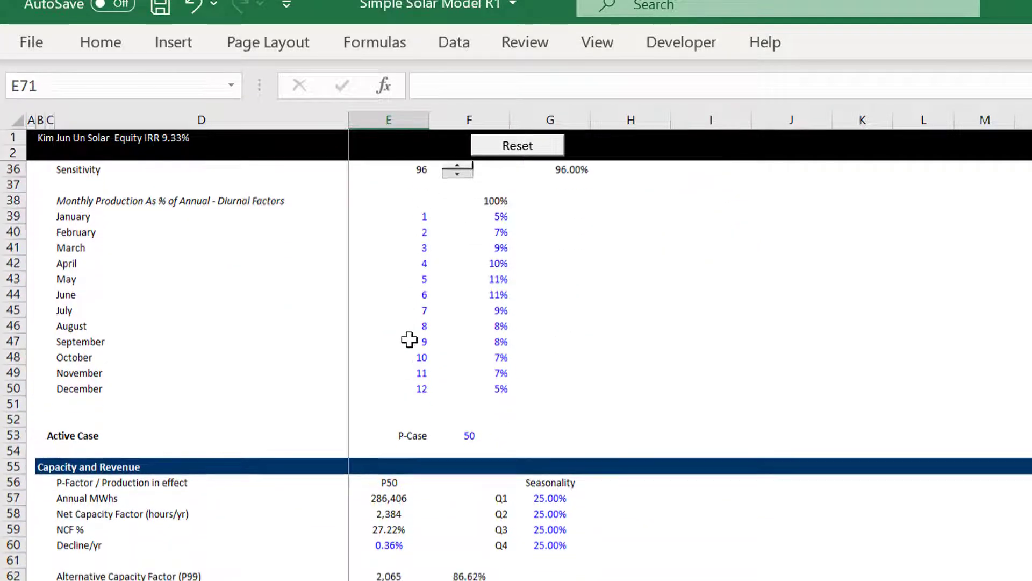
- Examine the Capacity and Revenue formulas from the P-Factor in E56 to the Alternative Capacity Factor in E62
key("Up")
key("Up")
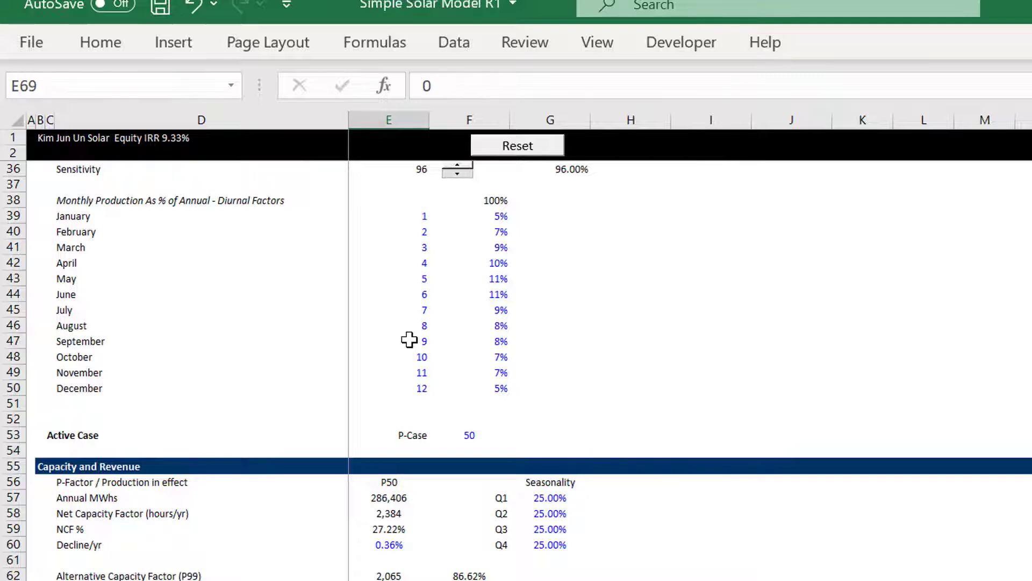
key("Up")
key("Up")
key("Up")
key("Up")
key("Up")
key("Up")
key("Up")
key("Up")
key("Up")
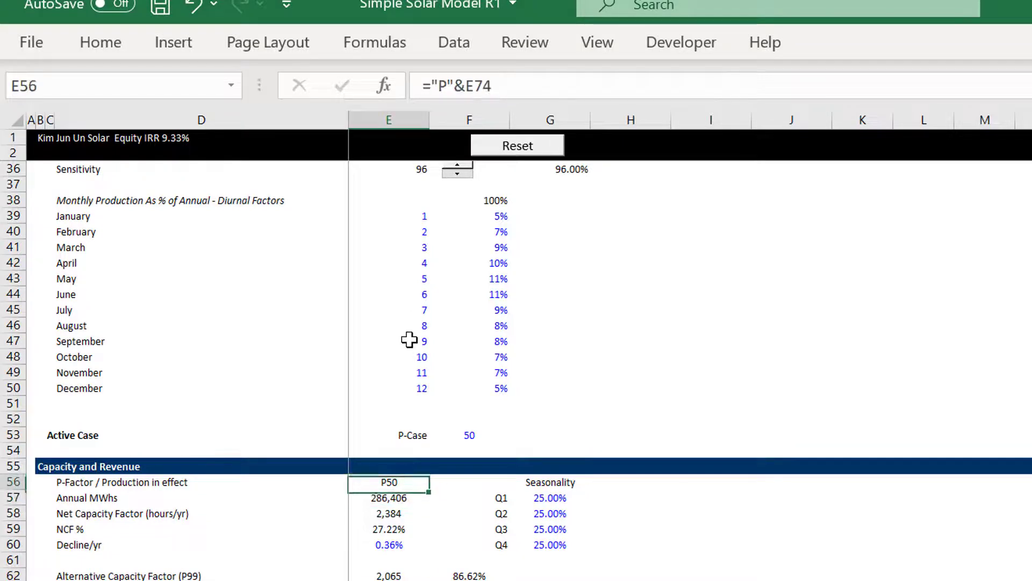
key("Down")
key("Down")
key("Down")
key("Down")
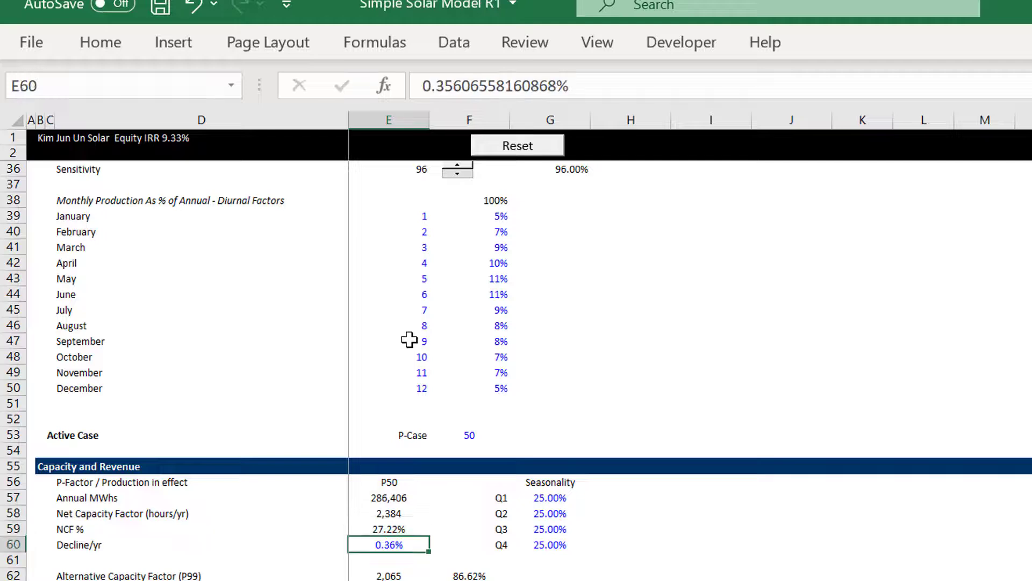
key("Up")
key("Down")
key("Down")
key("Down")
key("Down")
key("Down")
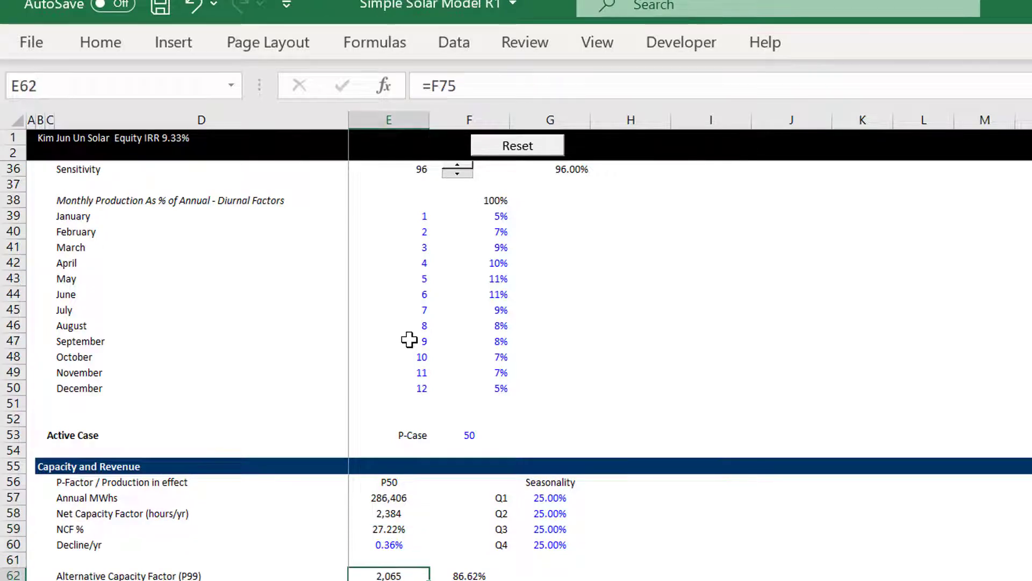
- Look through the revenue alias inputs and the P-factor production rows 72 to 76, down to the Power Prices at Hub section
key("Down")
key("Down")
key("Down")
key("Down")
key("Down")
key("Down")
key("Down")
key("Down")
key("Down")
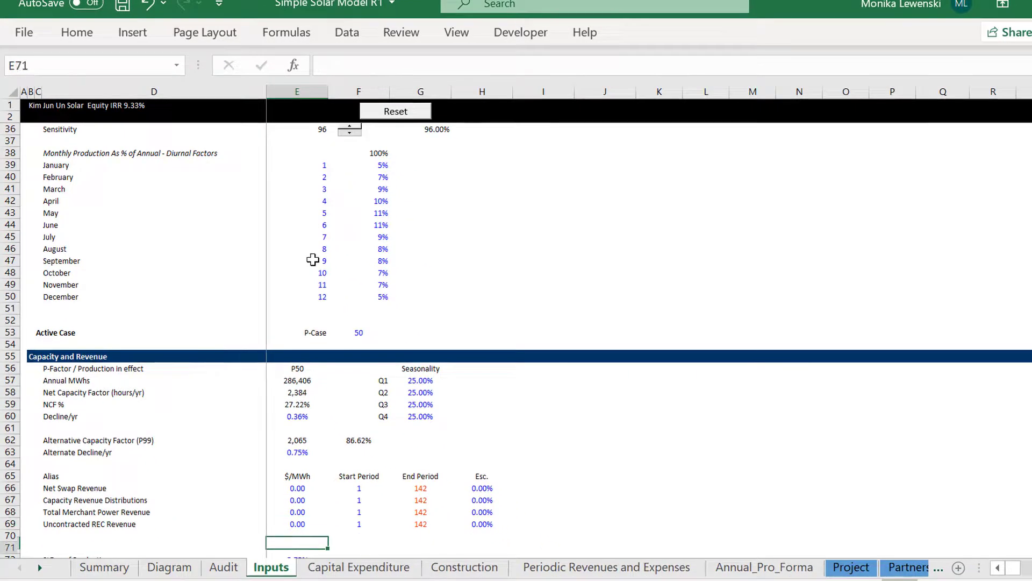
key("Down")
key("Down")
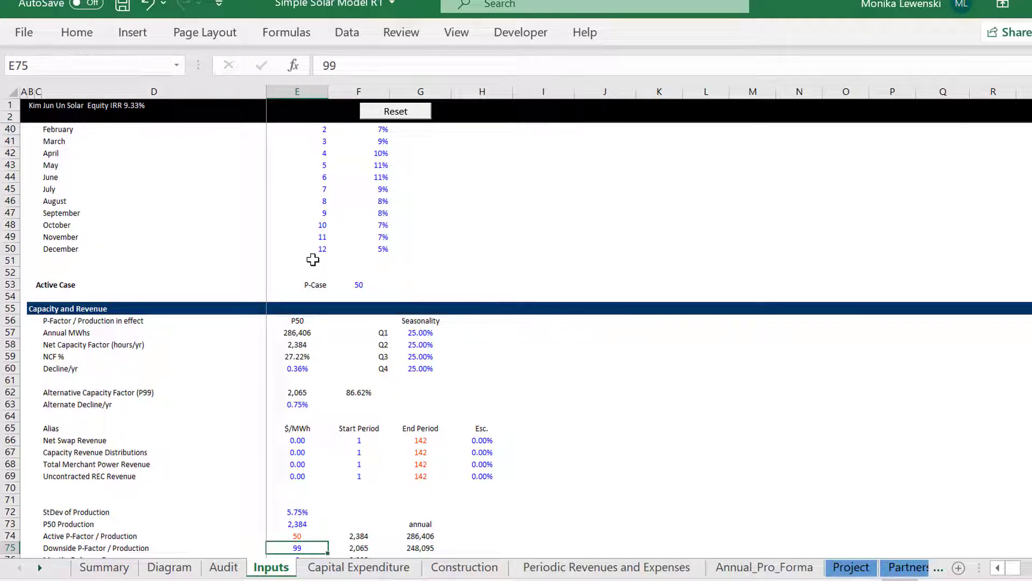
key("Down")
key("Down")
key("Down")
key("Down")
key("Down")
key("Down")
key("Down")
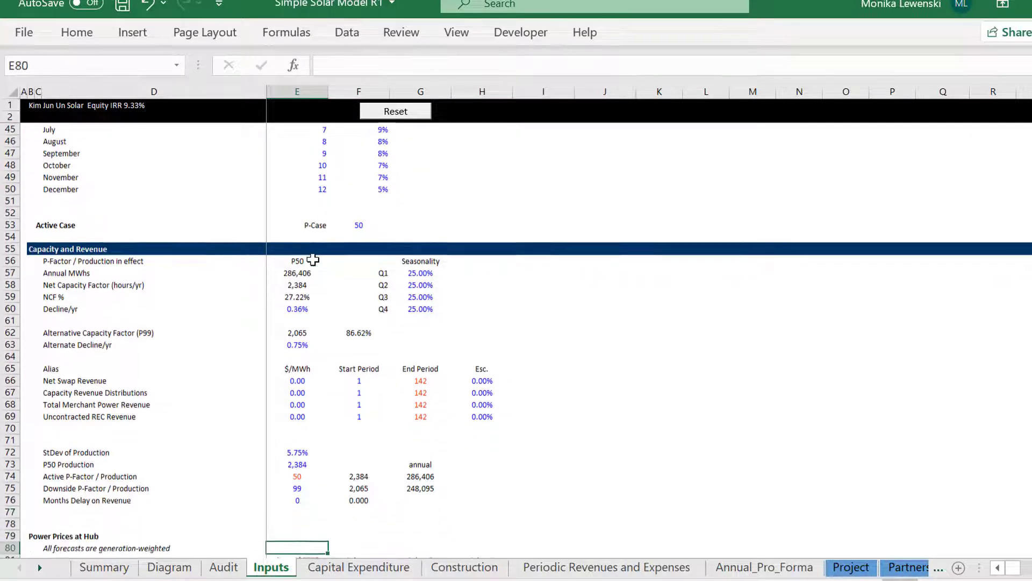
- Delete the empty row 71 directly above StDev of Production
key("Down")
key("Down")
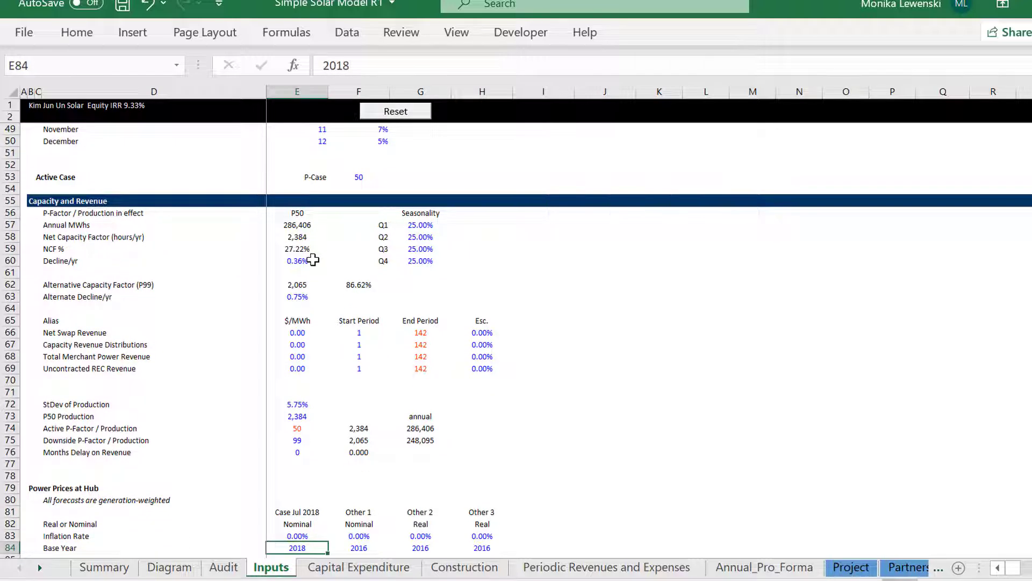
key("Up")
key("Up")
key("Up")
key("Up")
key("Up")
key("Up")
key("Up")
key("Up")
key("Up")
key("Up")
key("Left")
key("Left")
key("Left")
key("Left")
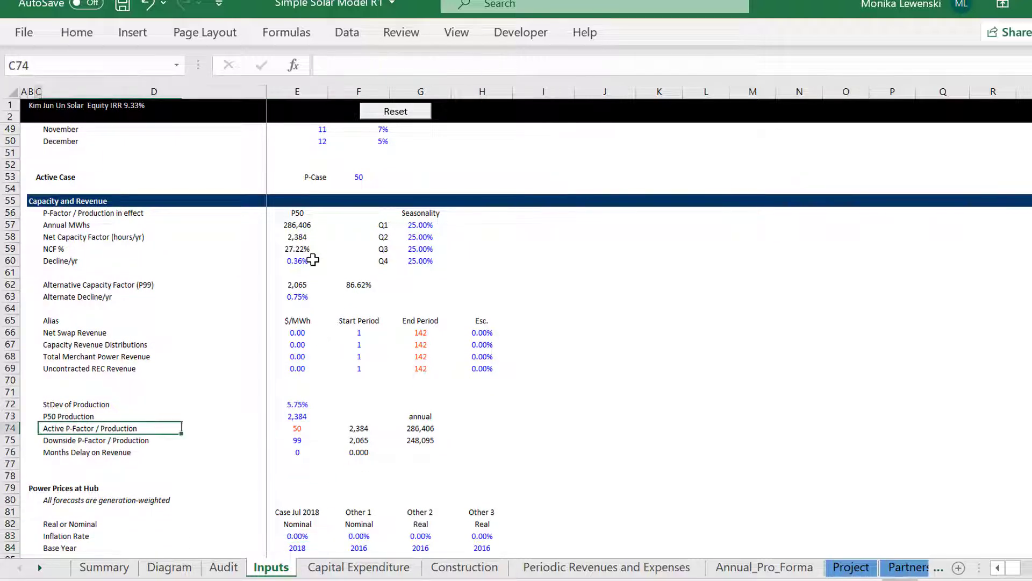
key("Up")
key("Up")
key("Up")
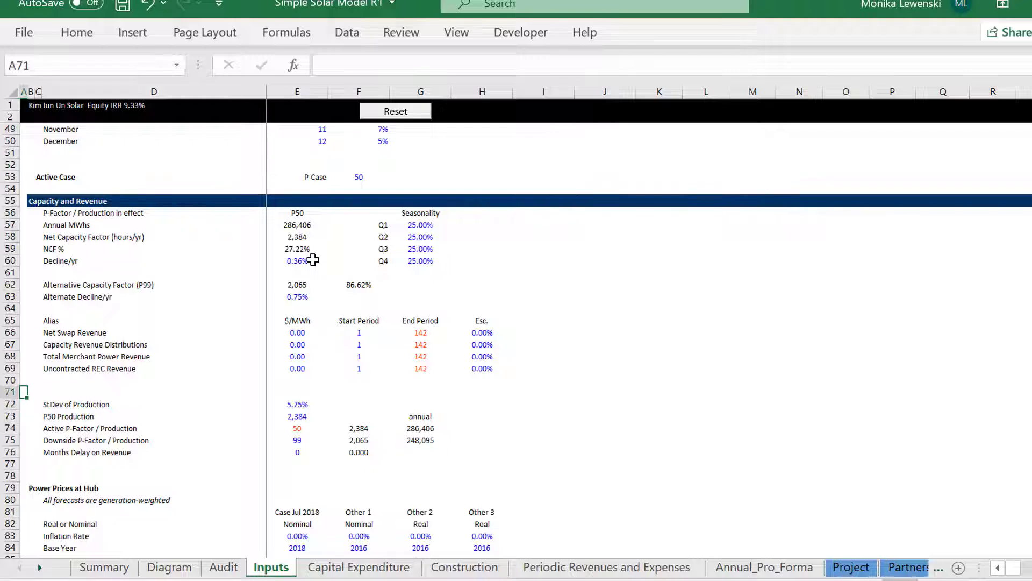
key("shift+space")
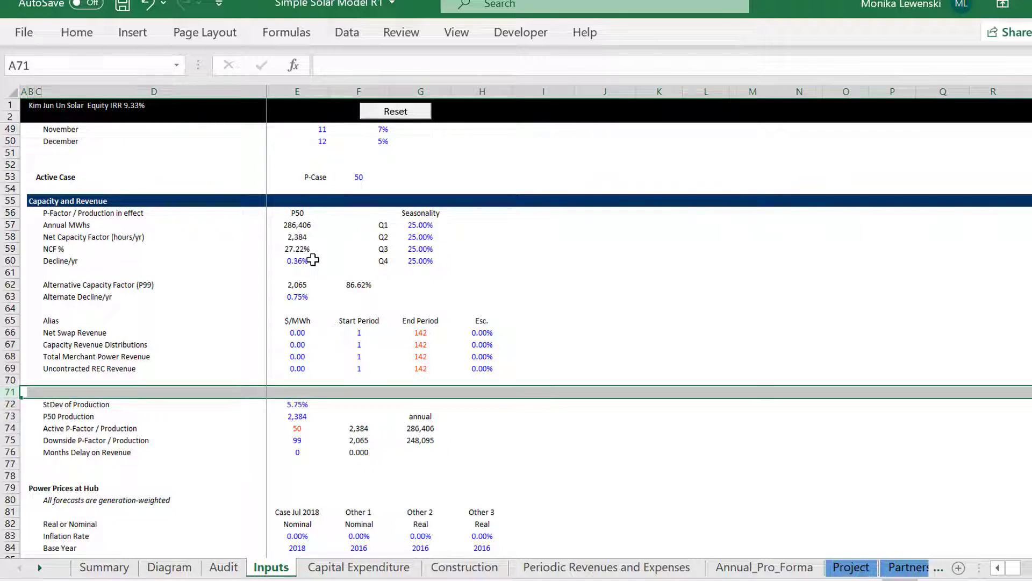
key("ctrl+minus")
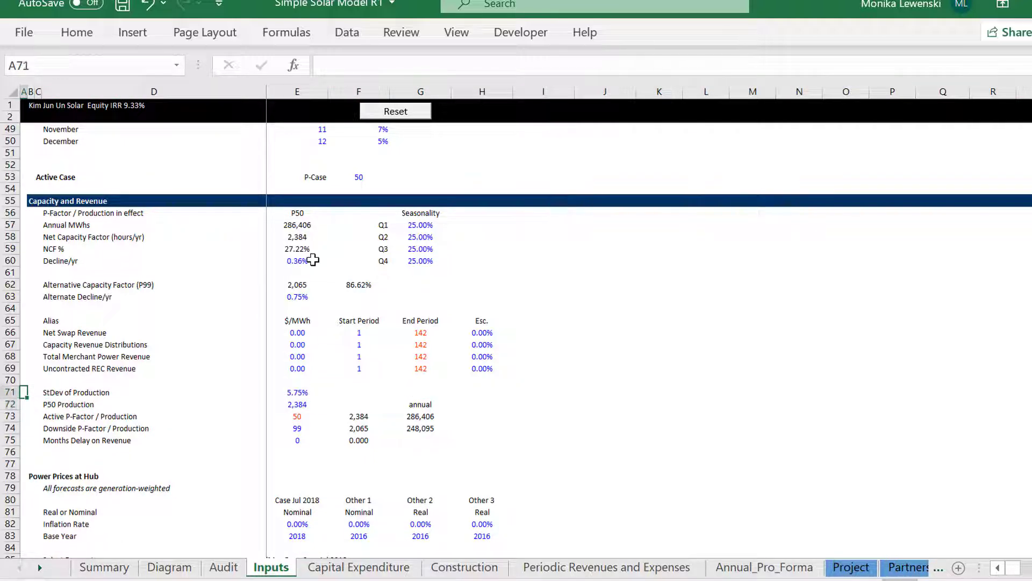
- Move rows 71 to 75, from StDev of Production to Months Delay on Revenue, to row 38 and insert an empty row beneath them
key("shift+space")
key("shift+Down")
key("shift+Down")
key("shift+Down")
key("shift+Down")
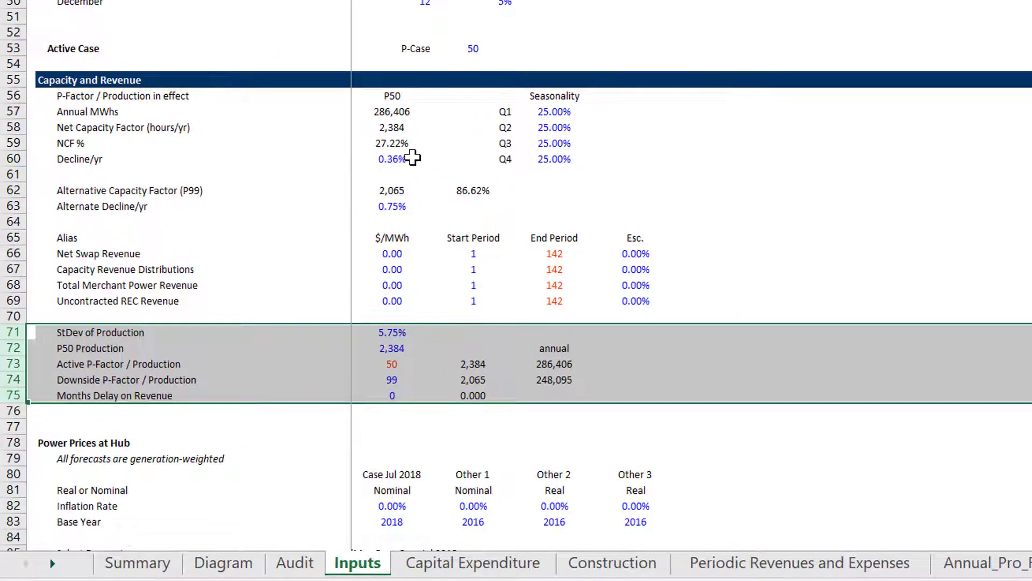
key("ctrl+x")
key("Page_Up")
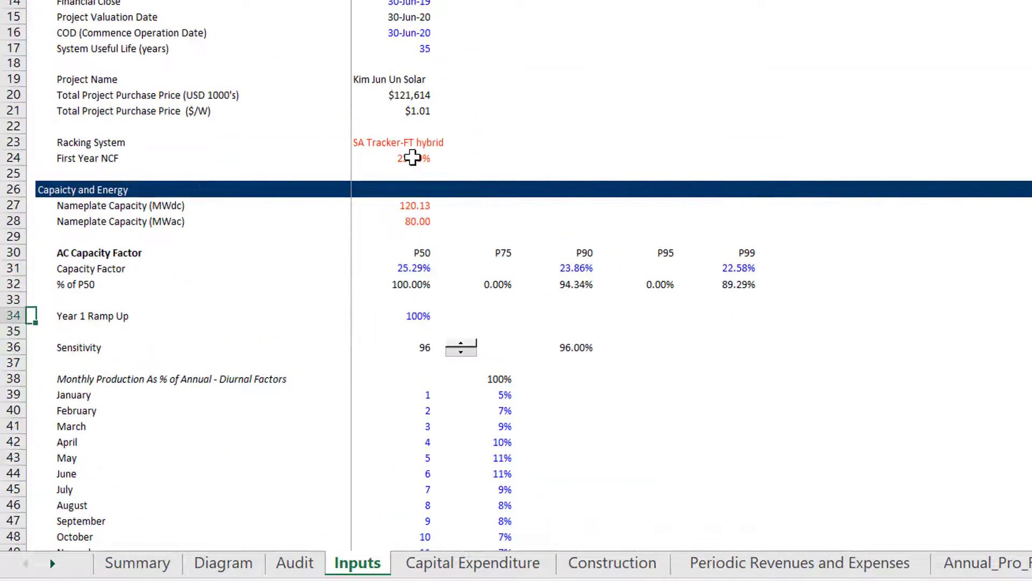
key("Up")
key("Up")
key("Up")
key("Up")
key("Up")
key("Up")
key("Up")
key("Up")
key("Up")
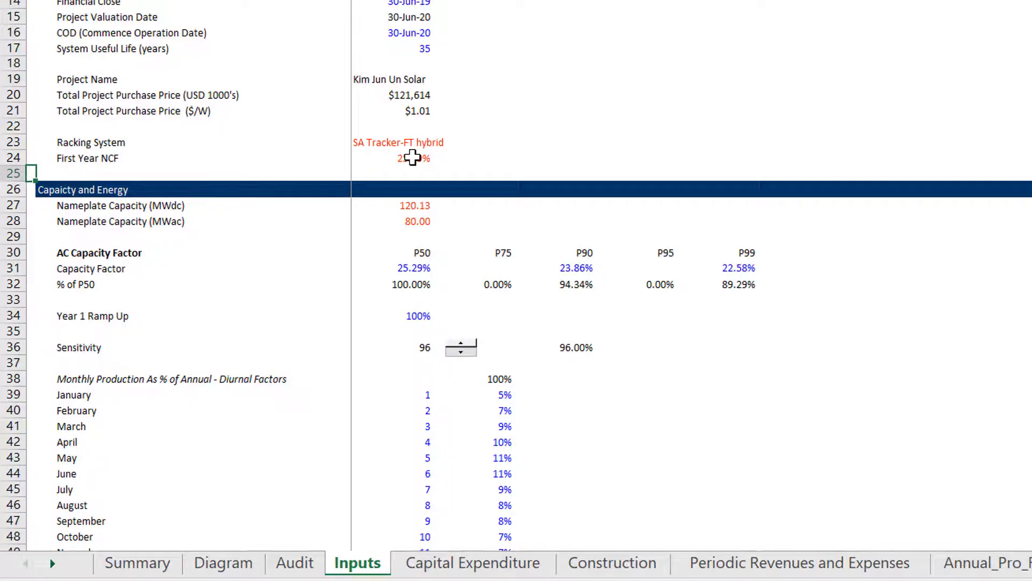
key("Page_Up")
key("Page_Down")
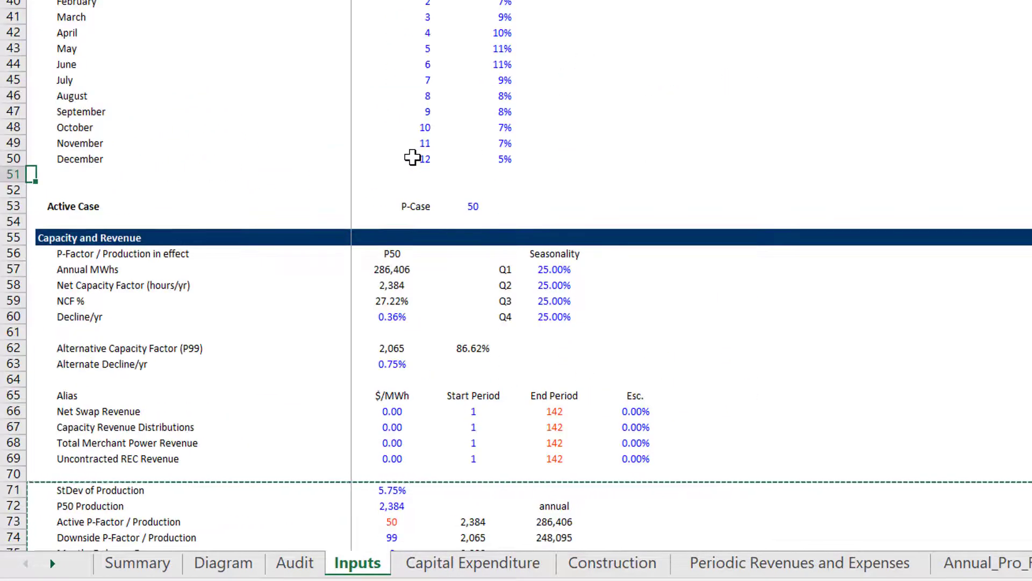
key("Page_Up")
key("Down")
key("Down")
key("Down")
key("Down")
key("Down")
key("Down")
key("Down")
key("Down")
key("Down")
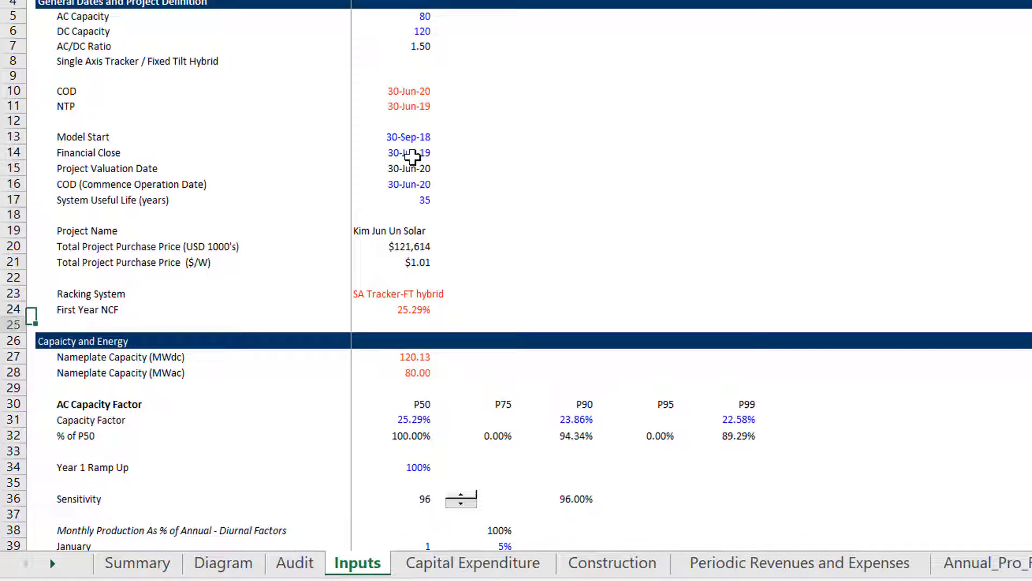
key("Down")
key("Down")
key("Down")
key("Down")
key("Down")
key("Down")
key("Down")
key("Down")
key("Down")
key("Down")
key("Down")
key("Up")
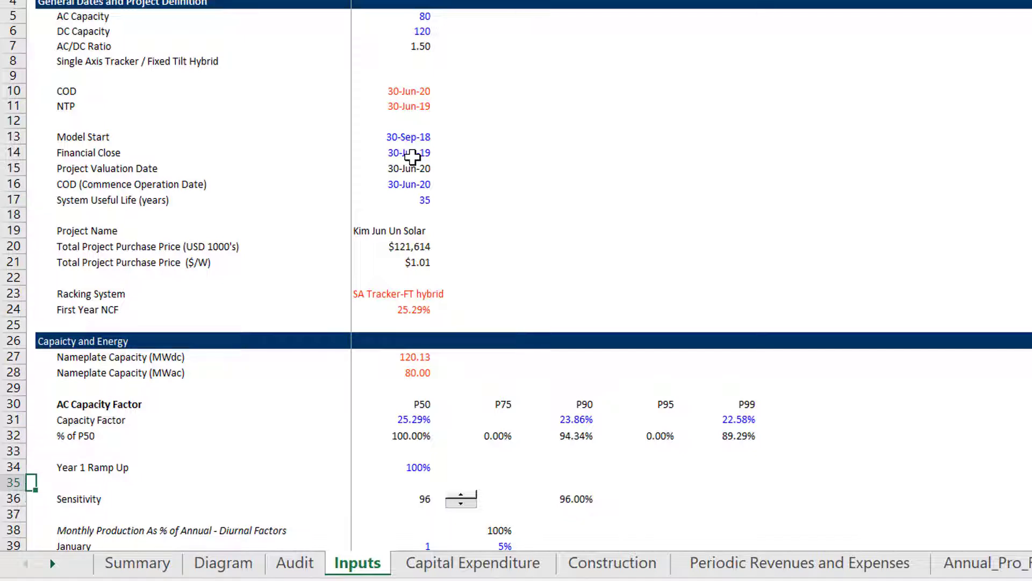
key("Down")
key("Down")
key("Down")
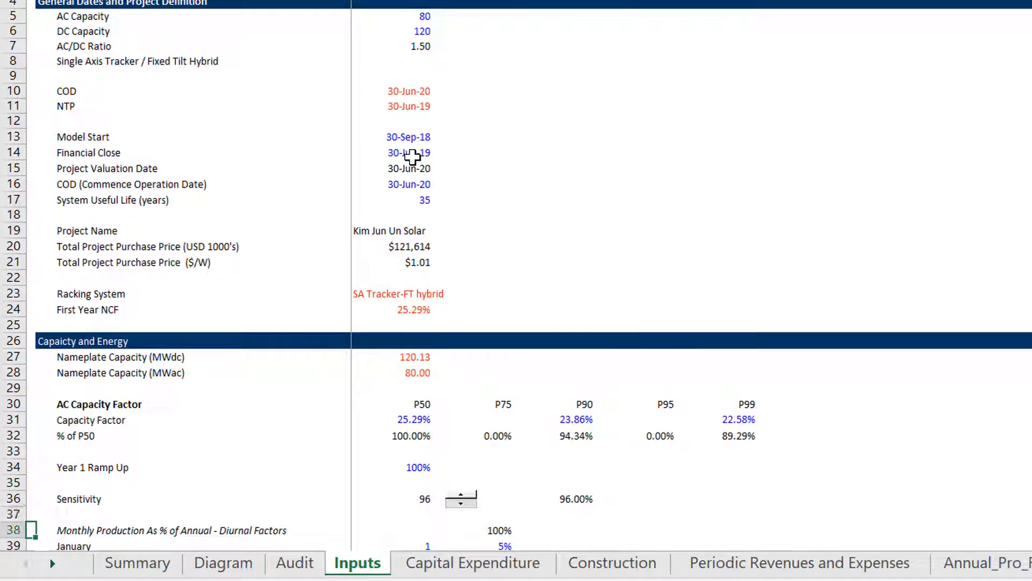
key("shift+space")
key("shift+Down")
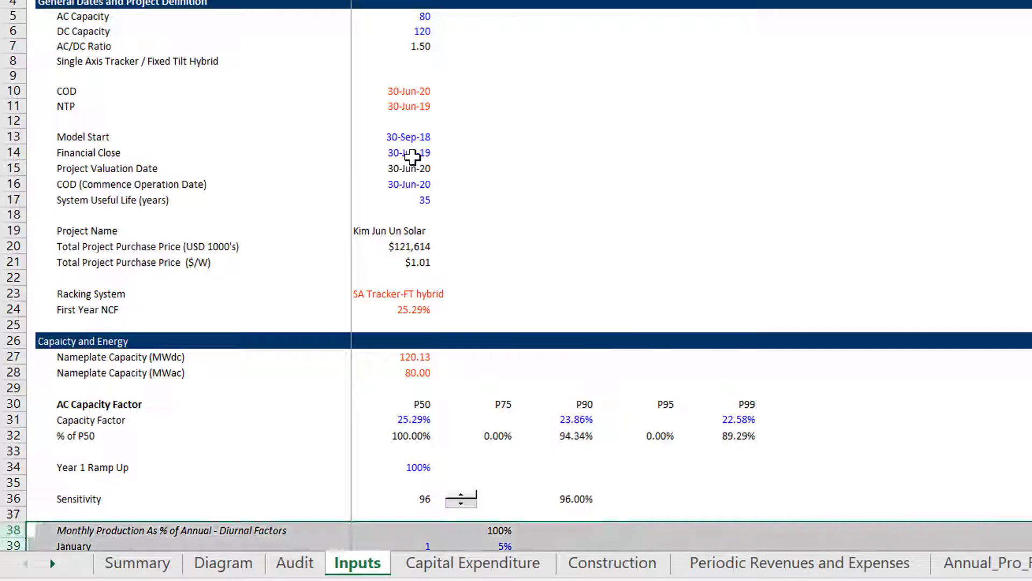
key("ctrl+z")
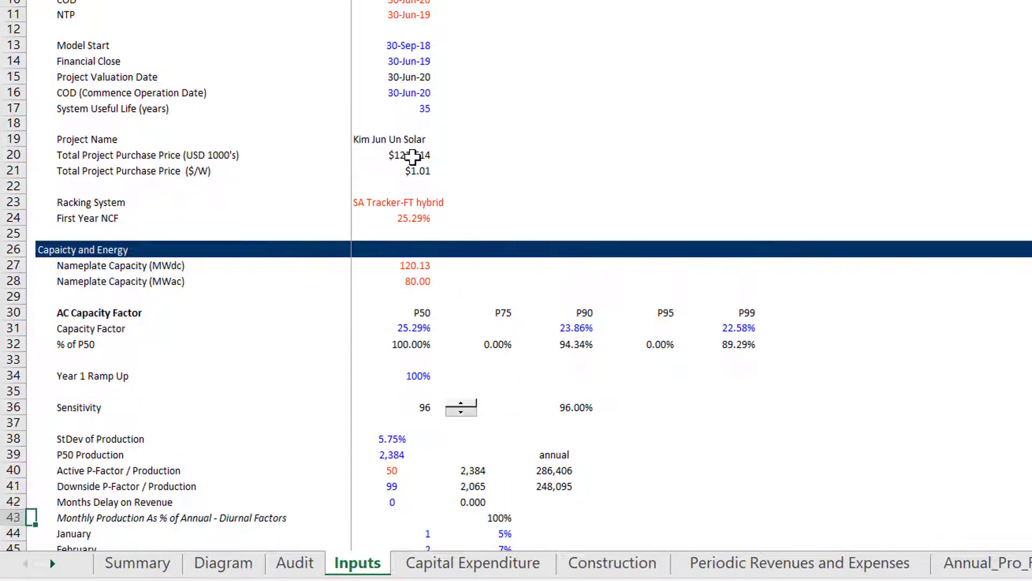
key("shift+space")
key("ctrl+shift+plus")
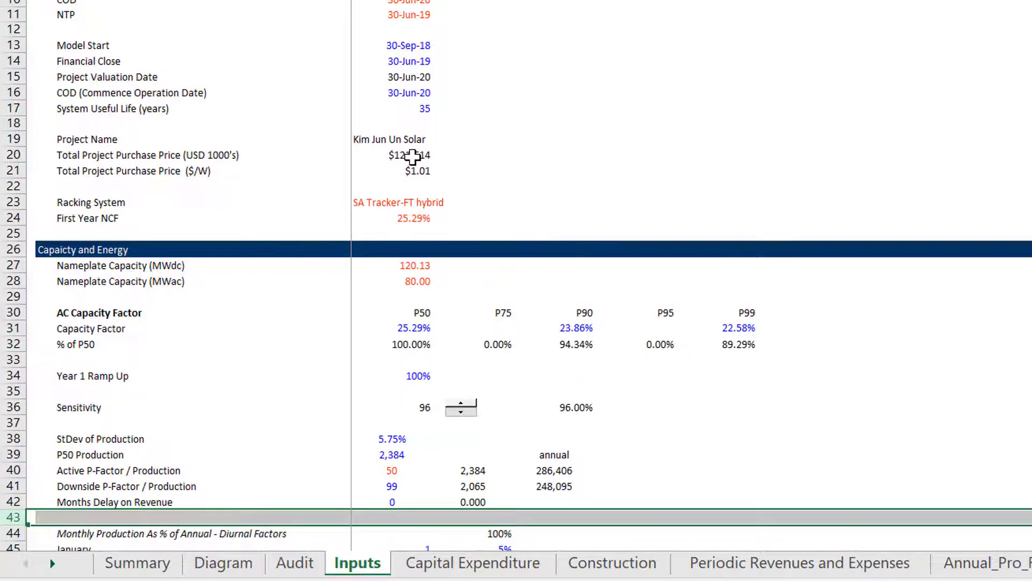
- Delete the surplus empty row 77 between the revenue alias inputs and the Power Prices at Hub section
key("Down")
key("Down")
key("Down")
key("Down")
key("Down")
key("Down")
key("Down")
key("Down")
key("Down")
key("Down")
key("Down")
key("Down")
key("Down")
key("Down")
key("Down")
key("Down")
key("Down")
key("Down")
key("Down")
key("Down")
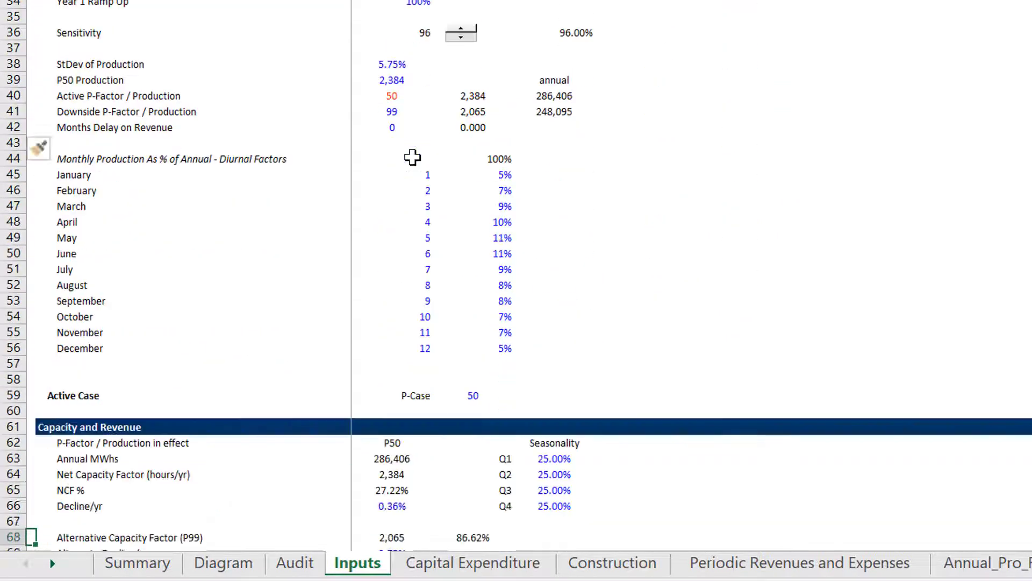
key("Down")
key("Down")
key("Down")
key("Down")
key("Down")
key("Down")
key("Down")
key("Down")
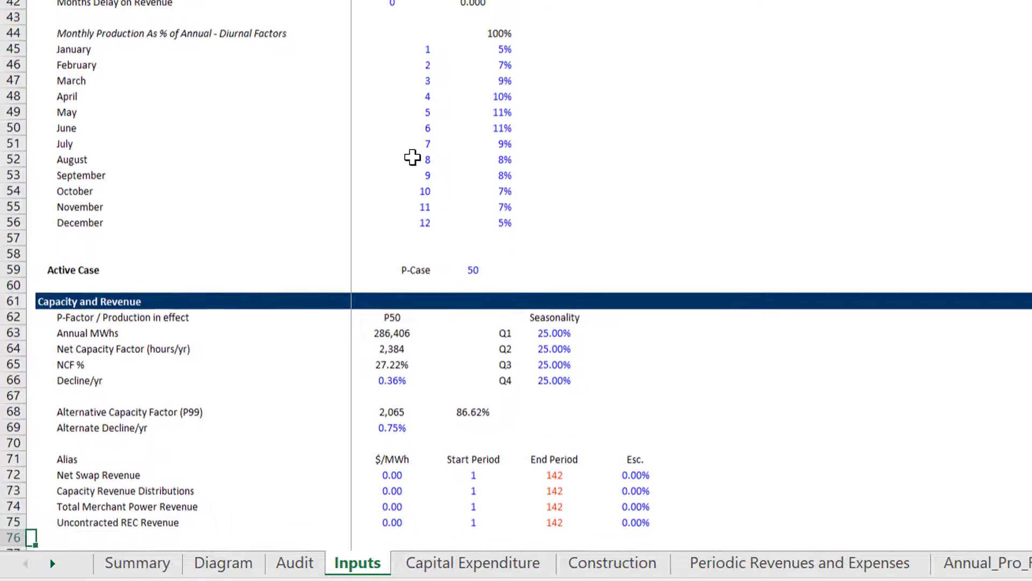
key("Down")
key("Down")
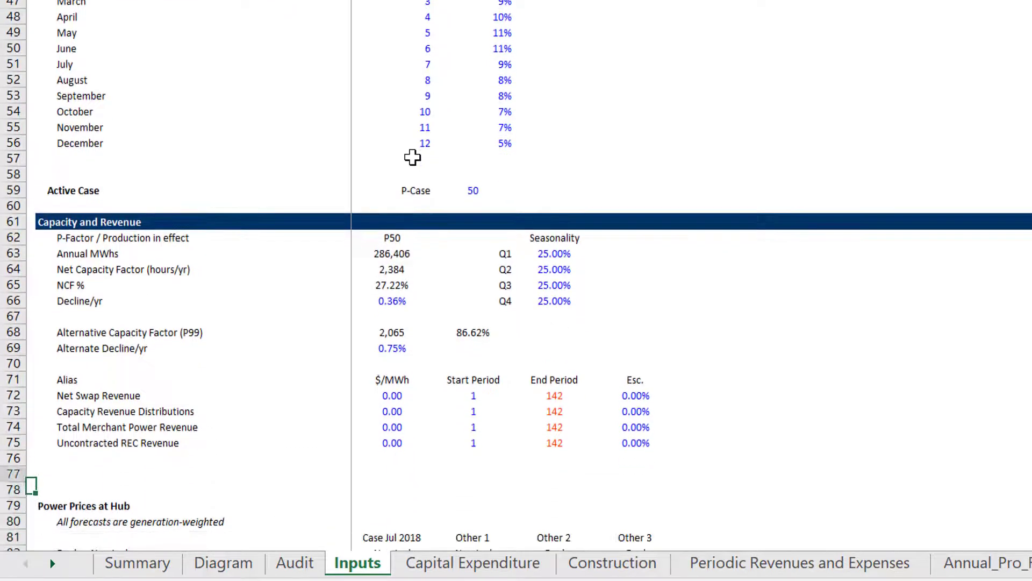
key("shift+space")
key("ctrl+minus")
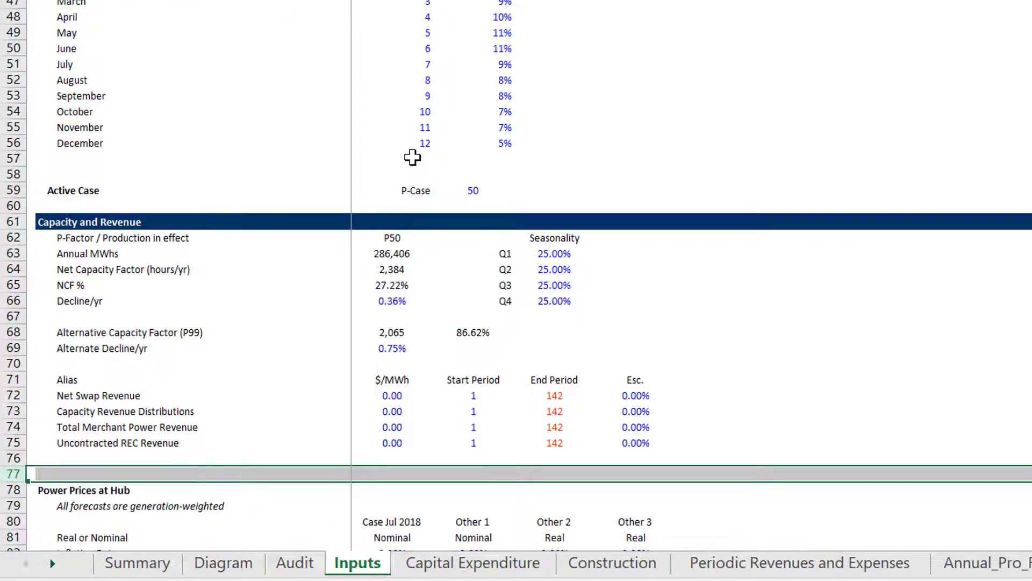
- Look through the Power Prices at Hub section, from its forecast settings down the yearly price table to row 107
key("Down")
key("Down")
key("Down")
key("Down")
key("Down")
key("Down")
key("Down")
key("Down")
key("Down")
key("Down")
key("Down")
key("Down")
key("Down")
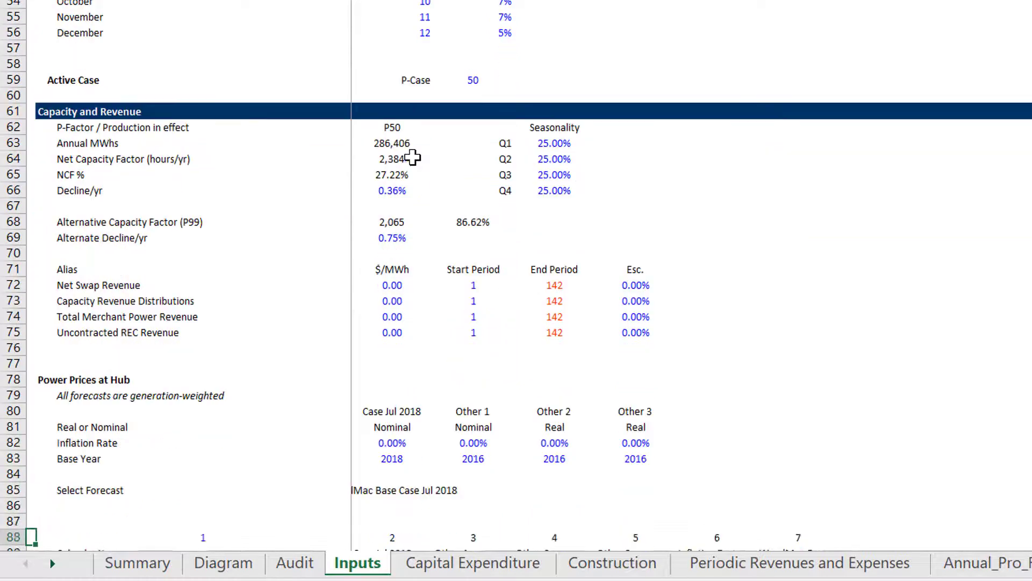
key("Up")
key("Up")
key("Up")
key("Up")
key("Up")
key("Up")
key("Up")
key("Up")
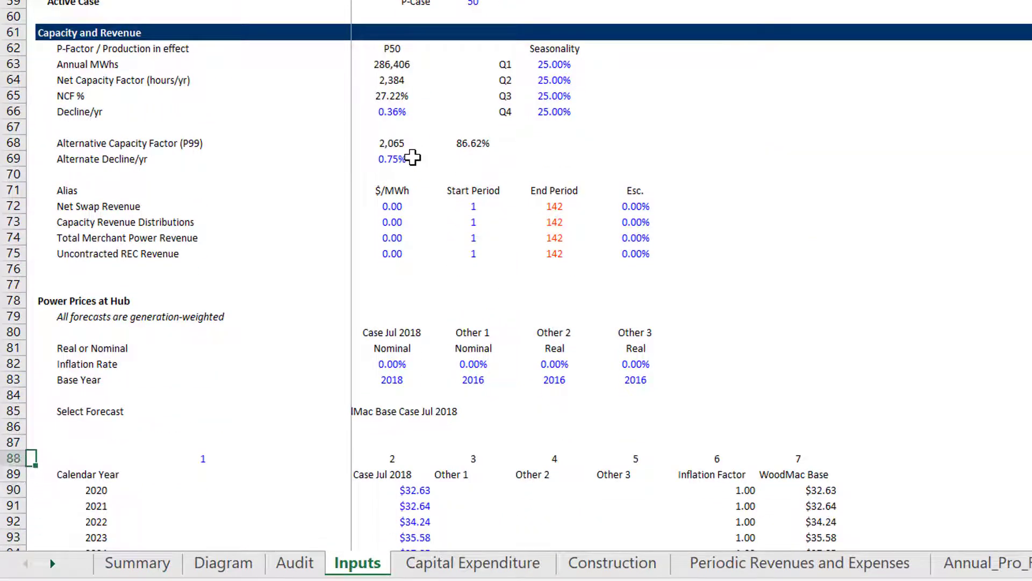
key("Down")
key("Down")
key("Down")
key("Down")
key("Down")
key("Down")
key("Down")
key("Down")
key("Down")
key("Down")
key("Down")
key("Down")
key("Down")
key("Down")
key("Down")
key("Down")
key("Down")
key("Down")
key("Down")
key("Down")
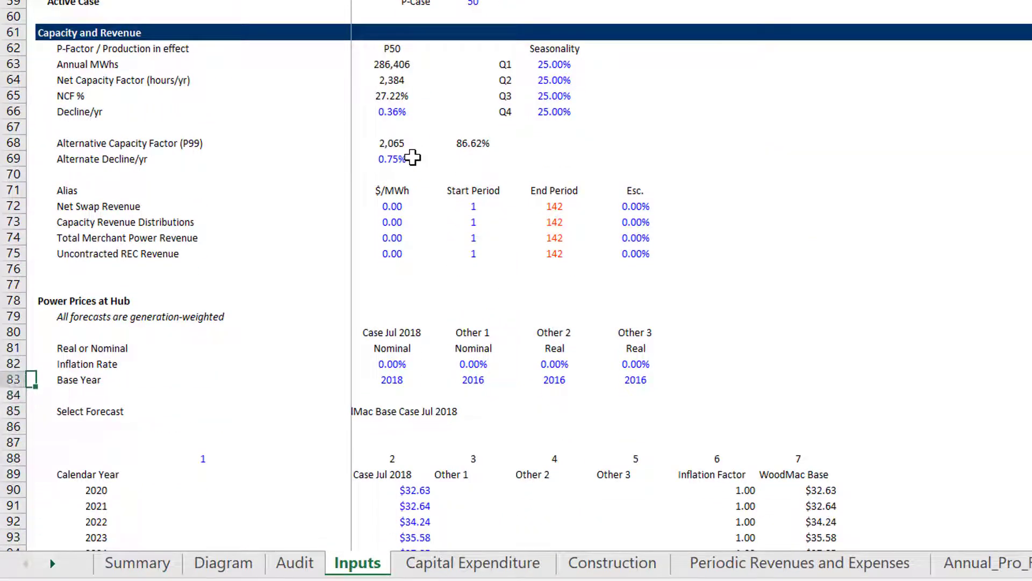
key("Down")
key("Down")
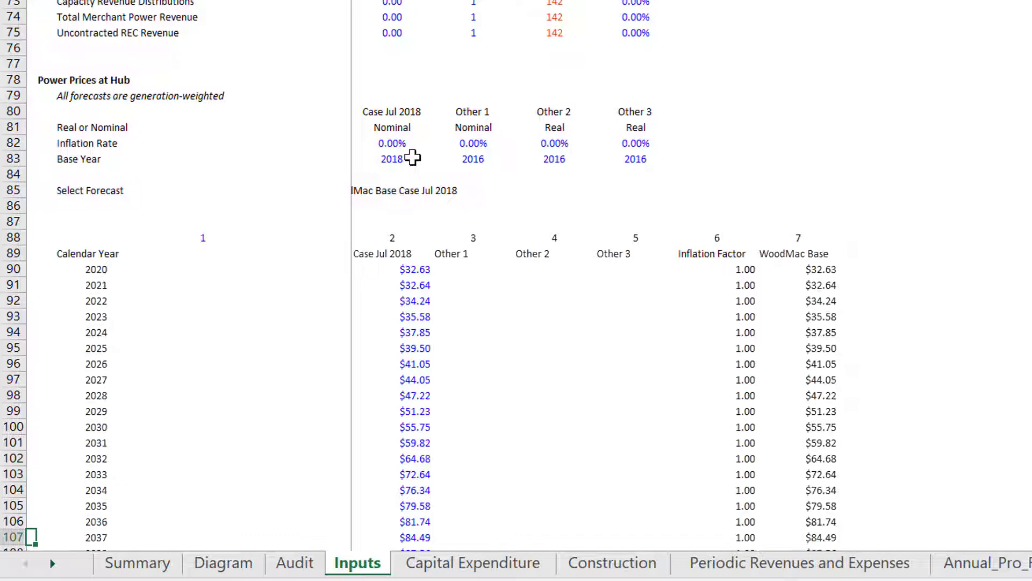
- Examine how the price table runs calendar years down rows and forecast scenarios across columns, moving along row 107 to Other 3
scroll(413, 157, "down", 12)
scroll(412, 157, "up", 12)
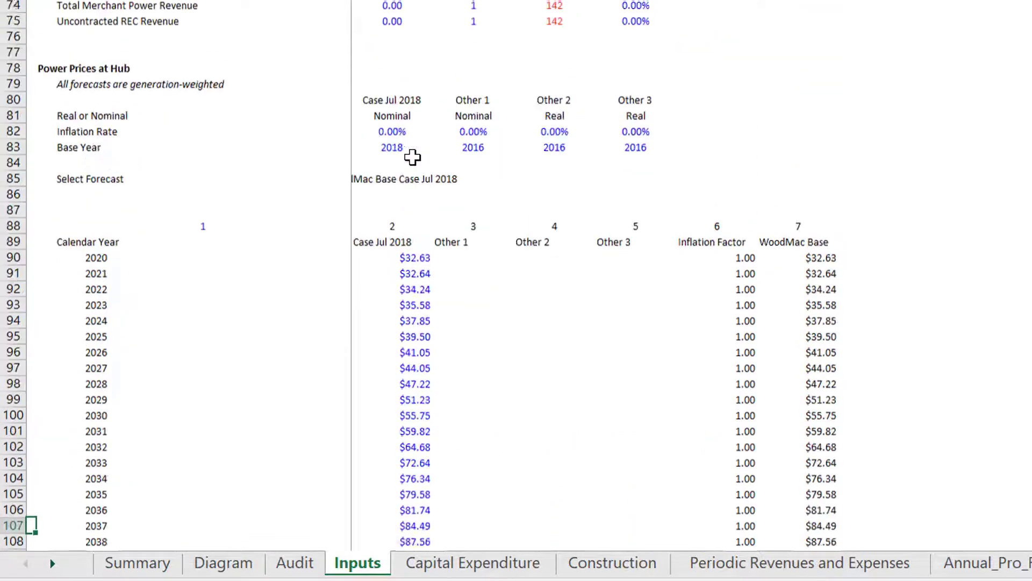
key("Right")
key("Right")
key("Right")
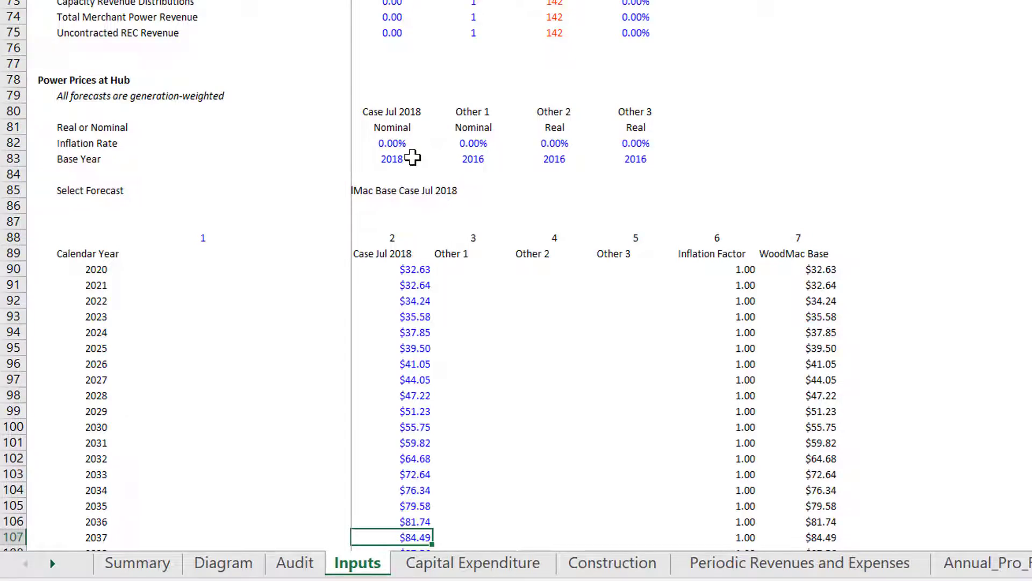
key("Left")
key("Left")
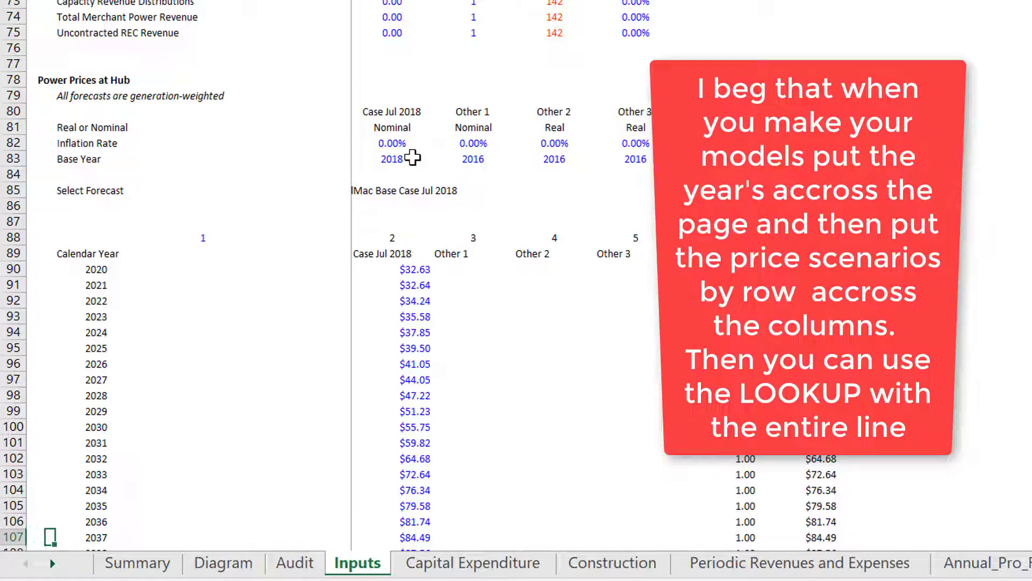
key("Right")
key("Right")
key("Right")
key("Right")
key("Right")
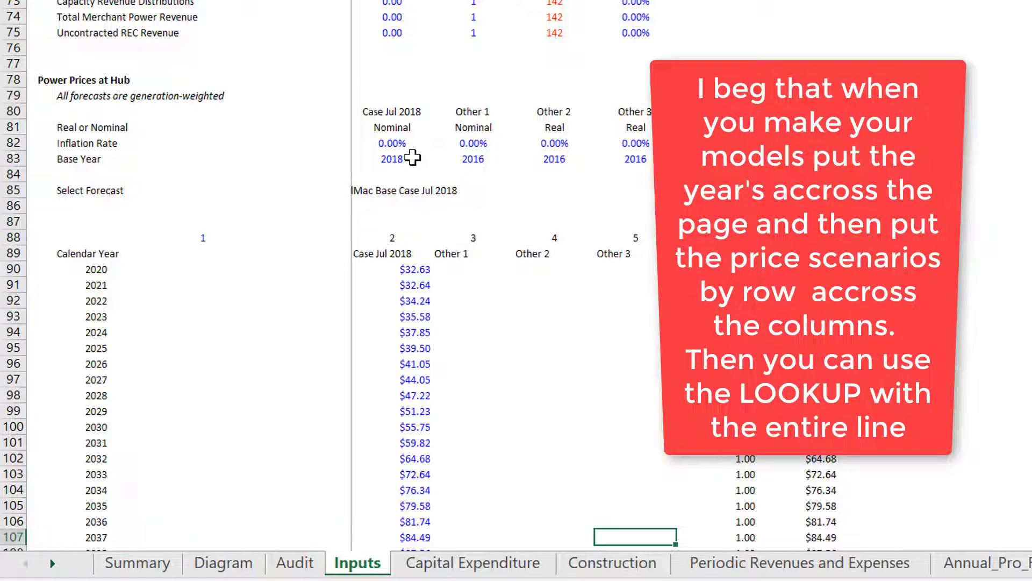
- Apply the comma number style to the Case Jul 2018 prices for calendar years 2020 to 2059
key("Left")
key("Up")
key("Up")
key("Up")
key("Up")
key("Up")
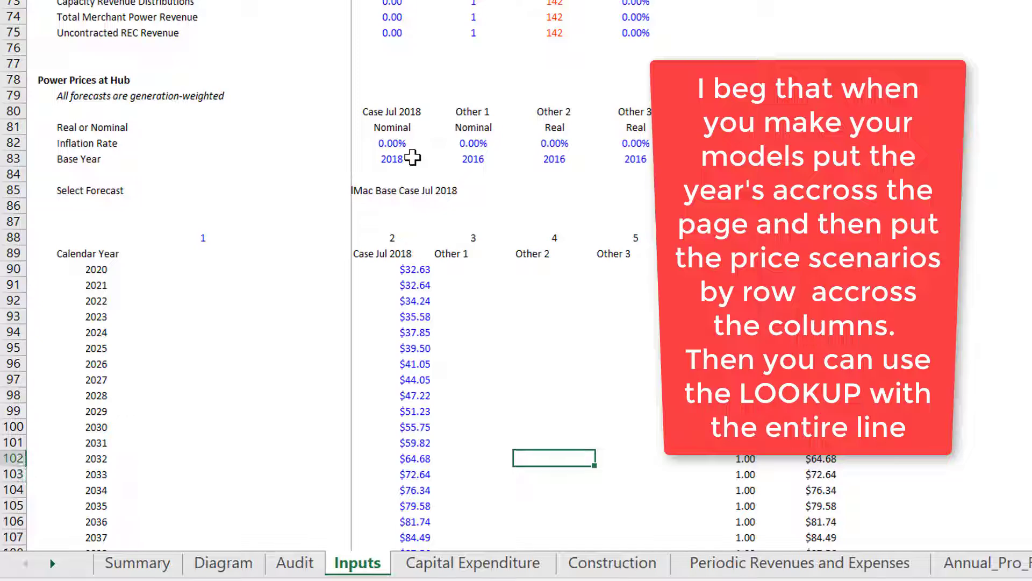
key("Up")
key("Up")
key("Up")
key("Up")
key("Up")
key("Up")
key("Up")
key("Left")
key("Left")
key("Up")
key("Up")
key("Up")
key("Up")
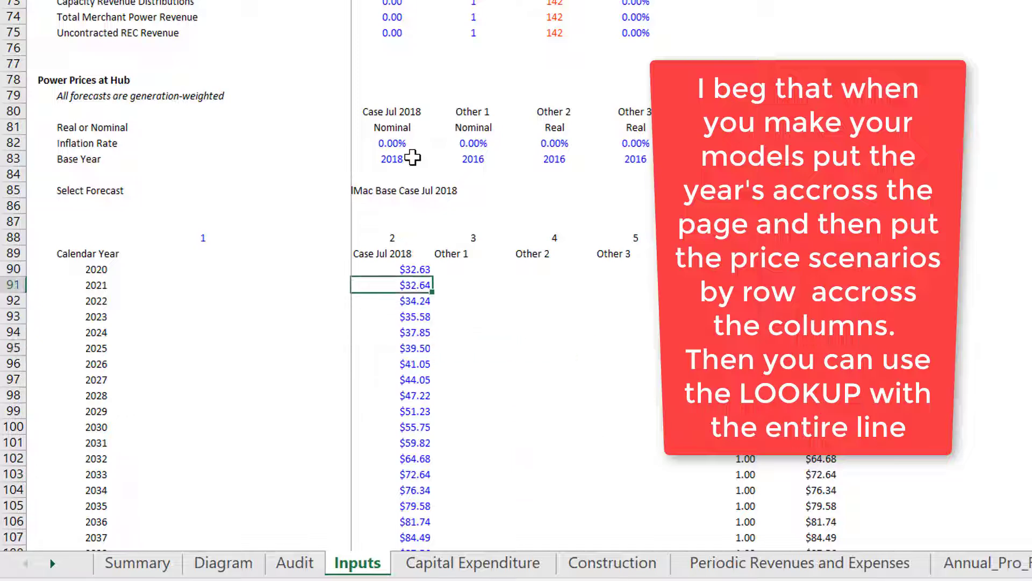
key("Up")
key("ctrl+shift+Down")
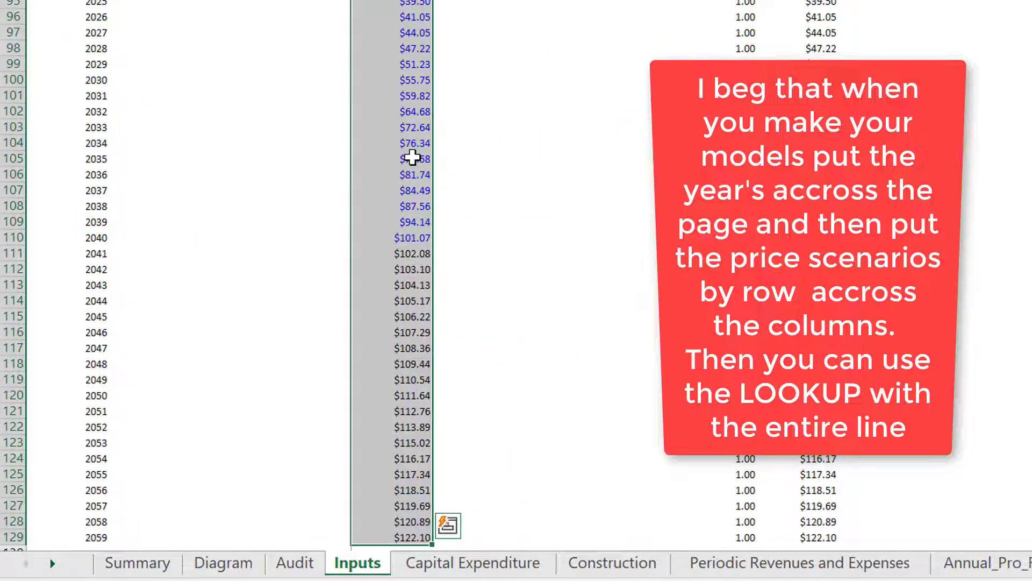
key("alt+h")
key("k")
- Copy the Case Jul 2018 prices for all years into column N, alongside the same year rows
key("ctrl+c")
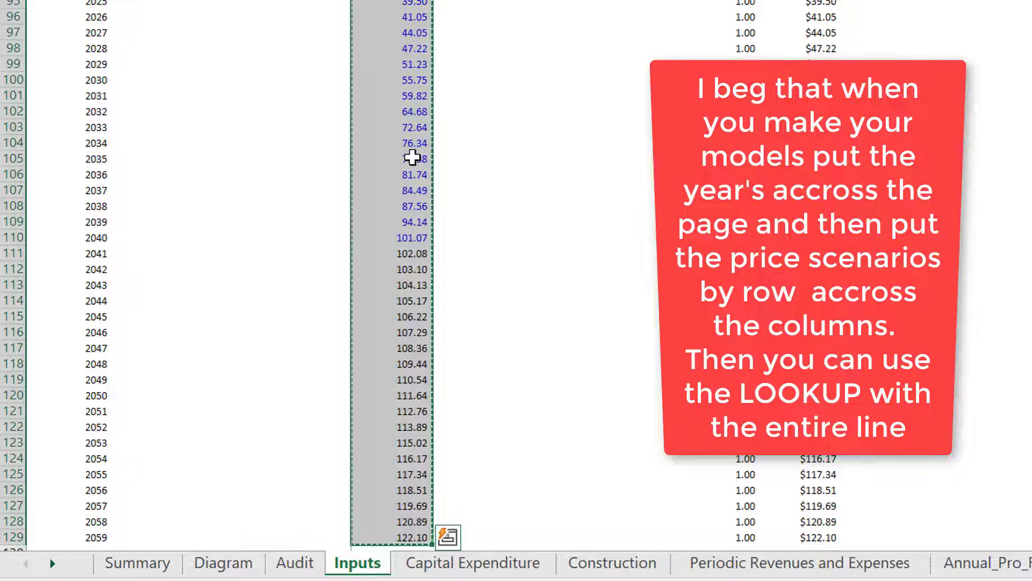
key("Right")
key("Right")
key("Right")
key("Right")
key("Right")
key("Right")
key("Right")
key("Right")
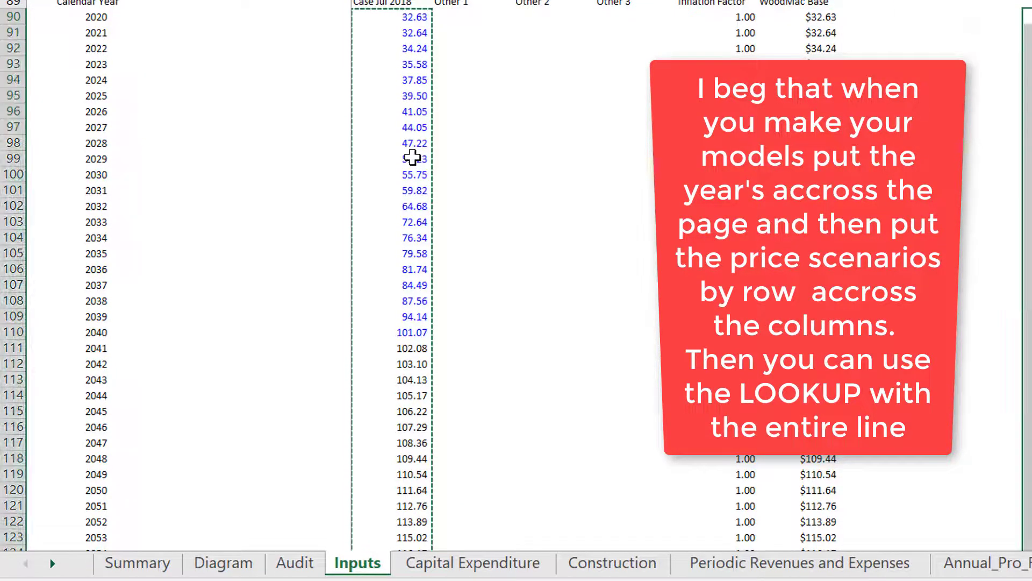
key("Left")
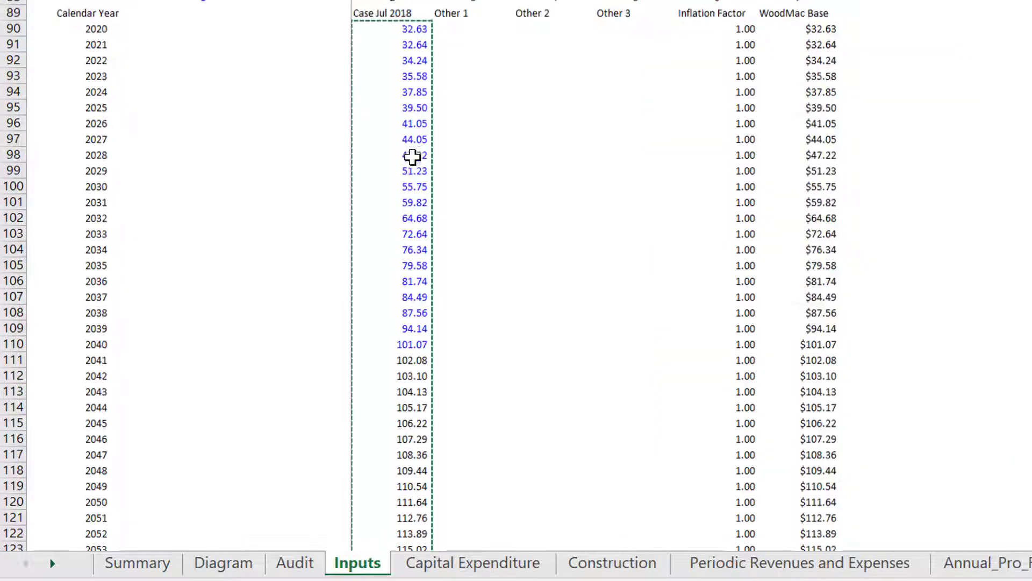
scroll(412, 157, "up", 2)
key("Escape")
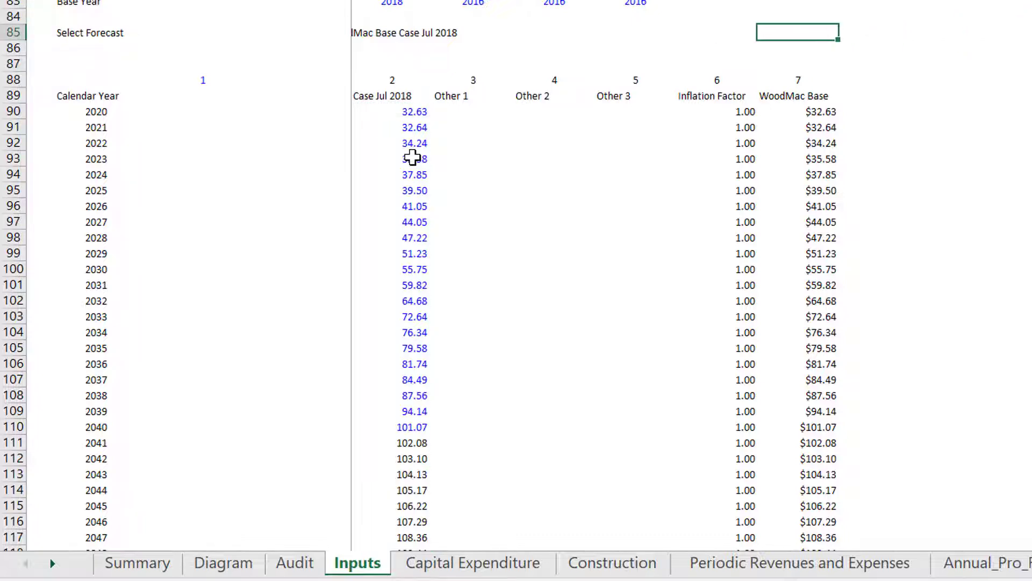
key("Right")
key("Down")
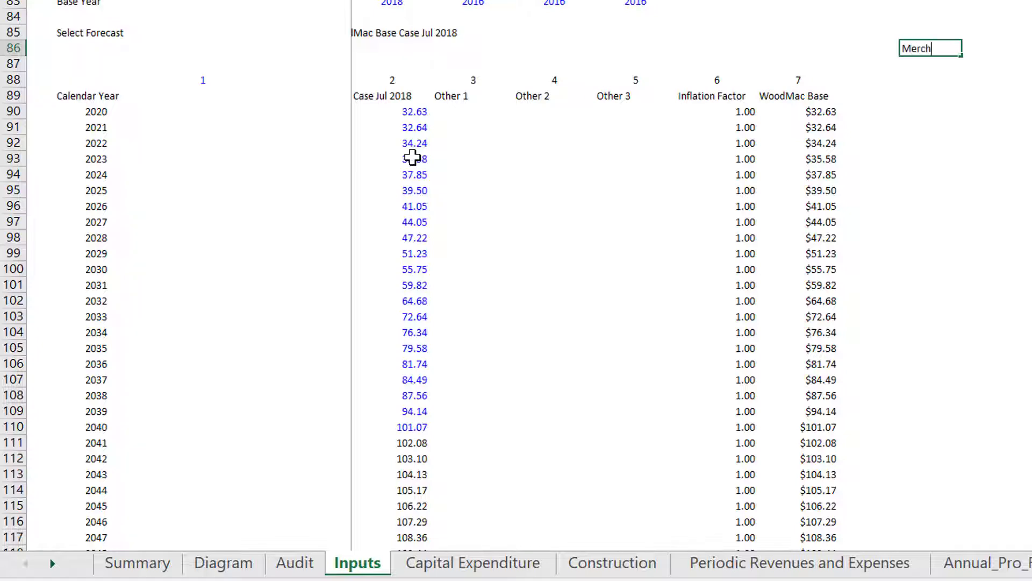
key("Delete")
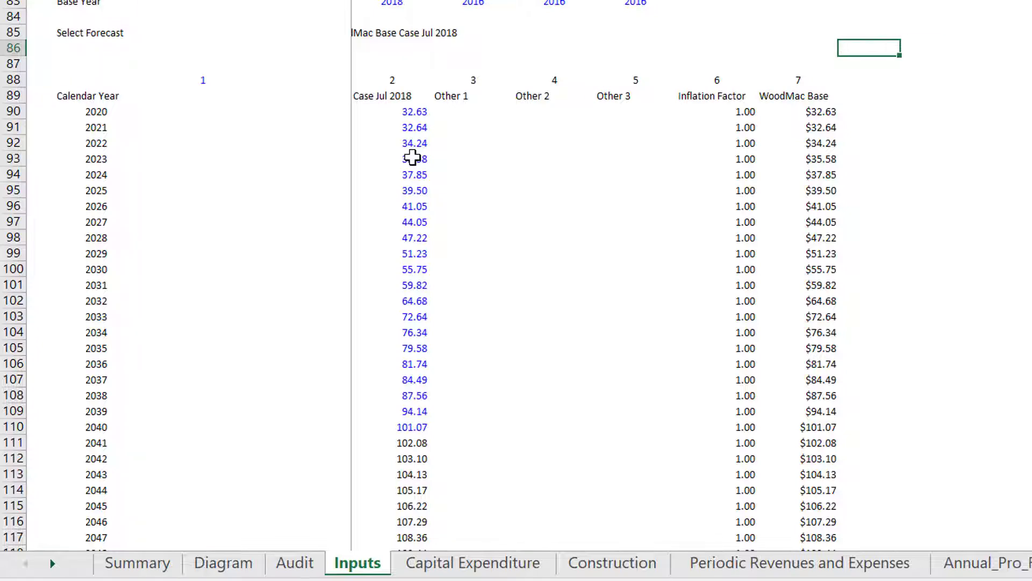
- Insert two empty rows at row 87, between the Select Forecast line and the yearly price table
key("Home")
key("Down")
key("shift+space")
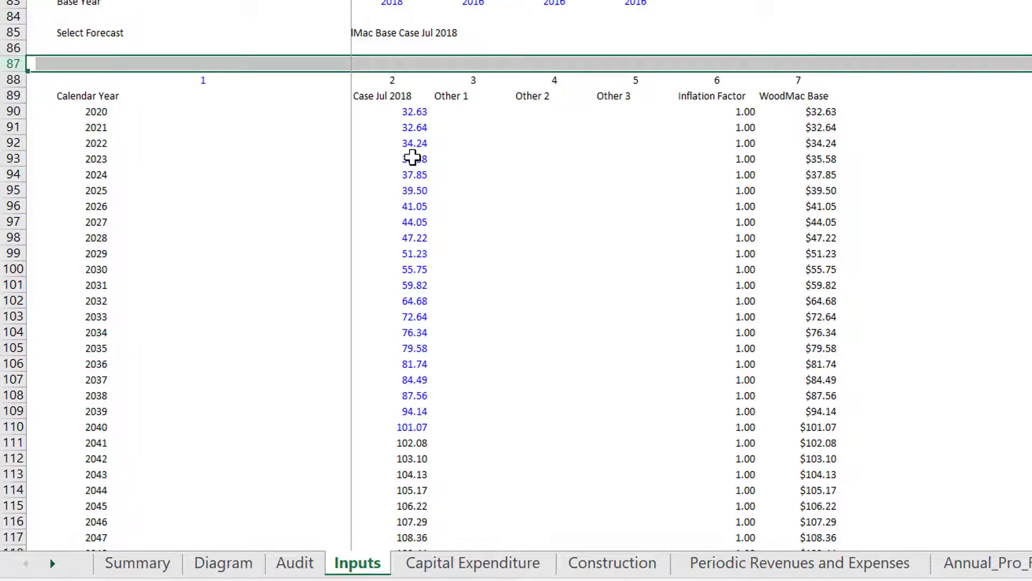
key("shift+Down")
key("ctrl+shift+plus")
key("Right")
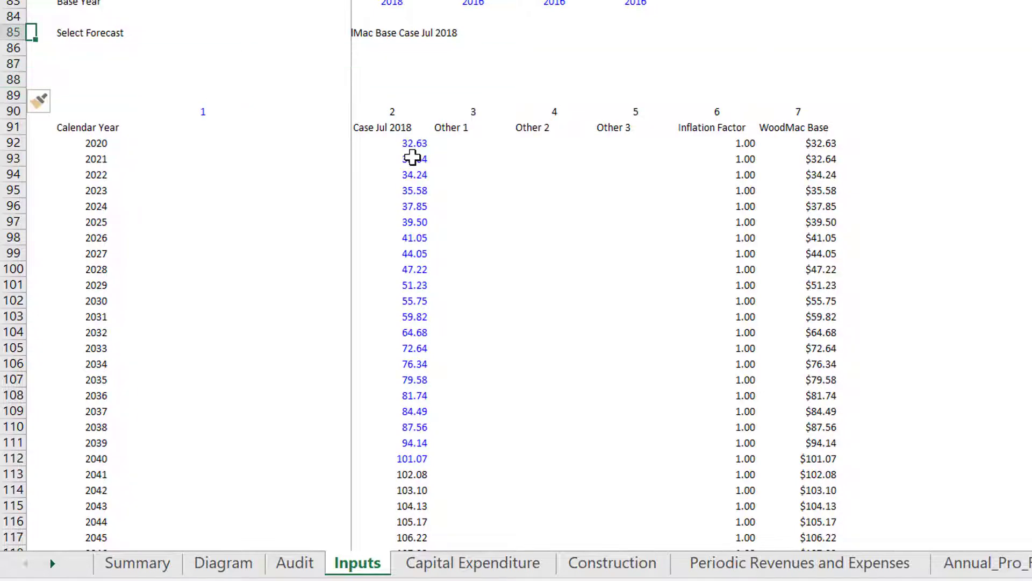
- Label cell D87 Merchant Sensitivity and enter 100 beside it in E87
key("Right")
key("F2")
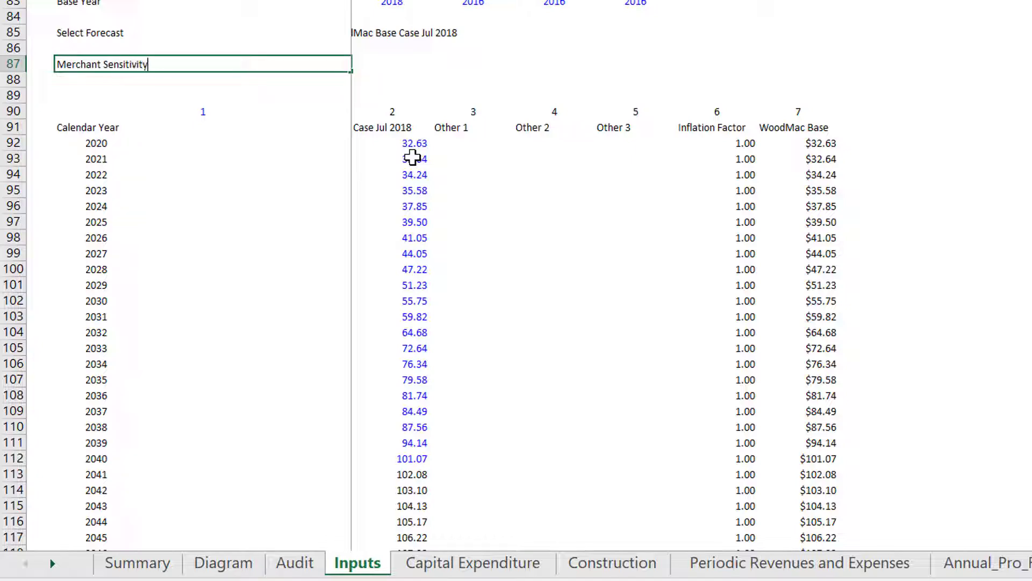
key("Right")
key("Up")
key("Down")
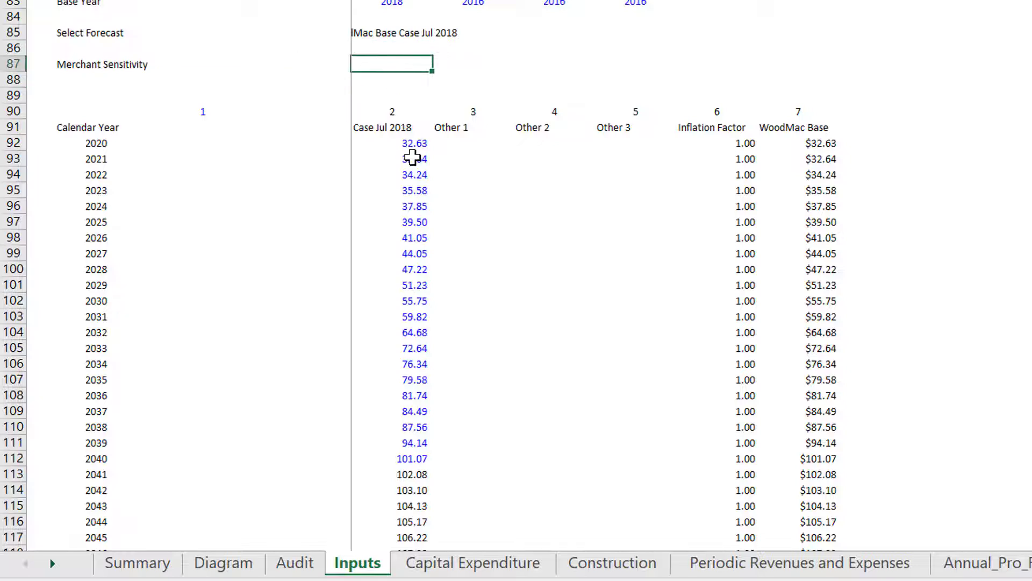
key("Return")
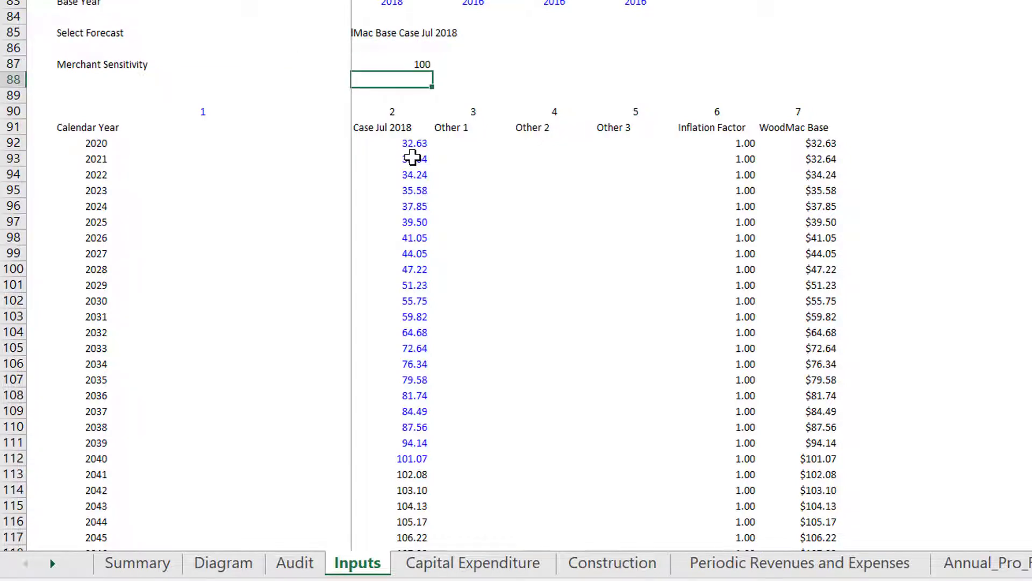
- Copy the spinner from the Sensitivity line in row 36 to F87, beside the Merchant Sensitivity value
key("Up")
key("Right")
key("Right")
key("Left")
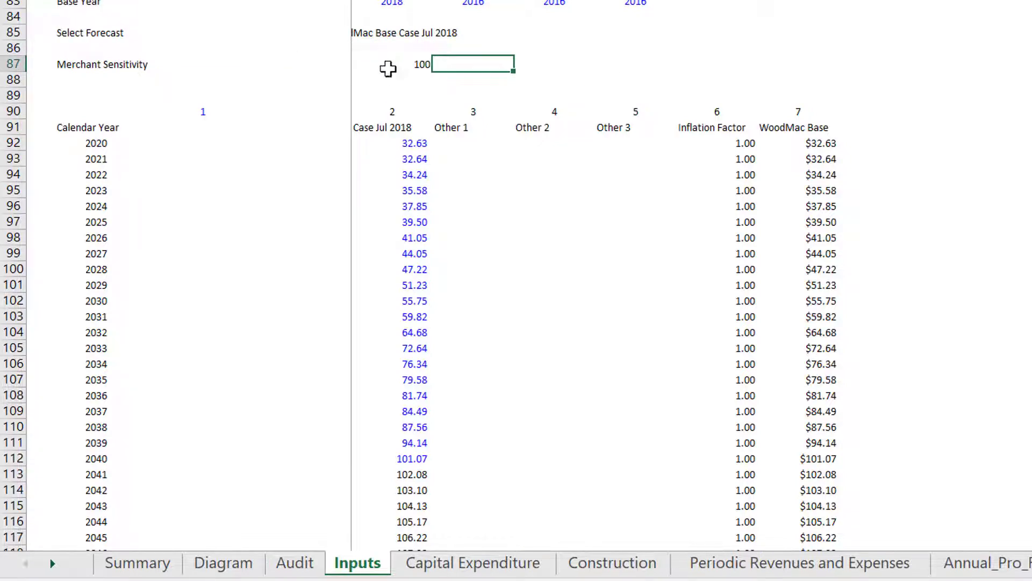
key("Page_Up")
key("Page_Up")
key("Page_Up")
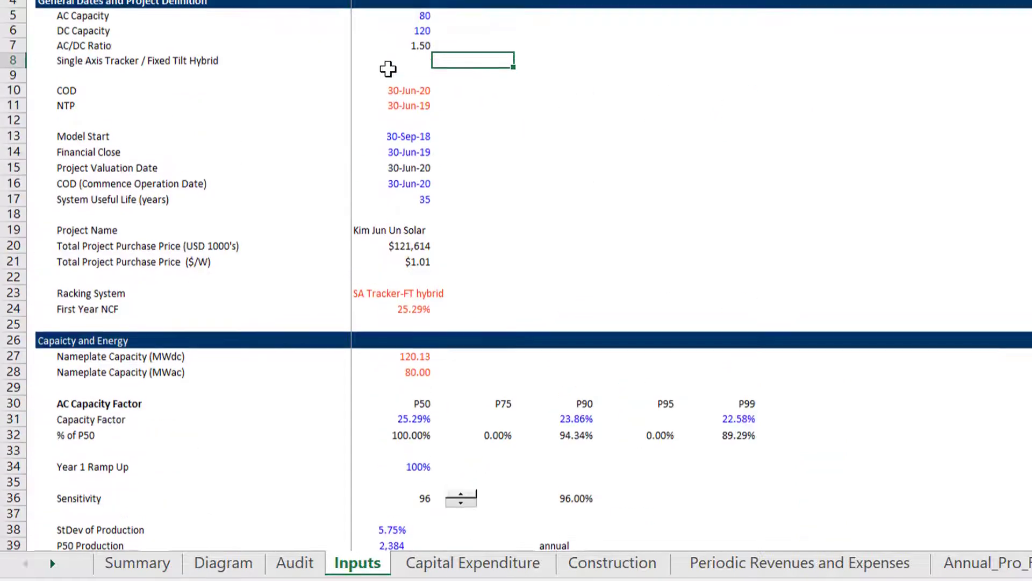
right_click(461, 498)
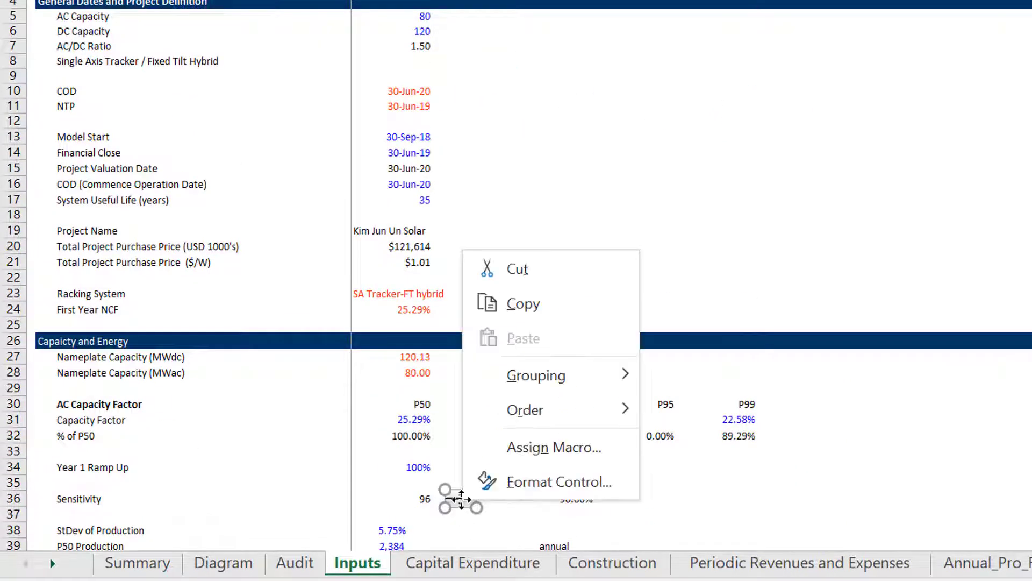
left_click(512, 315)
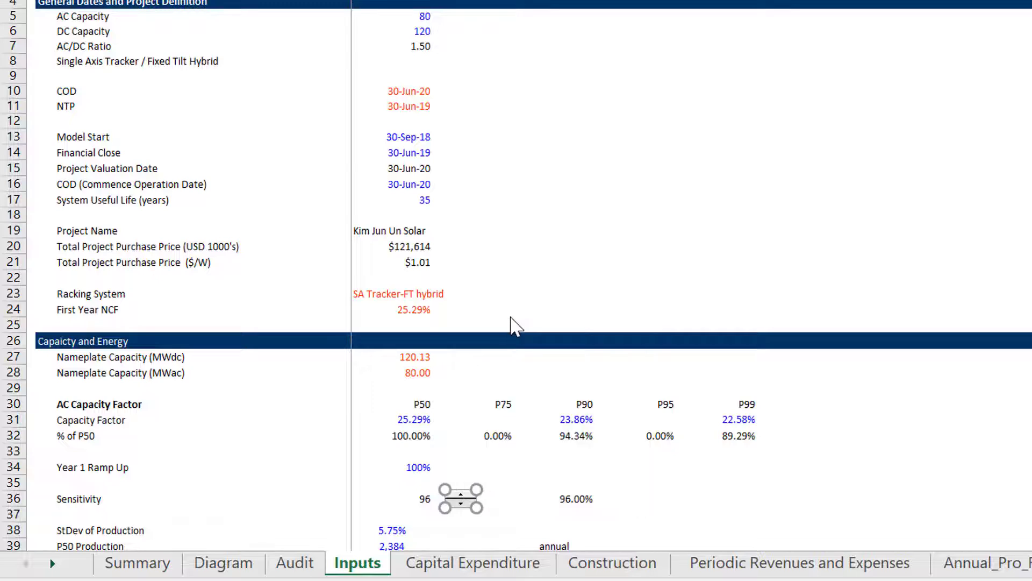
scroll(513, 323, "down", 11)
scroll(513, 323, "down", 13)
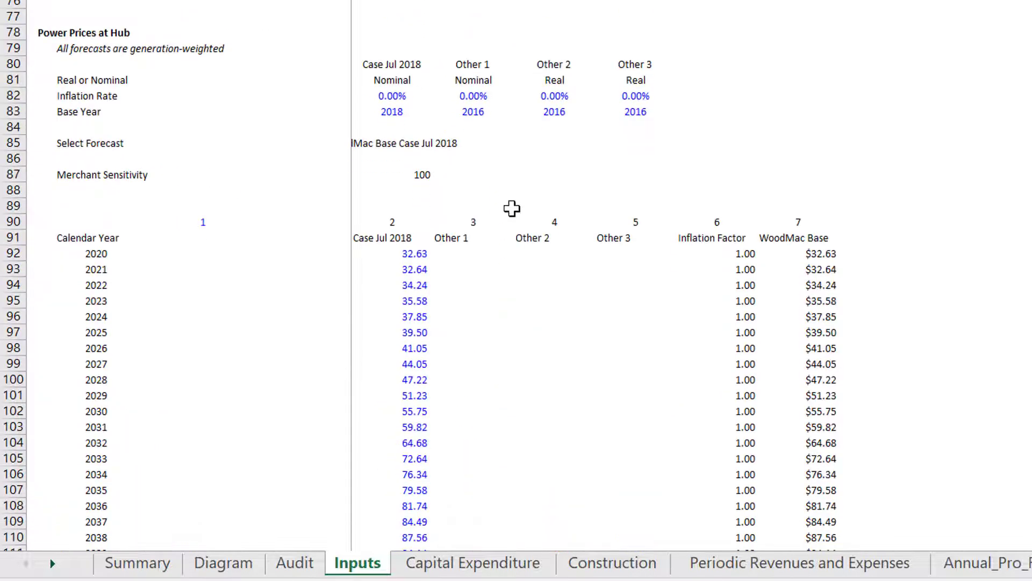
left_click(480, 175)
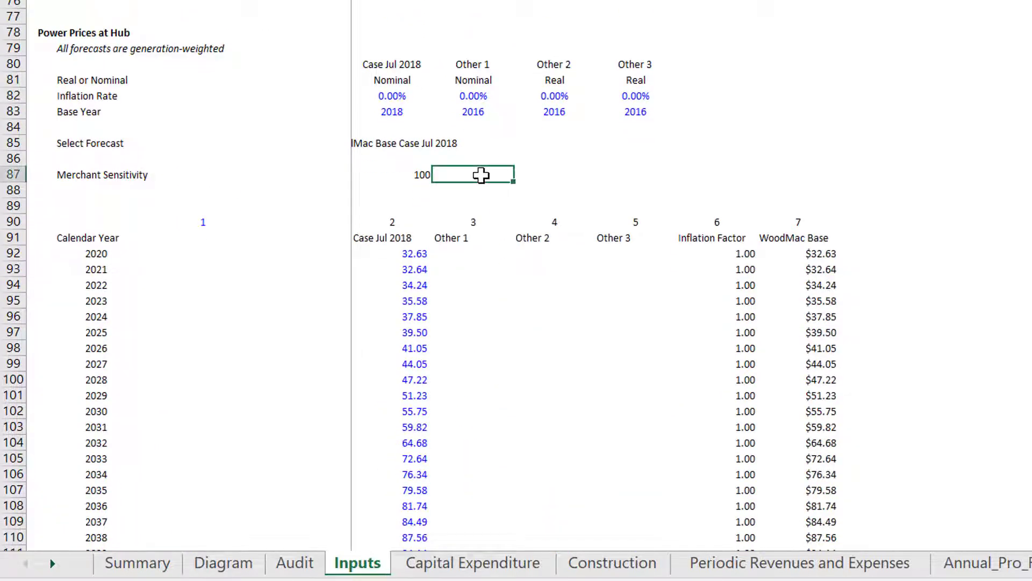
key("ctrl+v")
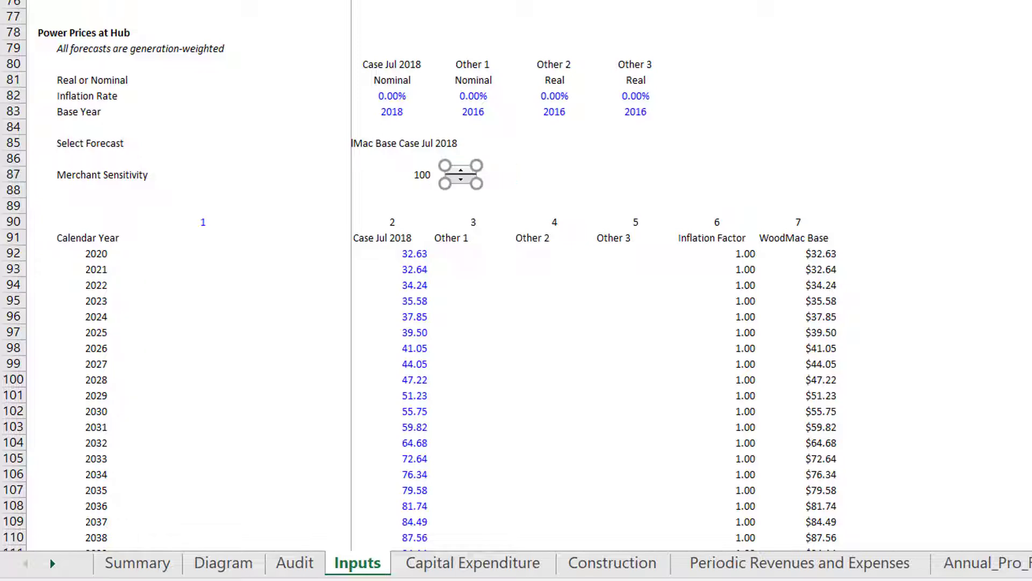
- Link the copied spinner to cell Inputs!$E$87 and deselect it
left_click(442, 38)
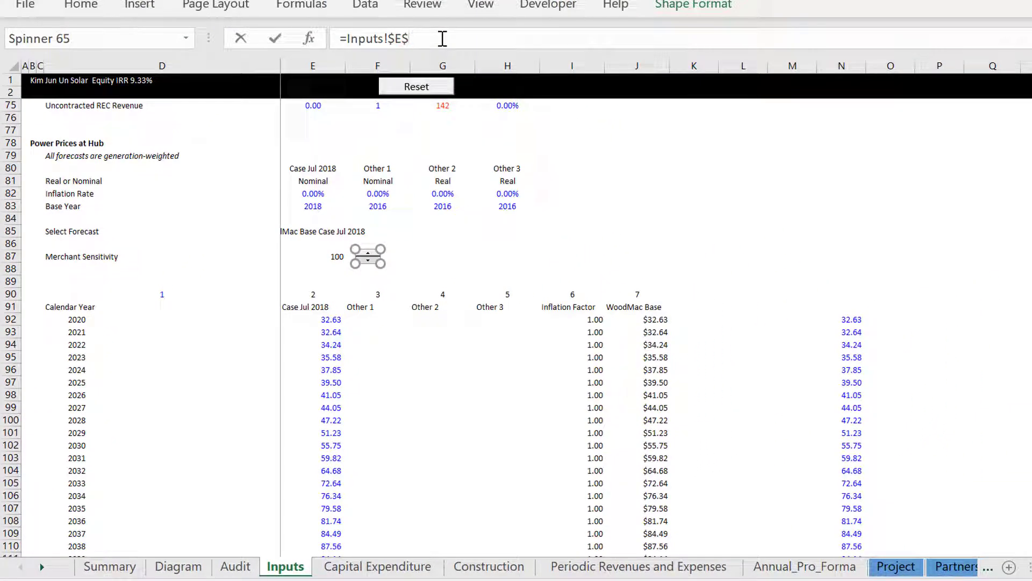
type("87")
key("Return")
left_click(413, 272)
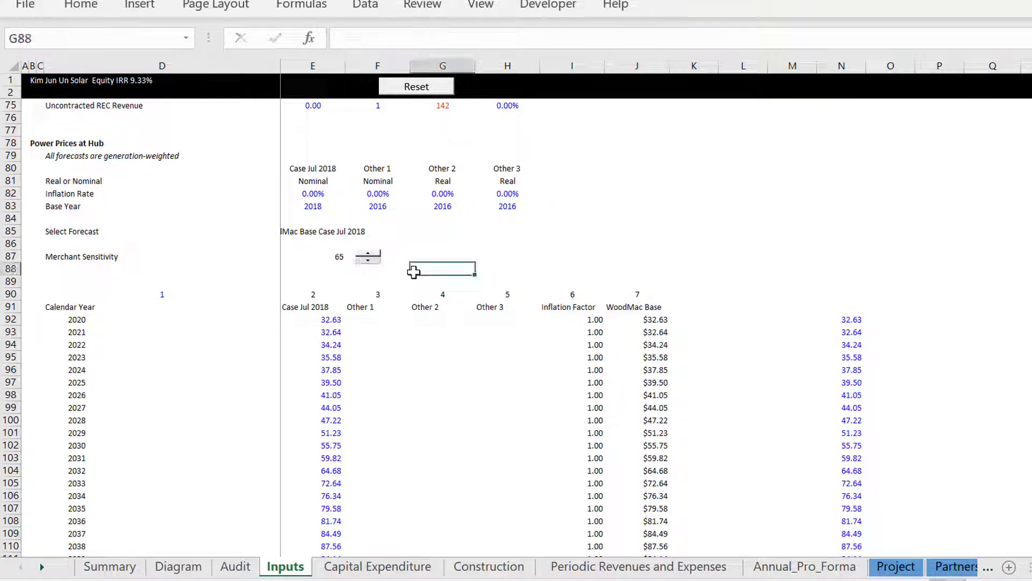
- Try out the Merchant Sensitivity spinner and bring the value to 70
left_click(368, 260)
key("Left")
key("Down")
key("Up")
key("Up")
key("Down")
key("Down")
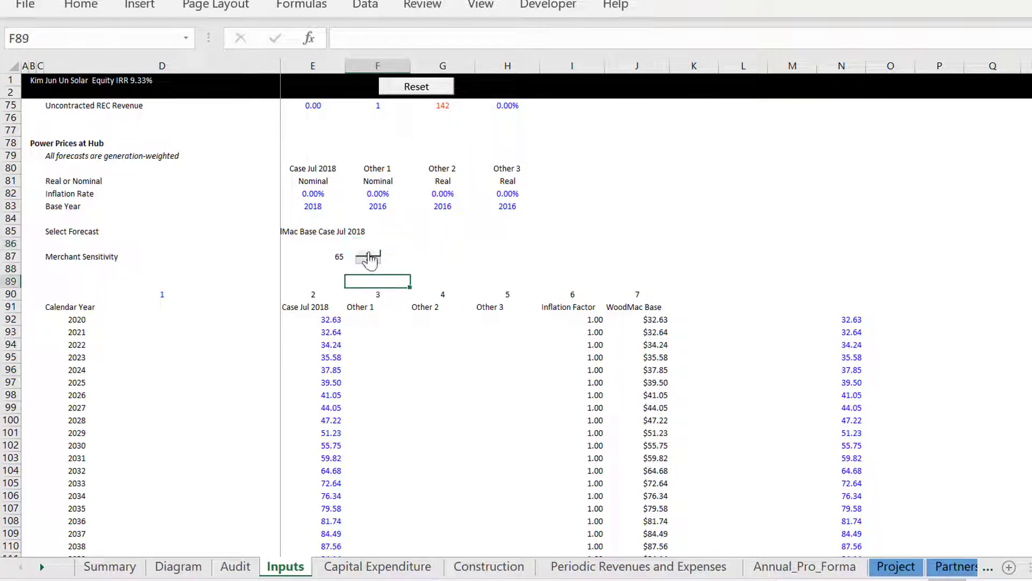
left_click(369, 259)
left_click(368, 253)
key("Up")
key("Up")
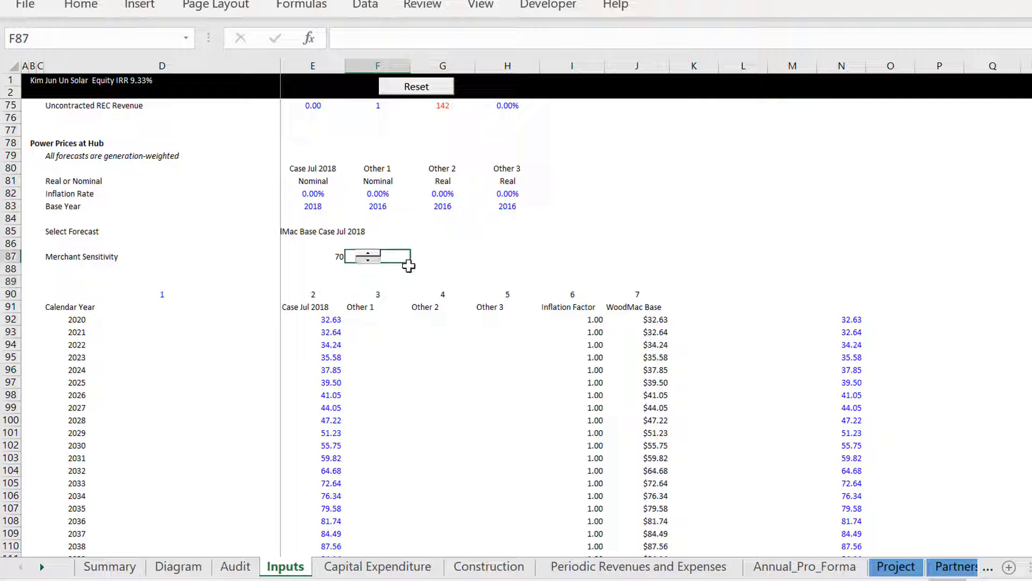
- Calculate the merchant sensitivity percentage in G87 with the formula =E87/100
key("Right")
type("=")
key("Left")
key("Left")
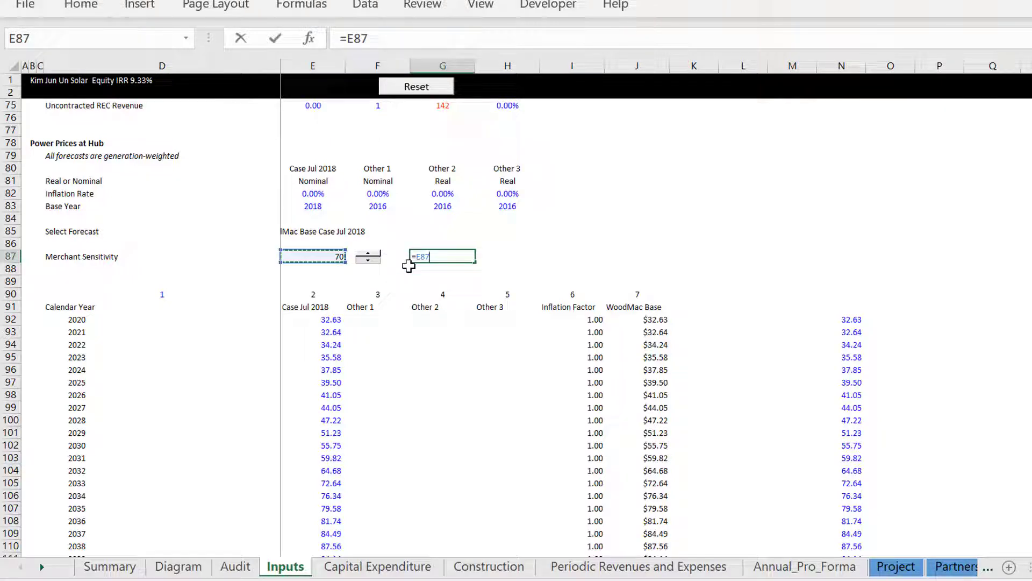
type("/100")
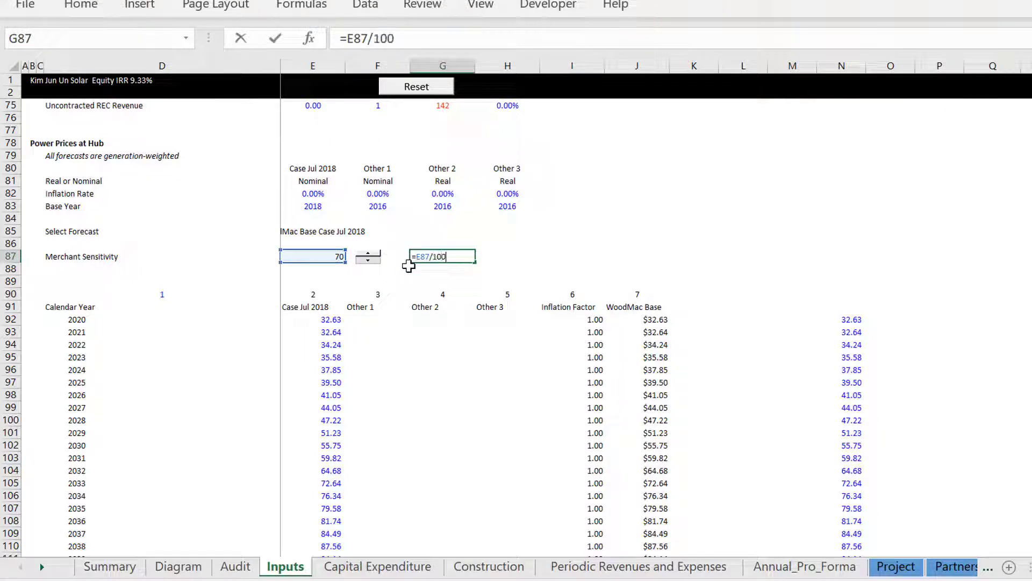
key("Return")
key("Up")
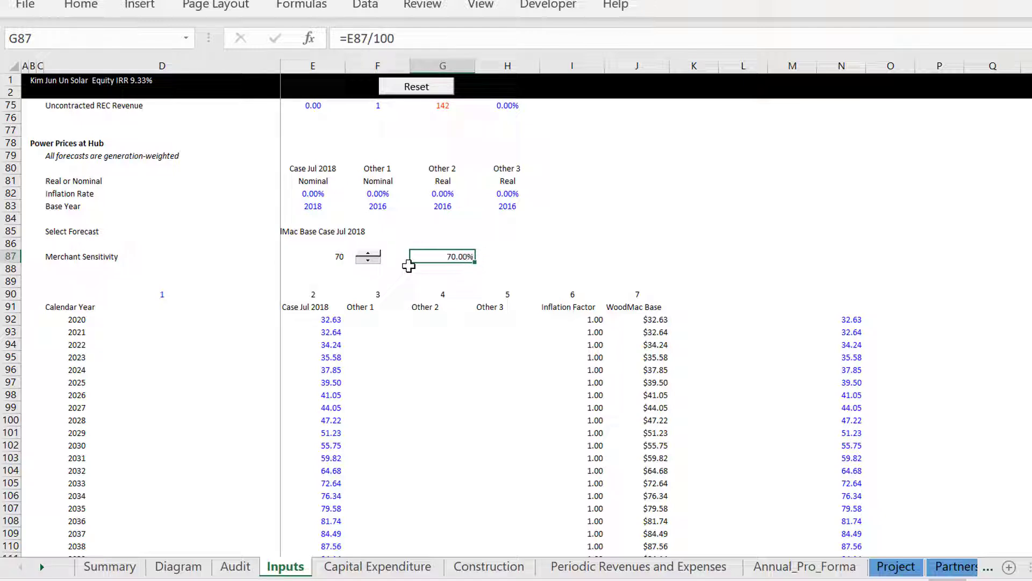
- Replace the 2020 Case Jul 2018 price in E92 with the formula =N92*$G$87
key("Down")
key("Down")
key("Down")
key("Down")
key("Down")
key("Left")
key("Left")
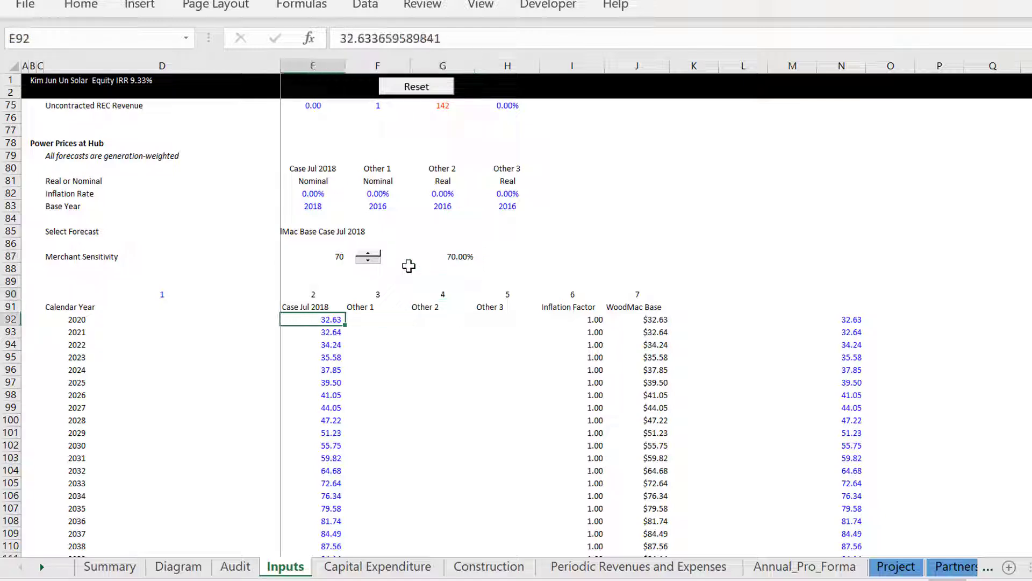
type("=")
key("Right")
key("Right")
key("Right")
key("Right")
key("Right")
key("Right")
key("Right")
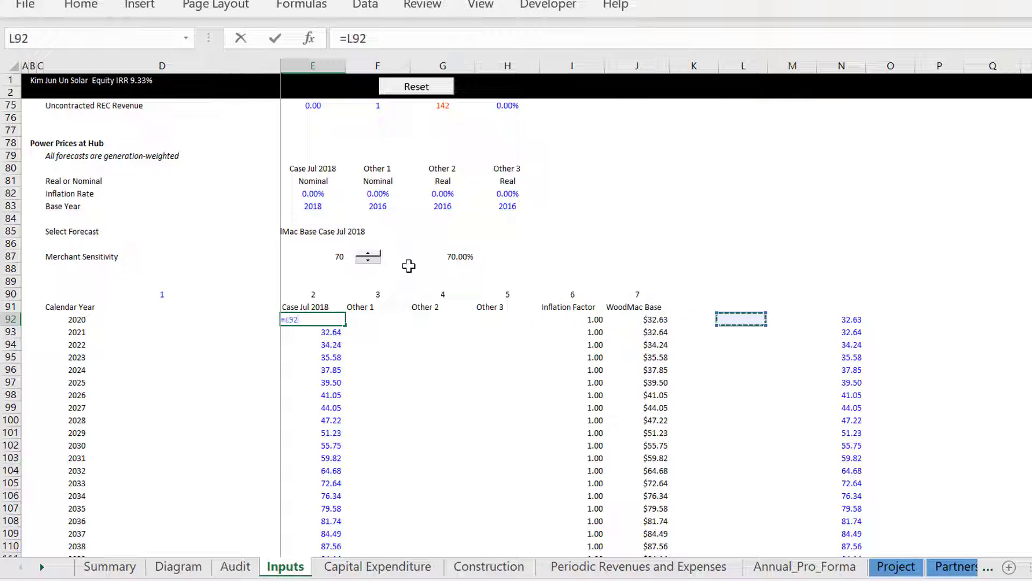
key("Right")
key("Right")
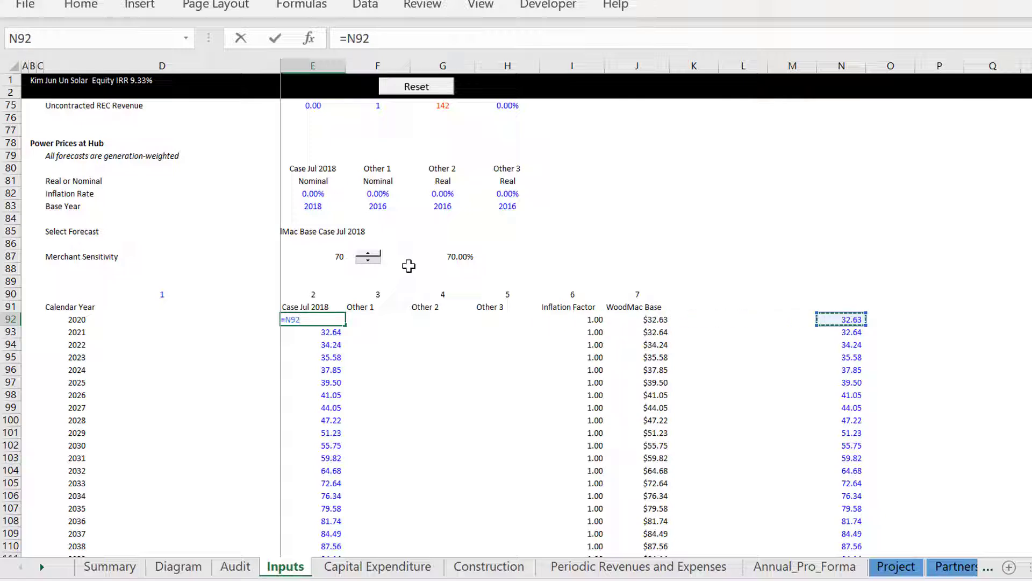
type("*")
key("Up")
key("Up")
key("Up")
key("Up")
key("Up")
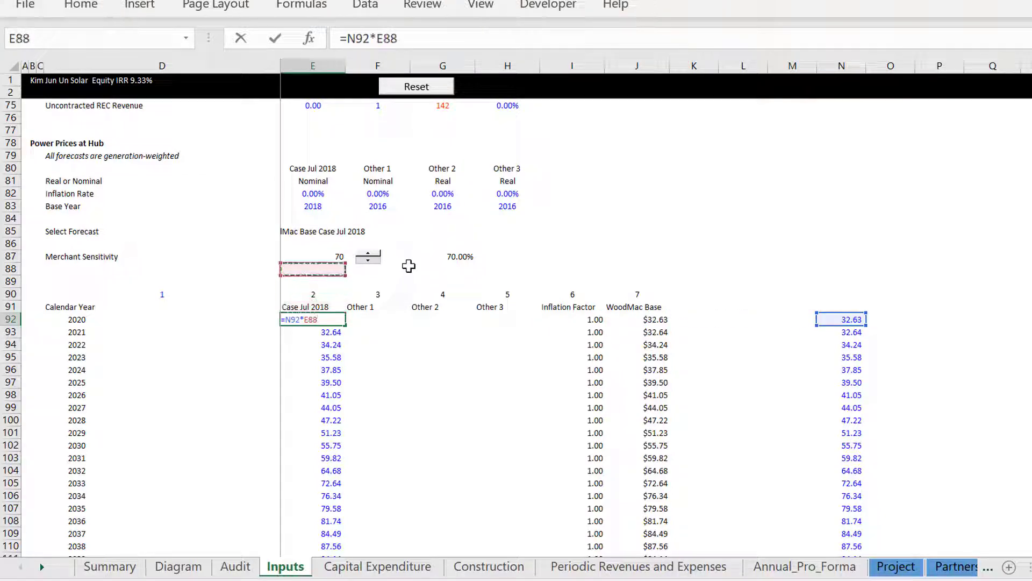
key("Right")
key("Right")
key("Right")
key("Left")
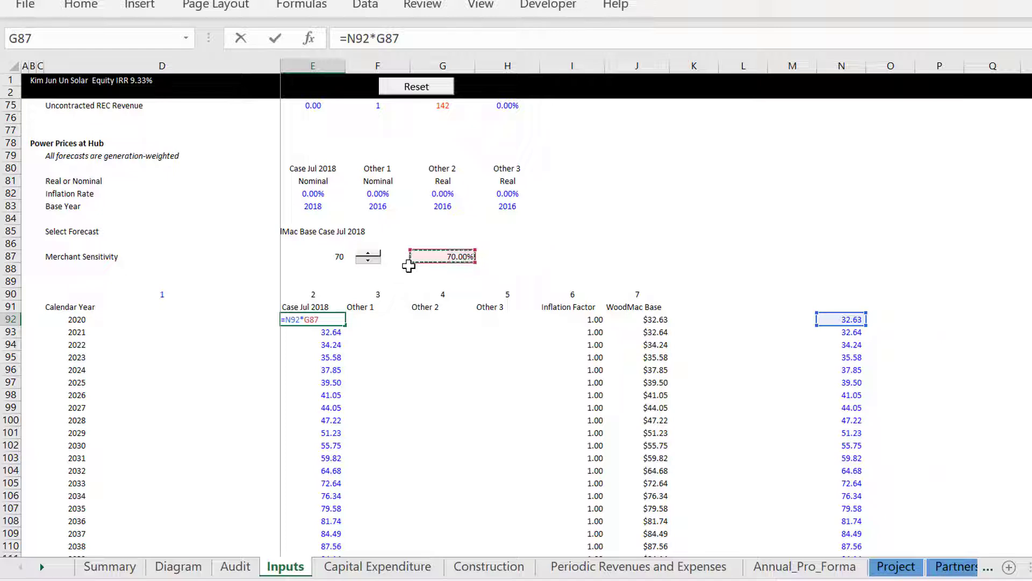
key("XF86MonBrightnessUp")
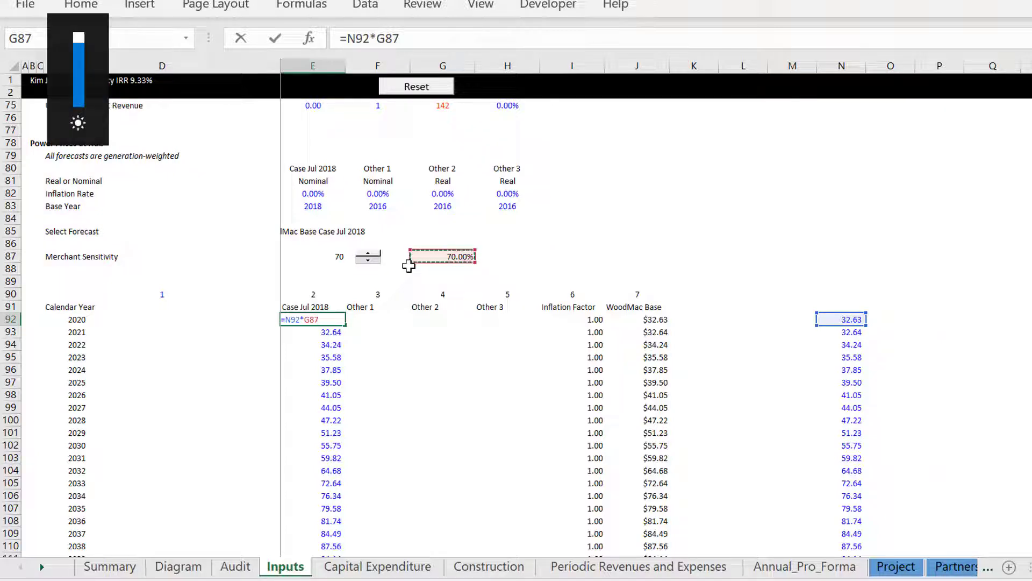
key("F4")
key("Return")
- Fill the sensitivity-adjusted price formula in E92 down the Case Jul 2018 column through the year 2059
key("Return")
key("Up")
key("Up")
key("shift+Down")
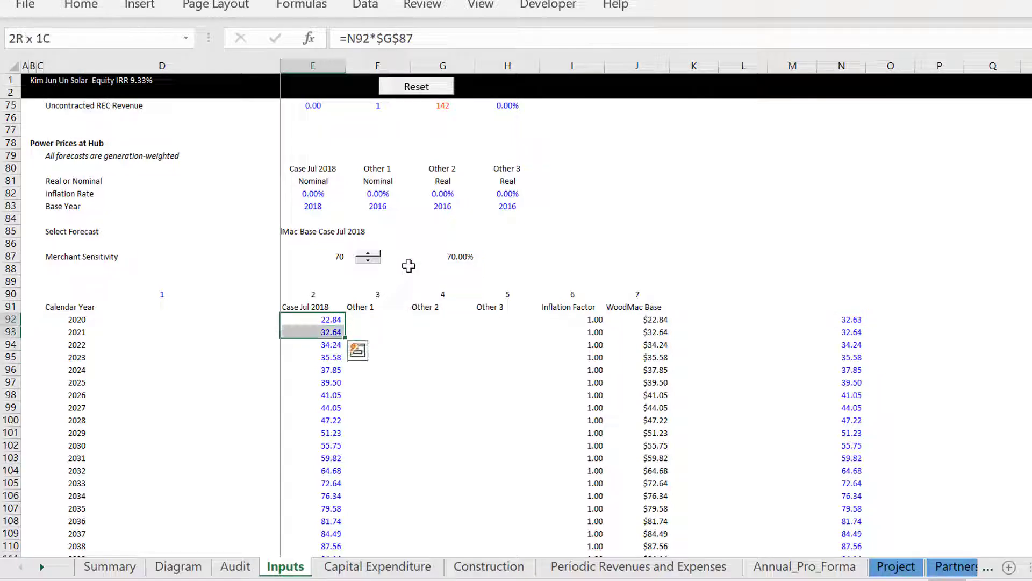
key("shift+Down")
key("shift+Down")
key("shift+Down")
key("shift+Down")
key("shift+Down")
key("shift+Down")
key("shift+Down")
key("shift+Down")
key("shift+Down")
key("shift+Down")
key("shift+Down")
key("shift+Down")
key("shift+Down")
key("shift+Down")
key("shift+Down")
key("shift+Down")
key("shift+Down")
key("shift+Down")
key("shift+Down")
key("shift+Down")
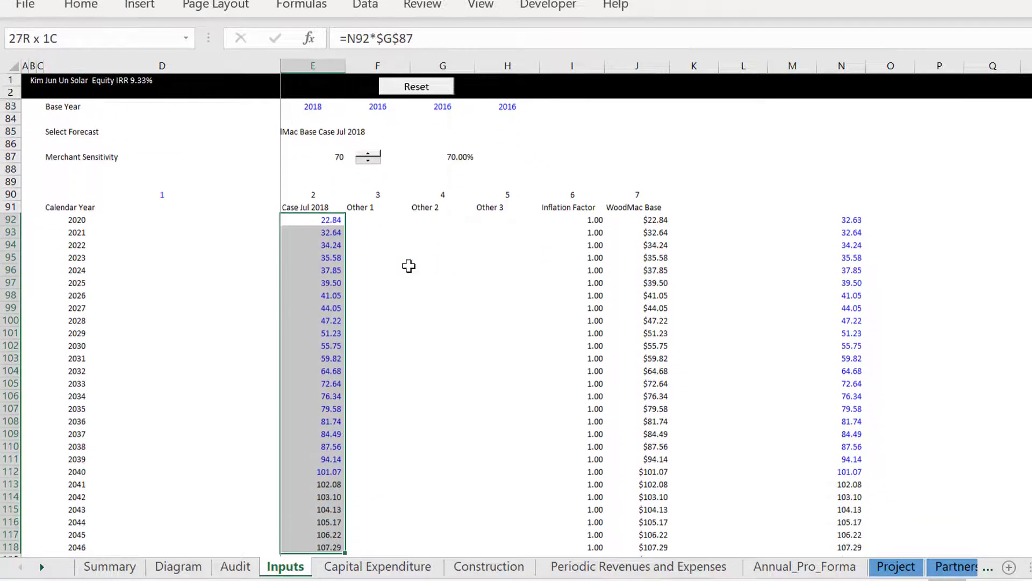
key("shift+Down")
key("shift+Down")
key("shift+Down")
key("shift+Down")
key("shift+Down")
key("shift+Down")
key("shift+Down")
key("shift+Down")
key("shift+Down")
key("shift+Down")
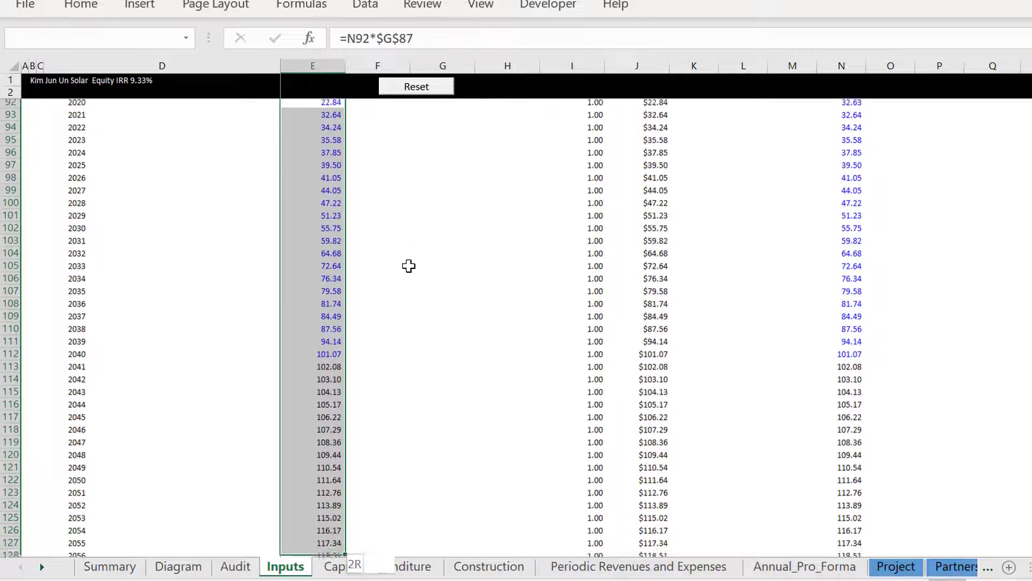
key("shift+Down")
key("shift+Down")
key("shift+Down")
key("ctrl+d")
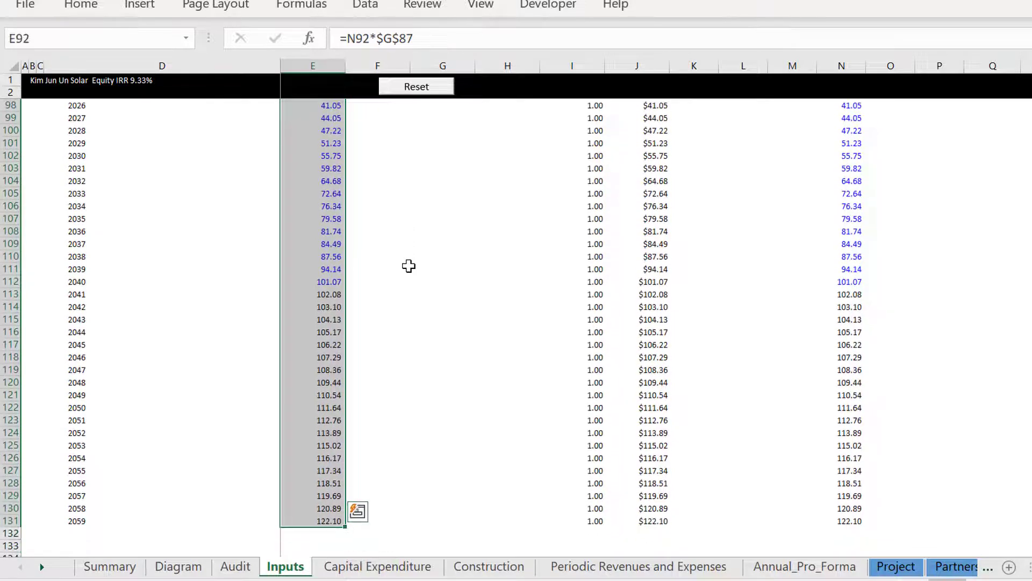
- Review the scaled Case Jul 2018 prices and the equity IRR in the sheet header
key("Up")
key("Up")
key("Up")
key("Up")
key("Up")
key("Up")
key("Up")
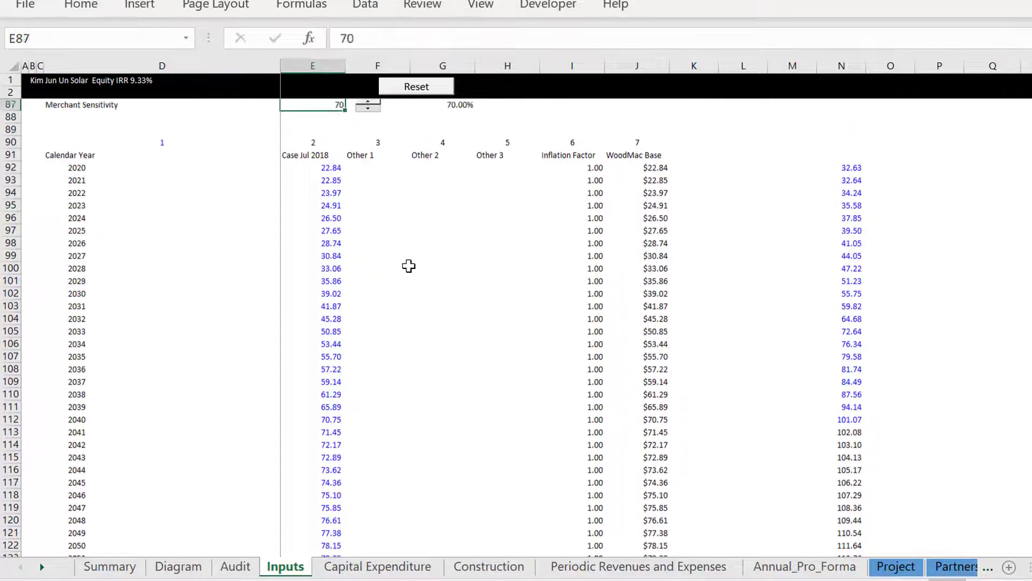
key("Up")
key("Up")
key("Up")
key("Up")
key("Up")
key("Up")
key("Up")
key("Up")
key("Up")
key("Up")
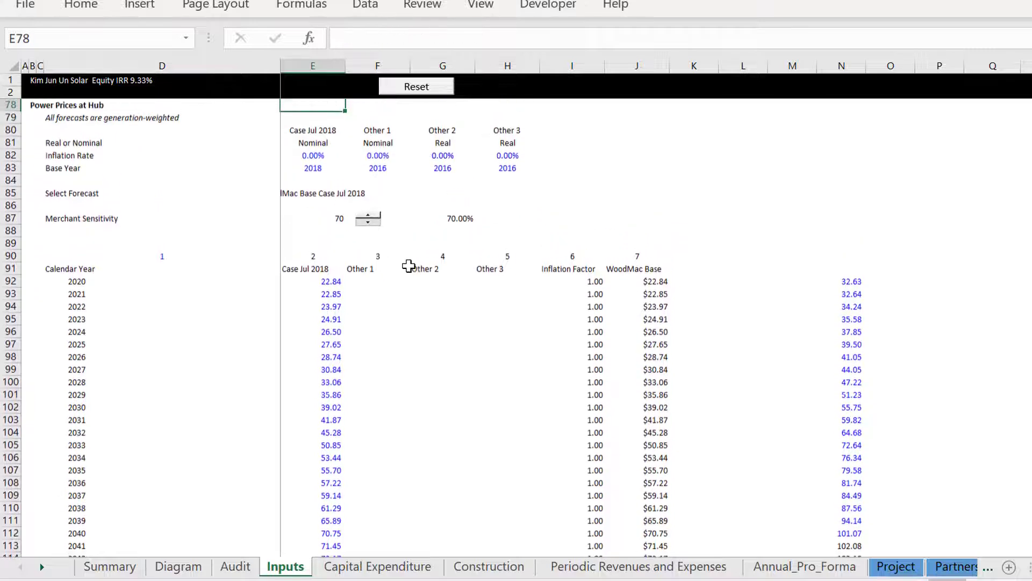
key("Up")
key("Up")
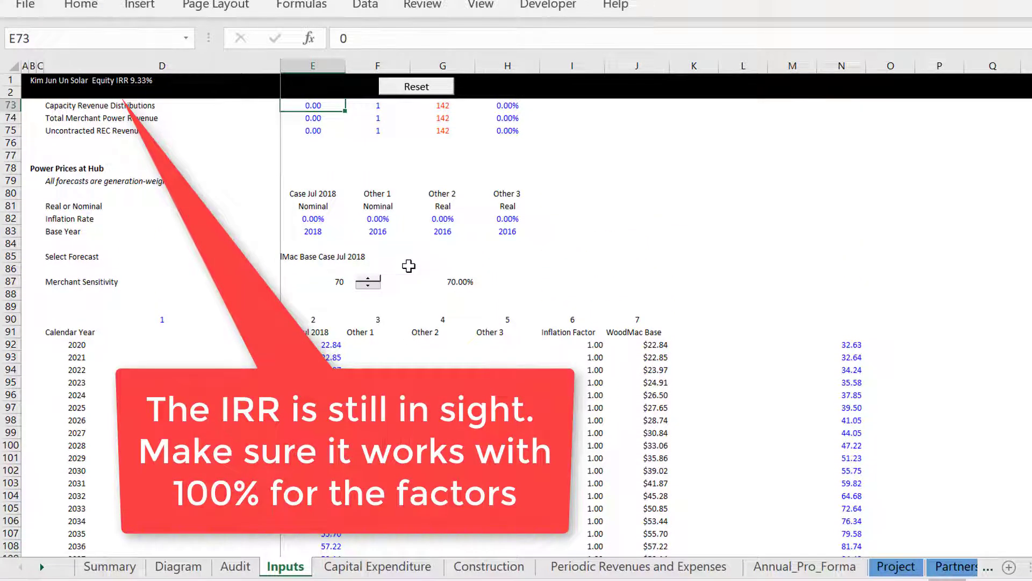
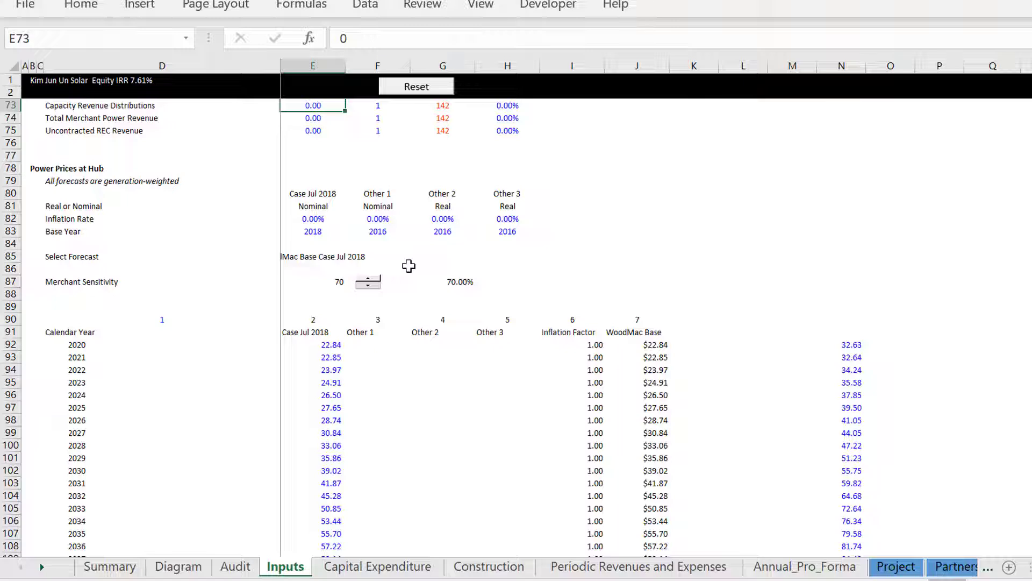
- Give the Merchant Sensitivity value cell E87 the range name merchant_sens
left_click(307, 286)
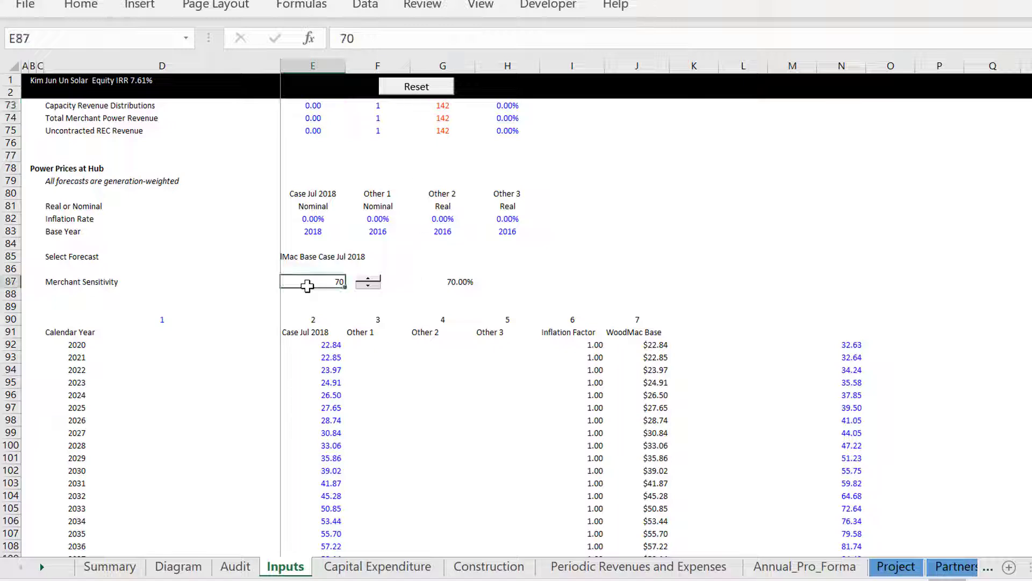
left_click(78, 38)
type("merc")
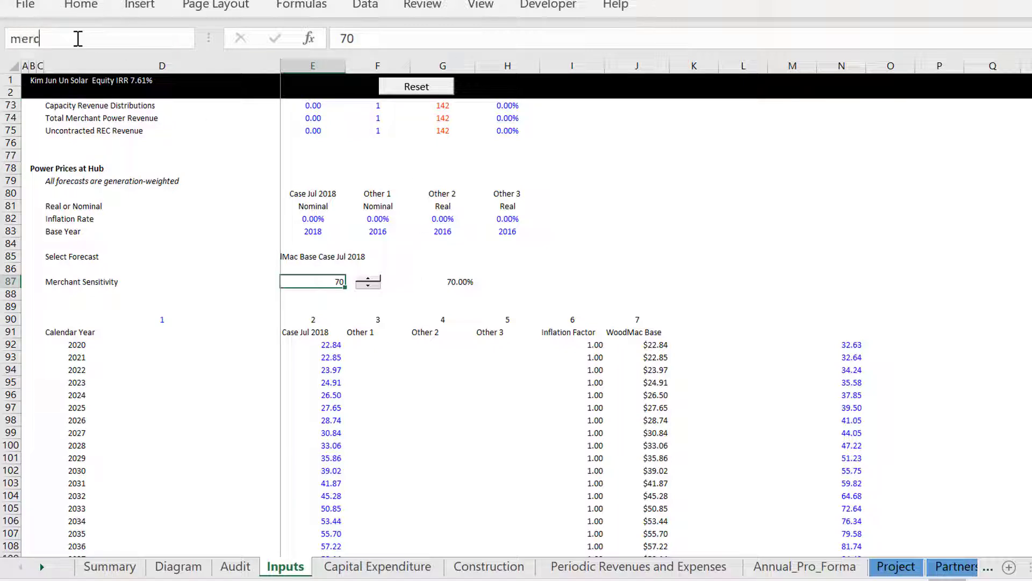
type("hant_sens")
key("Return")
key("Return")
key("Up")
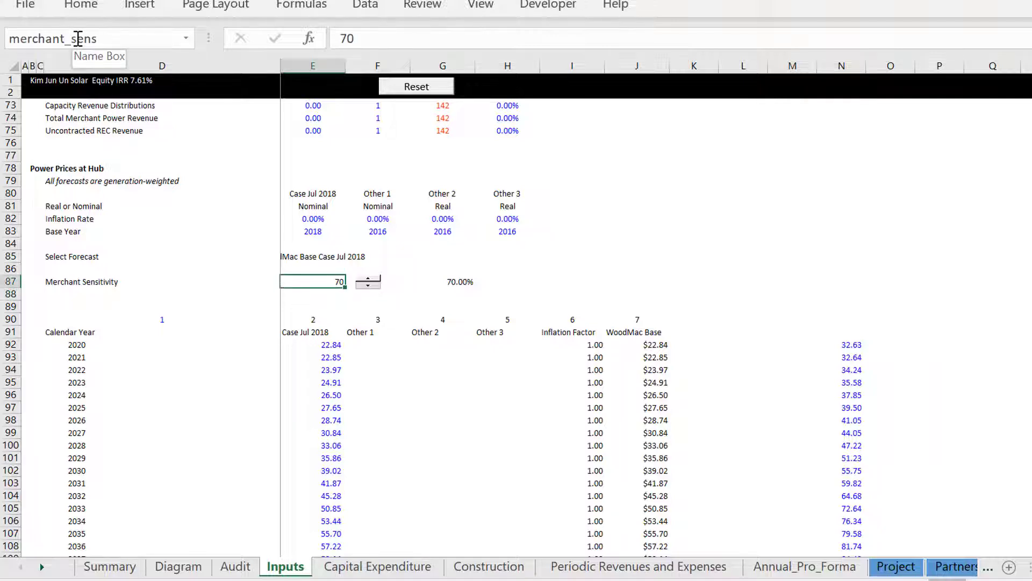
- Give the generation Sensitivity value cell E36 the range name generation_sen
key("Page_Up")
key("Page_Up")
key("Down")
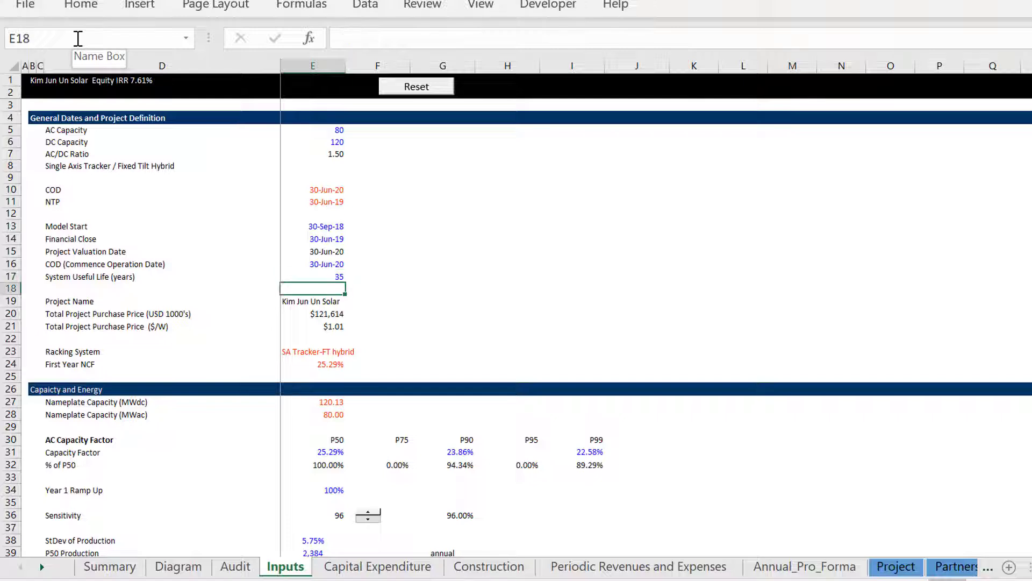
key("Down")
key("Down")
key("Down")
key("Down")
key("Down")
key("Down")
key("Down")
key("Down")
key("Down")
key("Down")
key("Down")
key("Down")
key("Down")
key("Down")
key("Down")
key("Down")
key("Down")
key("Down")
key("Down")
key("Up")
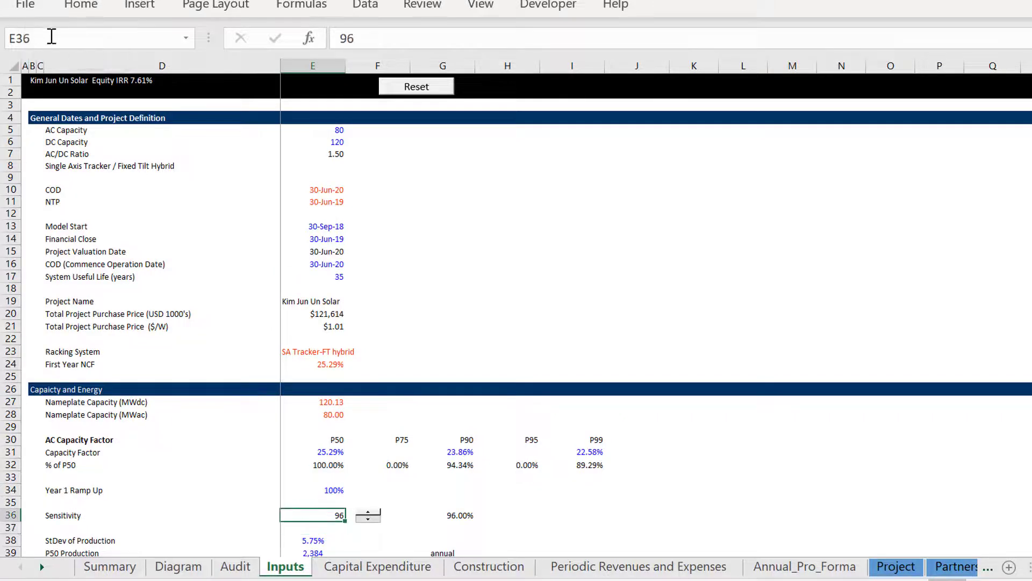
left_click(55, 38)
type("generation_sen")
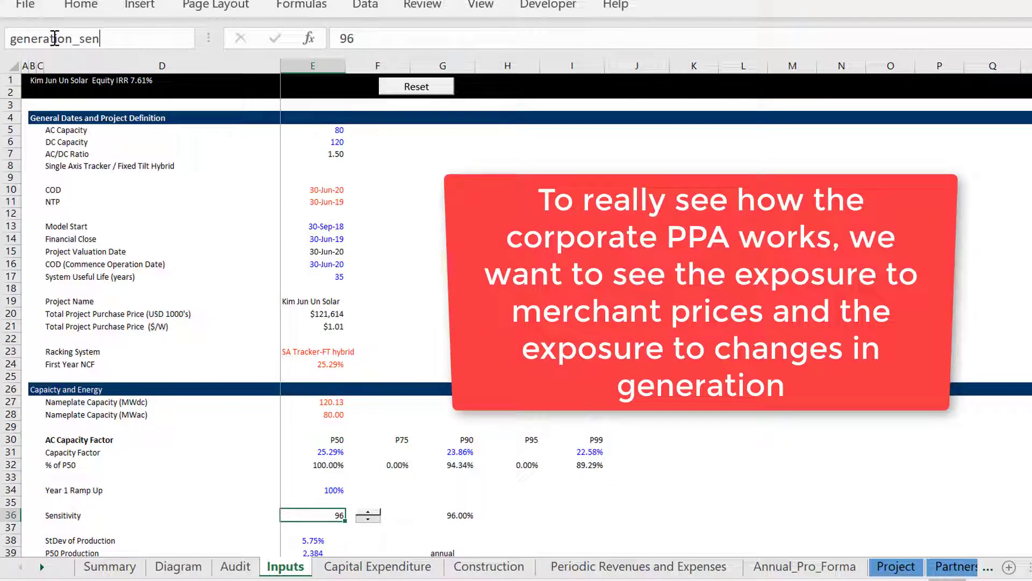
key("Return")
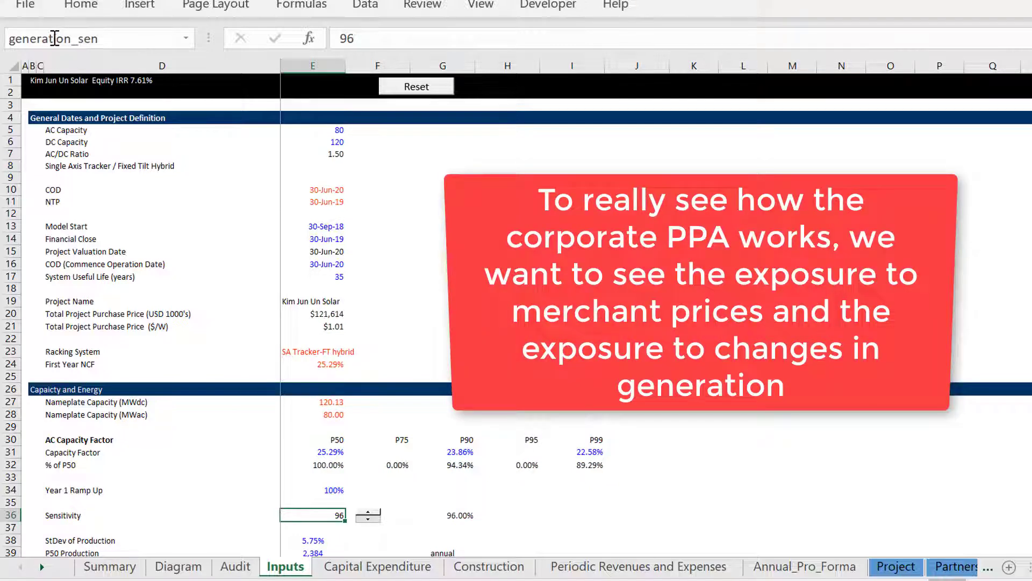
- Create a new macro Button63_Click for the Reset button and make room for code in its body
right_click(419, 98)
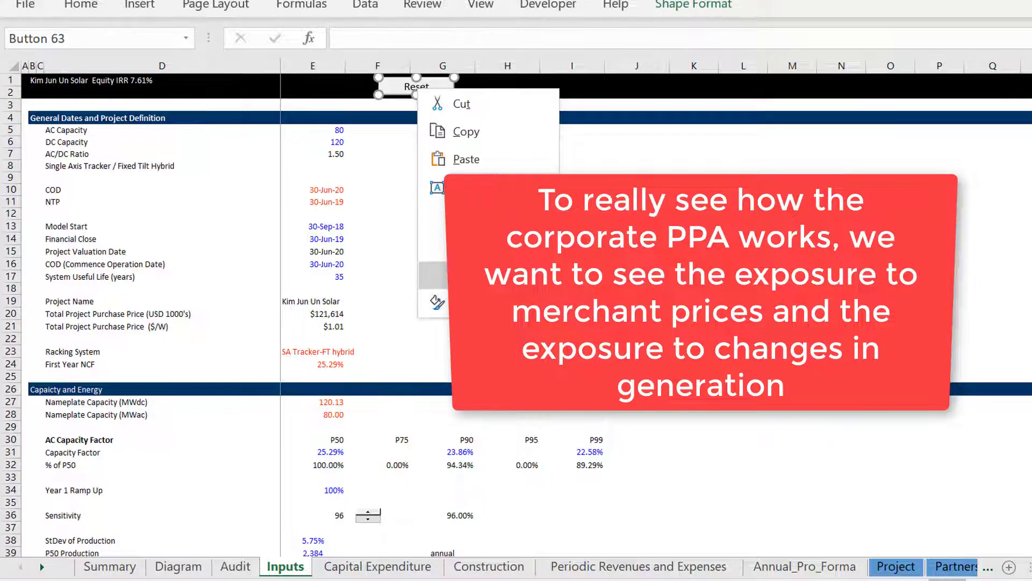
left_click(436, 275)
left_click(652, 137)
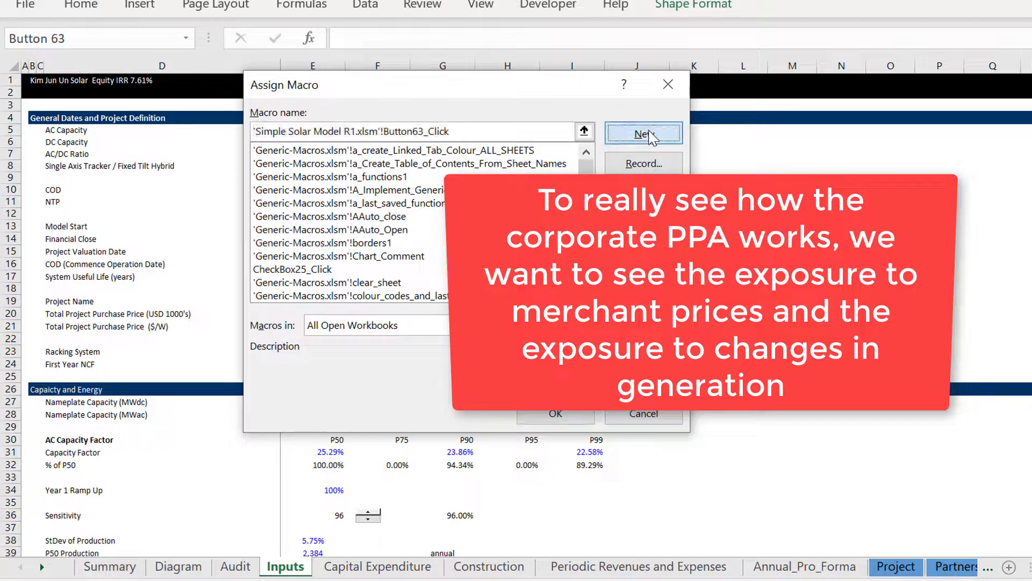
key("Return")
key("Return")
key("Return")
key("Return")
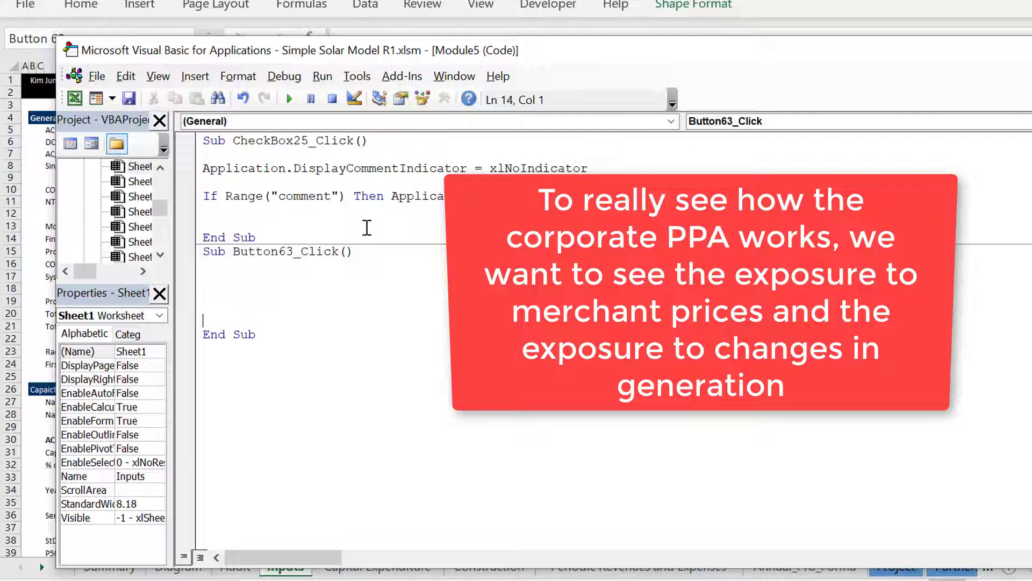
- Add the line Range("generation_sen") = 100 to the Button63_Click macro
type("range(\"g")
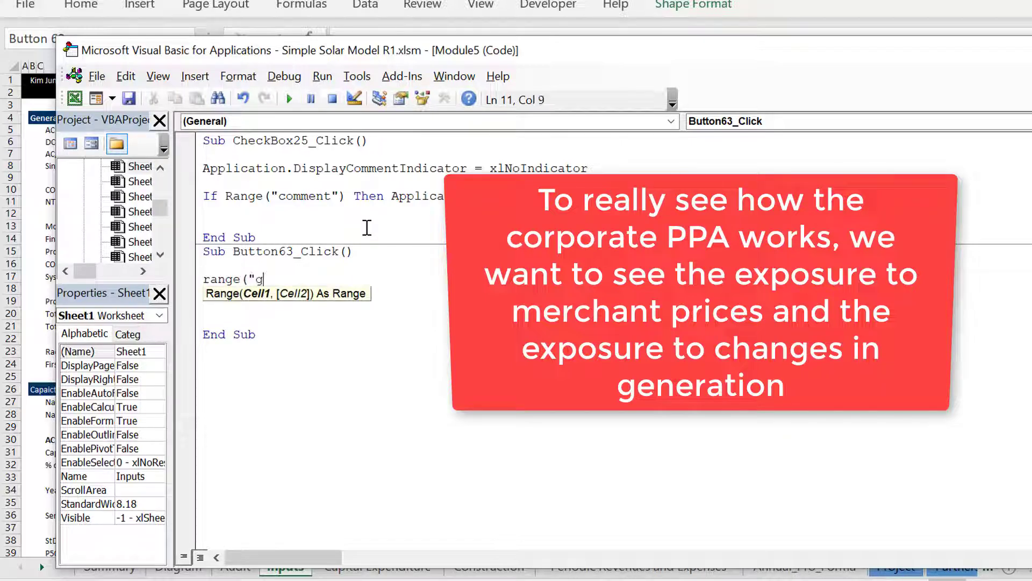
type("eneration_s")
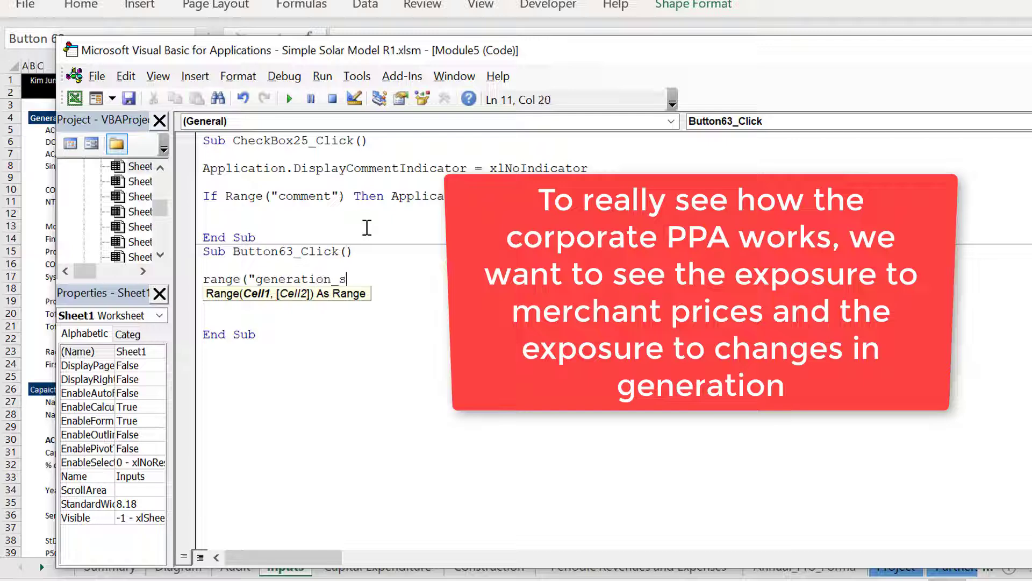
type("en\")")
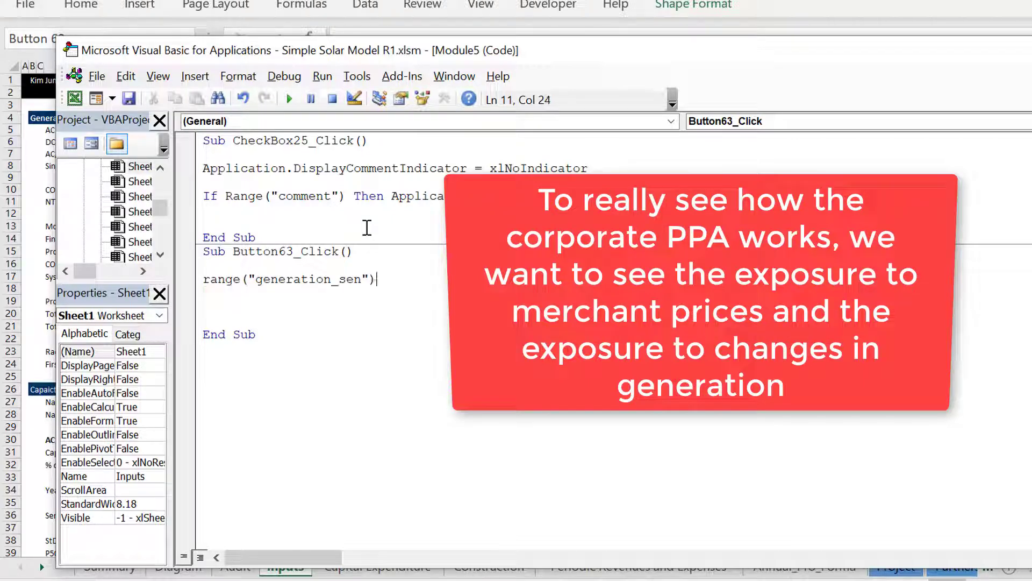
type(" =100")
key("Return")
- Duplicate the reset line, change the copy to Range("merchant_sens") = 100, and remove surplus blank lines from the macro
key("Up")
key("shift+Down")
key("ctrl+c")
key("Right")
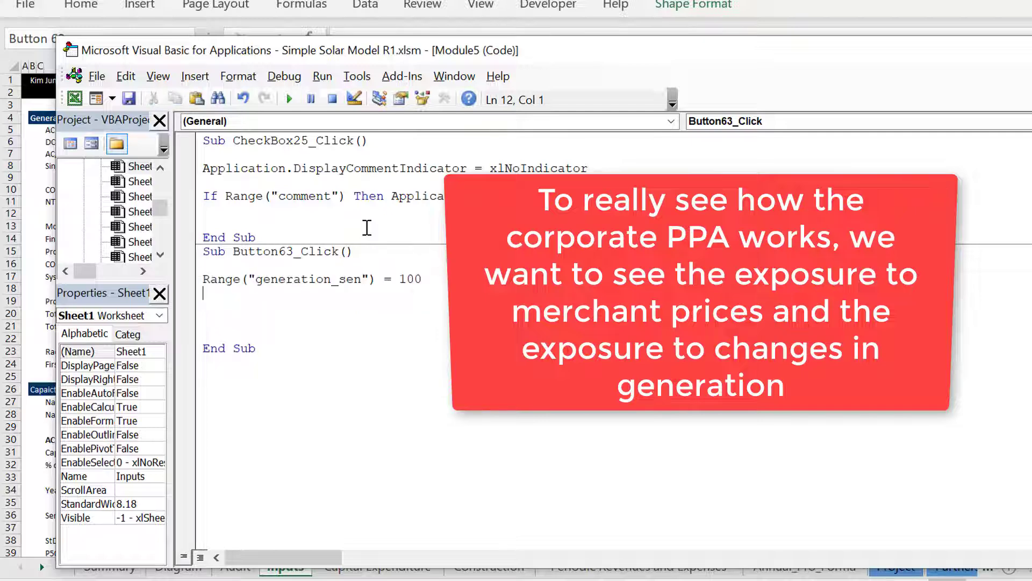
key("ctrl+v")
key("Up")
key("End")
key("Left")
key("Left")
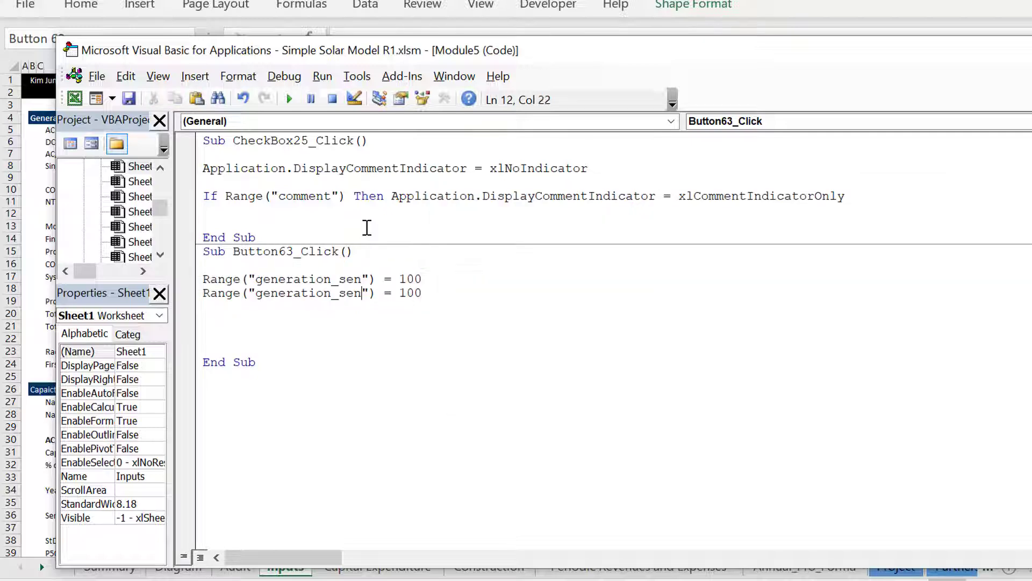
key("BackSpace")
key("BackSpace")
key("BackSpace")
key("BackSpace")
key("BackSpace")
key("BackSpace")
key("BackSpace")
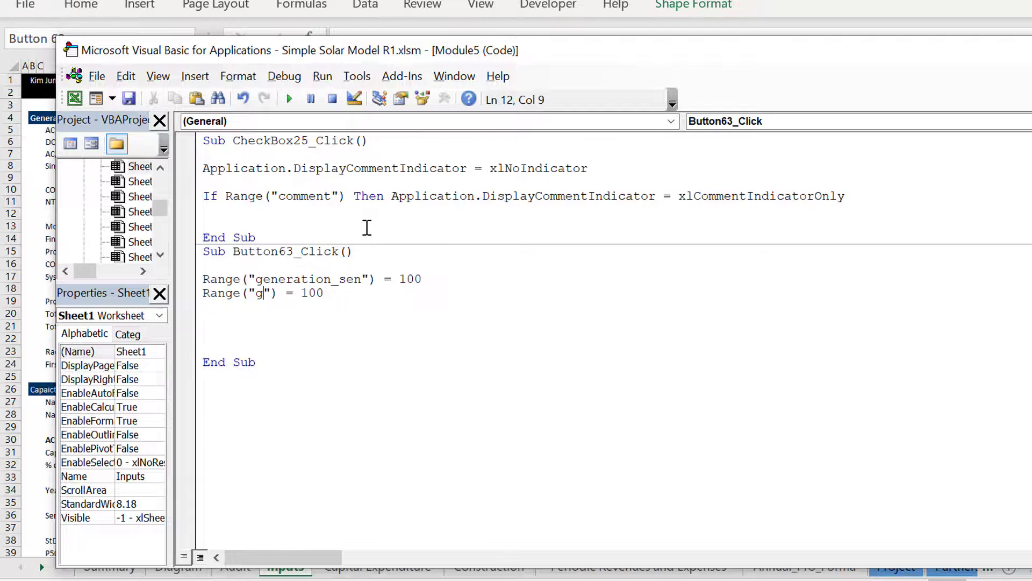
type("merchan")
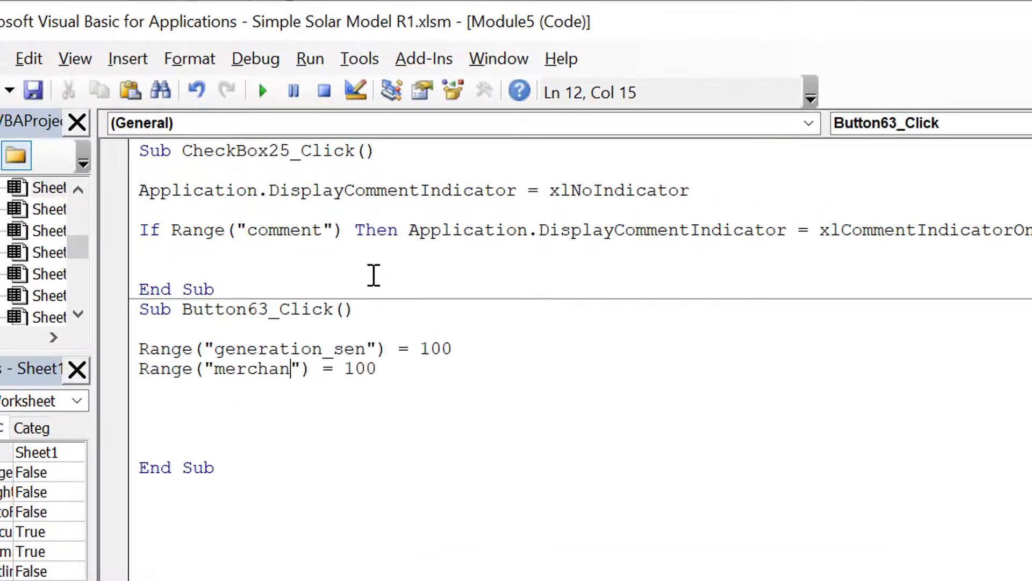
type("t_sens")
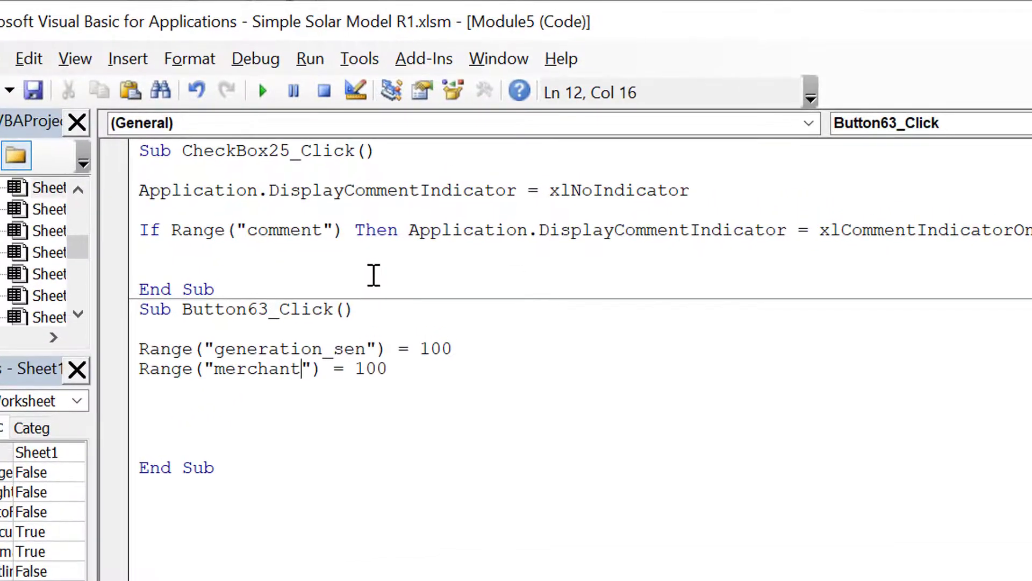
key("Down")
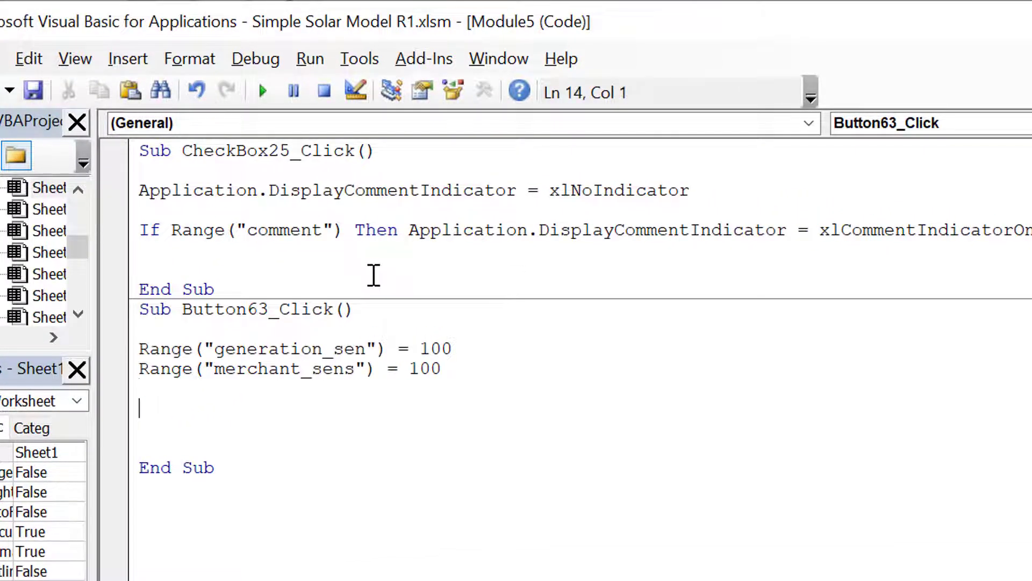
key("Delete")
key("BackSpace")
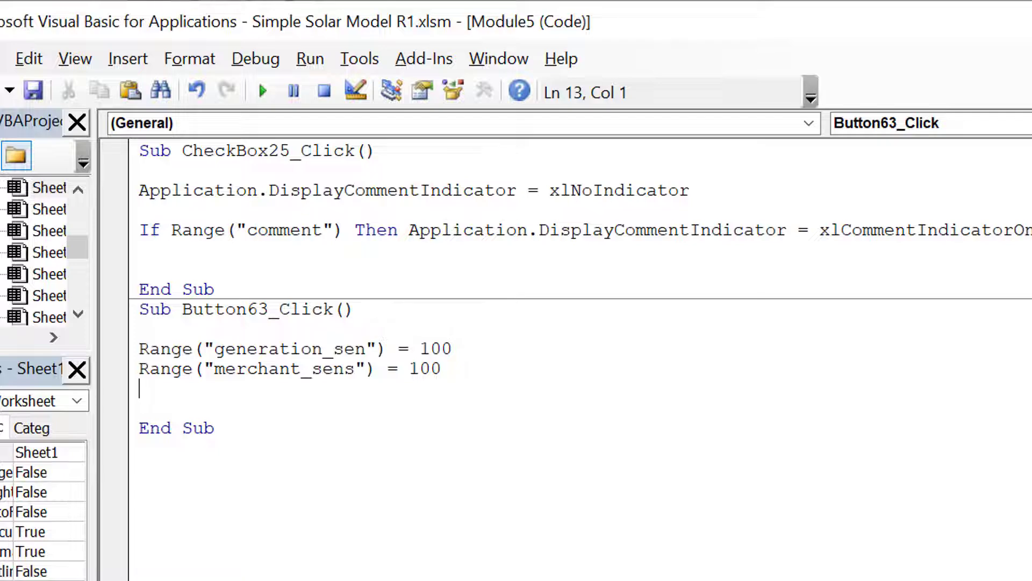
- Return to the Inputs sheet, deselect the Reset button, and run it to reset both sensitivities
key("alt+F11")
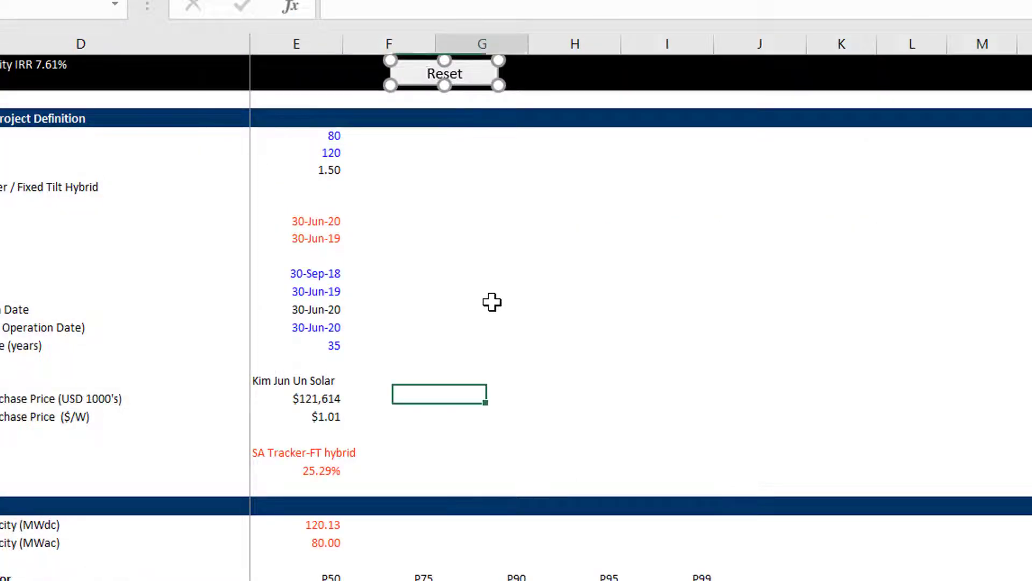
left_click(491, 305)
left_click(426, 73)
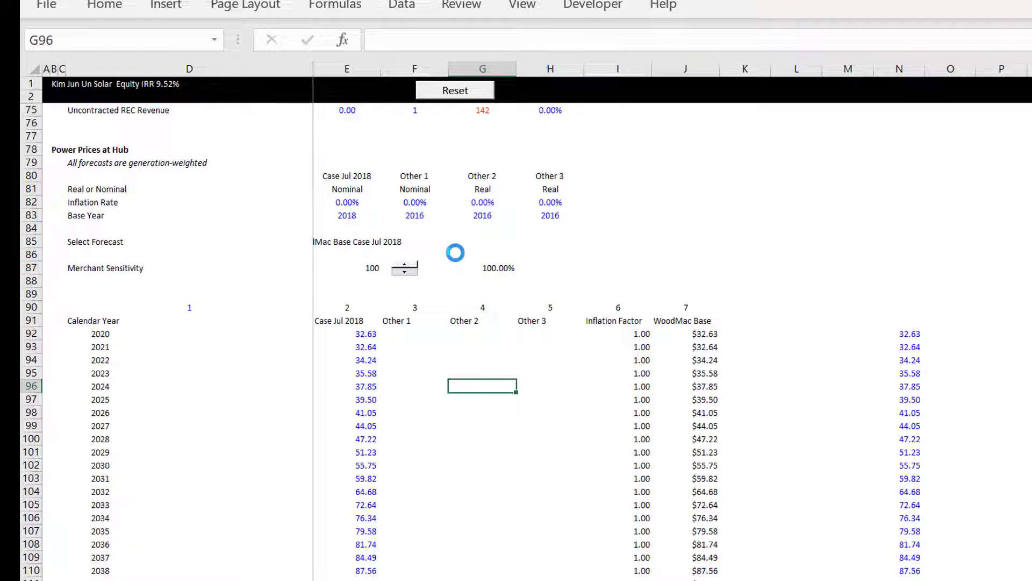
- Check which macro is assigned to the Reset button and leave the assignment as it is
right_click(441, 96)
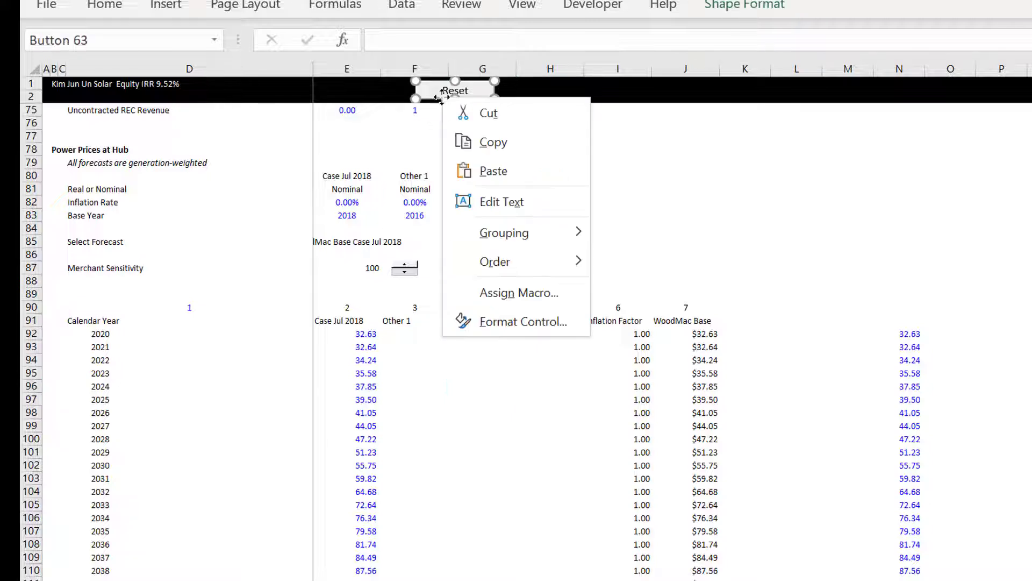
left_click(477, 294)
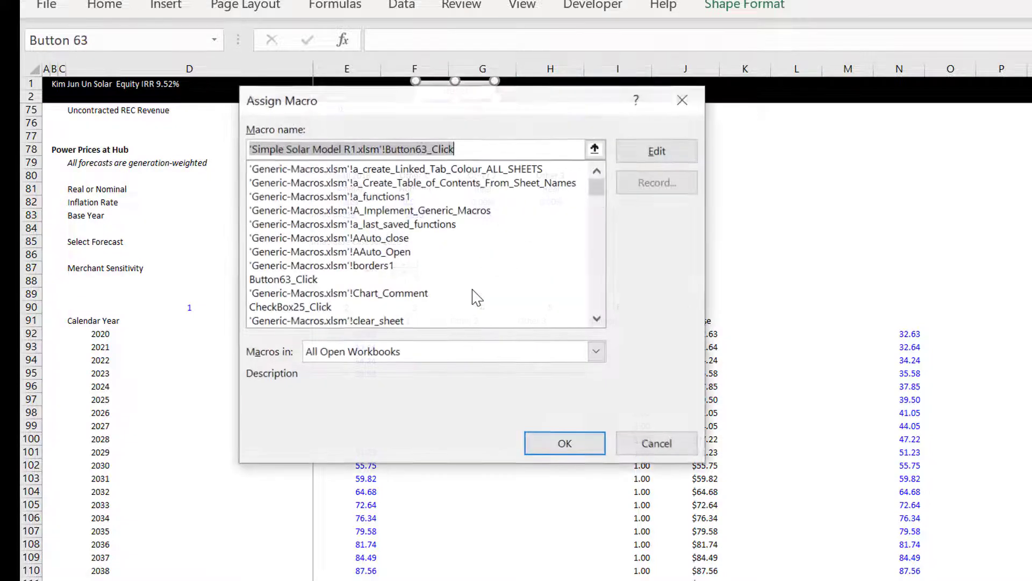
left_click(682, 100)
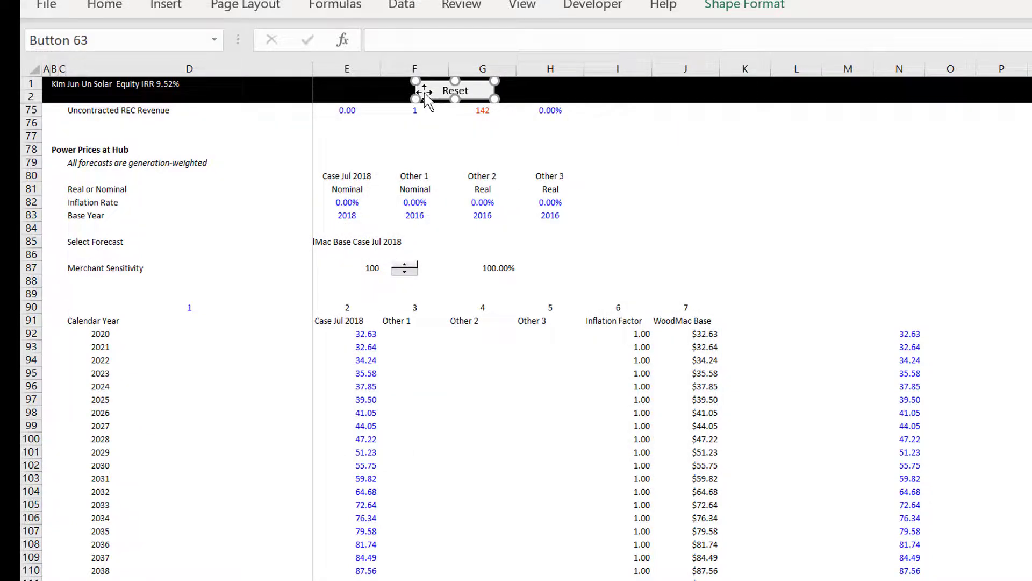
- Paste a copy of the Reset button onto the PPA diagram sheet around cell I4, beside the second blue ellipse
key("ctrl+Page_Down")
key("ctrl+Page_Down")
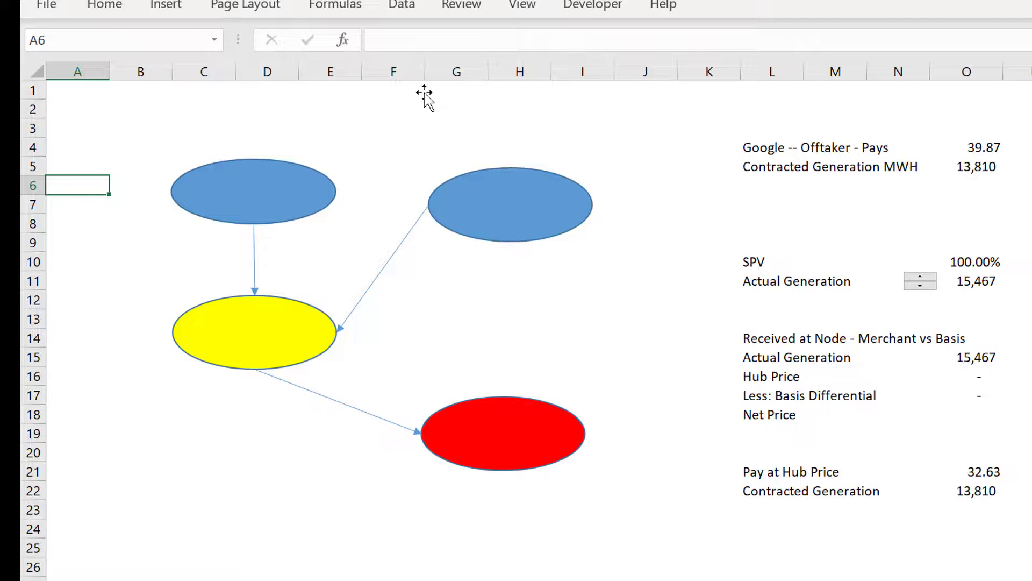
left_click(613, 146)
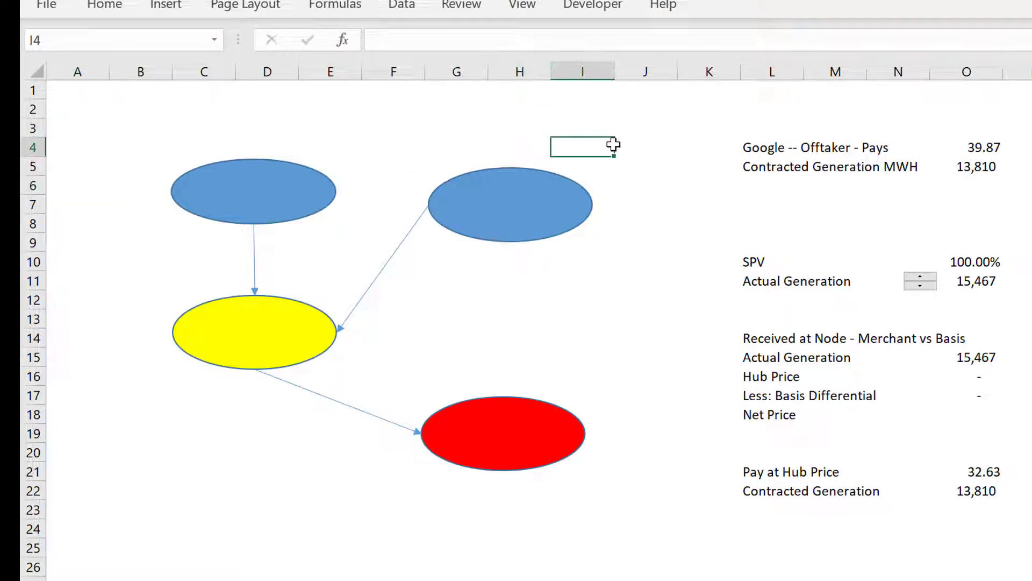
key("ctrl+v")
left_click(455, 120)
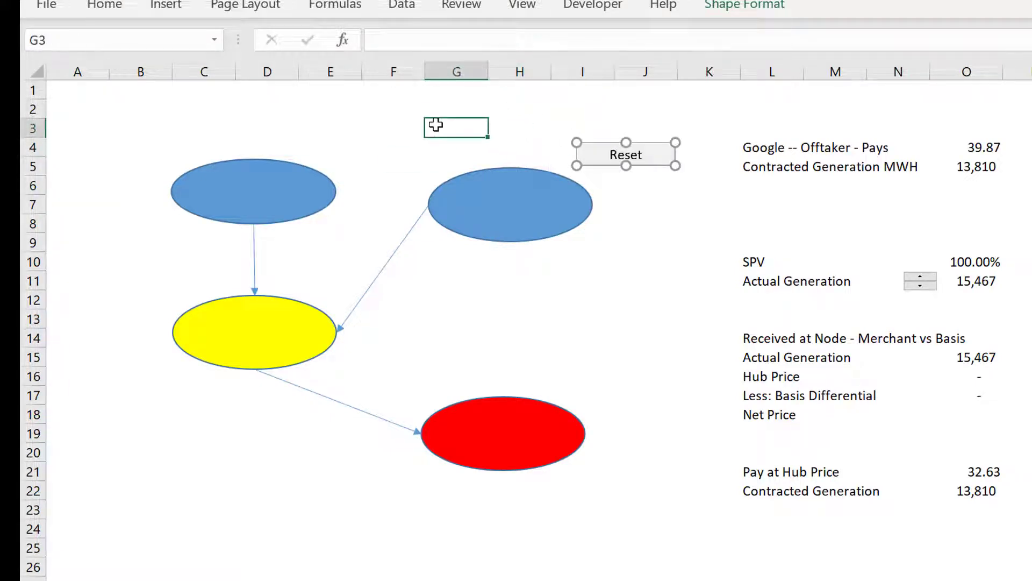
- Enter =project_name in cell B2 to show the project title above the PPA diagram
key("Up")
key("Up")
key("Left")
key("Left")
key("Left")
key("Left")
key("Left")
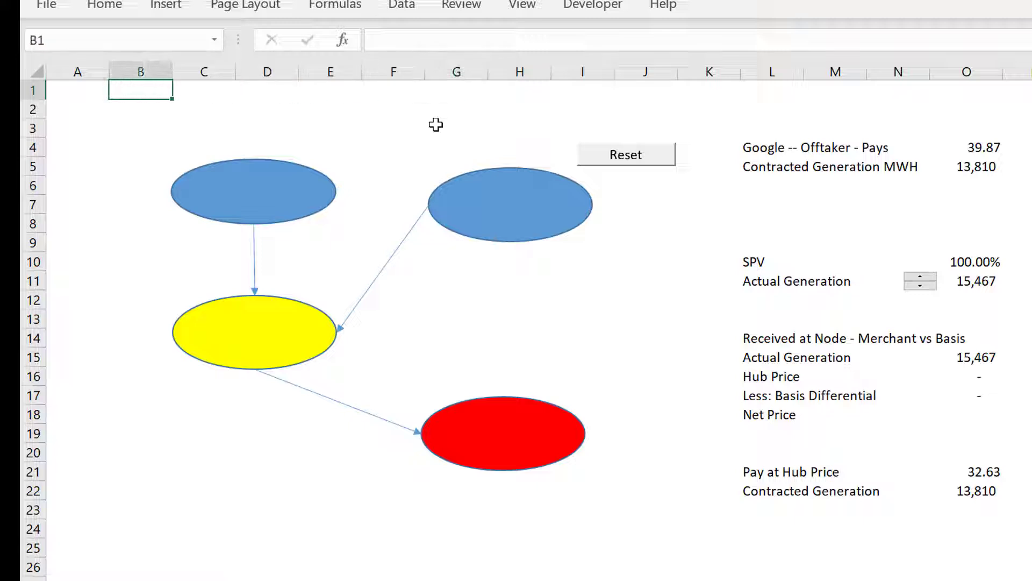
key("Down")
type("=pr")
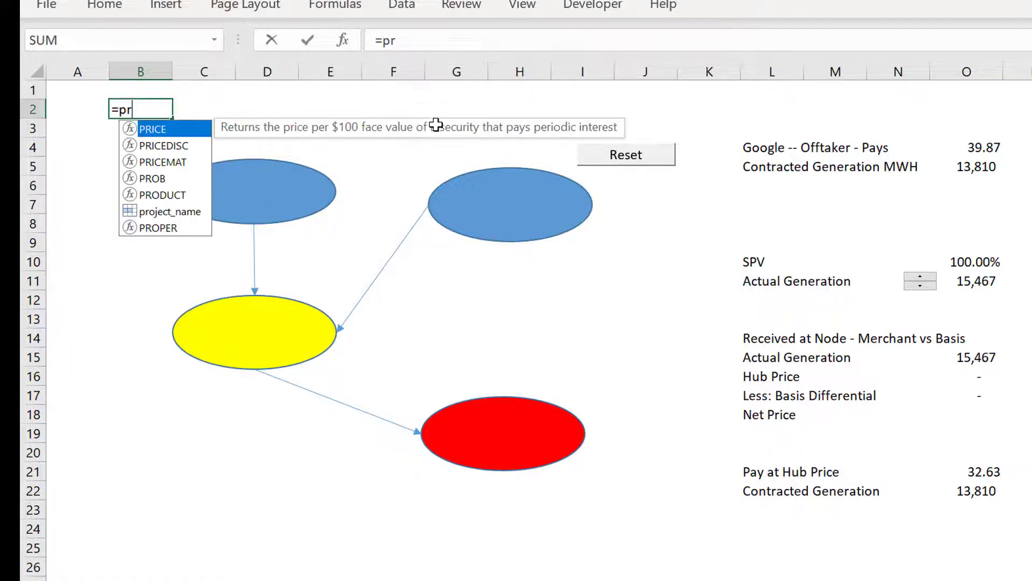
key("Down")
key("Down")
key("Down")
key("Down")
key("Down")
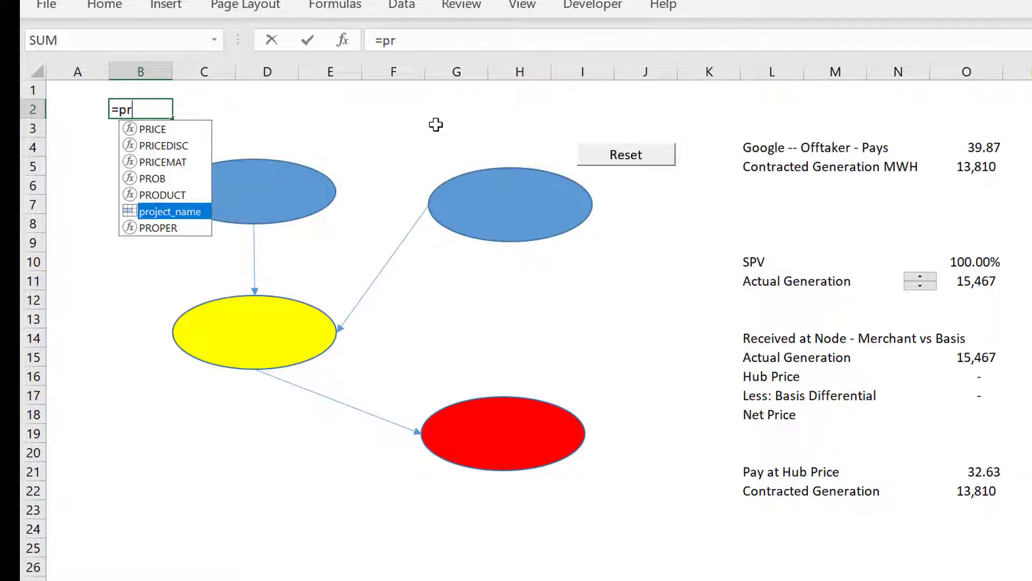
key("Tab")
key("Return")
key("Down")
key("Down")
key("Up")
key("Up")
key("Up")
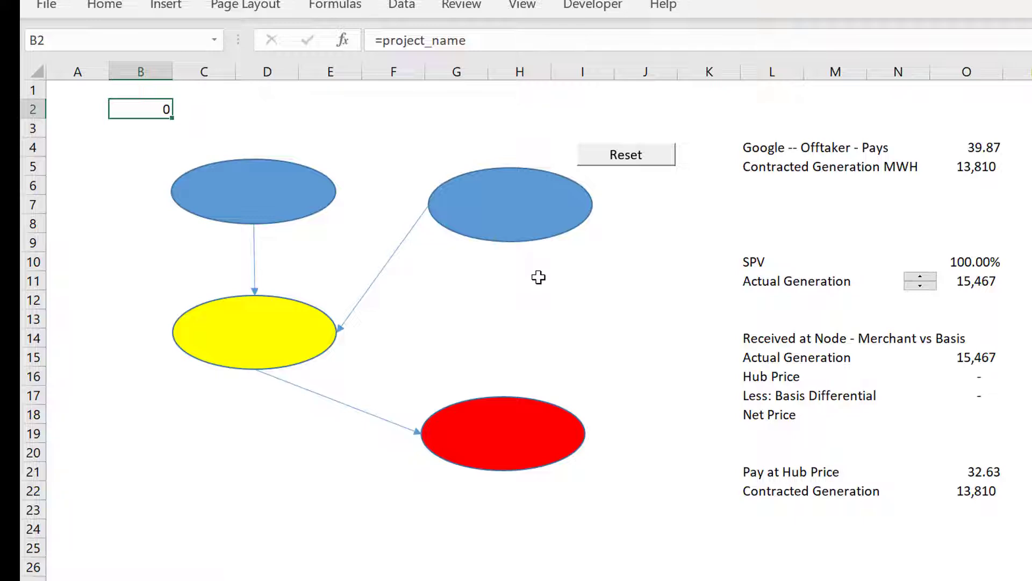
- Link the Hub Price in O16 to the 31-Jul-20 Price Received at Hub, 'Periodic Revenues and Expenses'!J257
key("Down")
key("Down")
key("Down")
key("Down")
key("Down")
key("Down")
key("Down")
key("Down")
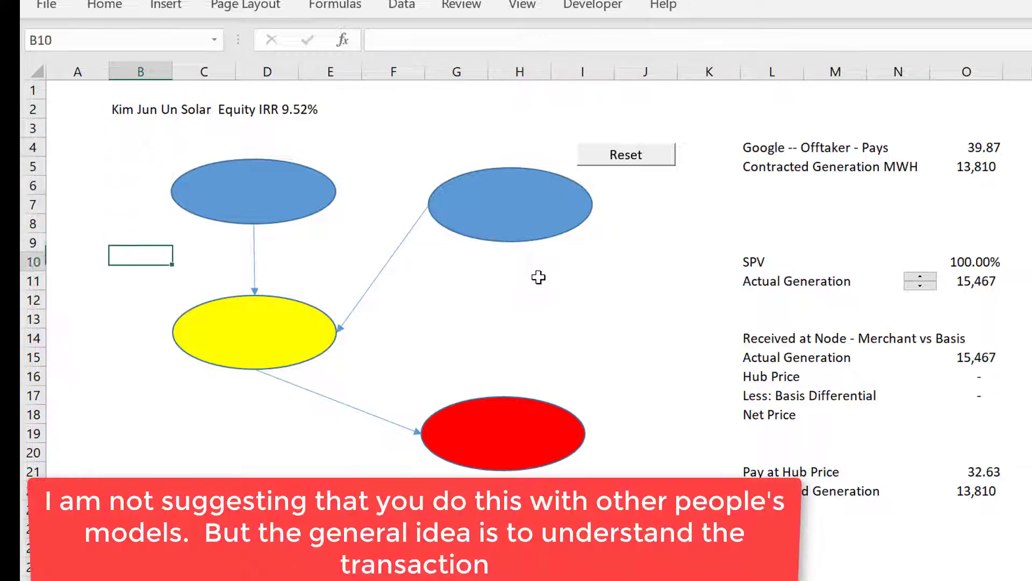
key("Down")
key("Down")
key("Down")
key("Right")
key("Right")
key("Right")
key("Right")
key("Right")
key("Right")
key("Right")
key("Right")
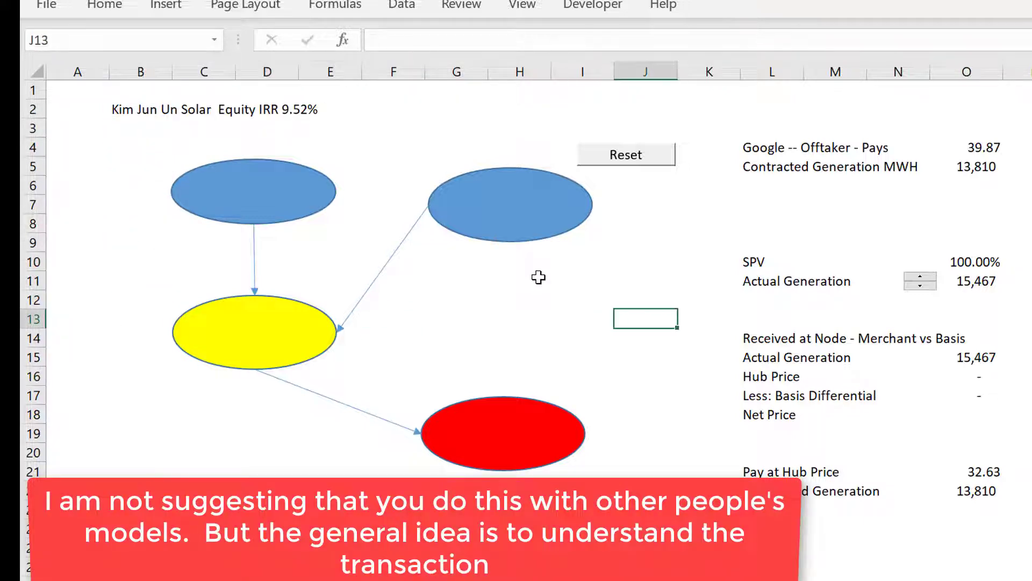
key("Right")
key("Down")
key("Down")
key("Down")
key("Right")
key("Right")
key("Right")
key("Right")
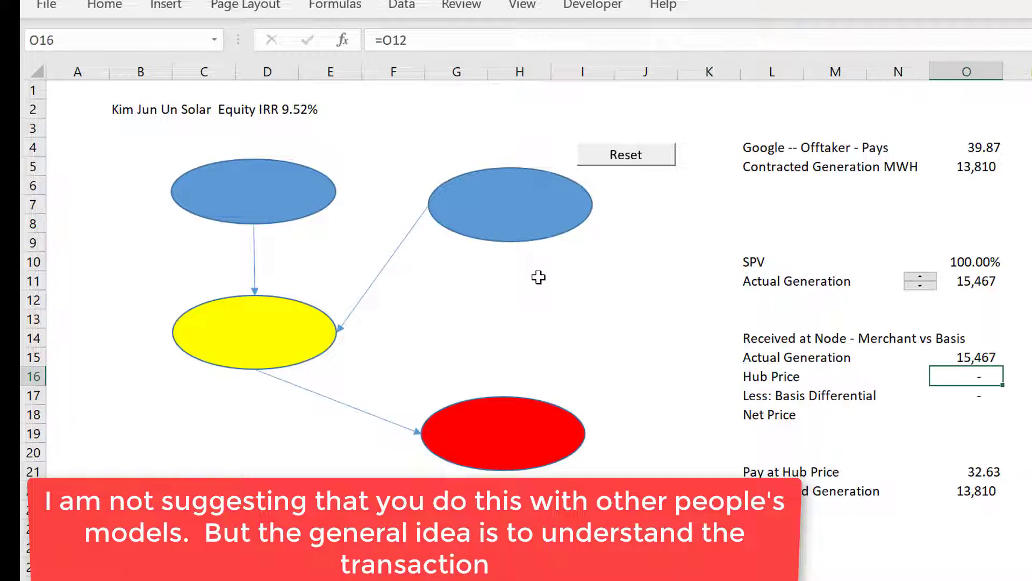
type("=")
key("ctrl+Page_Down")
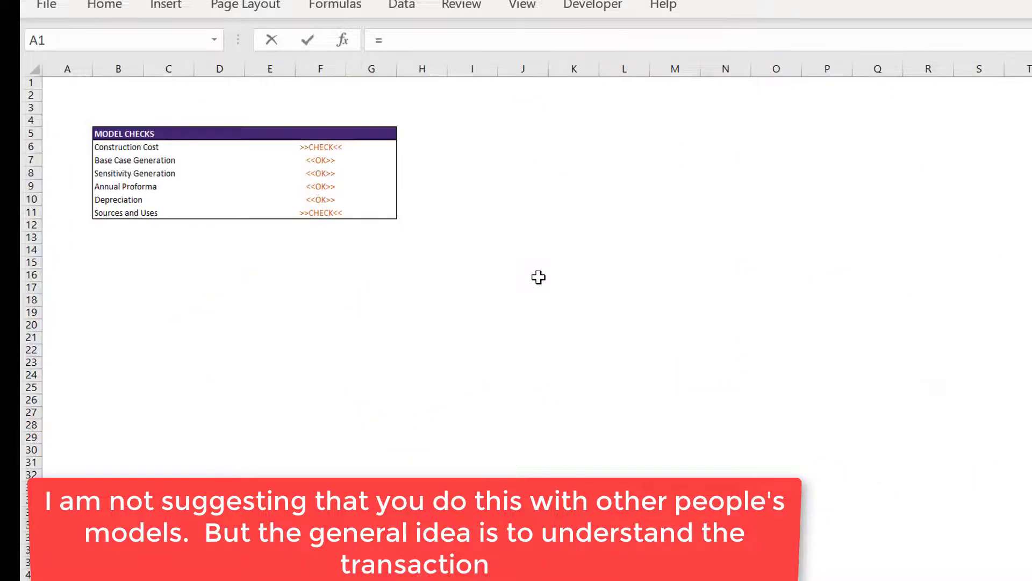
key("ctrl+Page_Down")
key("ctrl+Page_Down")
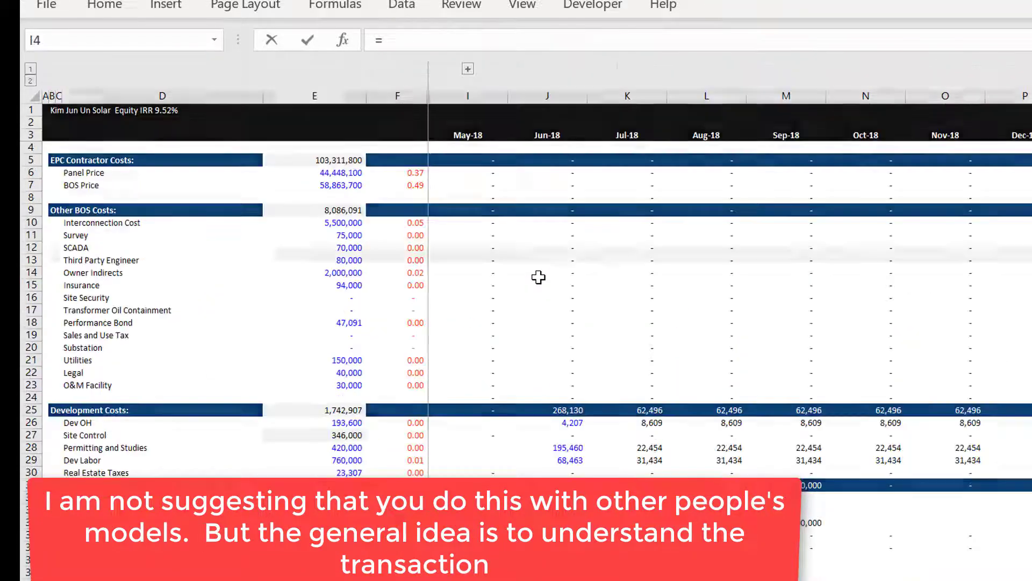
key("ctrl+Page_Down")
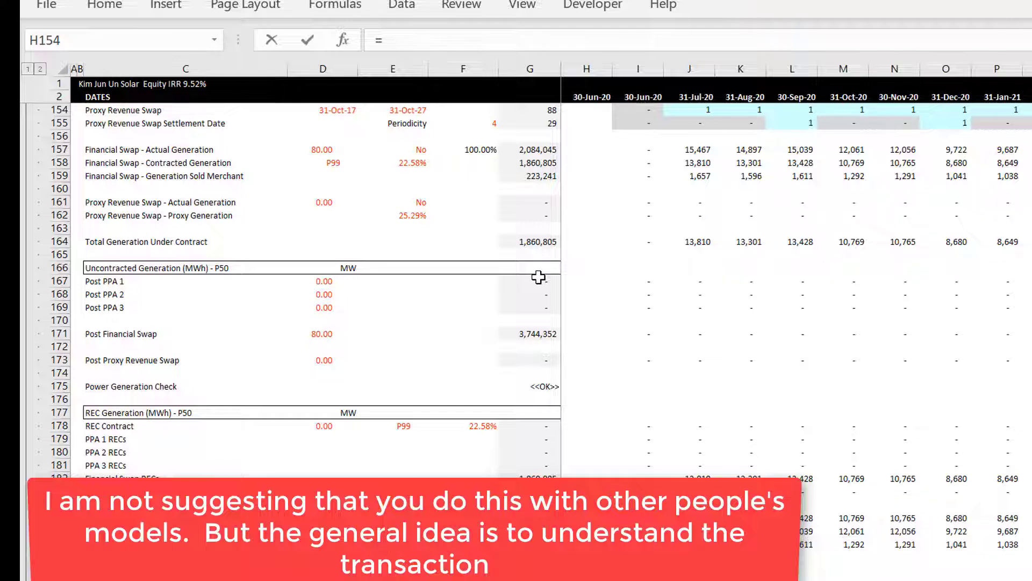
key("ctrl+Page_Down")
key("ctrl+Page_Up")
key("Page_Down")
key("Page_Down")
key("Page_Down")
key("Page_Down")
key("Page_Up")
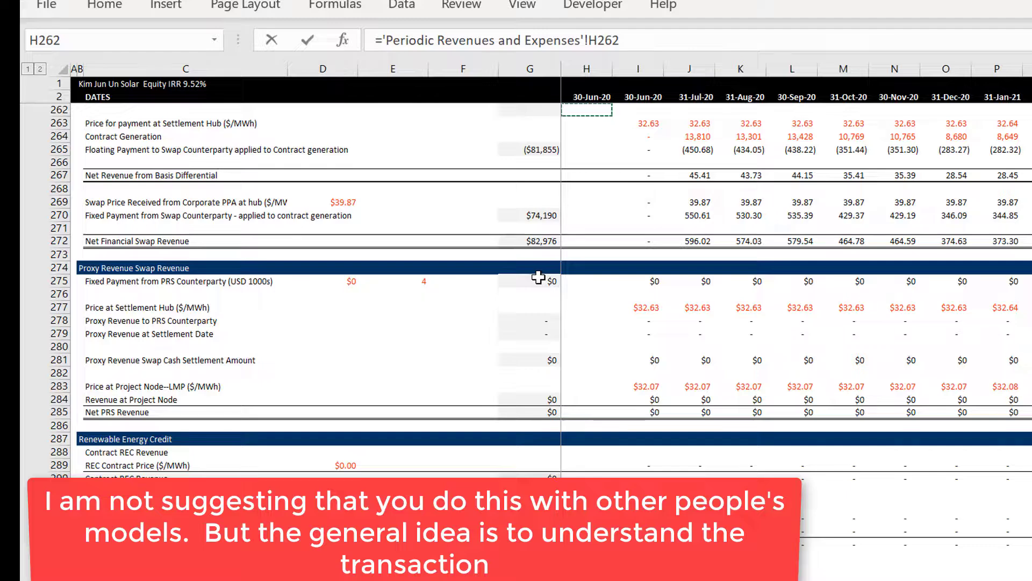
key("Up")
key("Up")
key("Up")
key("Up")
key("Up")
key("Up")
key("Up")
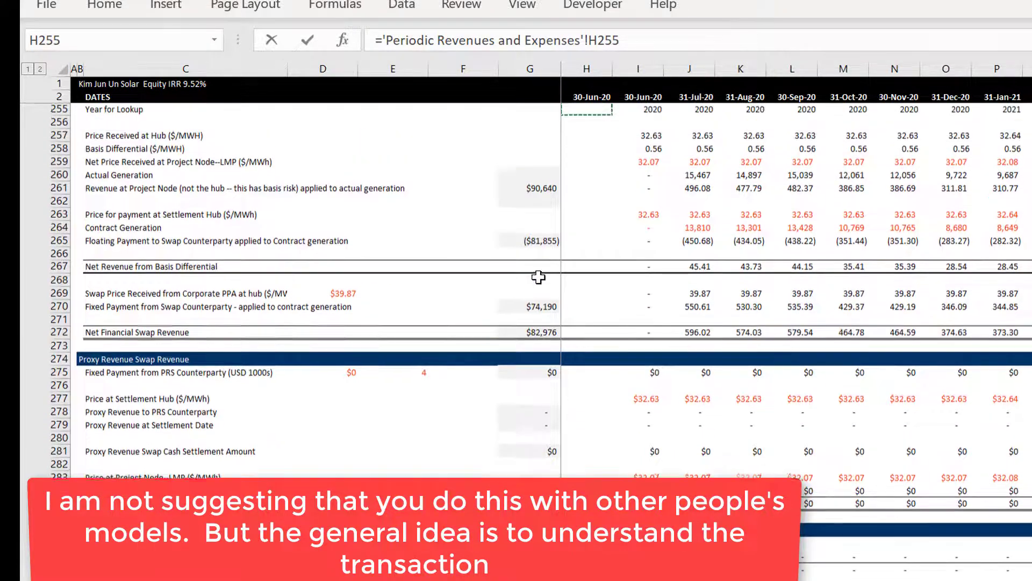
key("Up")
key("Up")
key("Up")
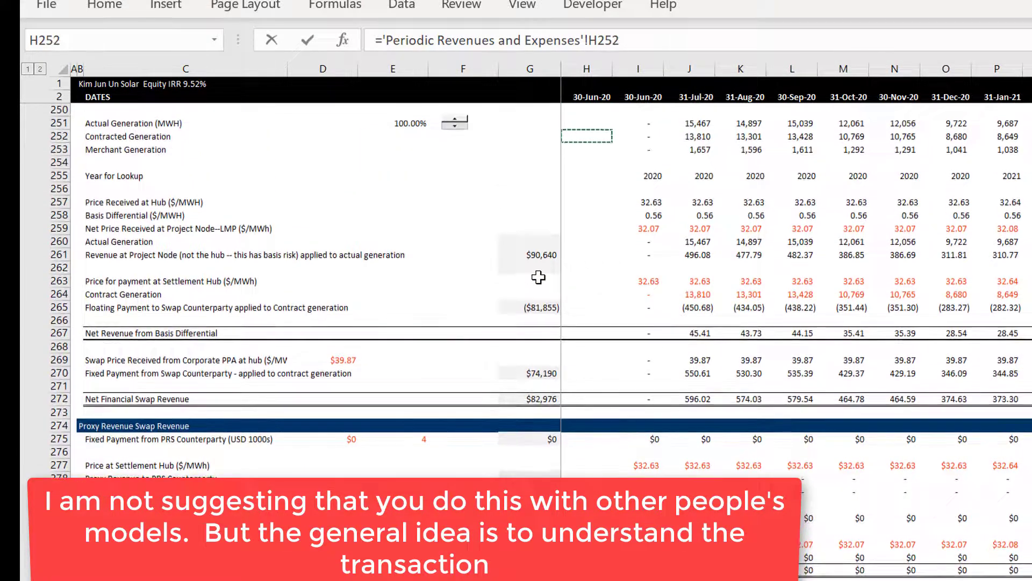
key("Down")
key("Down")
key("Down")
key("Down")
key("Left")
key("Left")
key("Left")
key("Down")
key("Down")
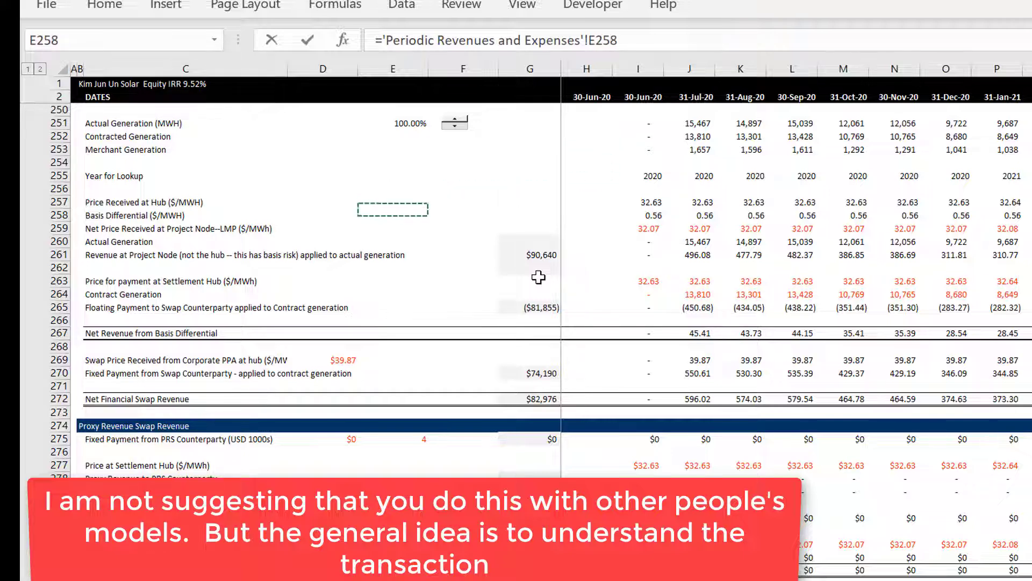
key("Down")
key("Down")
key("Down")
key("Down")
key("Down")
key("Down")
key("Down")
key("Up")
key("Left")
key("Left")
key("Left")
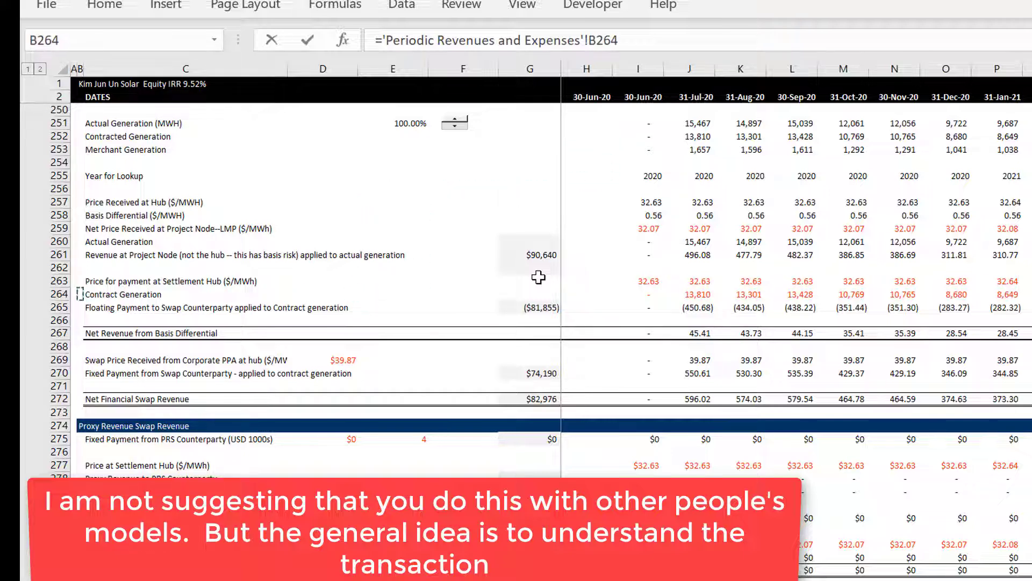
key("Up")
key("Up")
key("Up")
key("Up")
key("Up")
key("Right")
key("Right")
key("Right")
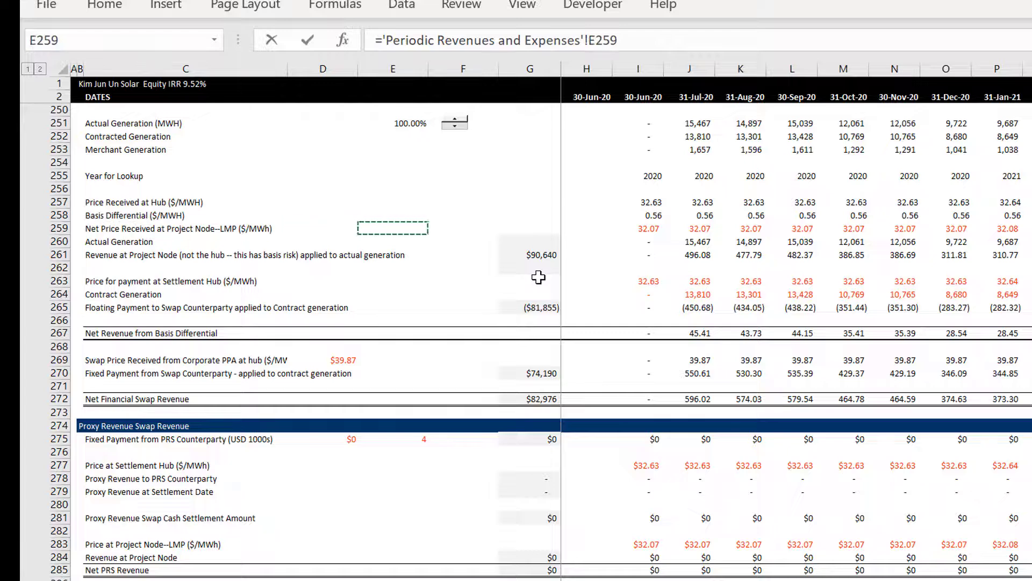
key("Right")
key("Right")
key("Right")
key("Right")
key("Right")
key("Up")
key("Up")
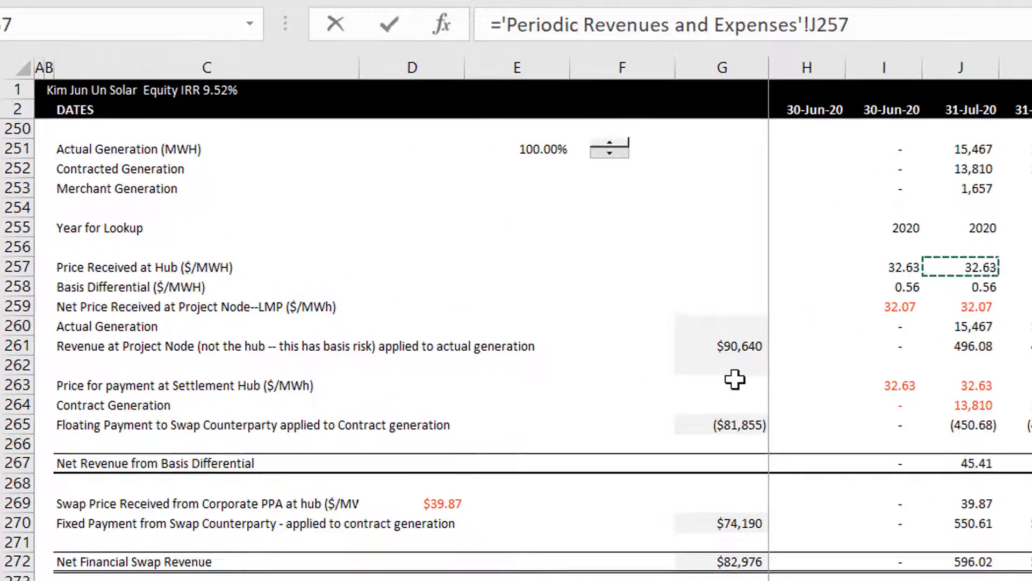
key("Return")
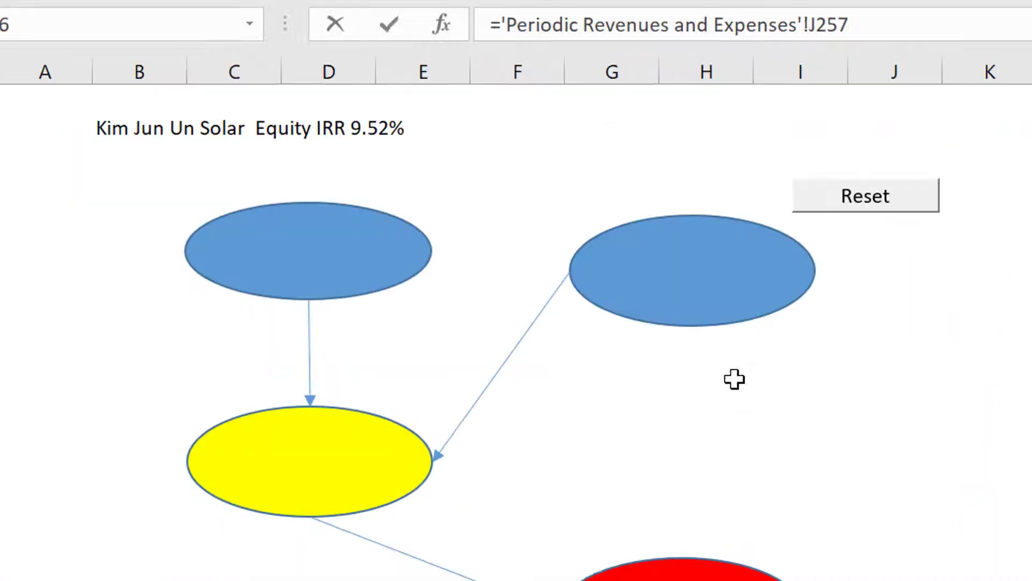
- Link Less: Basis Differential in O17 to the 31-Jul-20 Basis Differential, 'Periodic Revenues and Expenses'!J258
type("=")
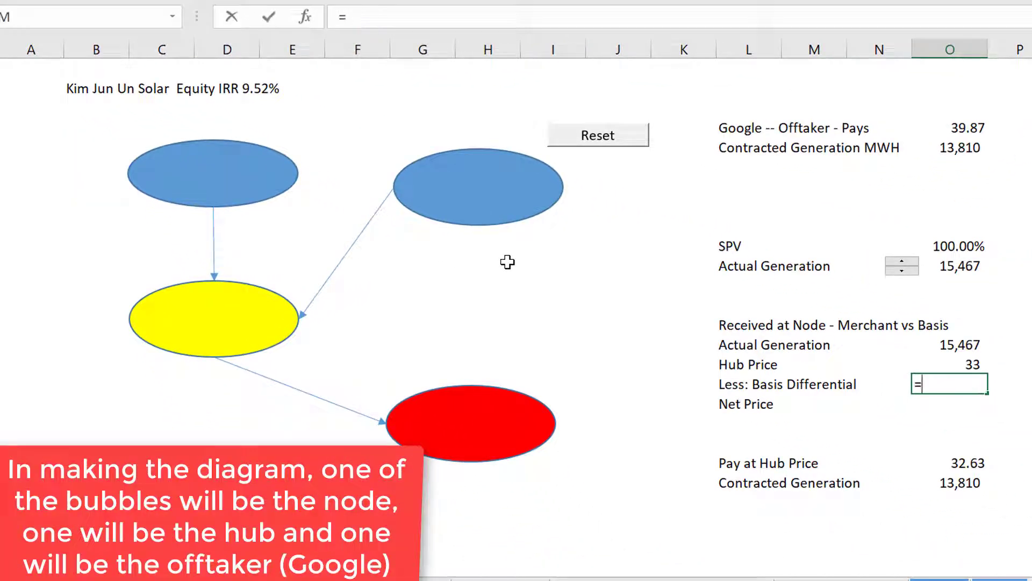
key("ctrl+Page_Down")
key("ctrl+Page_Down")
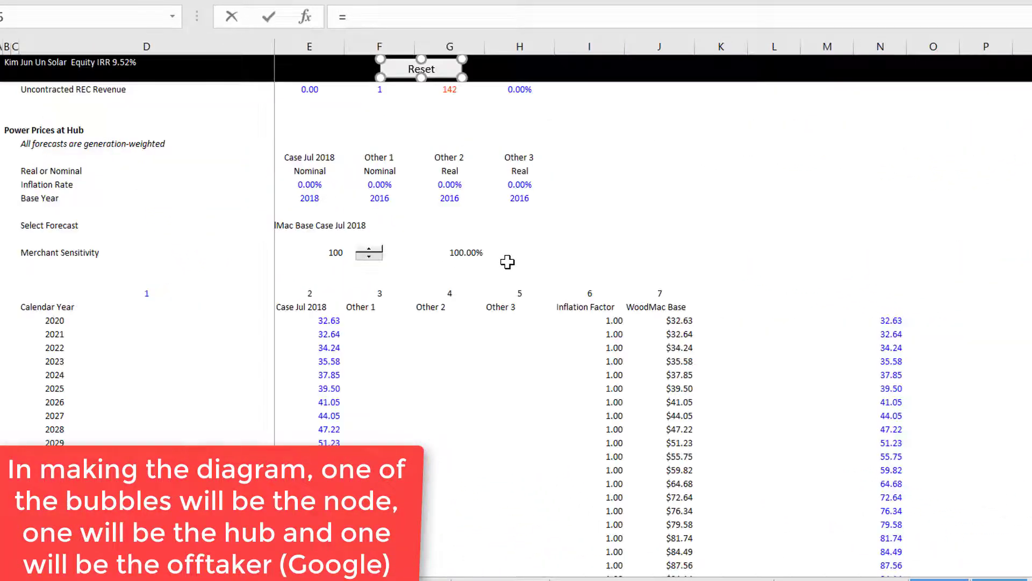
key("ctrl+Page_Down")
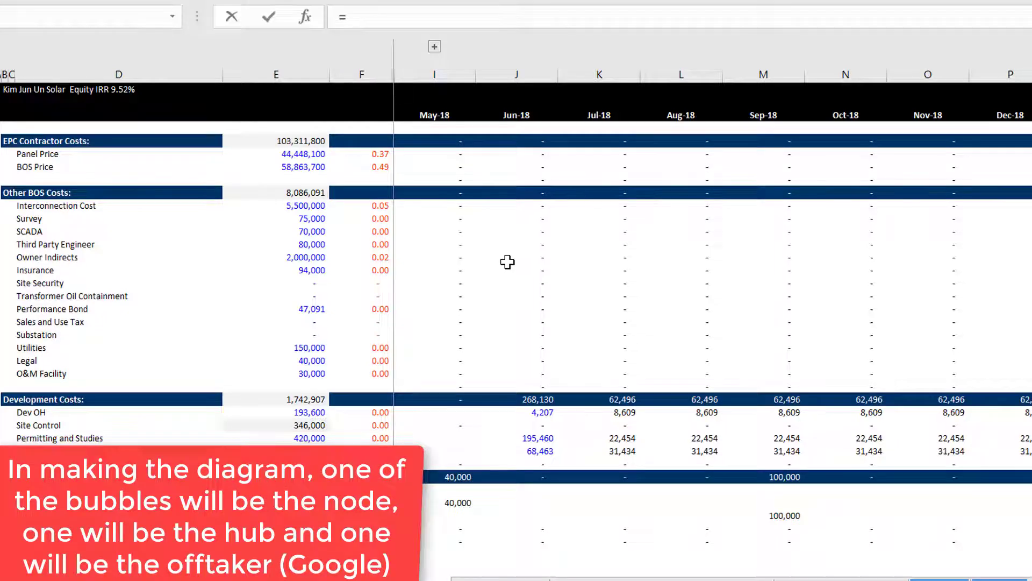
key("ctrl+Page_Down")
key("ctrl+Page_Down")
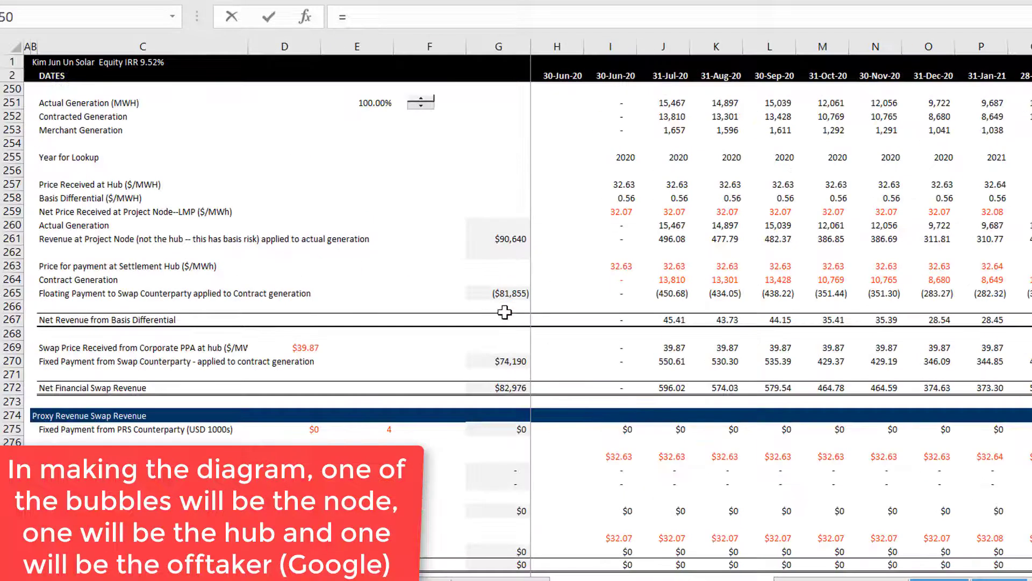
left_click(665, 211)
key("Up")
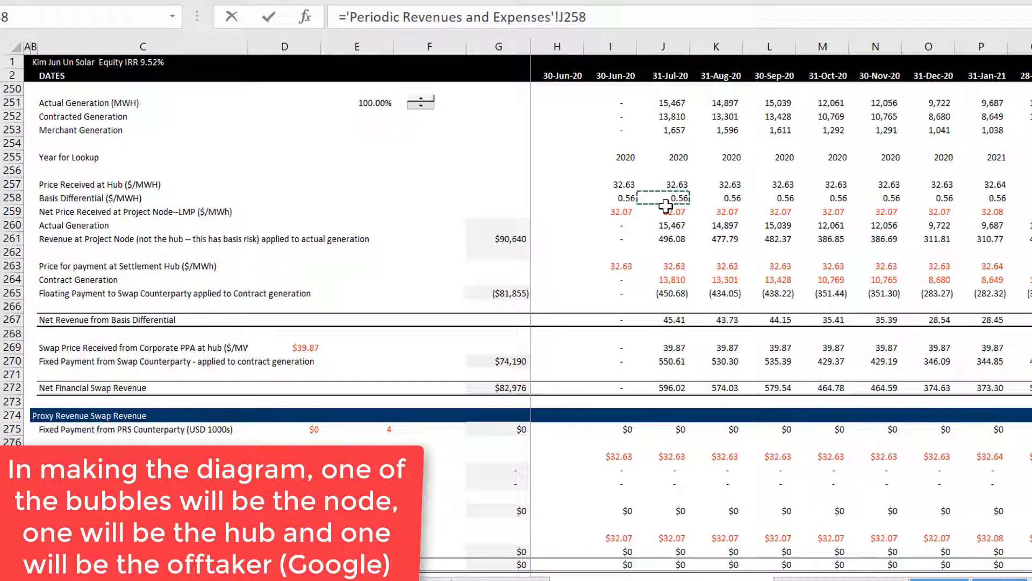
key("Return")
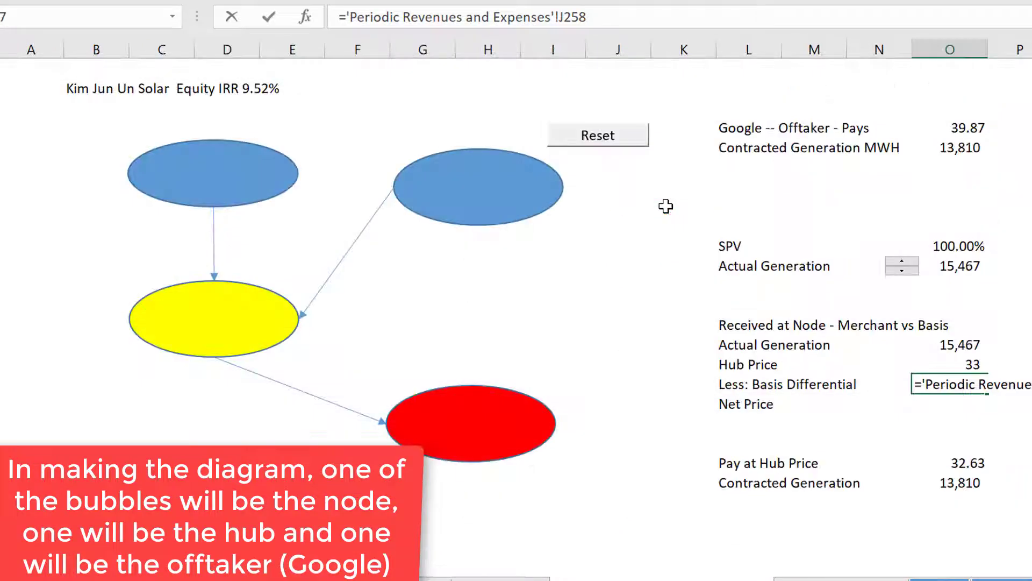
- Format the Hub Price and Basis Differential values in O16:O17 as numbers with two decimals
key("Up")
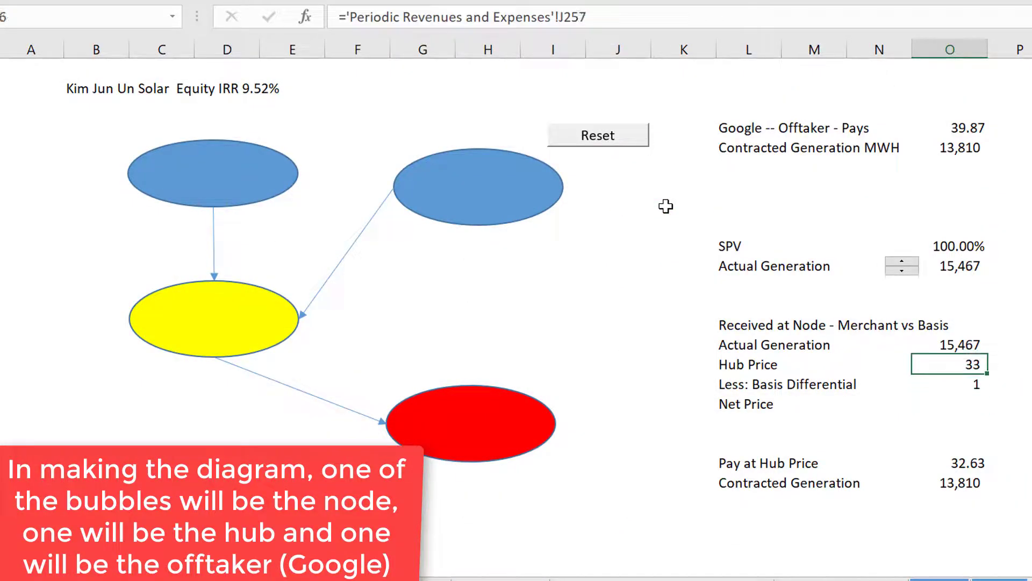
key("shift+Down")
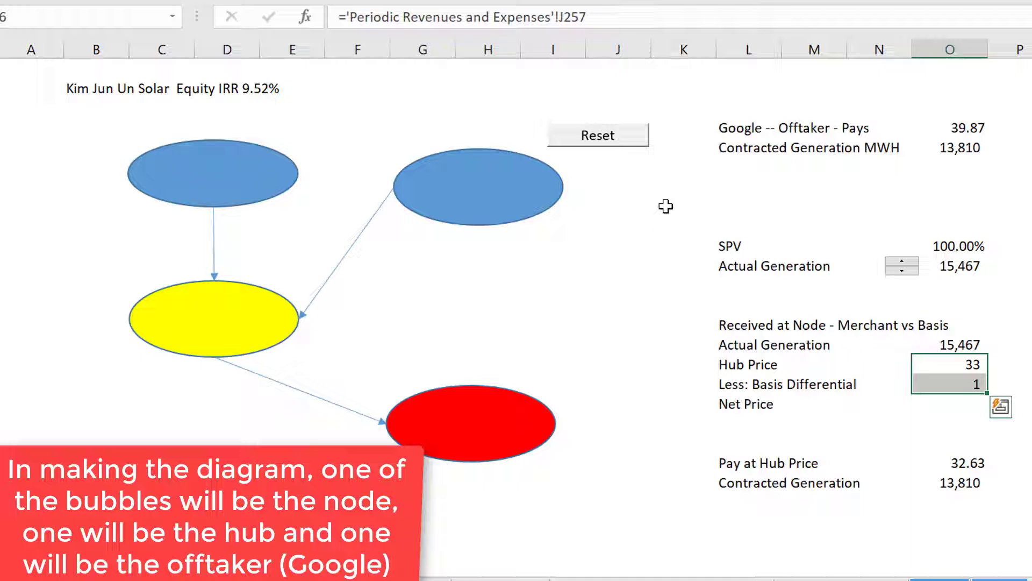
key("ctrl+shift+1")
- Calculate the Net Price in O18 as Hub Price minus Basis Differential with =O16-O17
key("Down")
key("Down")
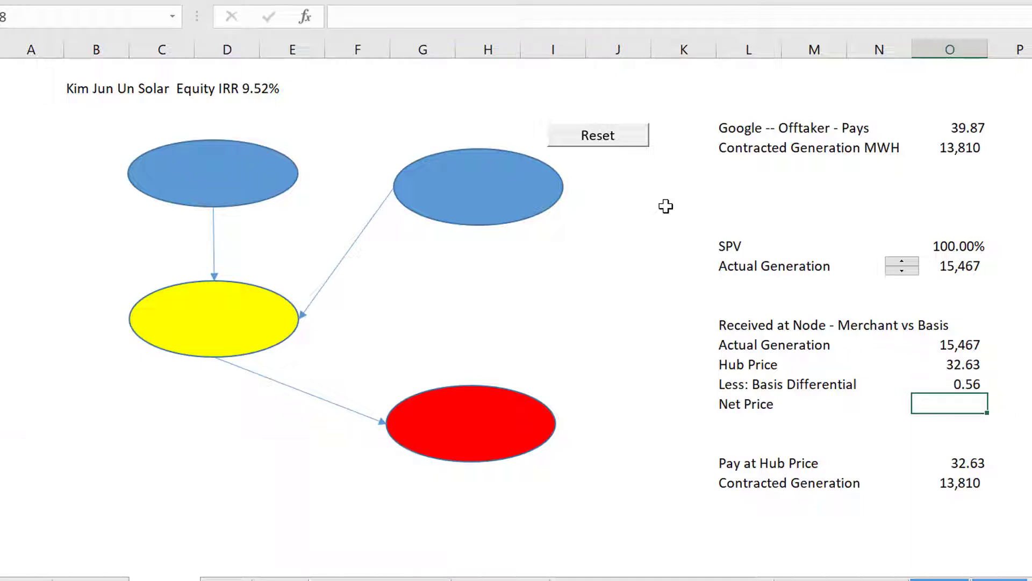
type("=")
key("Up")
key("Up")
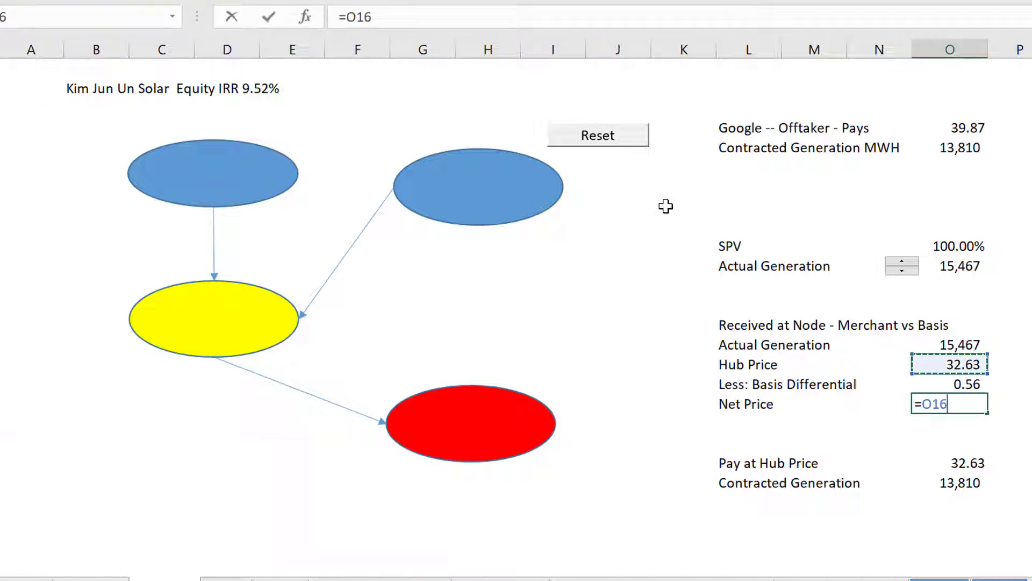
type("-")
key("Up")
key("Return")
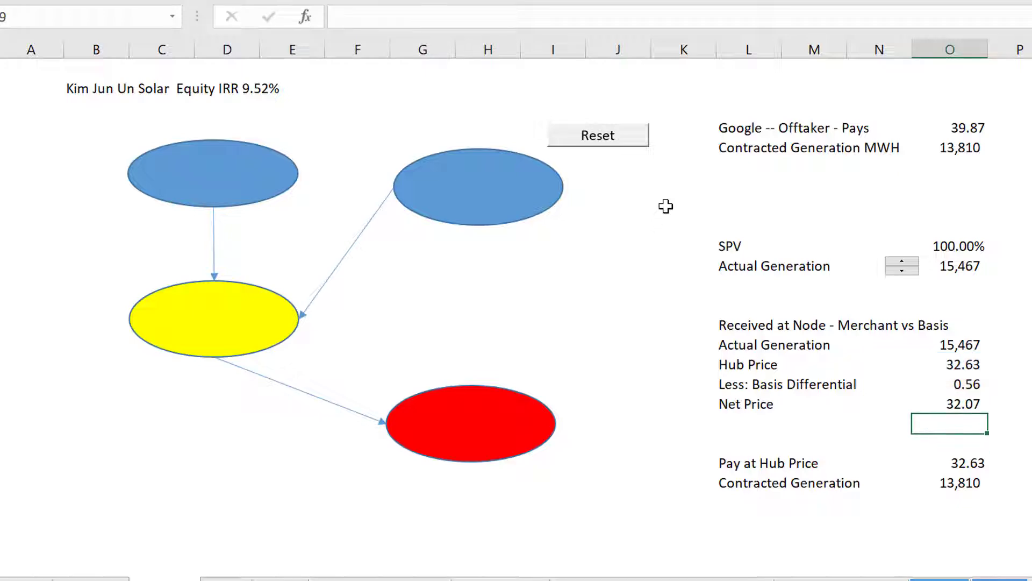
- Examine the 31-Jul-20 hub price, basis differential and net node price formulas on the Periodic Revenues and Expenses sheet, then return to the PPA diagram
key("ctrl+Page_Down")
key("ctrl+Page_Down")
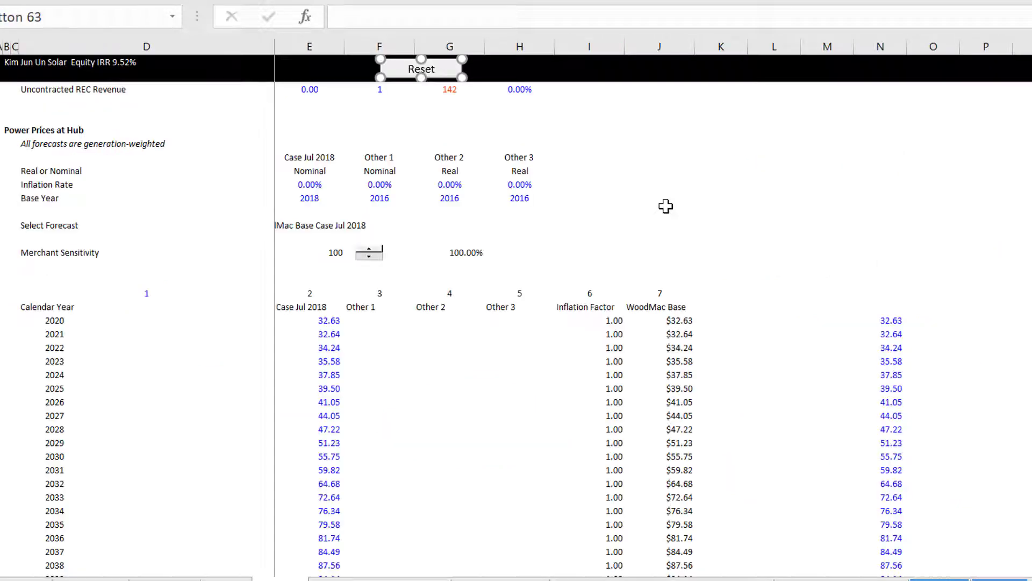
key("ctrl+Page_Down")
key("ctrl+Page_Down")
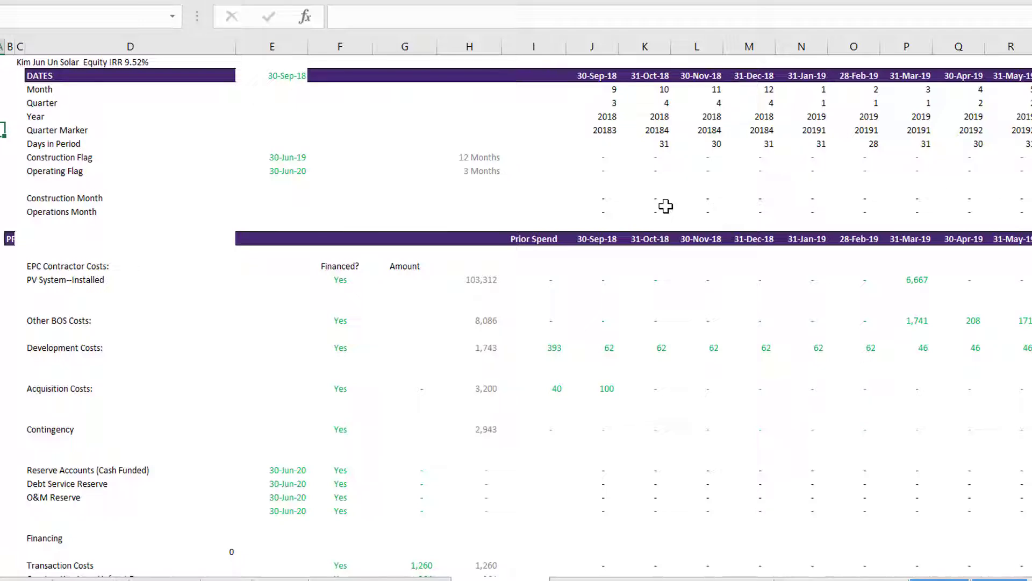
key("ctrl+Page_Down")
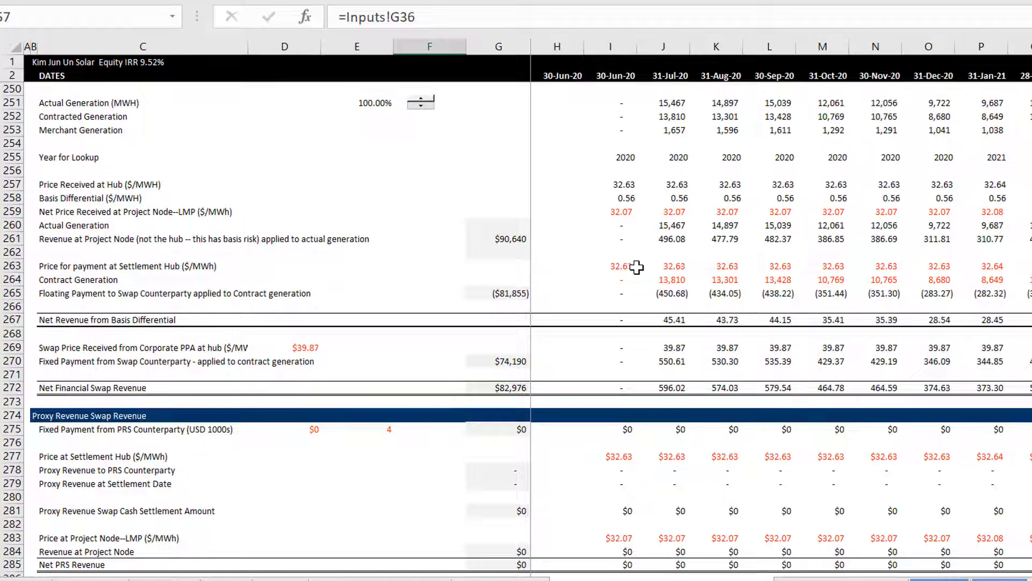
left_click(650, 284)
key("Up")
key("Up")
key("Up")
key("Up")
key("Up")
key("Up")
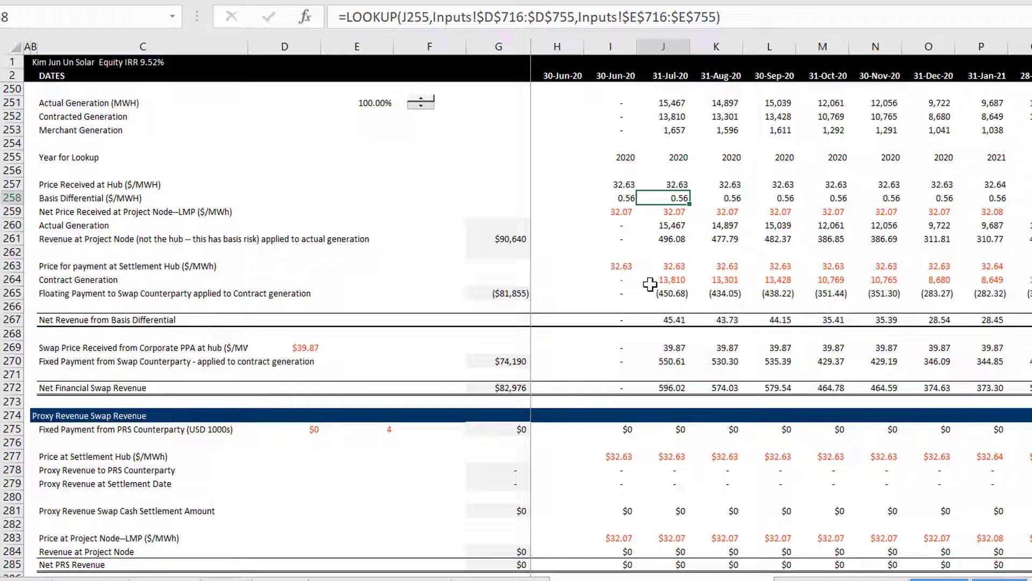
key("Down")
key("ctrl+Page_Up")
key("ctrl+Page_Up")
key("ctrl+Page_Up")
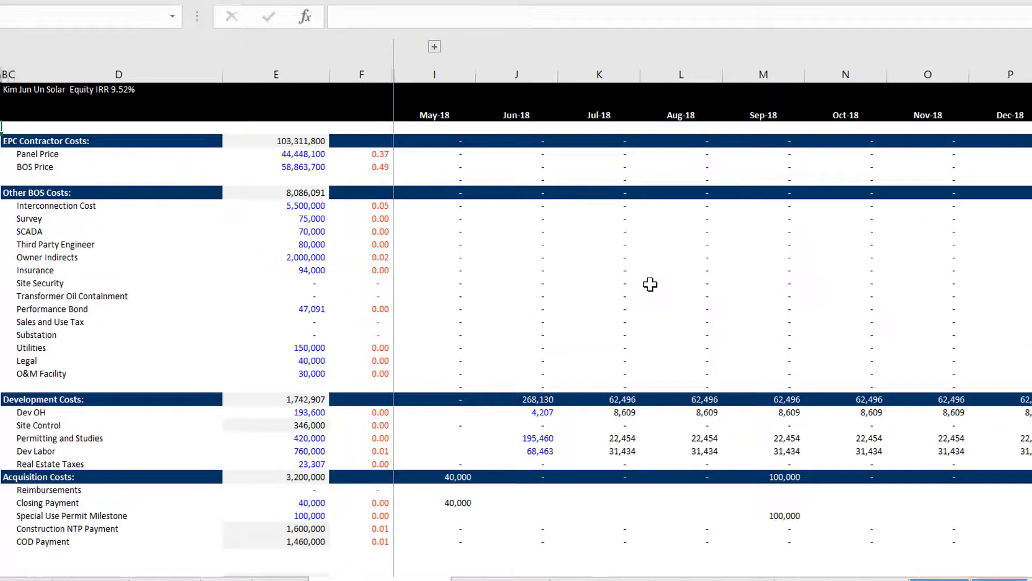
key("ctrl+Page_Up")
key("ctrl+Page_Up")
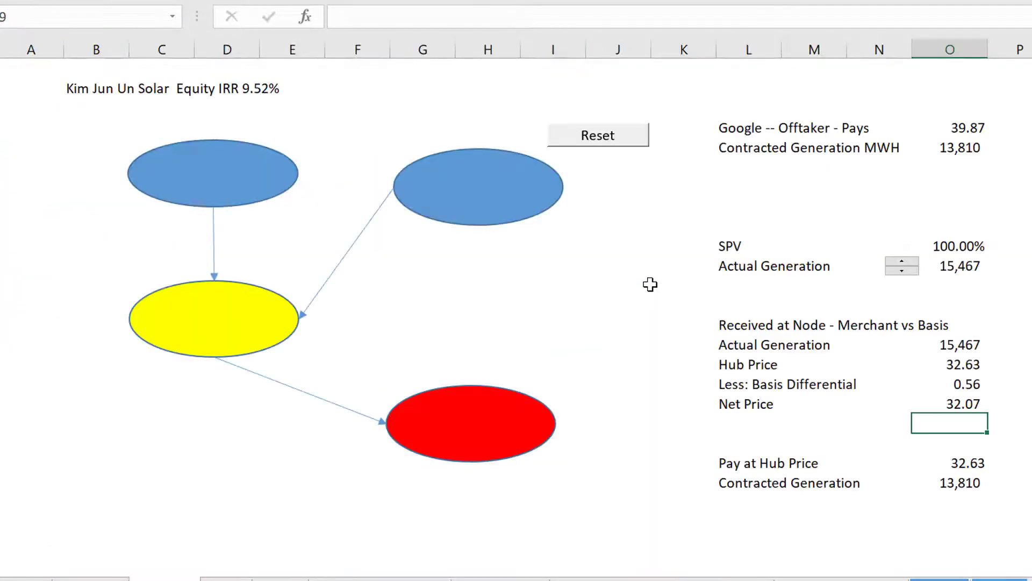
key("Up")
key("Left")
key("Left")
key("Left")
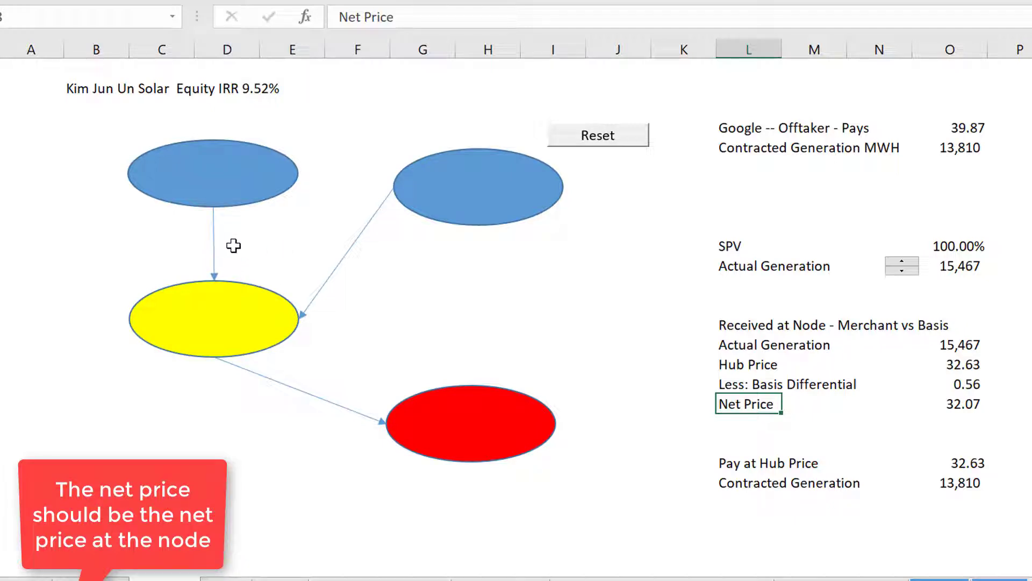
- Label cell L6, below Contracted Generation MWH, as Revenues
left_click(740, 163)
type("R")
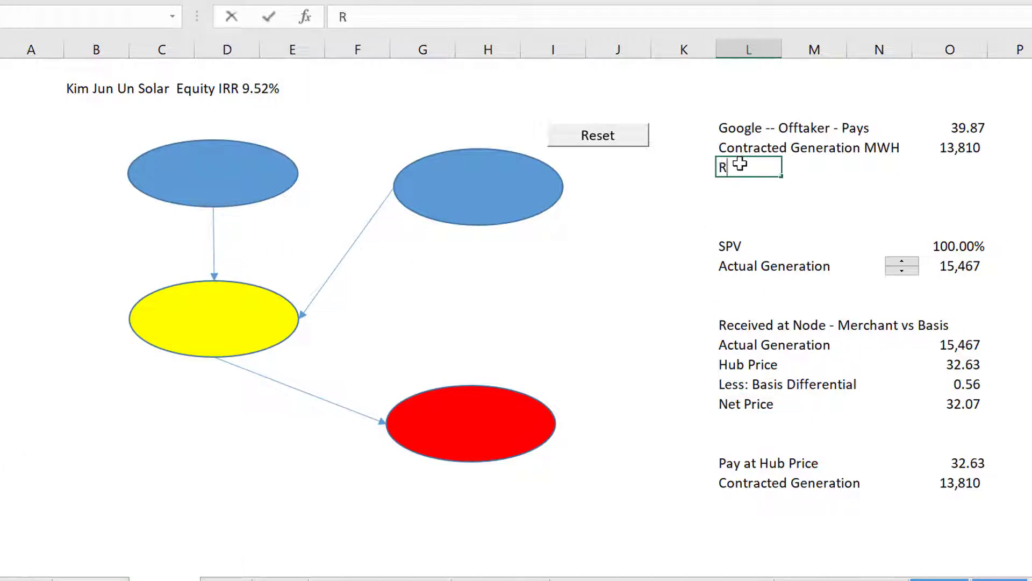
type("evenues")
key("Return")
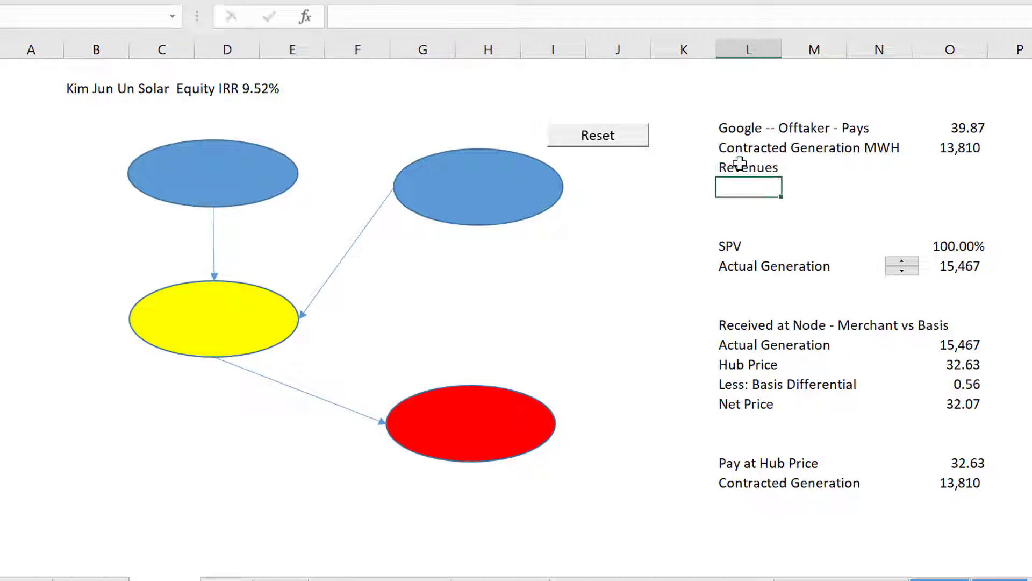
- Calculate the offtaker Revenues in O6 as the price paid times contracted generation with =O4*O5
key("Up")
key("Right")
key("Right")
key("Right")
type("=")
key("Up")
key("Up")
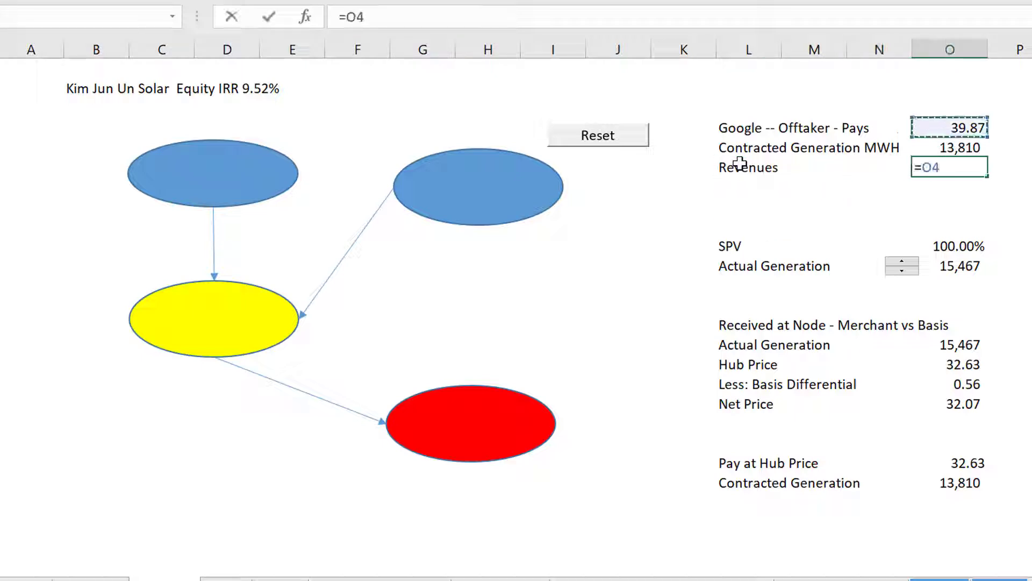
type("*")
key("Up")
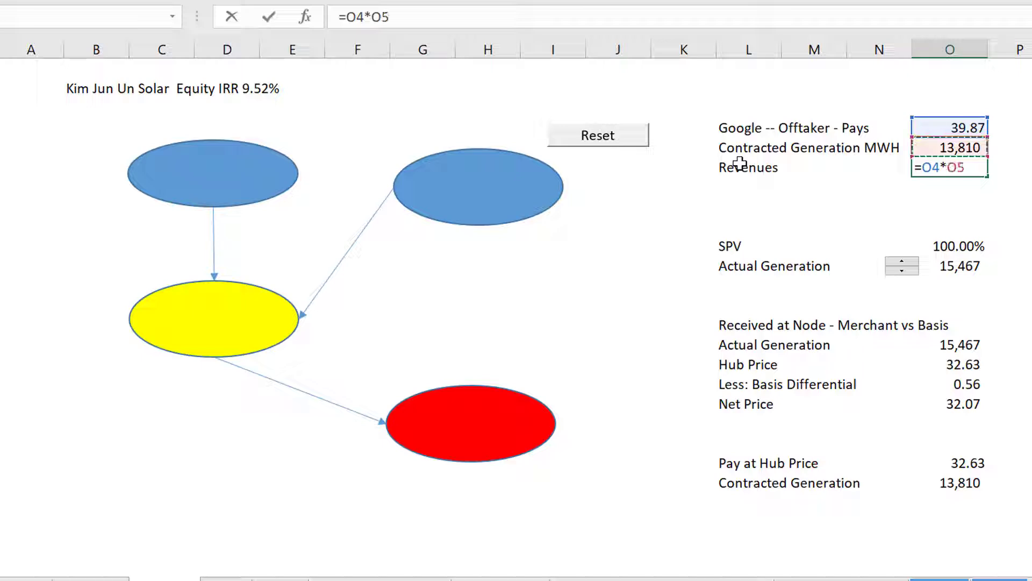
key("Return")
key("Up")
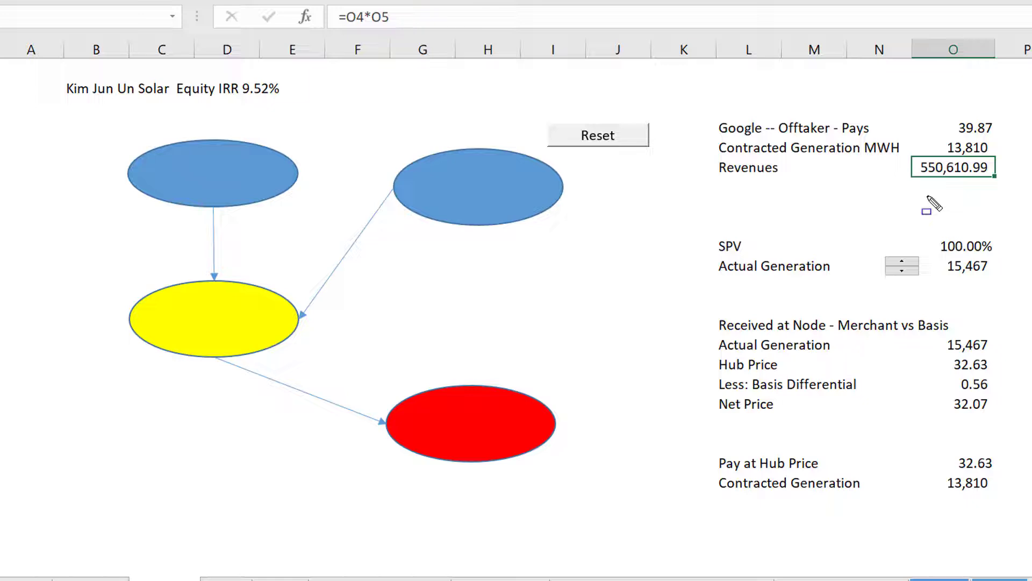
key("Left")
key("Left")
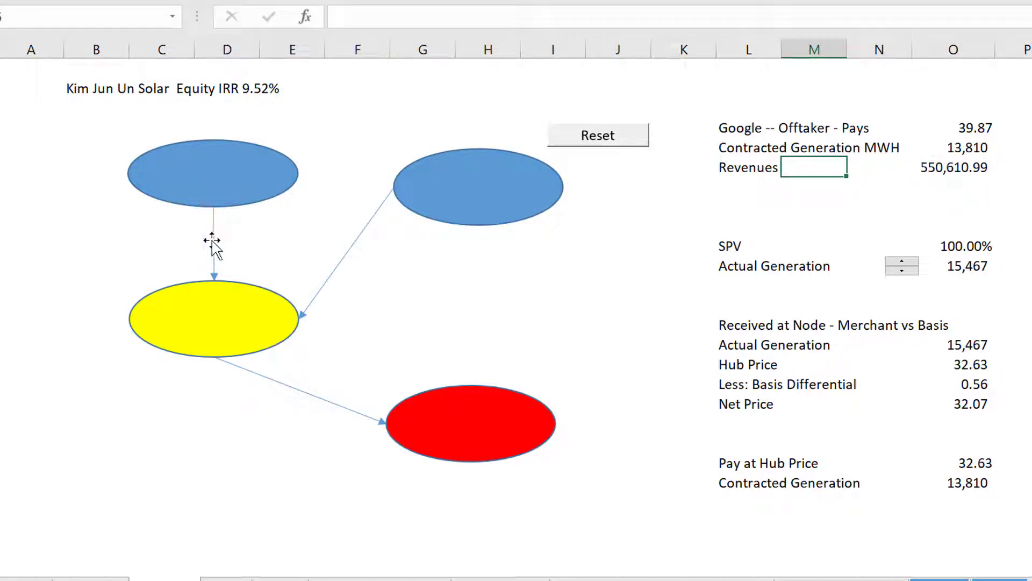
left_click(212, 240)
right_click(211, 241)
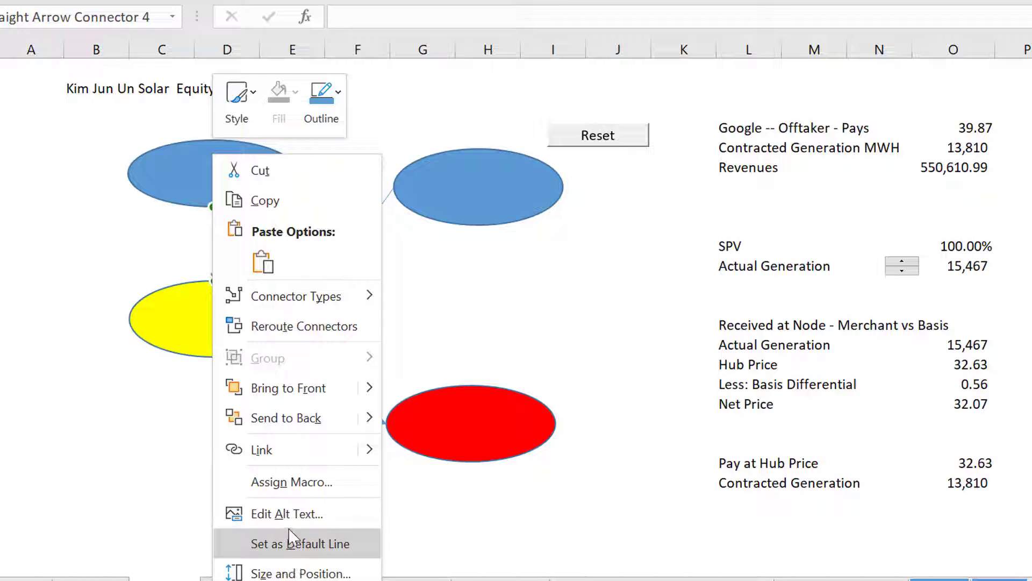
left_click(295, 579)
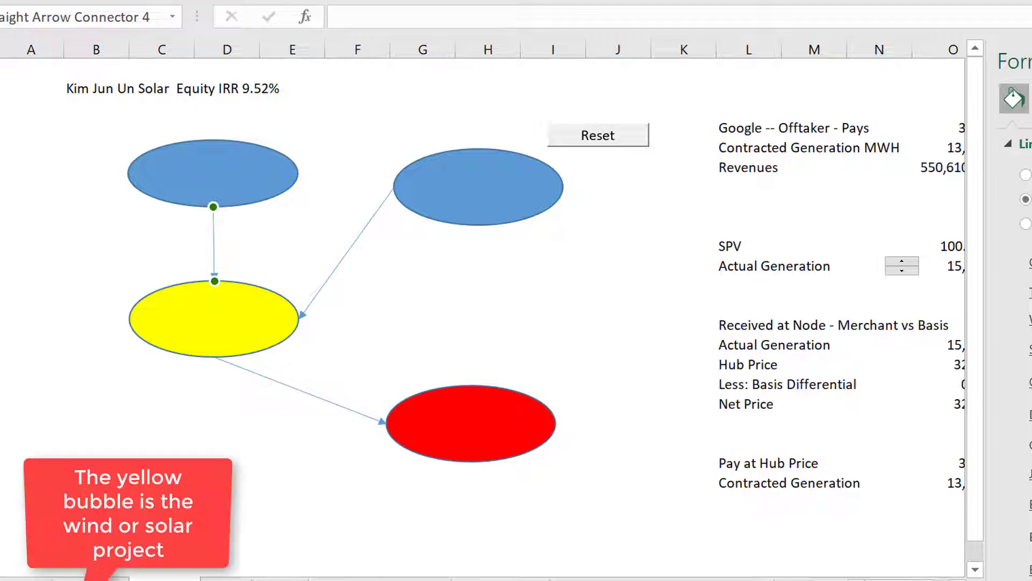
left_click(670, 497)
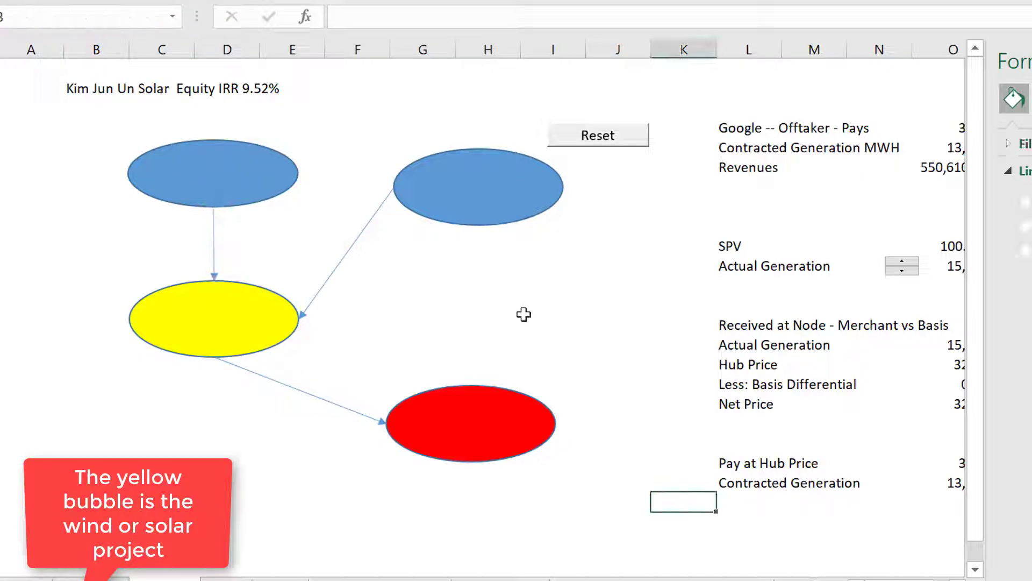
left_click(517, 308)
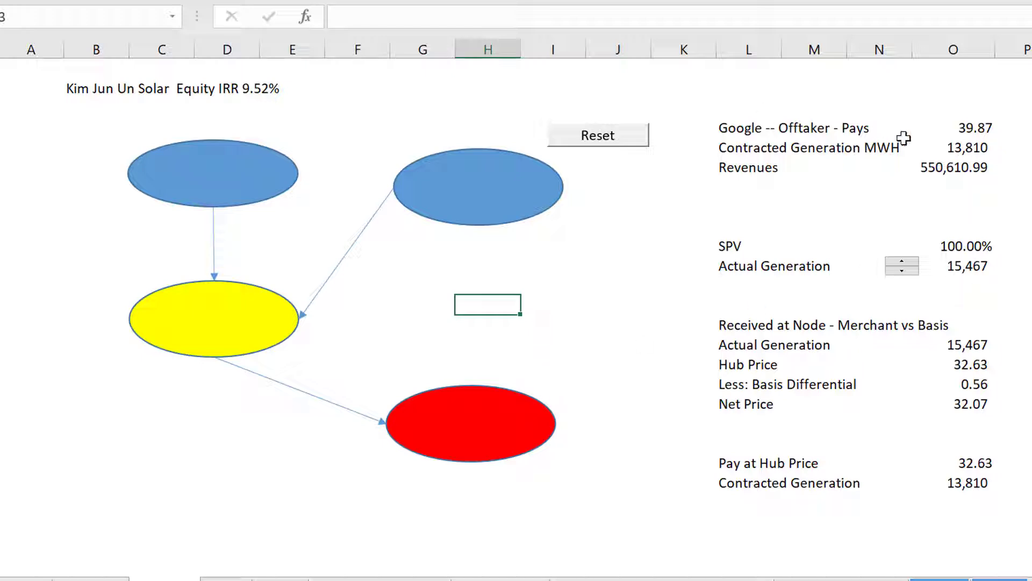
- Lower the SPV's actual generation sensitivity to 75% with the spinner beside Actual Generation
left_click(902, 270)
left_click(903, 271)
left_click(902, 271)
left_click(902, 271)
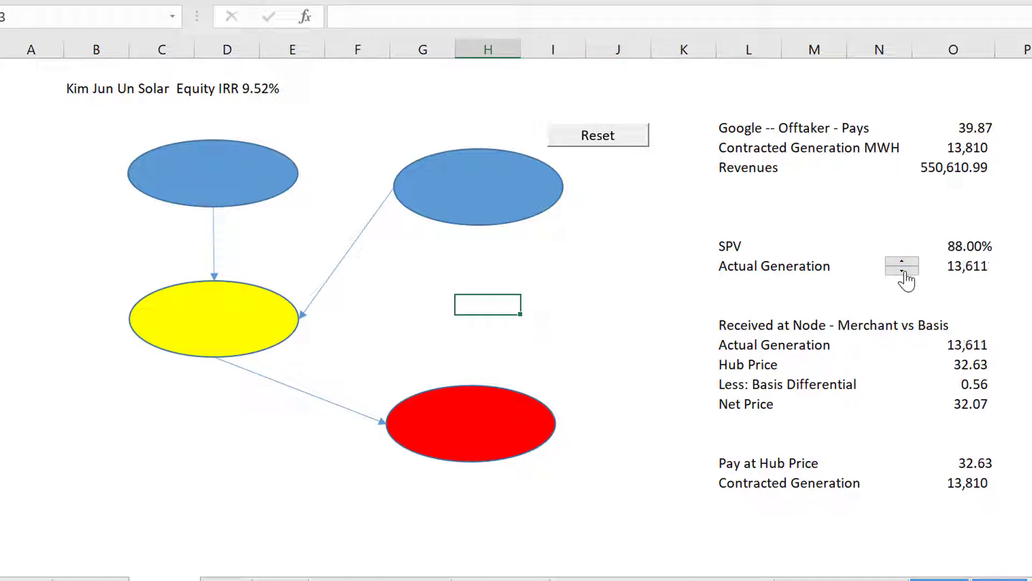
left_click(902, 271)
left_click(903, 270)
left_click(903, 271)
left_click(903, 271)
left_click(903, 271)
left_click(903, 270)
left_click(902, 270)
left_click(903, 270)
left_click(903, 270)
left_click(903, 270)
left_click(902, 271)
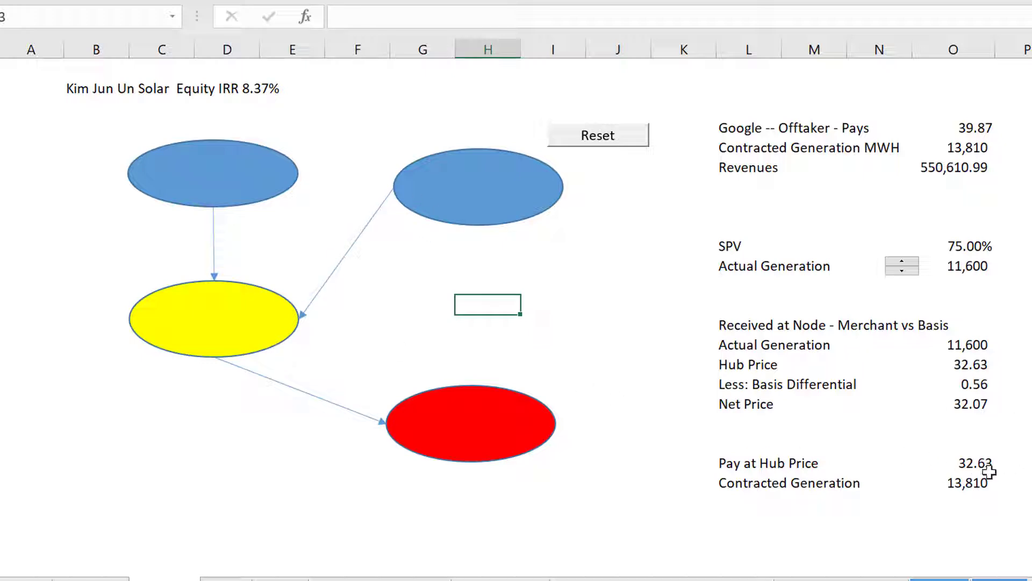
- Review the formulas behind the Contracted Generation, Pay at Hub Price and Net Price values in column O
left_click(962, 490)
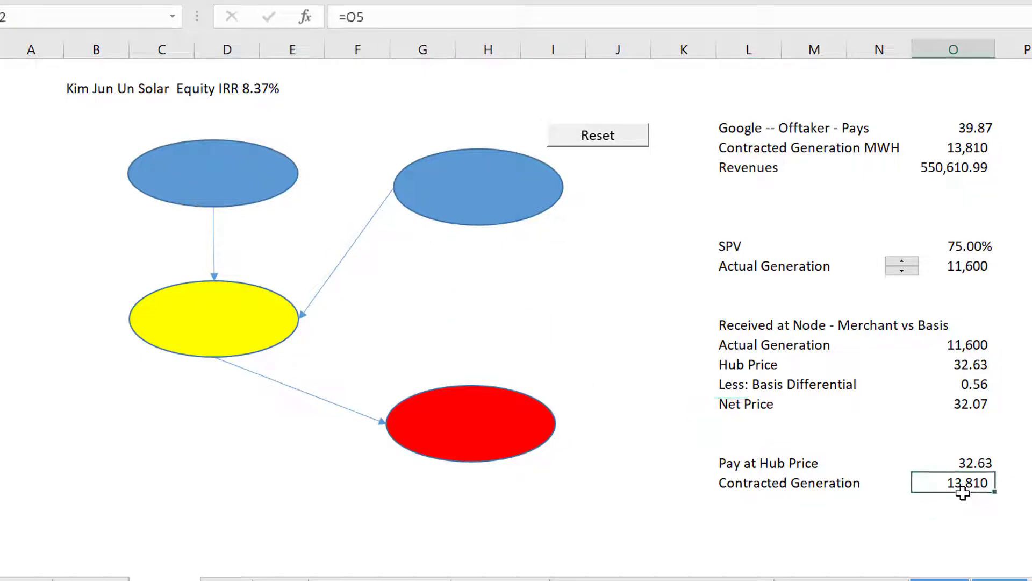
key("Up")
key("Up")
key("Down")
key("Down")
key("Up")
key("Up")
key("Up")
key("Up")
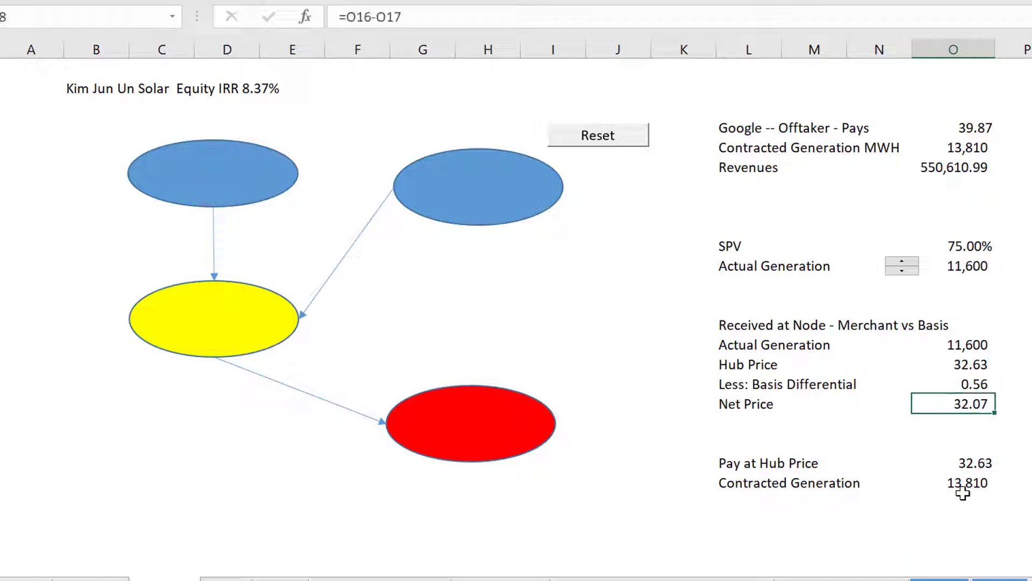
key("Left")
key("Up")
key("Up")
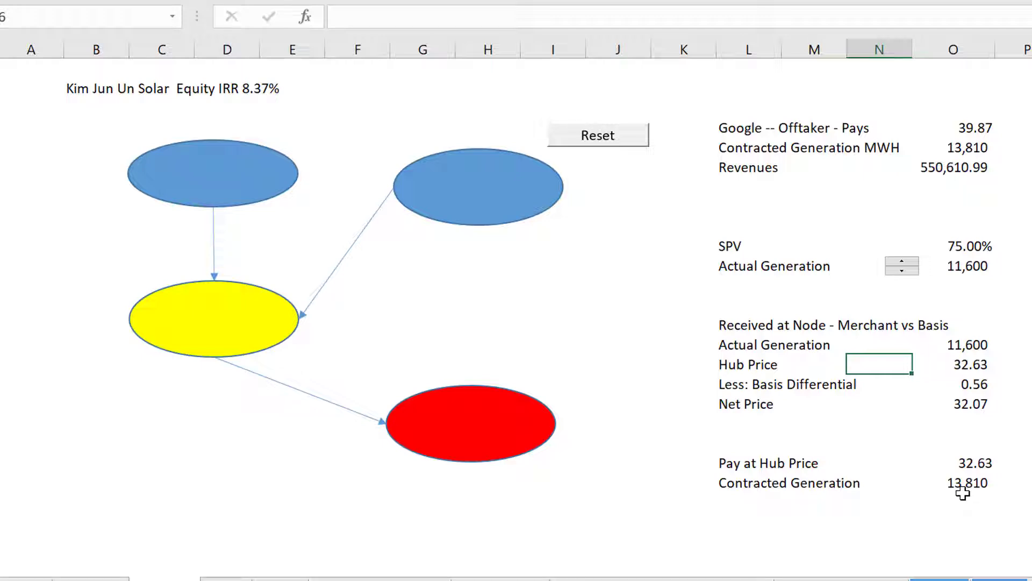
- Copy the Merchant Sensitivity spinner from the Inputs sheet and paste it onto the PPA diagram sheet
key("ctrl+Page_Down")
key("ctrl+Page_Down")
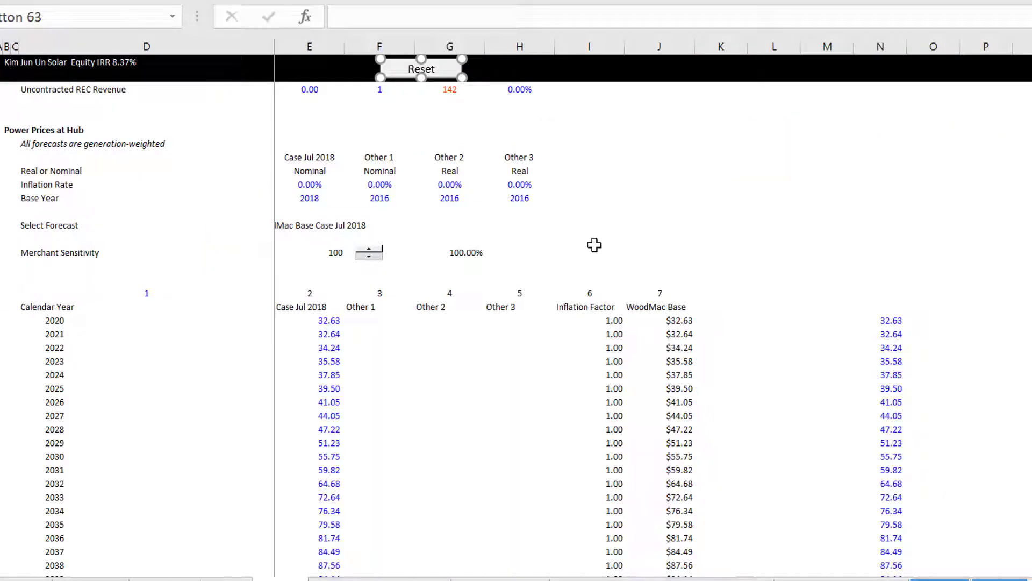
left_click(594, 264)
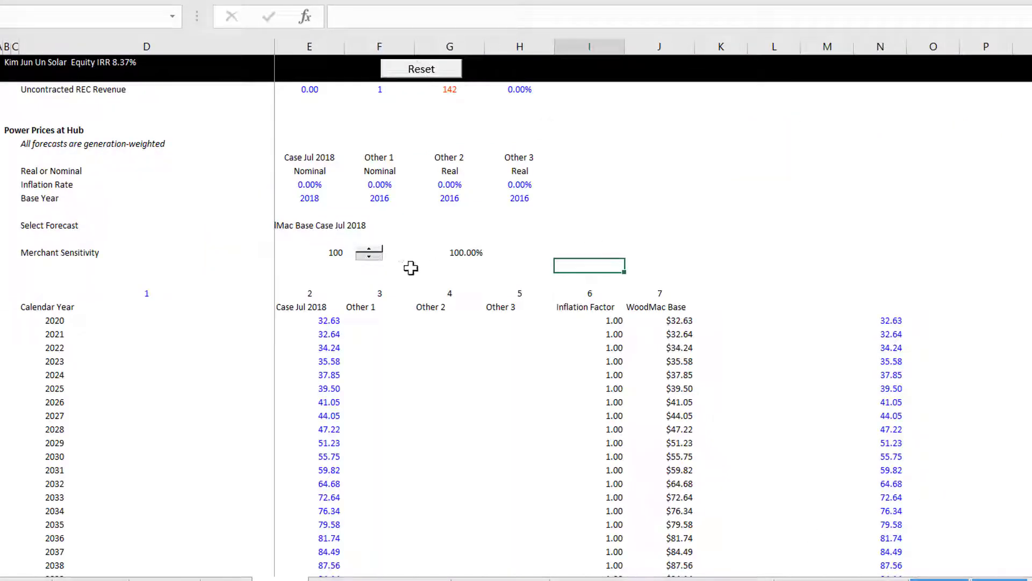
right_click(366, 251)
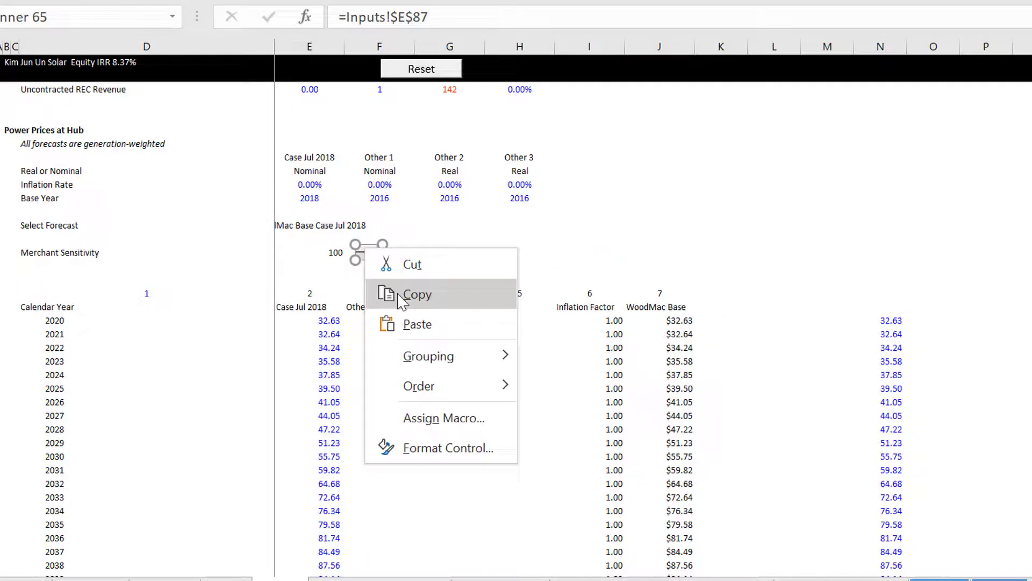
left_click(417, 294)
key("ctrl+Page_Down")
key("ctrl+Page_Down")
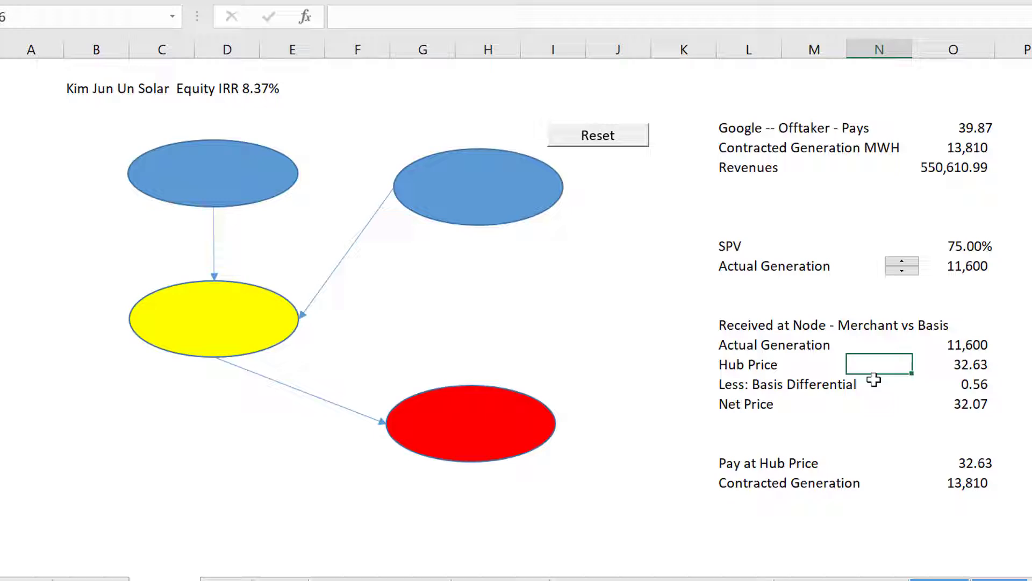
type("v")
key("Escape")
key("ctrl+v")
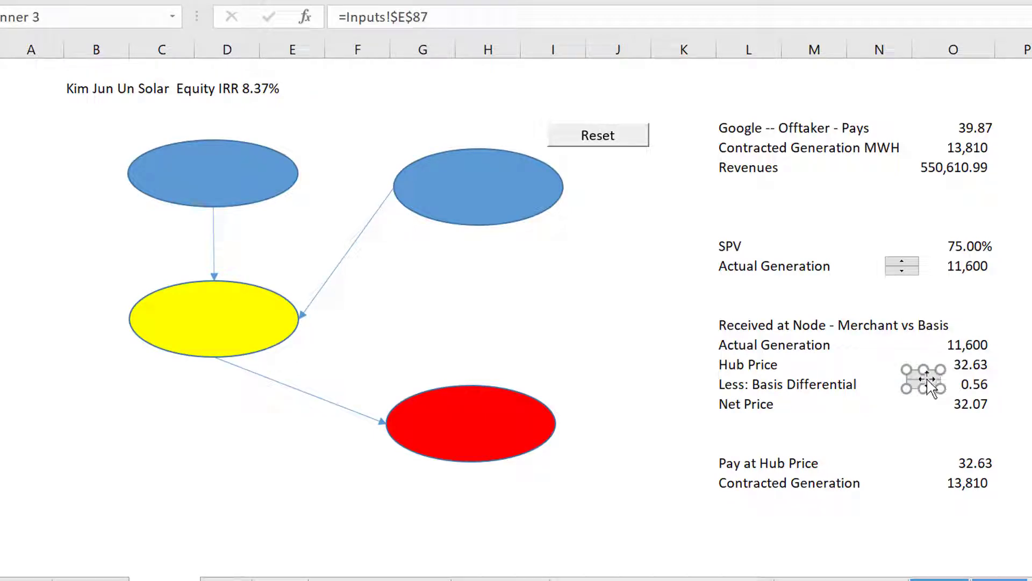
- Position the pasted spinner in the Hub Price row, just before the price in column O, and deselect it
left_click_drag(928, 380, 907, 365)
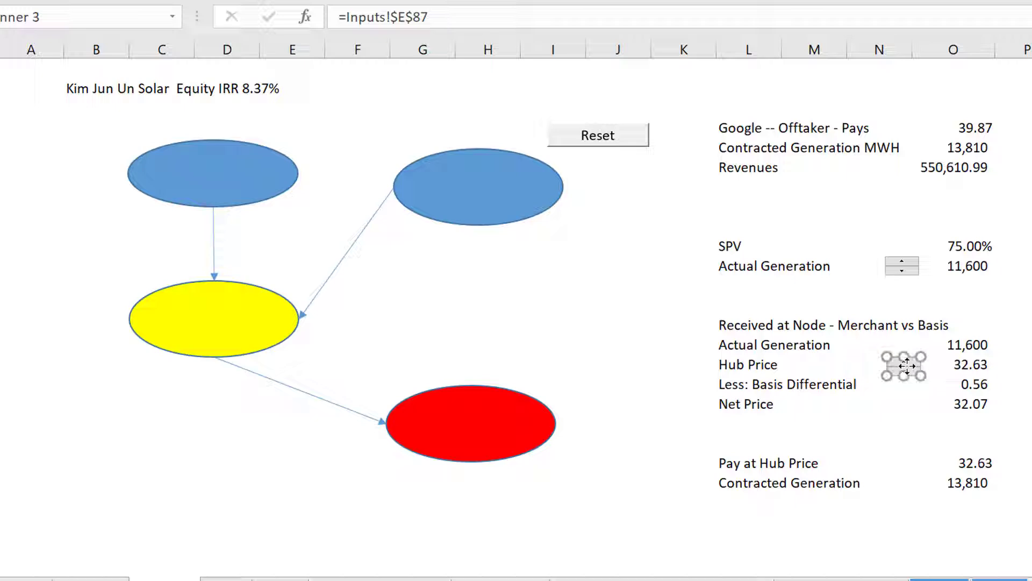
key("Escape")
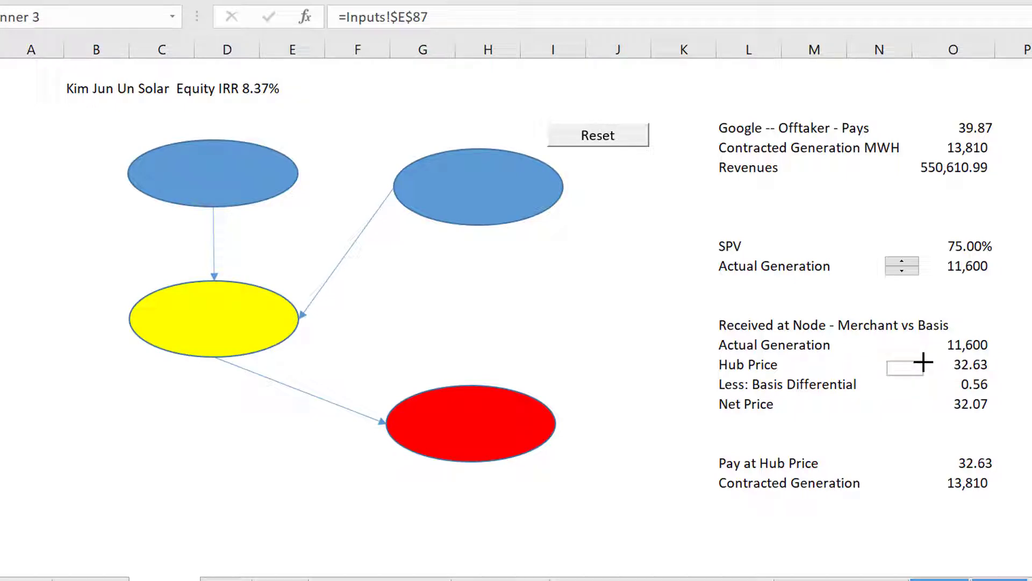
left_click(922, 364, "ctrl")
key("Escape")
left_click(912, 371)
left_click(917, 362, "ctrl")
left_click(916, 367, "ctrl")
left_click(894, 422)
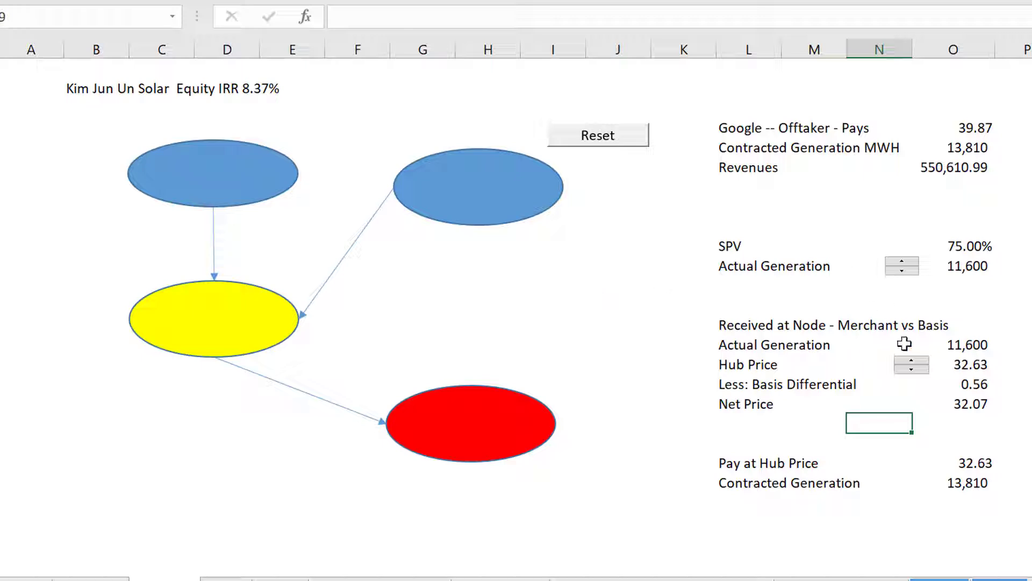
- Reduce the Hub Price to 21.21 with its new spinner to test the merchant price sensitivity
left_click(912, 370)
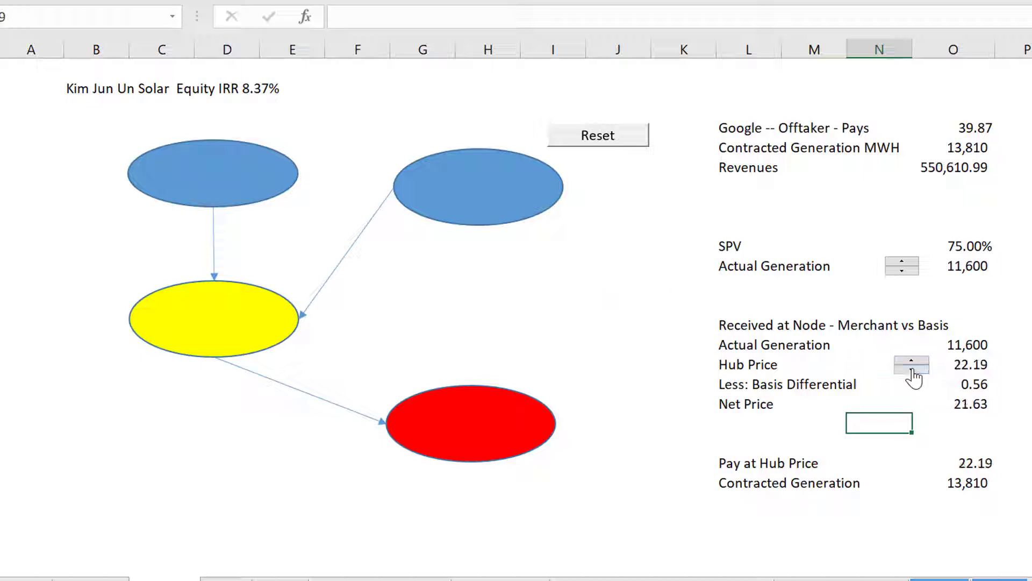
left_click(912, 369)
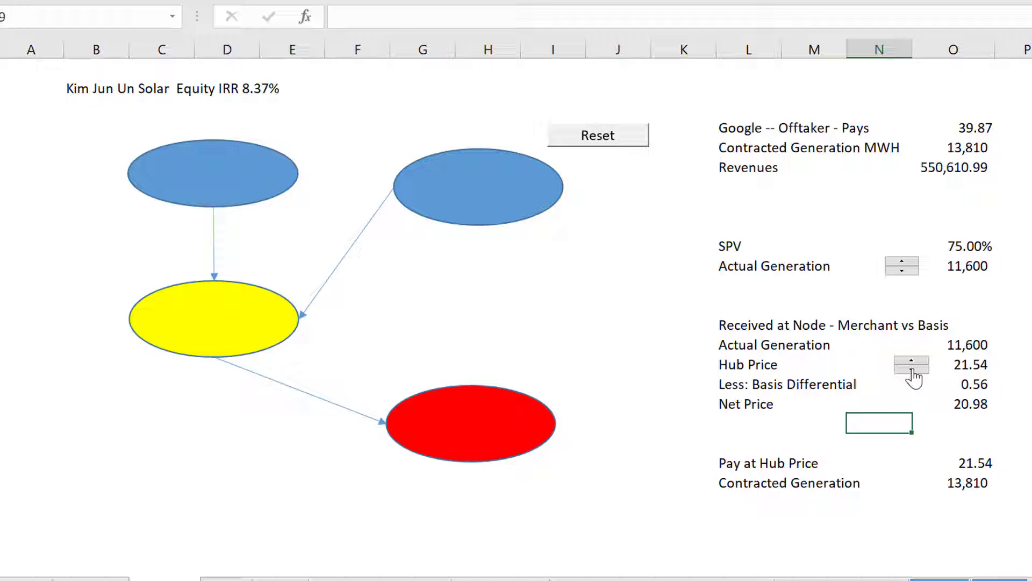
left_click(913, 369)
left_click(912, 370)
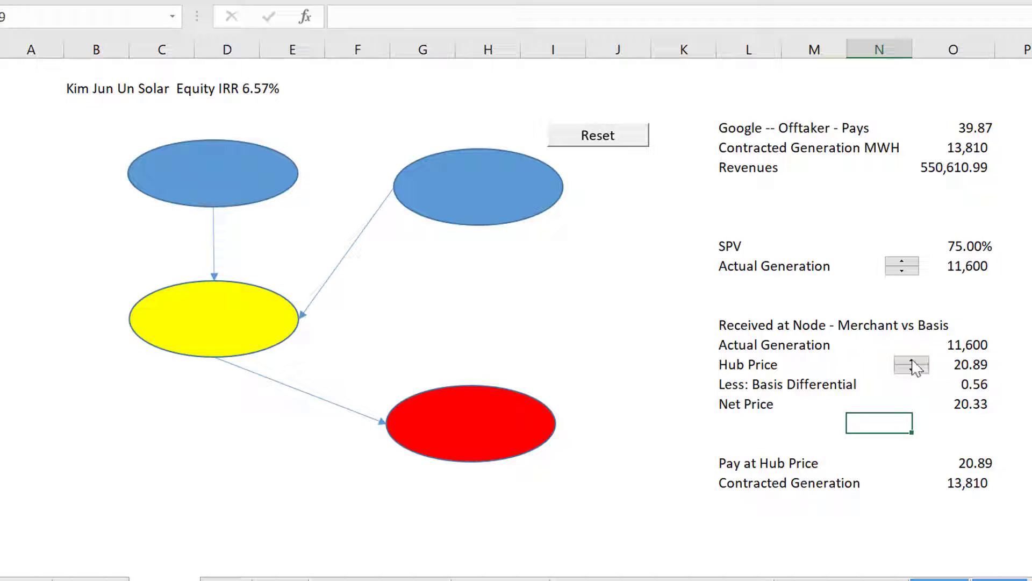
left_click(912, 369)
left_click(911, 361)
left_click(911, 362)
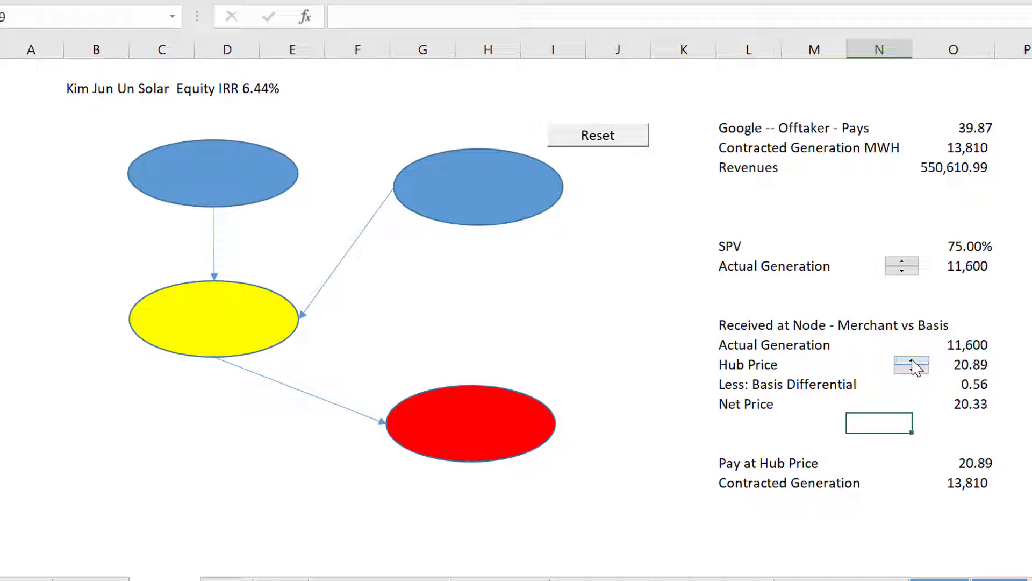
- Raise the SPV's actual generation sensitivity to 79% with its spinner
left_click(909, 261)
left_click(909, 261)
left_click(909, 261)
left_click(908, 261)
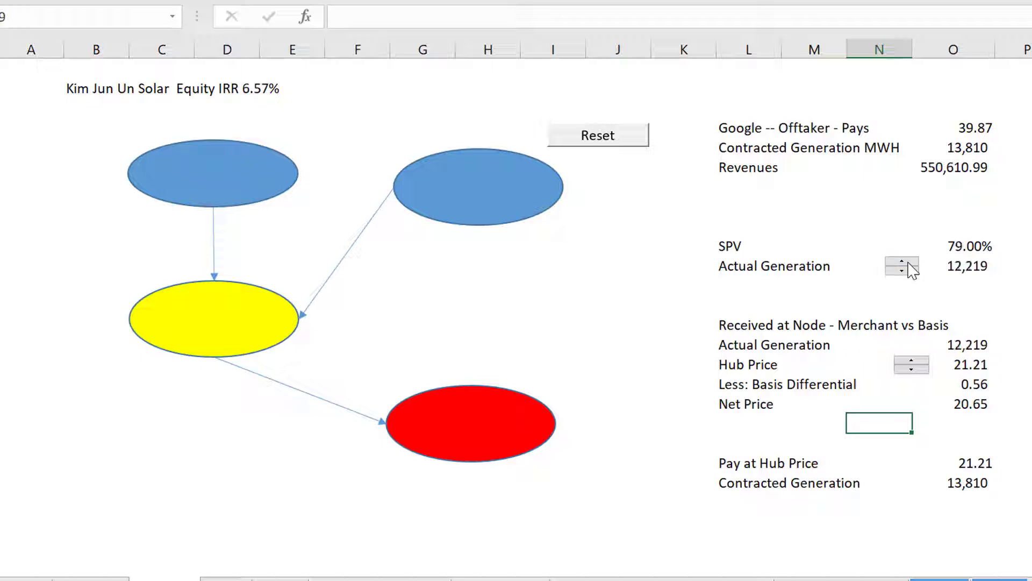
- Raise the SPV's actual generation sensitivity to 82% with its spinner
left_click(909, 262)
left_click(908, 262)
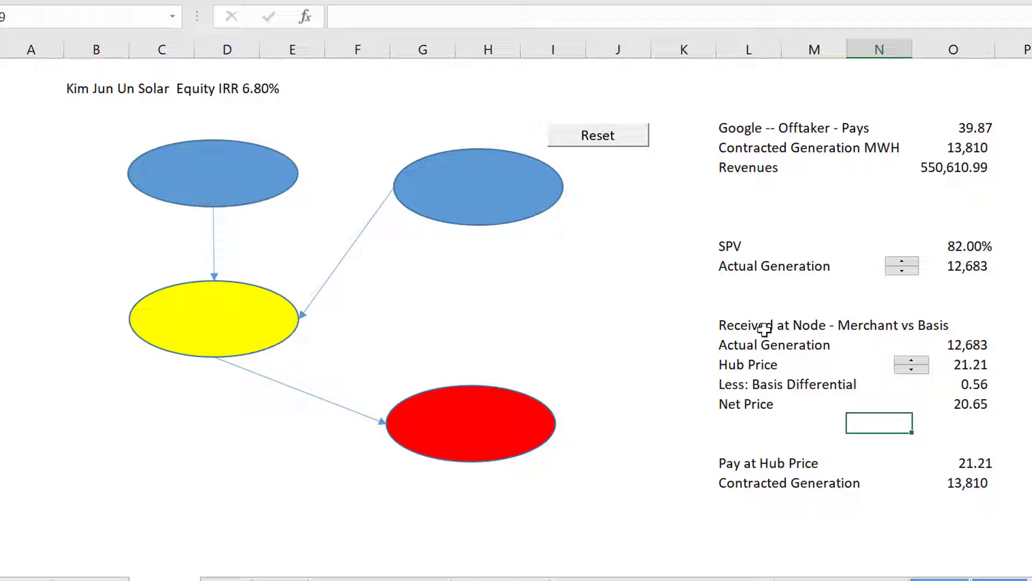
left_click(688, 260)
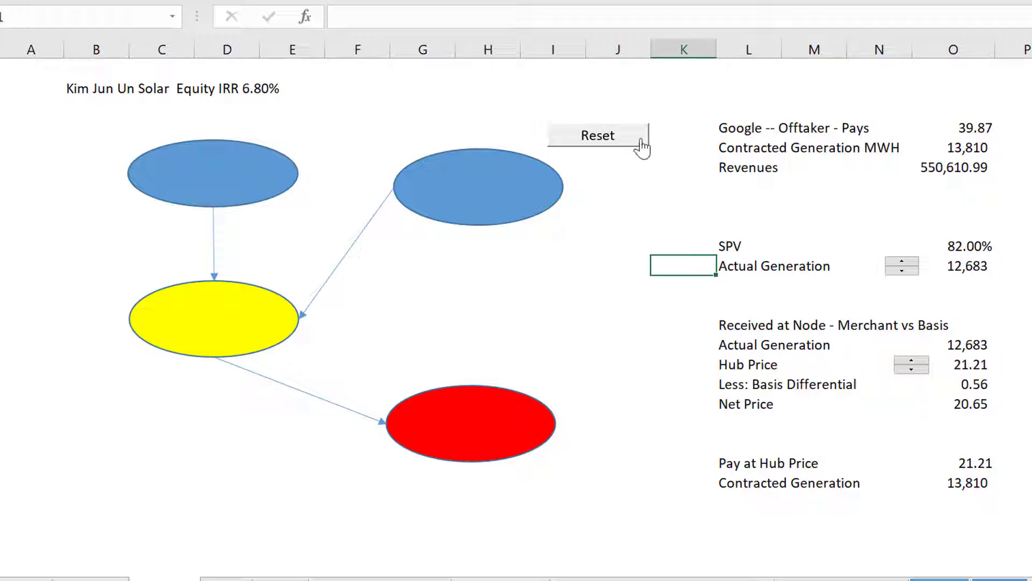
- Reset the actual generation and hub price sensitivities to their base values with the sheet's Reset macro
left_click(602, 142)
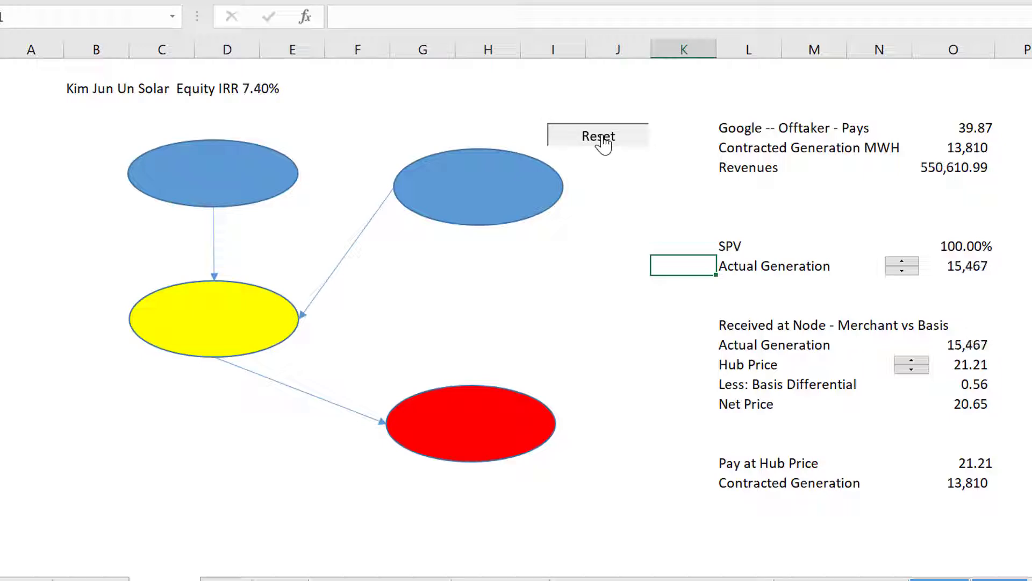
left_click(604, 144)
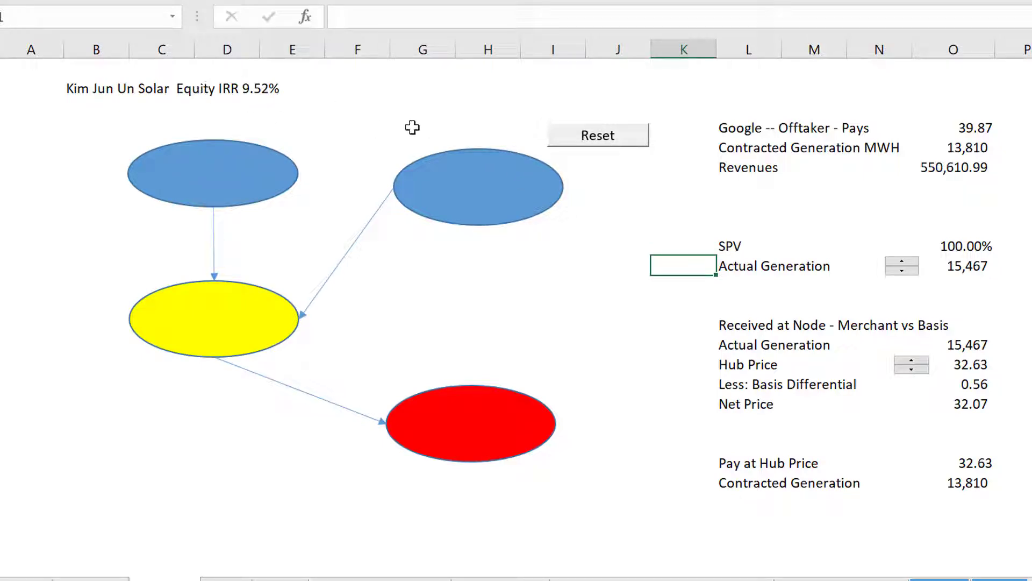
left_click(481, 110)
left_click(644, 258)
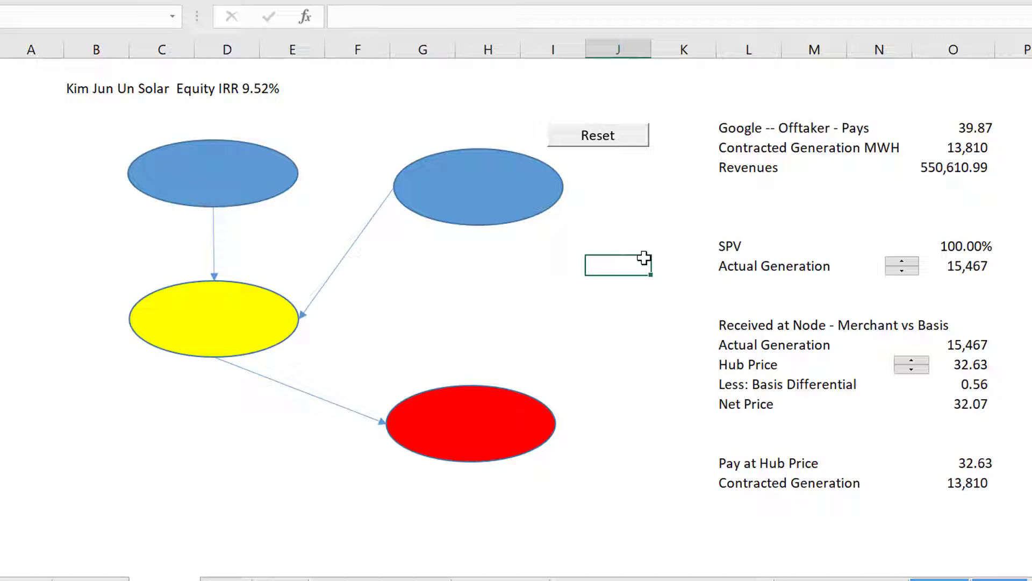
left_click(499, 265)
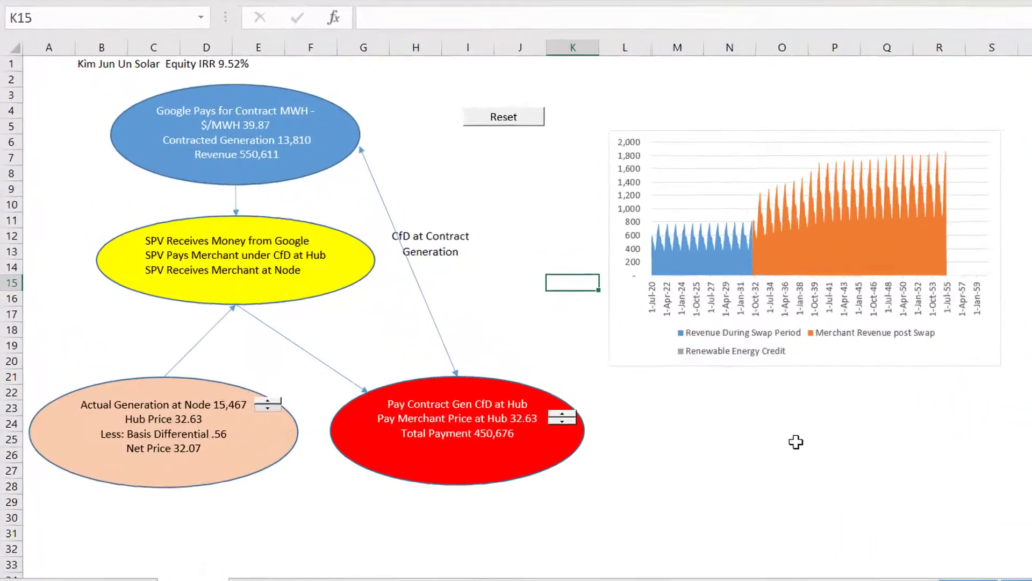
left_click(640, 407)
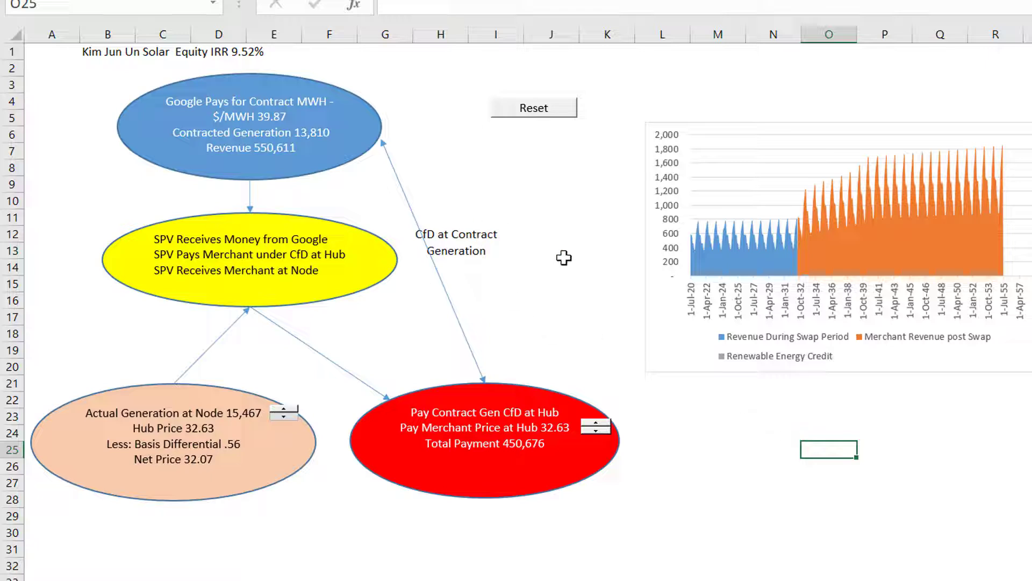
left_click(562, 301)
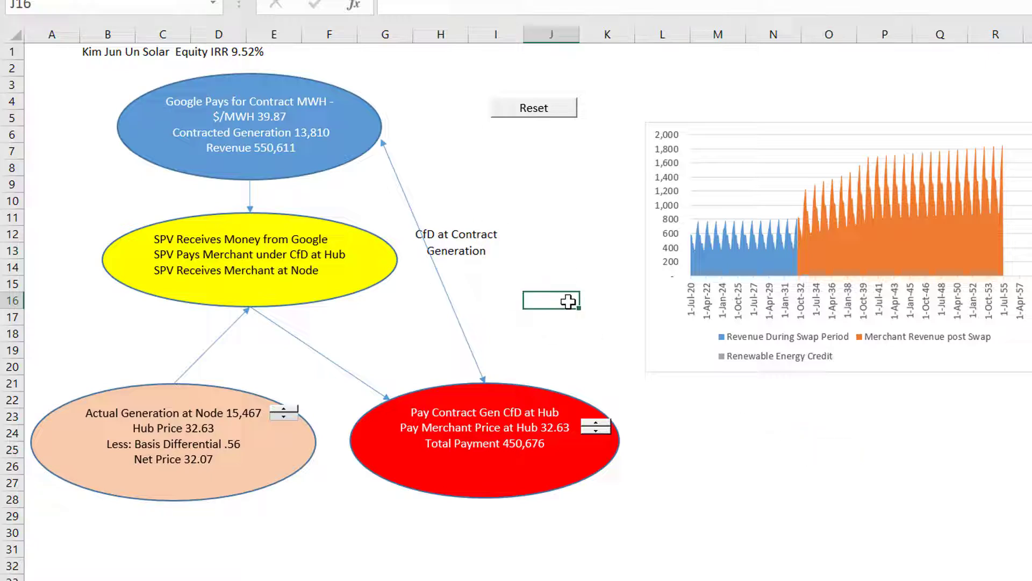
left_click(317, 514)
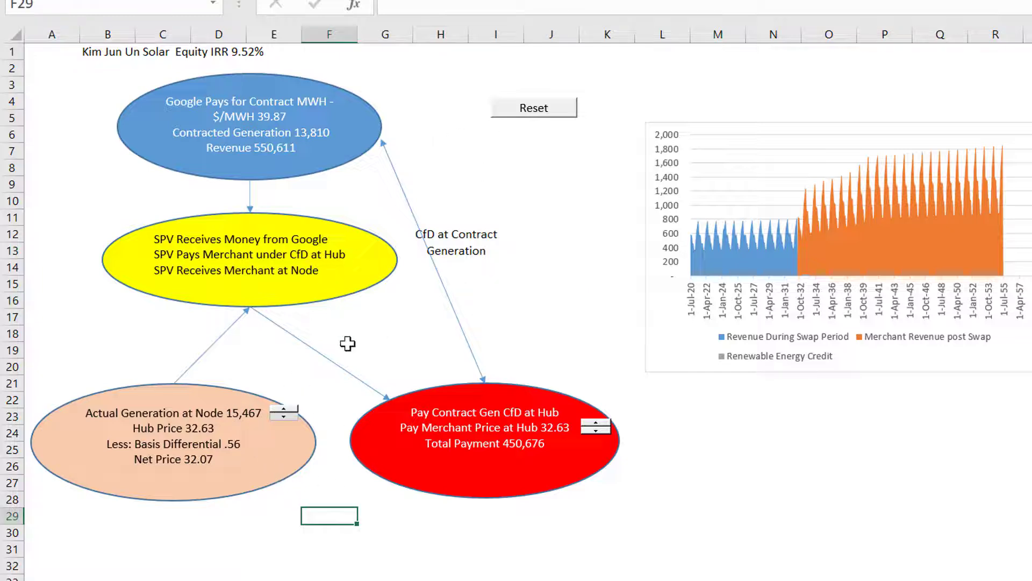
- Reduce the actual generation at the node to 8,197 with the spinner in the orange ellipse
left_click(281, 416)
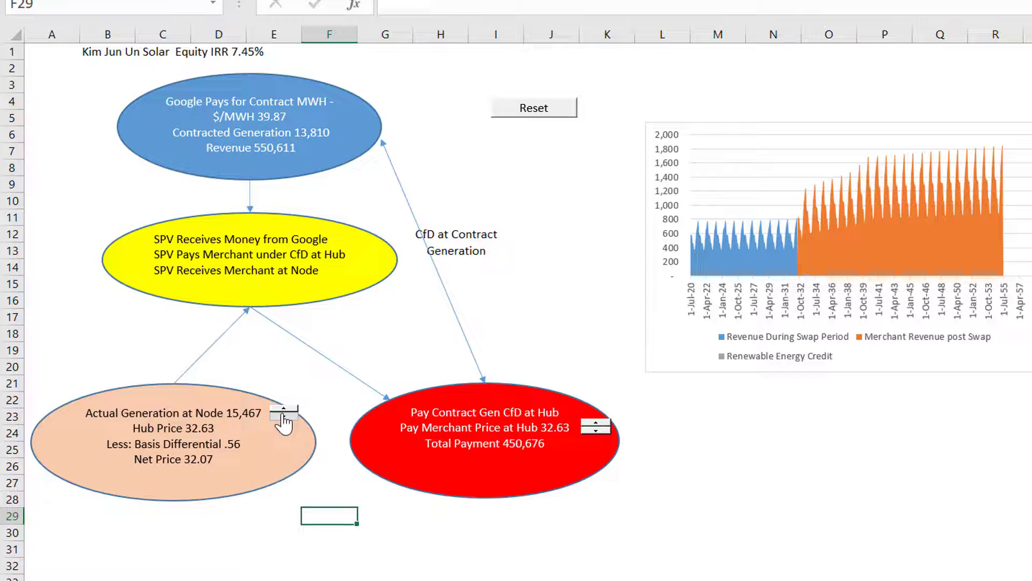
left_click(284, 420)
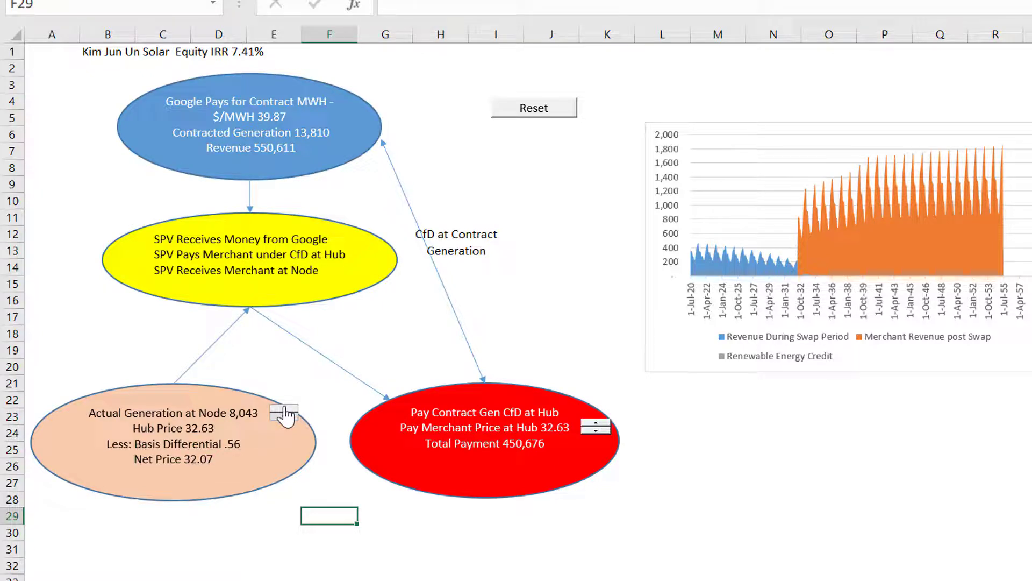
left_click(284, 409)
left_click(654, 468)
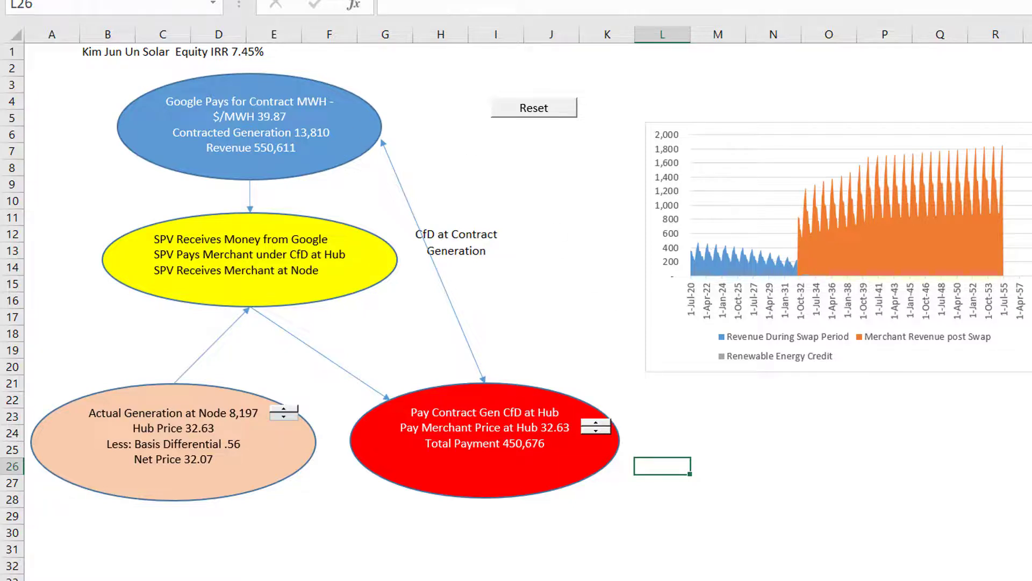
- Test the merchant hub price with the red ellipse's spinner, raising it to 42.10 and lowering it to 29.04
left_click(642, 435)
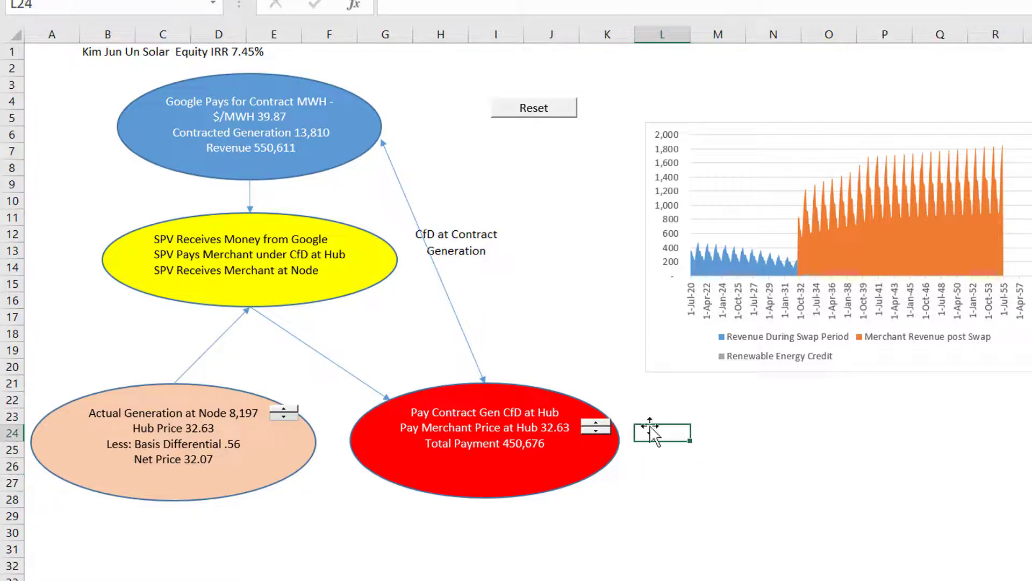
left_click(595, 424)
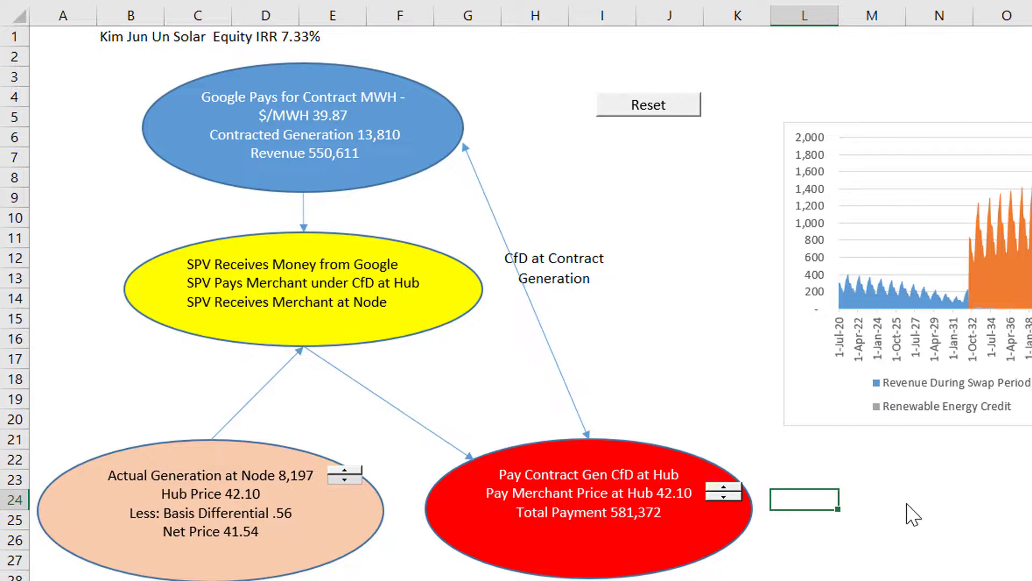
left_click(723, 497)
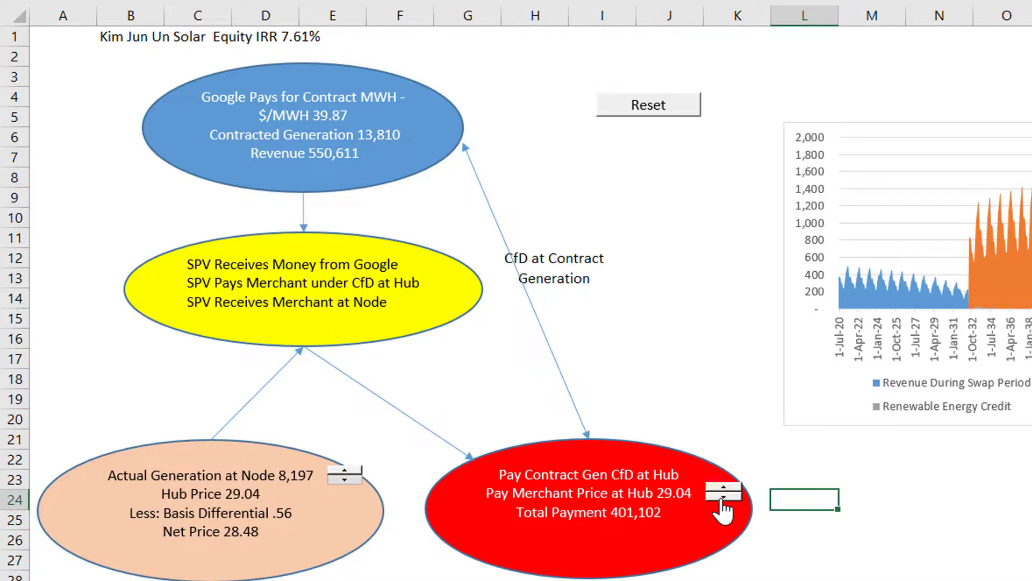